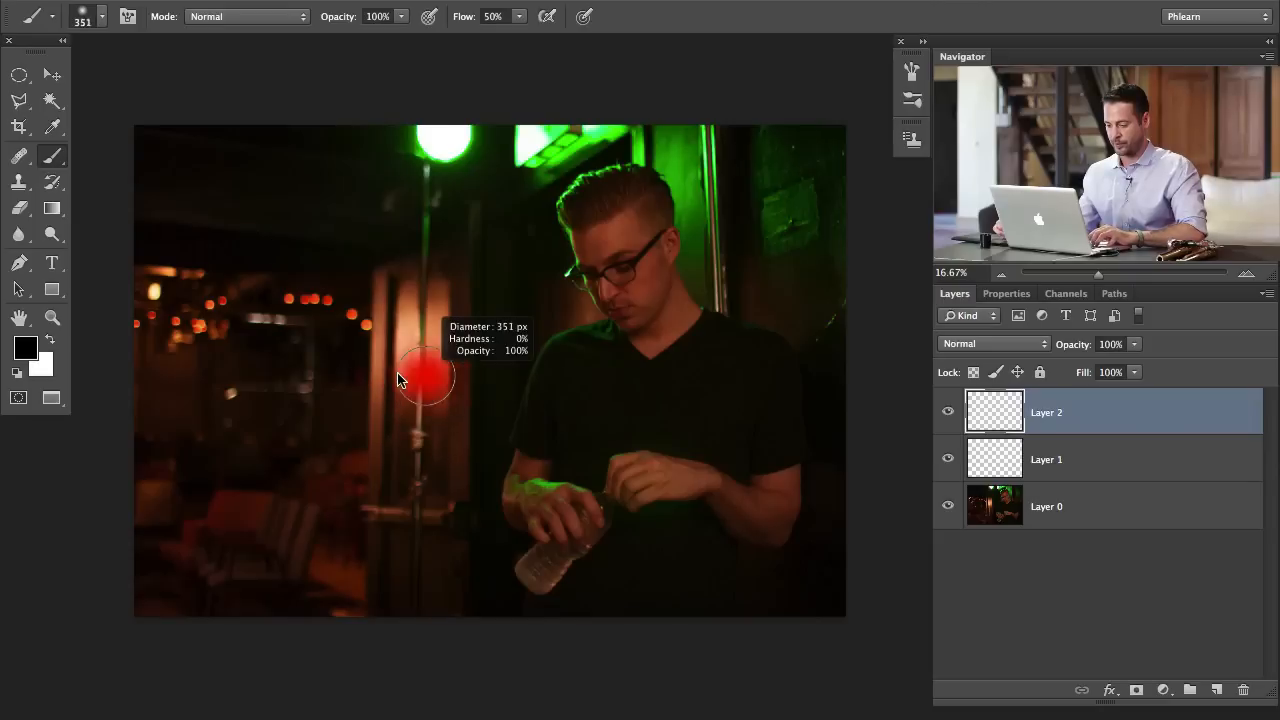
- Set the foreground color to a bright pink and give the brush a 66 px size with 80% flow
left_click_drag(437, 441, 443, 471)
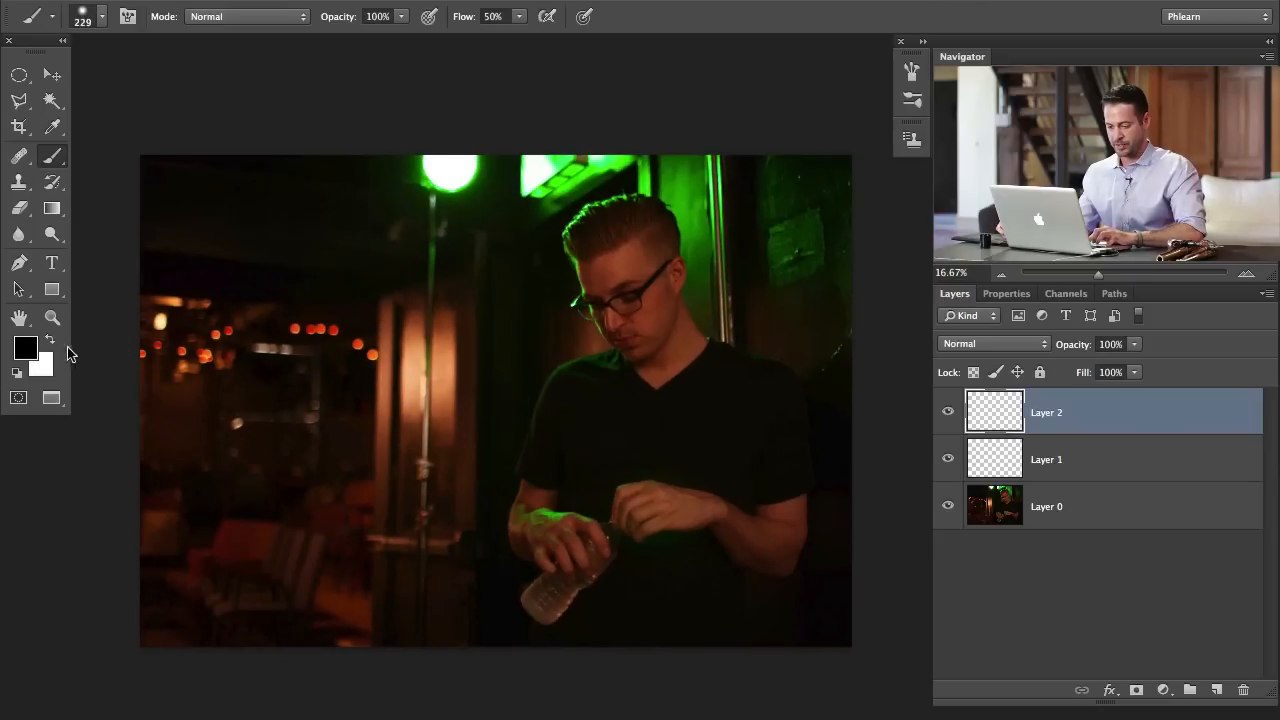
left_click(30, 349)
left_click(959, 373)
left_click(857, 371)
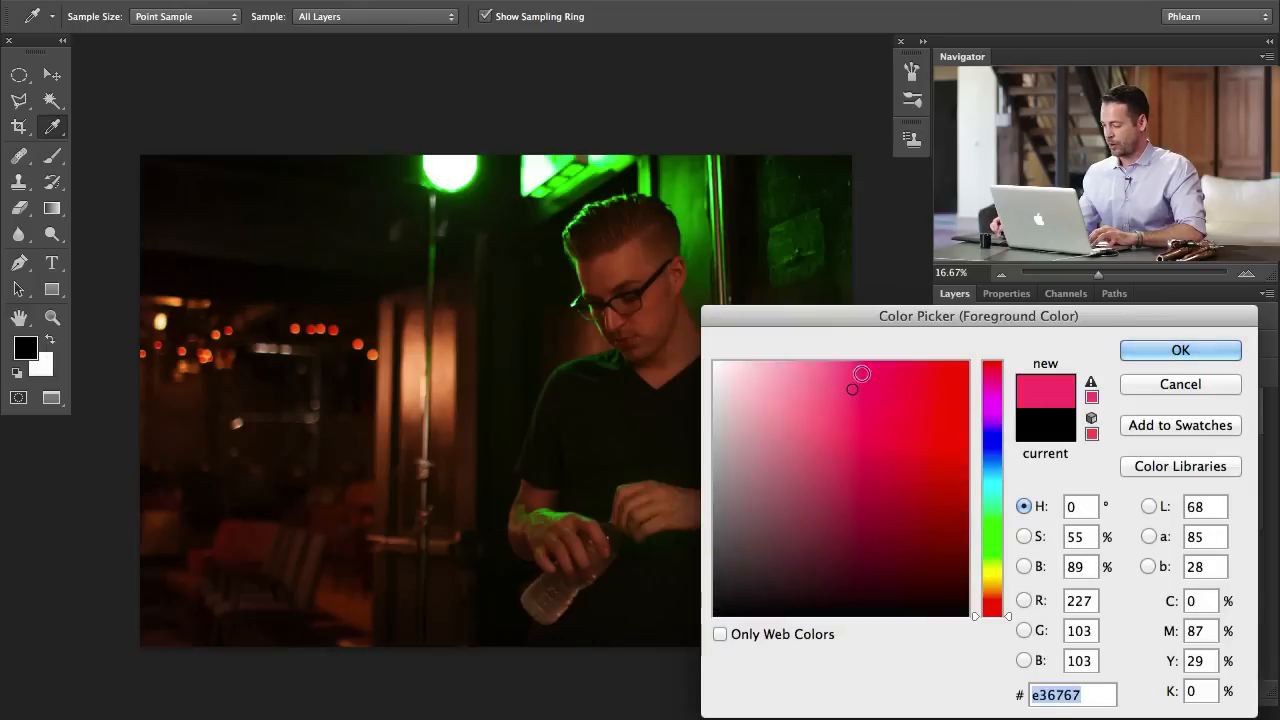
left_click(1180, 350)
left_click_drag(566, 405, 526, 426)
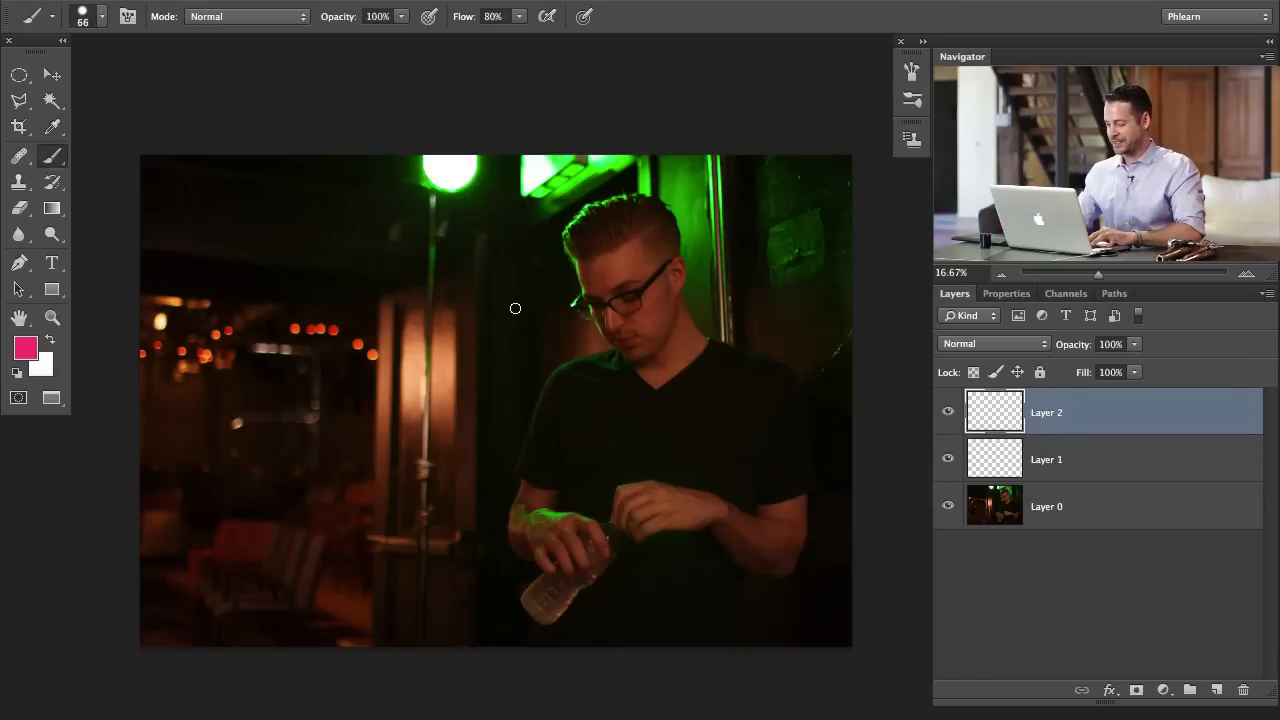
key("ctrl+plus")
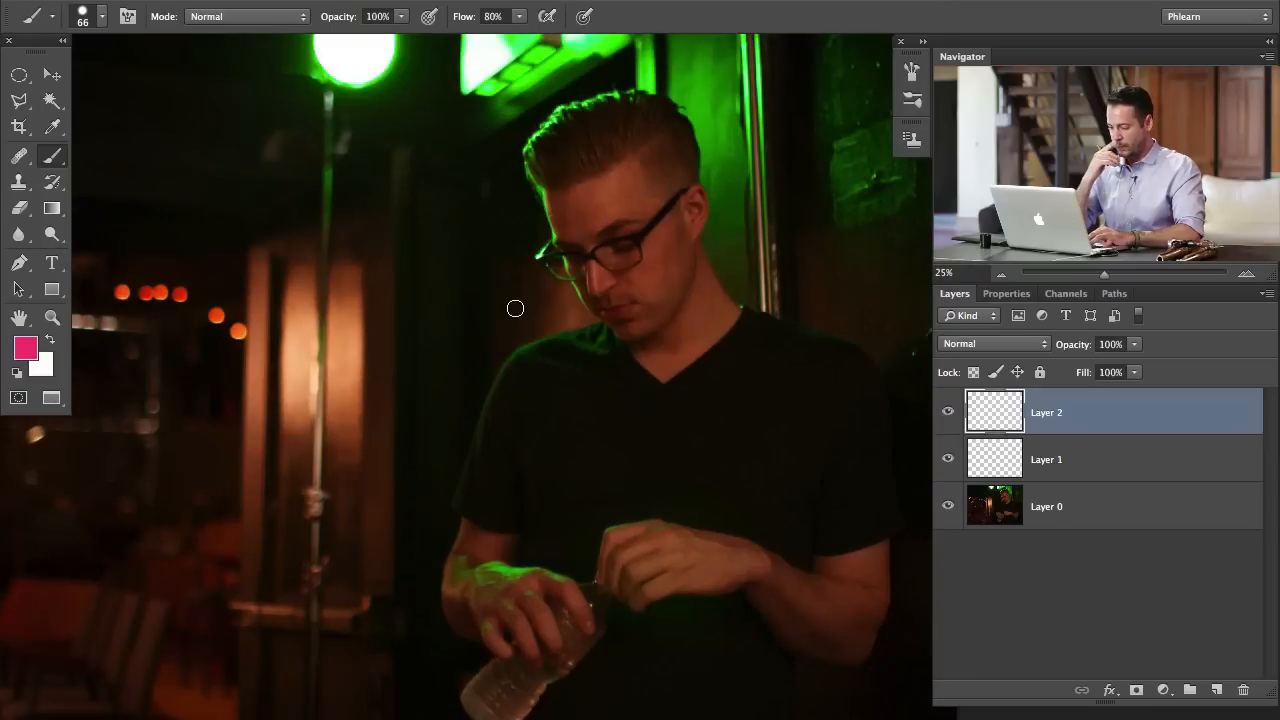
scroll(470, 420, "down", 3)
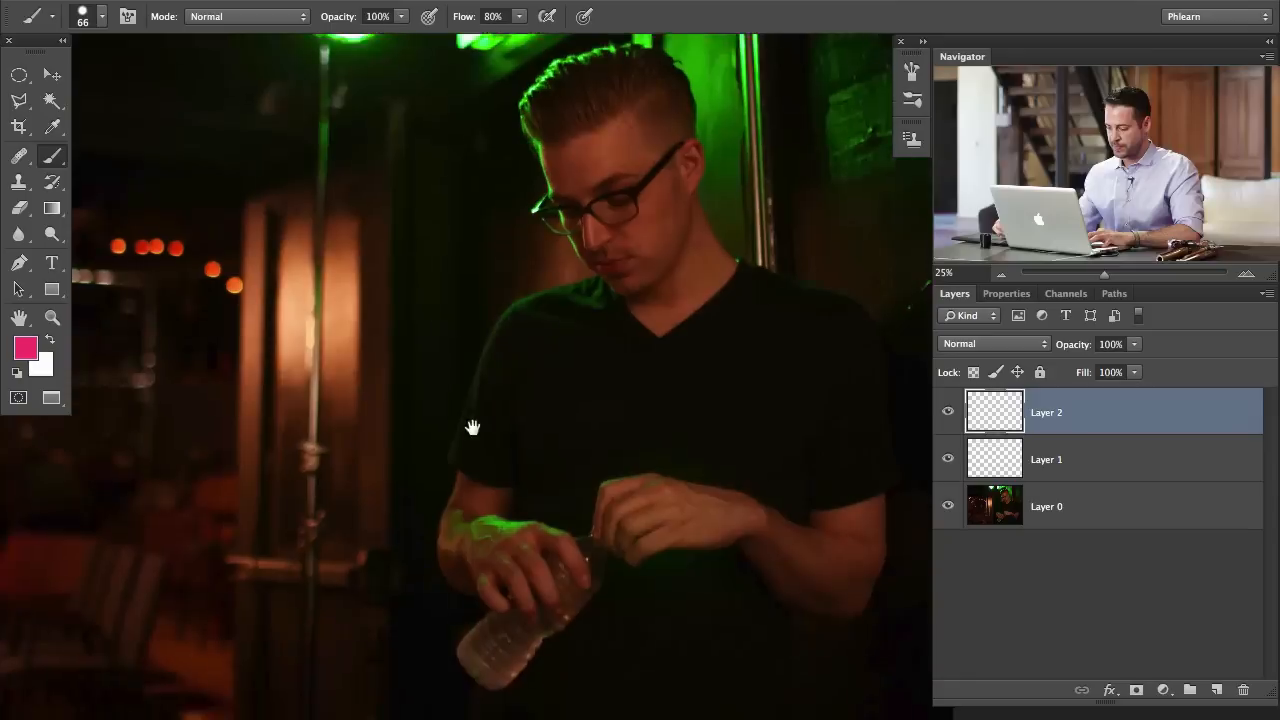
key("ctrl+minus")
left_click_drag(337, 410, 293, 418)
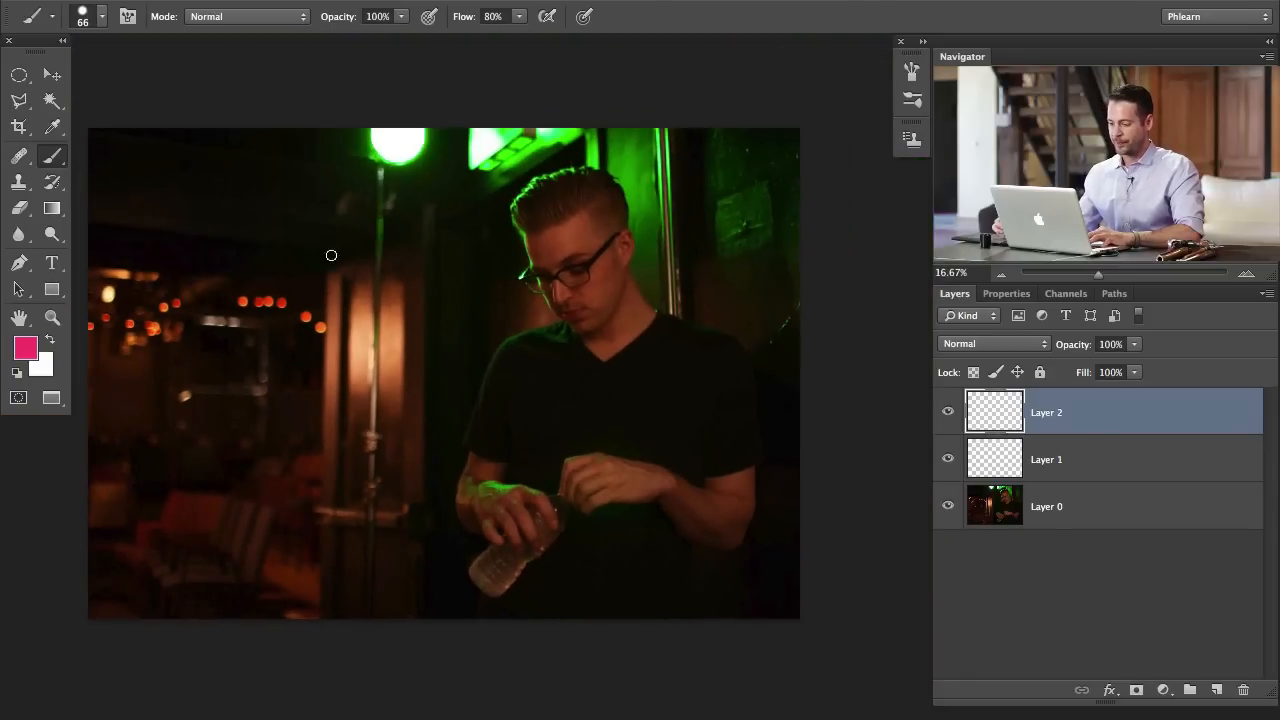
mouse_move(523, 196)
left_mouse_down()
mouse_move(443, 400)
mouse_move(438, 478)
left_mouse_up()
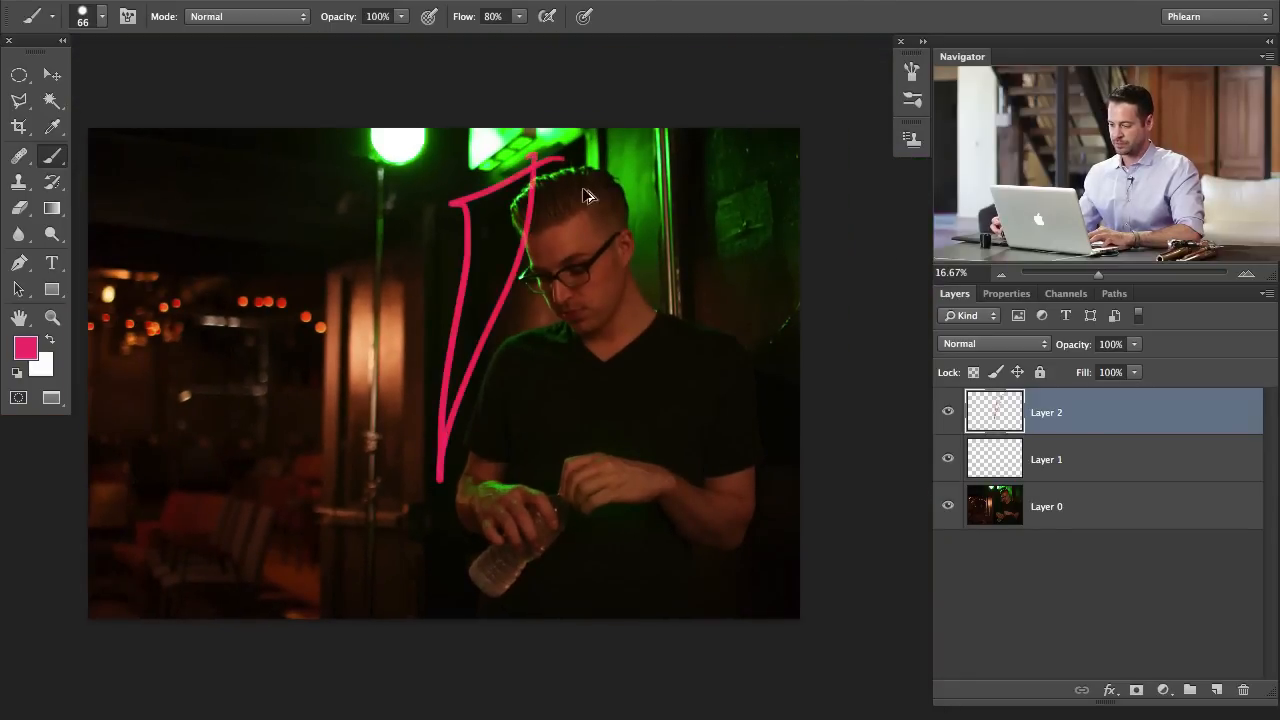
key("ctrl+z")
mouse_move(221, 392)
left_mouse_down()
mouse_move(250, 295)
mouse_move(158, 498)
left_mouse_up()
key("ctrl+z")
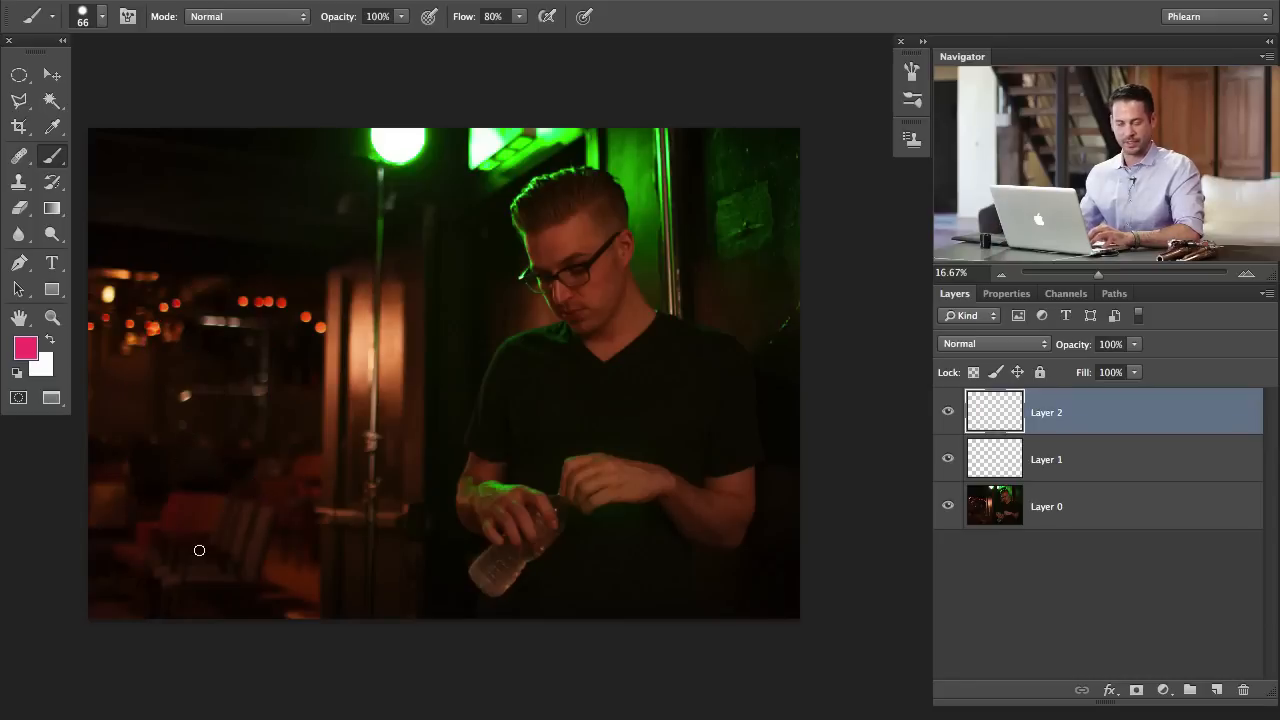
left_click_drag(171, 421, 251, 477)
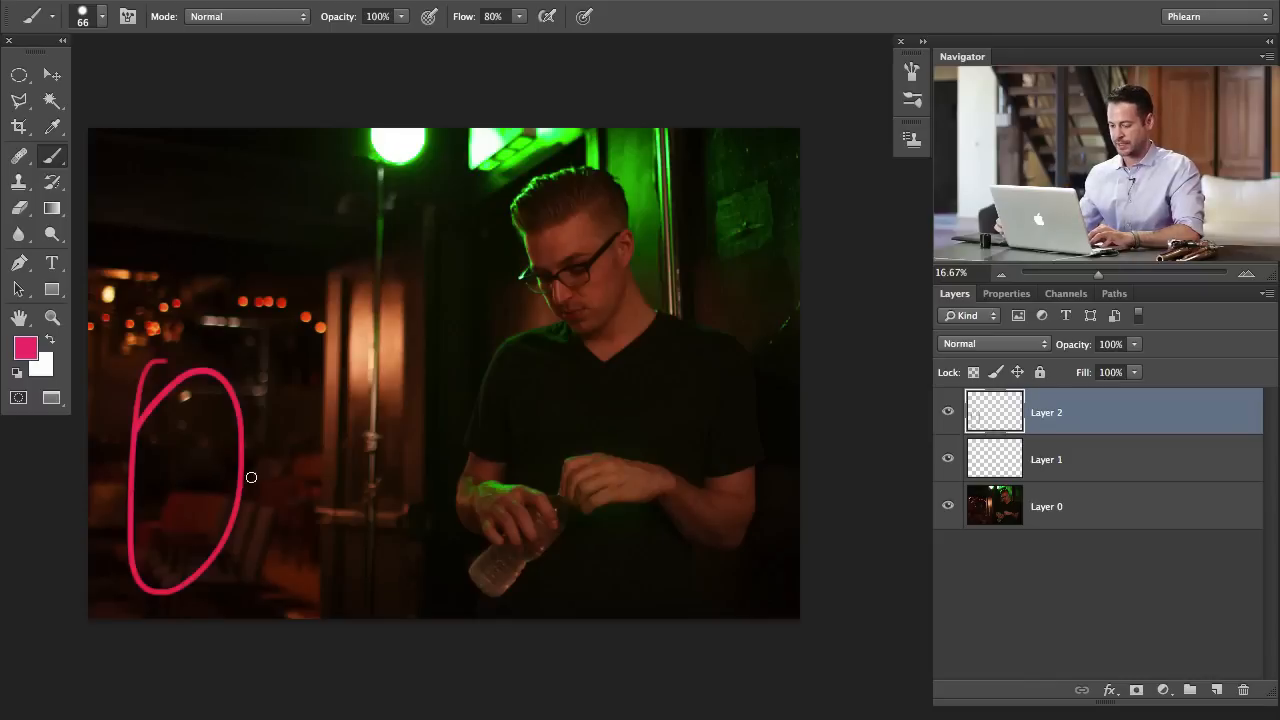
key("ctrl+z")
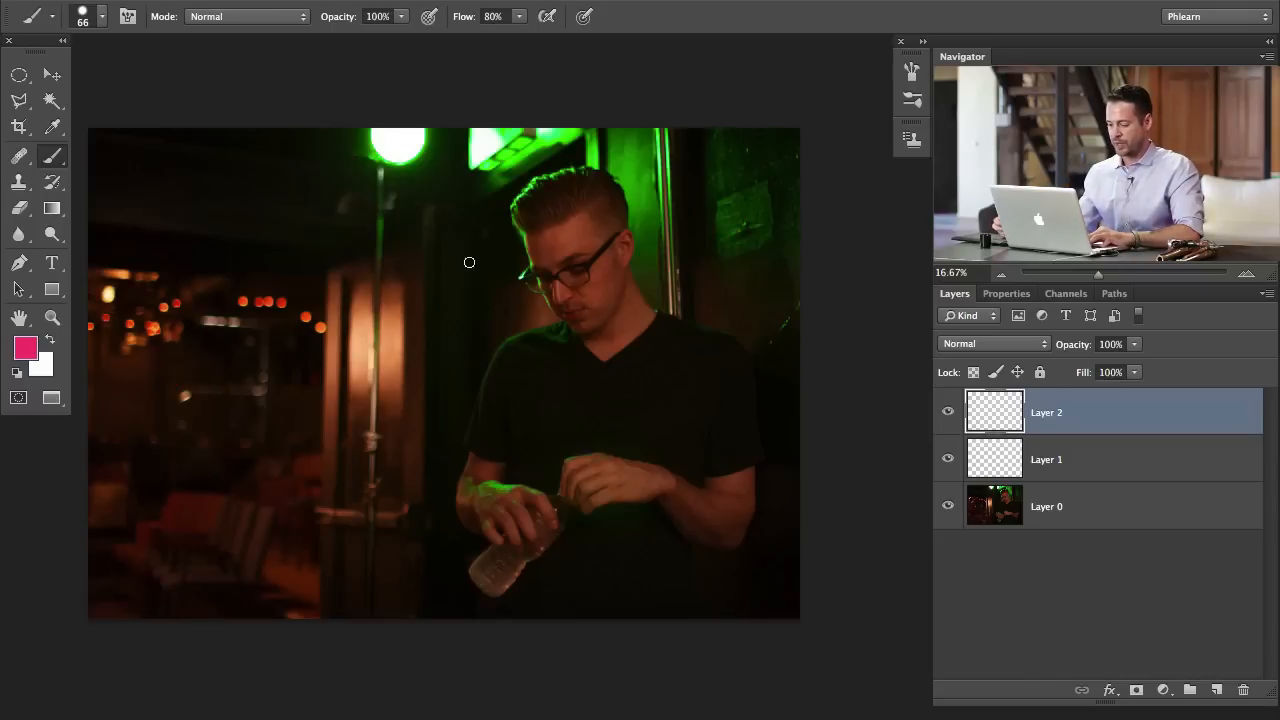
- Try to outline the green rectangular light fixture above the man's head in pink
scroll(534, 296, "up", 3)
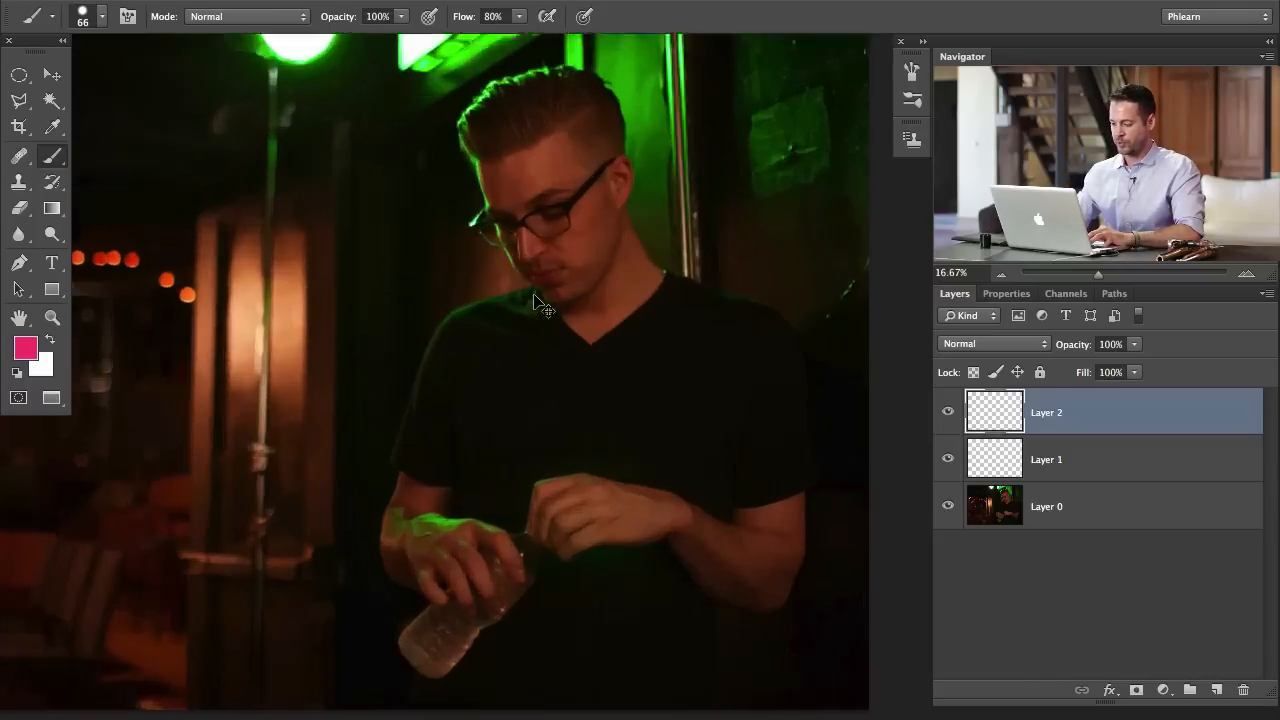
mouse_move(531, 214)
left_mouse_down()
mouse_move(559, 597)
mouse_move(609, 717)
left_mouse_up()
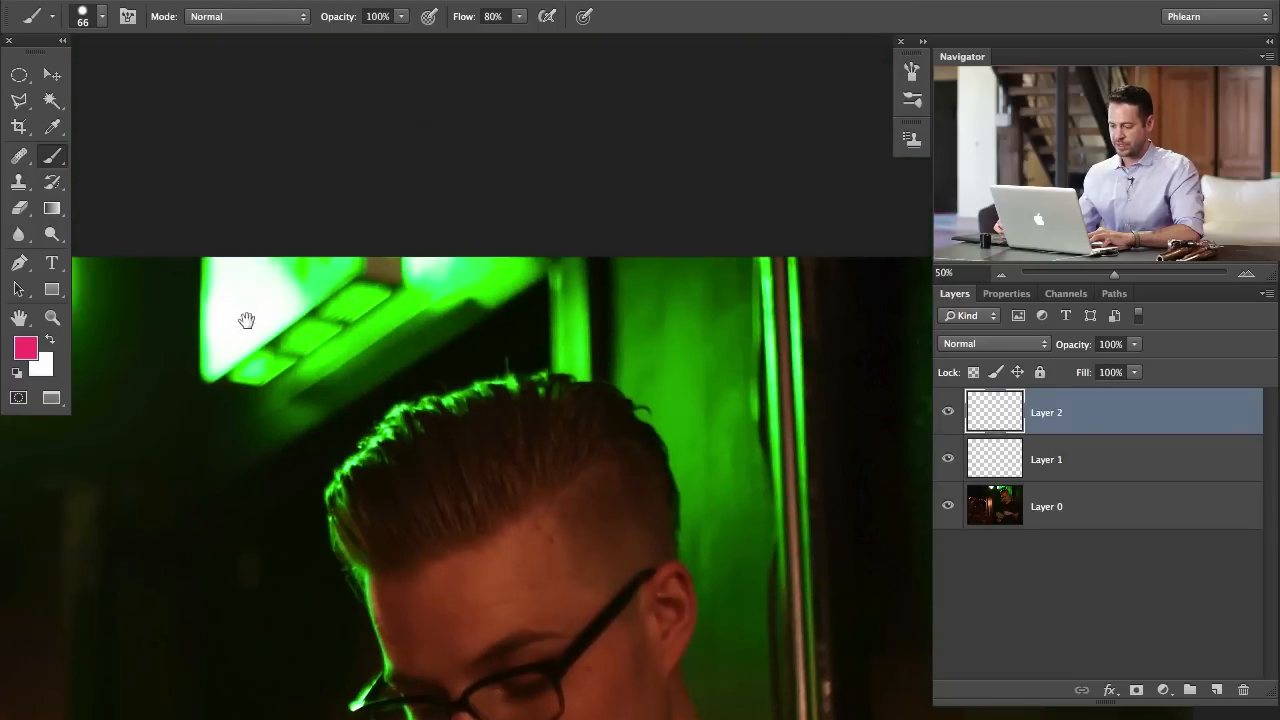
left_click_drag(290, 383, 462, 340)
mouse_move(349, 211)
left_mouse_down()
mouse_move(568, 280)
mouse_move(571, 197)
left_mouse_up()
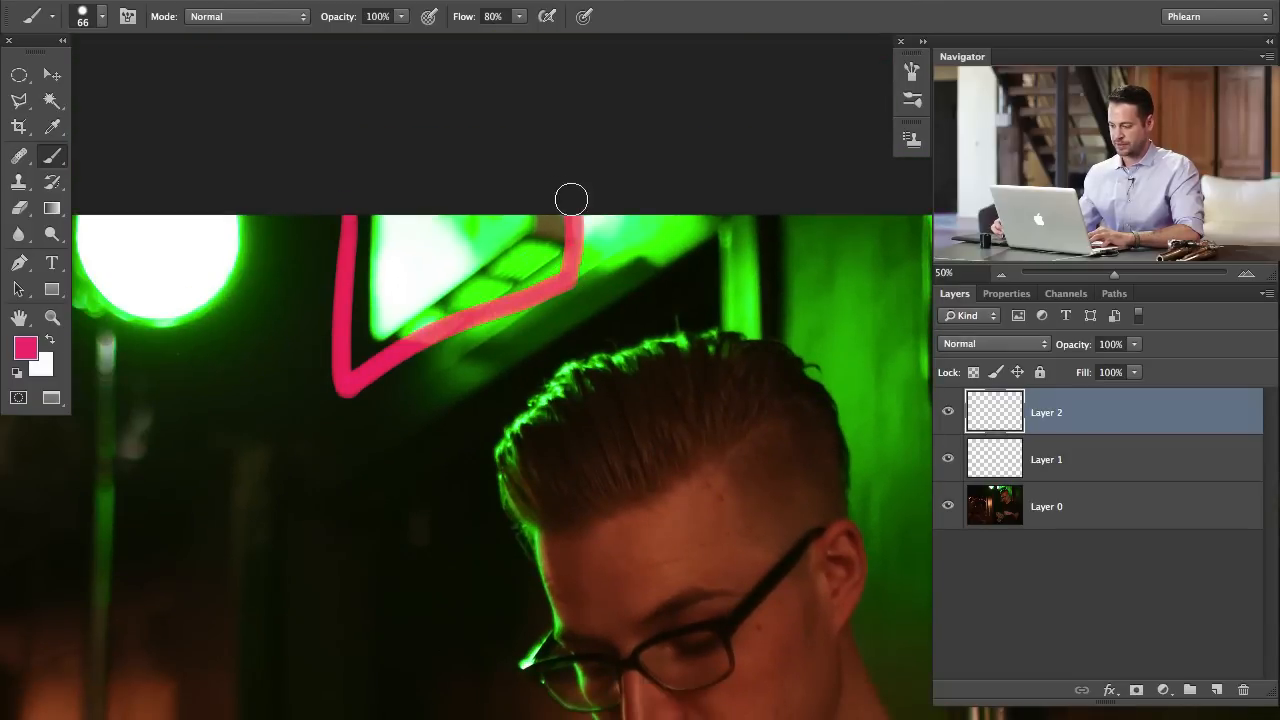
- Reduce the brush size to 45 px and undo the trial outlines around the green light fixture
left_click_drag(553, 303, 548, 303)
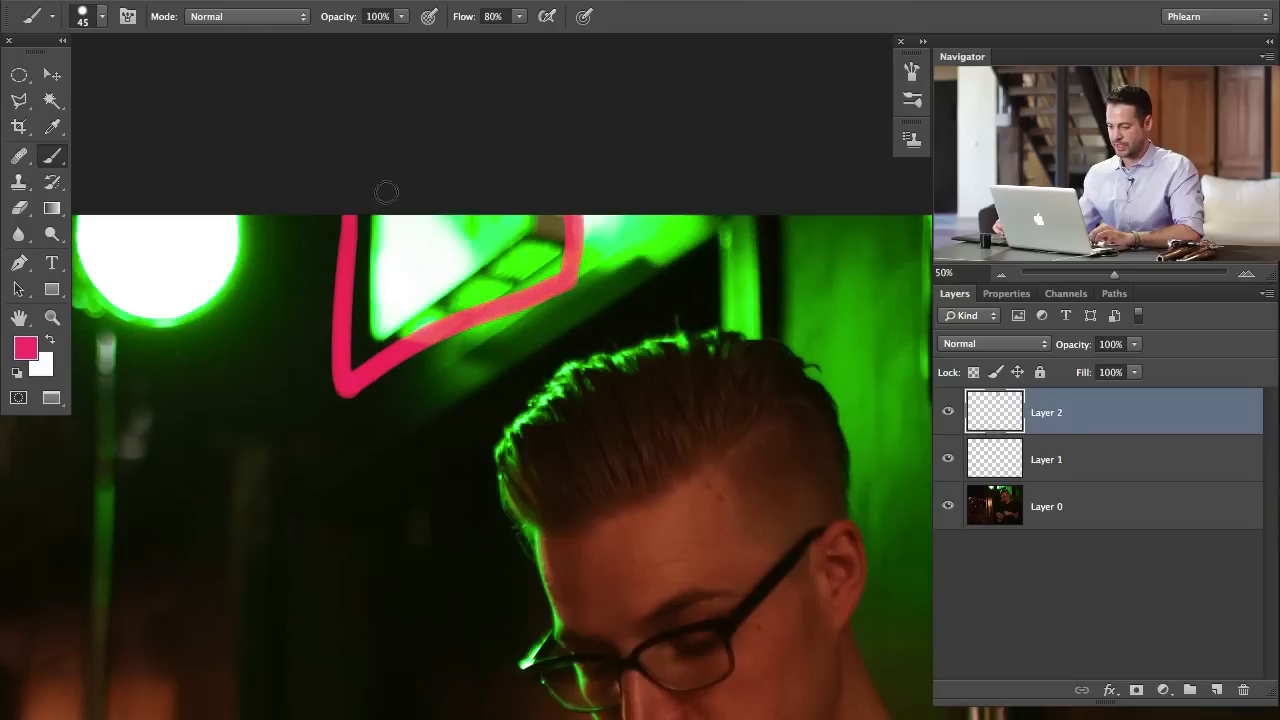
mouse_move(386, 191)
left_mouse_down()
mouse_move(598, 278)
mouse_move(588, 160)
left_mouse_up()
key("super+z")
key("alt+super+z")
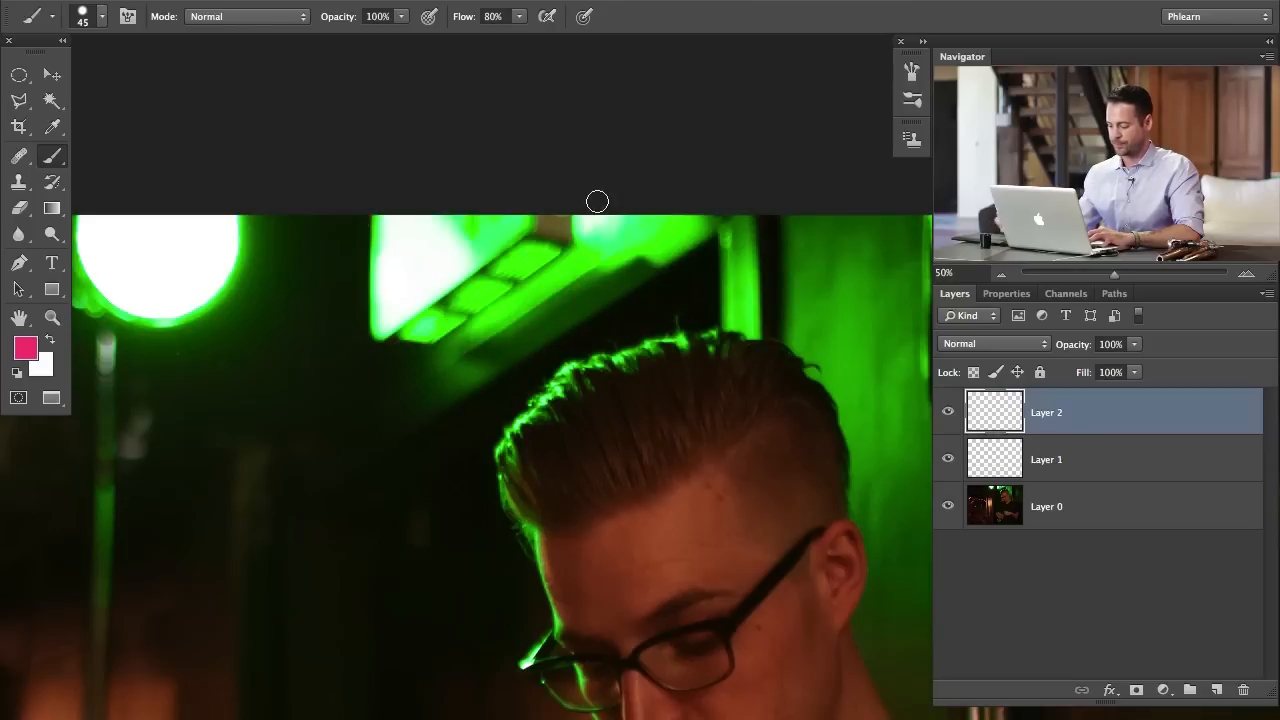
- Circle the green rectangular light fixture above the man's head with a freehand pink stroke on Layer 2
key("super+minus")
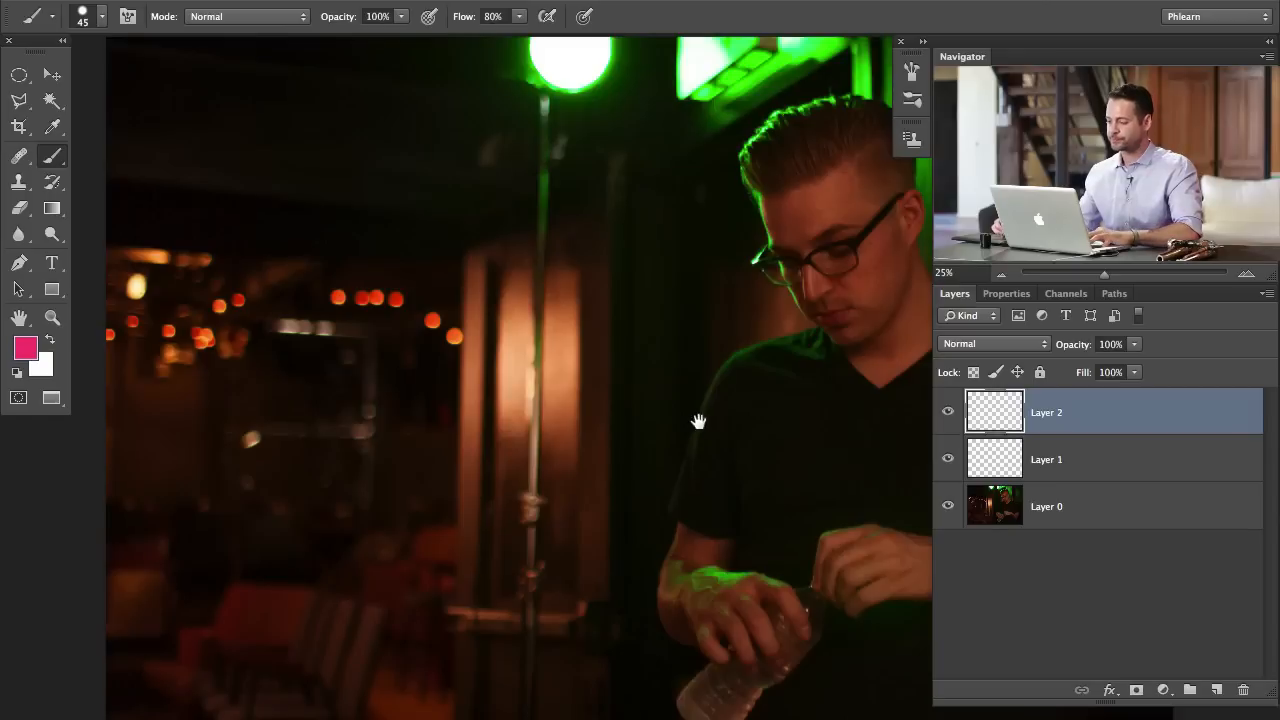
left_click_drag(699, 422, 603, 518)
left_click_drag(645, 131, 680, 126)
mouse_move(614, 441)
left_mouse_down()
mouse_move(575, 380)
mouse_move(553, 387)
mouse_move(494, 346)
left_mouse_up()
- Handwrite "35 mm" across the photo and "1.4" below it, with an angled pointer mark beside the 1.4
mouse_move(302, 356)
left_mouse_down()
mouse_move(340, 405)
mouse_move(320, 458)
left_mouse_up()
mouse_move(362, 345)
left_mouse_down()
mouse_move(365, 432)
mouse_move(432, 320)
left_mouse_up()
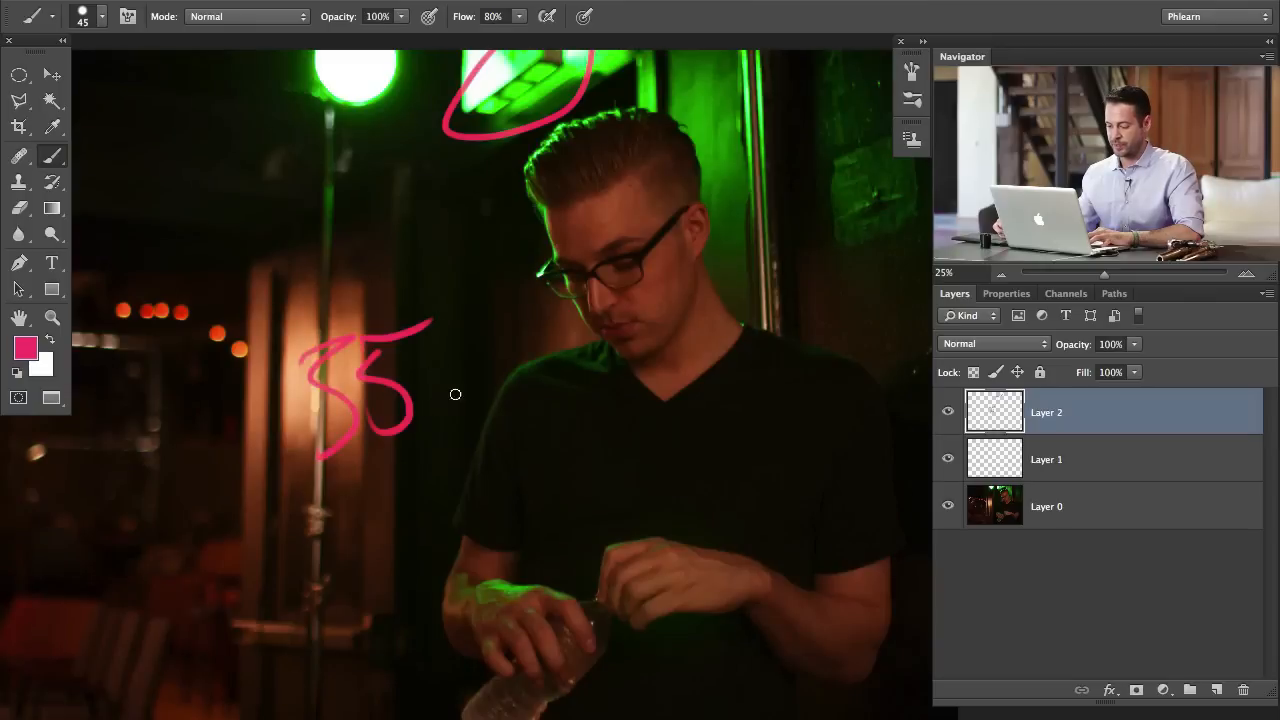
mouse_move(440, 404)
left_mouse_down()
mouse_move(451, 371)
mouse_move(560, 392)
left_mouse_up()
left_click_drag(483, 446, 482, 514)
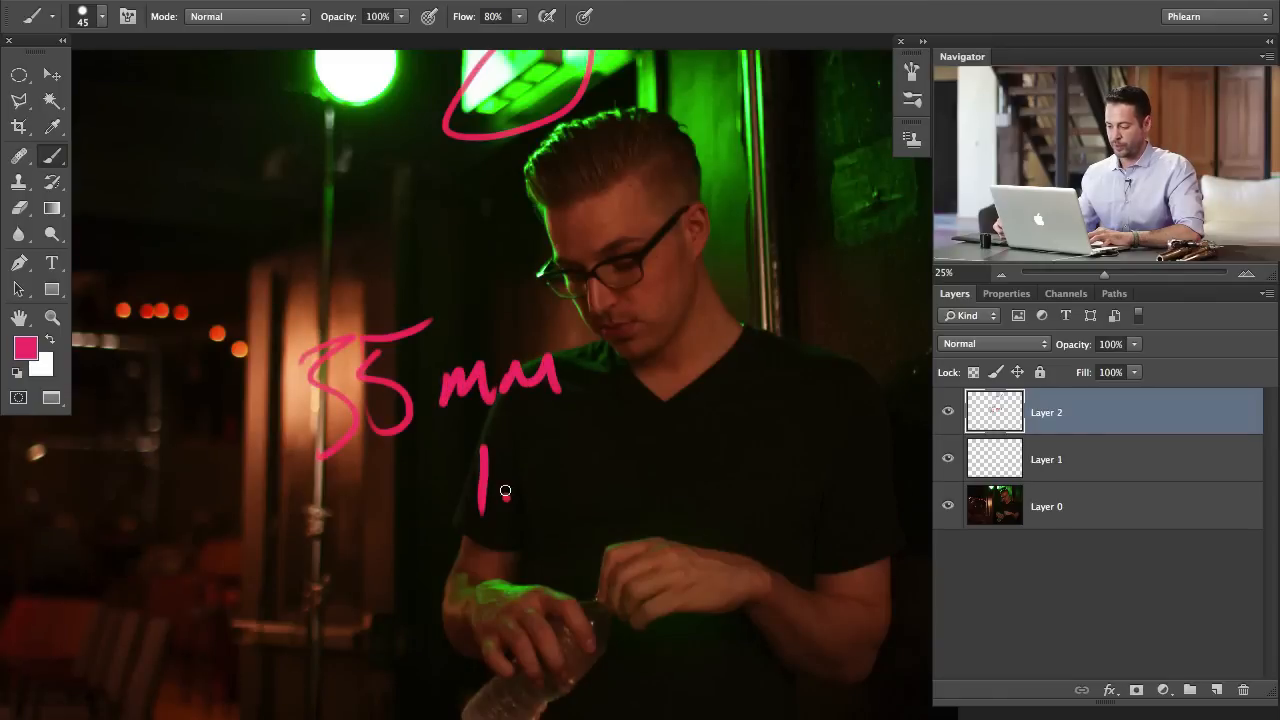
left_click_drag(534, 455, 542, 494)
left_click_drag(556, 448, 548, 528)
mouse_move(673, 433)
left_mouse_down()
mouse_move(605, 472)
mouse_move(636, 500)
left_mouse_up()
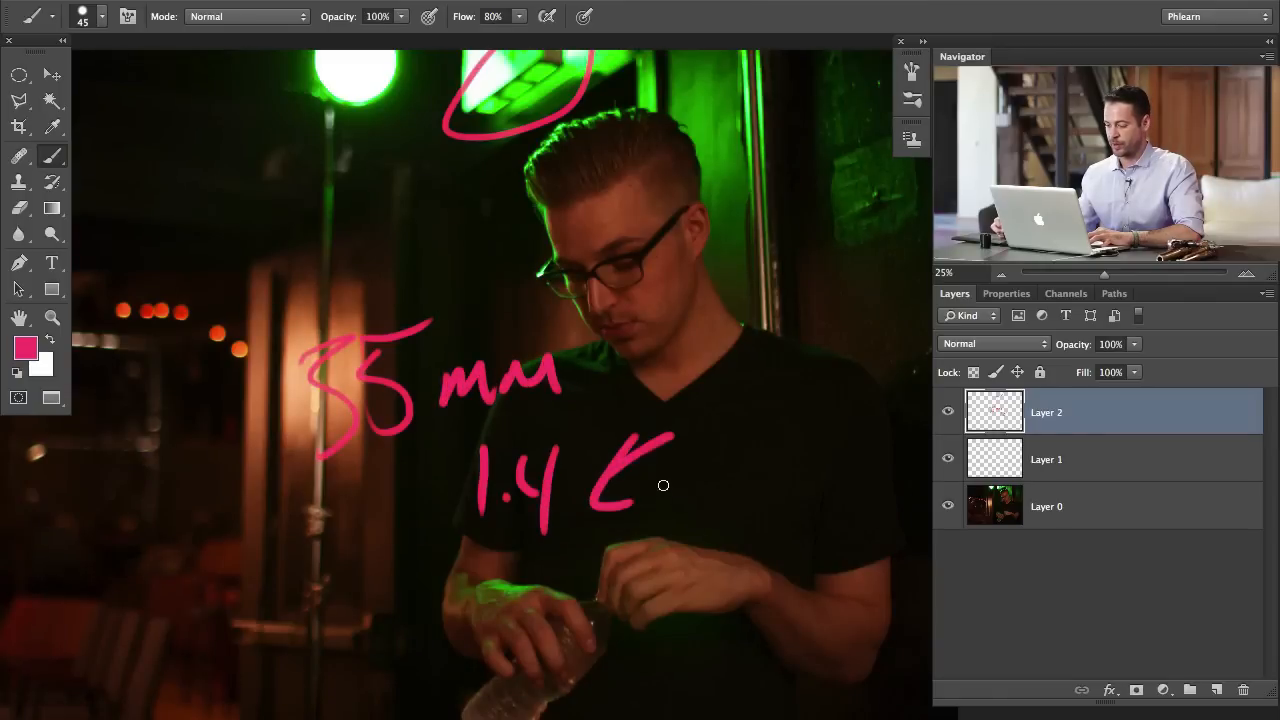
left_click_drag(599, 307, 668, 352)
left_click_drag(694, 257, 678, 293)
mouse_move(562, 442)
left_mouse_down()
mouse_move(652, 414)
mouse_move(872, 301)
left_mouse_up()
mouse_move(424, 268)
left_mouse_down()
mouse_move(286, 355)
mouse_move(269, 228)
left_mouse_up()
left_click_drag(820, 172, 464, 223)
key("alt+super+z")
key("alt+super+z")
- Add a stroke at the start of the handwritten 35 and draw a curved arrow from the circled fixture to the man's forehead
left_click_drag(561, 402, 490, 460)
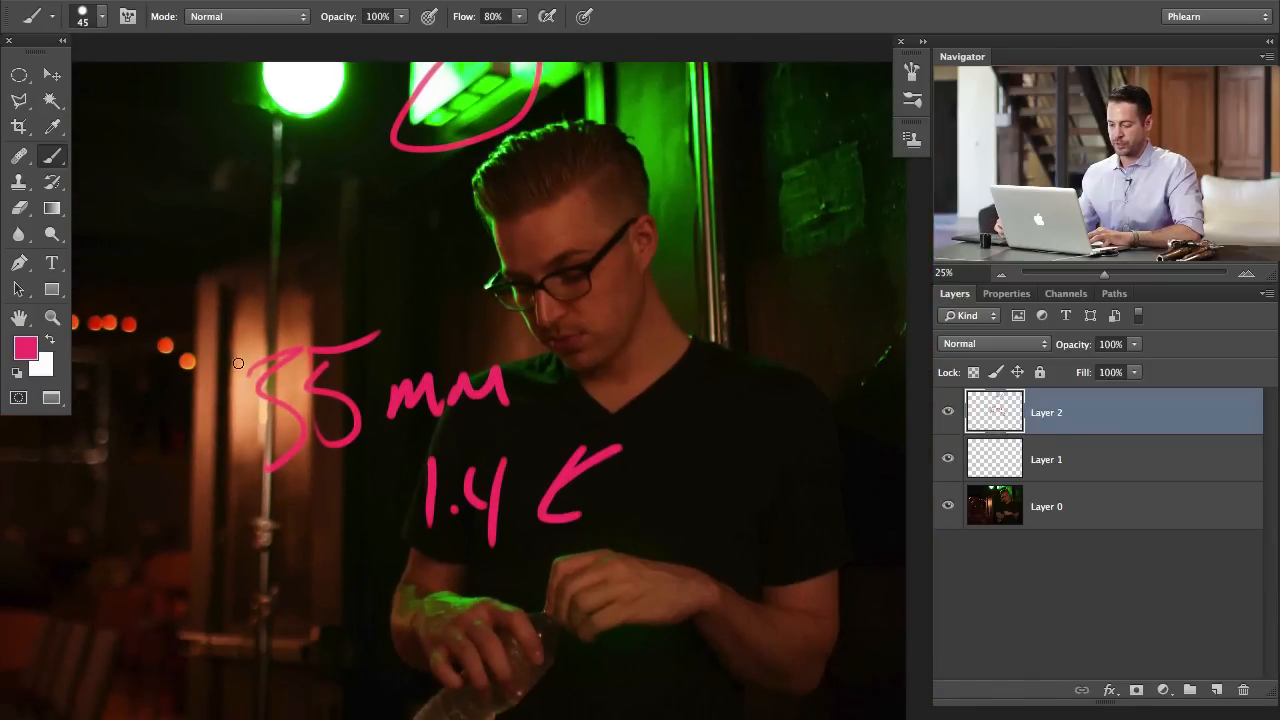
left_click_drag(232, 372, 300, 346)
left_click_drag(465, 333, 464, 427)
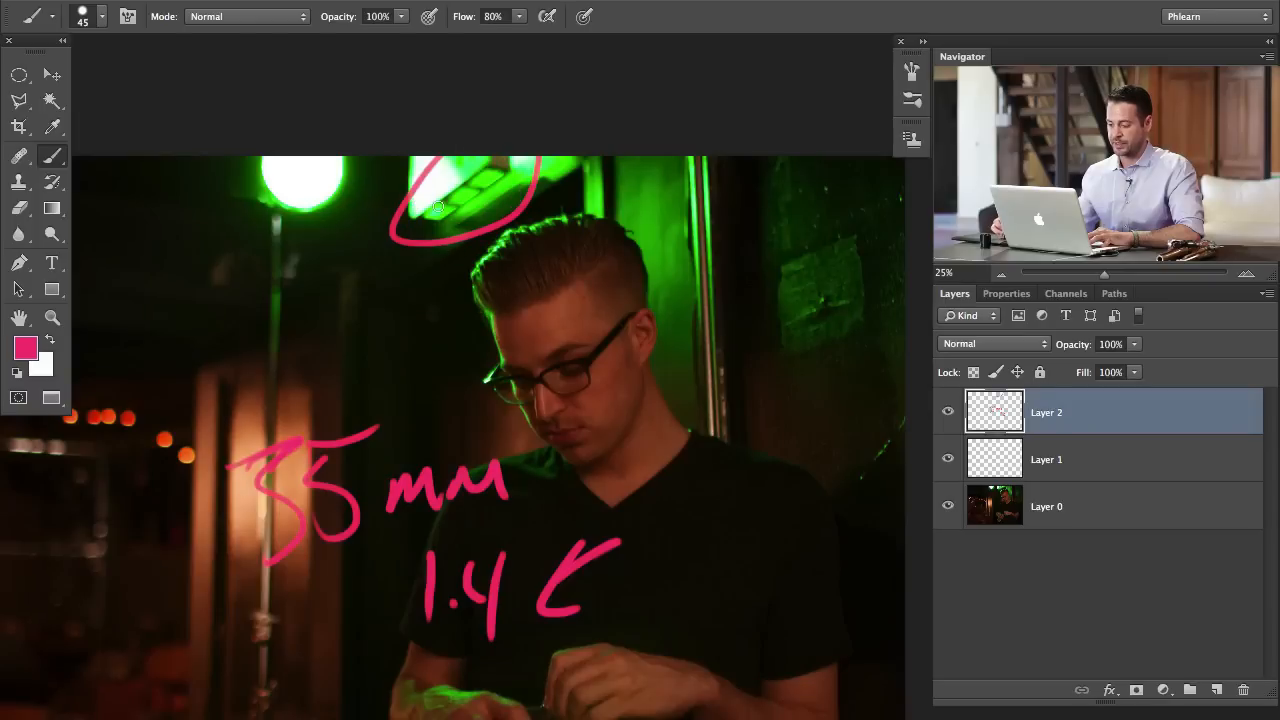
mouse_move(437, 208)
left_mouse_down()
mouse_move(469, 314)
mouse_move(493, 307)
mouse_move(468, 352)
left_mouse_up()
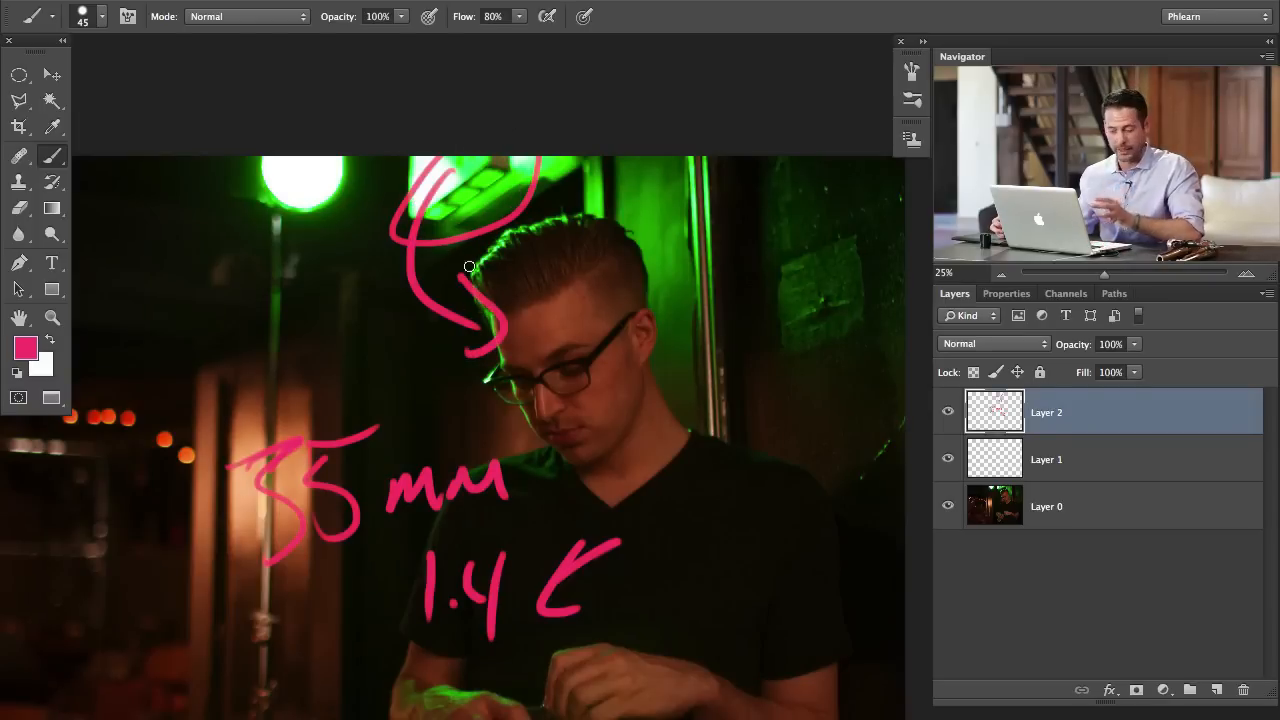
- Circle the round studio light on its stand and handwrite the label "green gel" beside it
mouse_move(377, 346)
left_mouse_down()
mouse_move(412, 363)
mouse_move(477, 340)
mouse_move(484, 268)
mouse_move(432, 363)
mouse_move(474, 488)
left_mouse_up()
left_click_drag(338, 190, 365, 194)
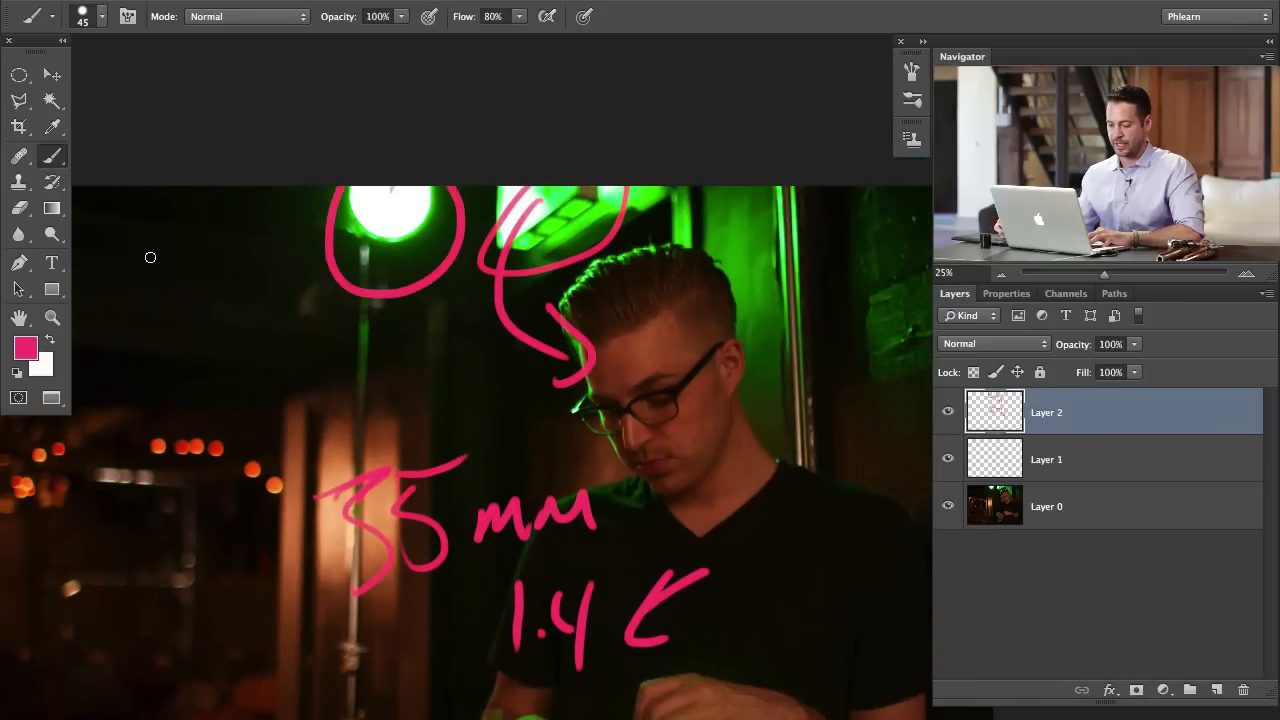
mouse_move(149, 251)
left_mouse_down()
mouse_move(156, 284)
mouse_move(162, 253)
mouse_move(188, 264)
mouse_move(269, 235)
mouse_move(283, 297)
mouse_move(275, 227)
mouse_move(310, 250)
left_mouse_up()
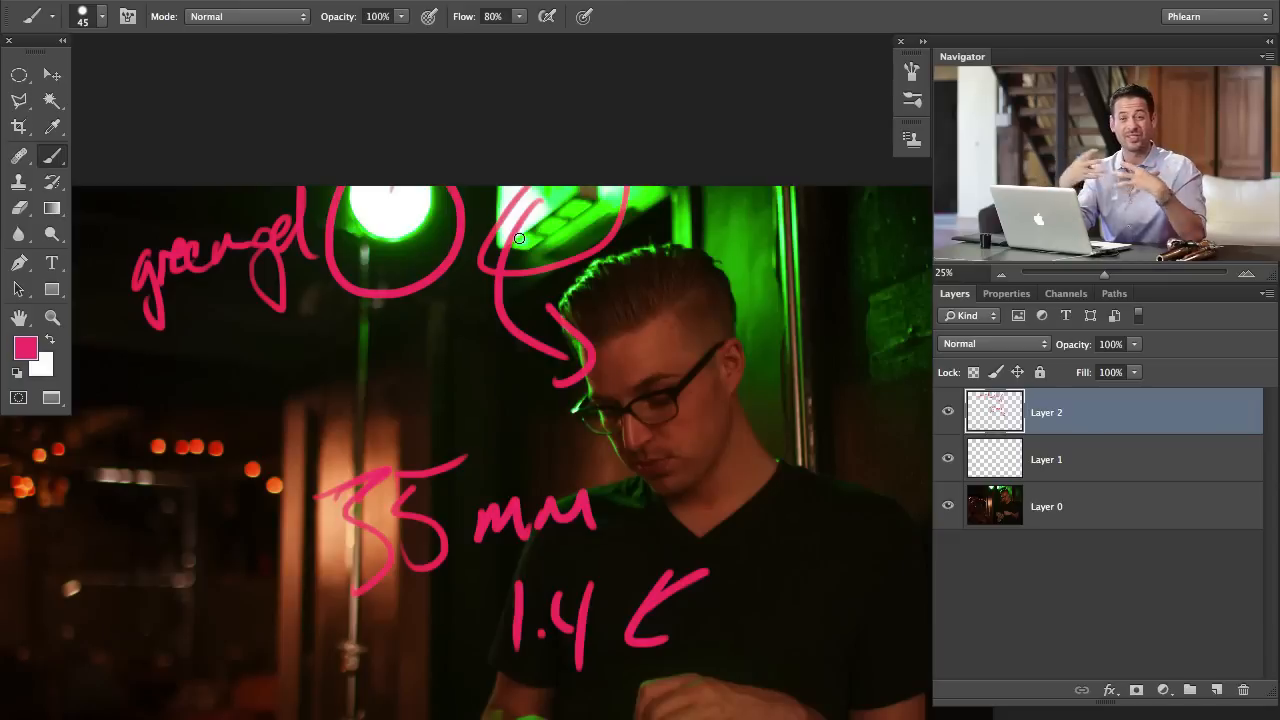
- Crosshatch the circled studio light with vertical and horizontal pink strokes to represent the gel
left_click_drag(446, 237, 422, 232)
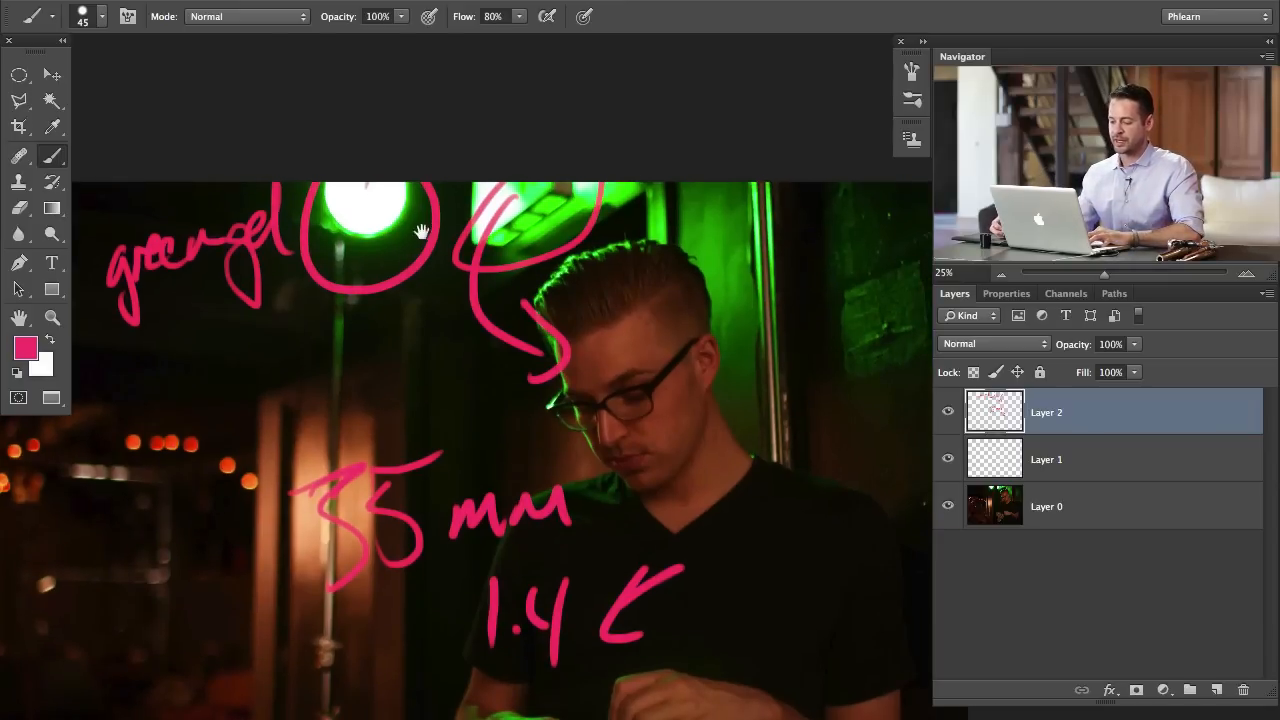
mouse_move(336, 186)
left_mouse_down()
mouse_move(336, 296)
mouse_move(350, 282)
left_mouse_up()
mouse_move(368, 186)
left_mouse_down()
mouse_move(366, 286)
mouse_move(382, 290)
left_mouse_up()
left_click_drag(400, 186, 398, 276)
mouse_move(318, 222)
left_mouse_down()
mouse_move(410, 196)
mouse_move(430, 210)
left_mouse_up()
left_click_drag(316, 230, 428, 228)
left_click_drag(322, 248, 425, 250)
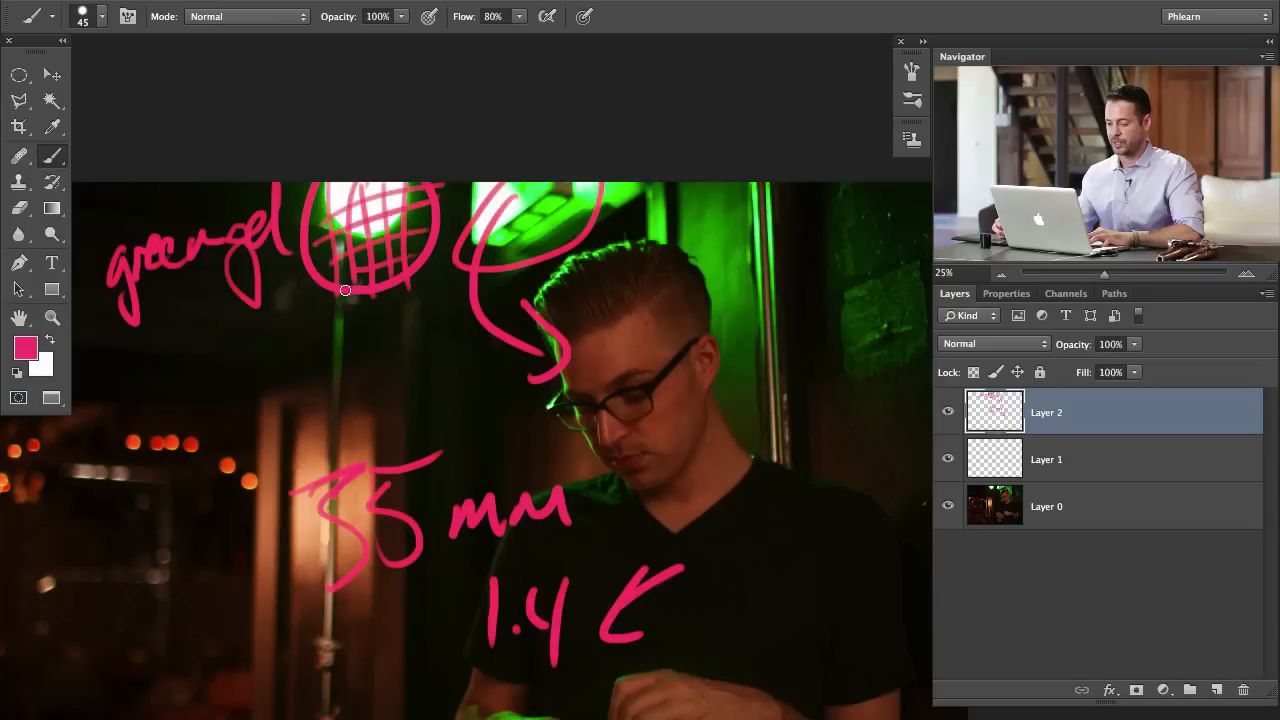
- Draw pink light rays from the studio light to the man's head, chest and hand, and mark the green-lit hair edge
left_click_drag(345, 290, 450, 545)
left_click_drag(440, 192, 623, 305)
left_click_drag(380, 285, 480, 716)
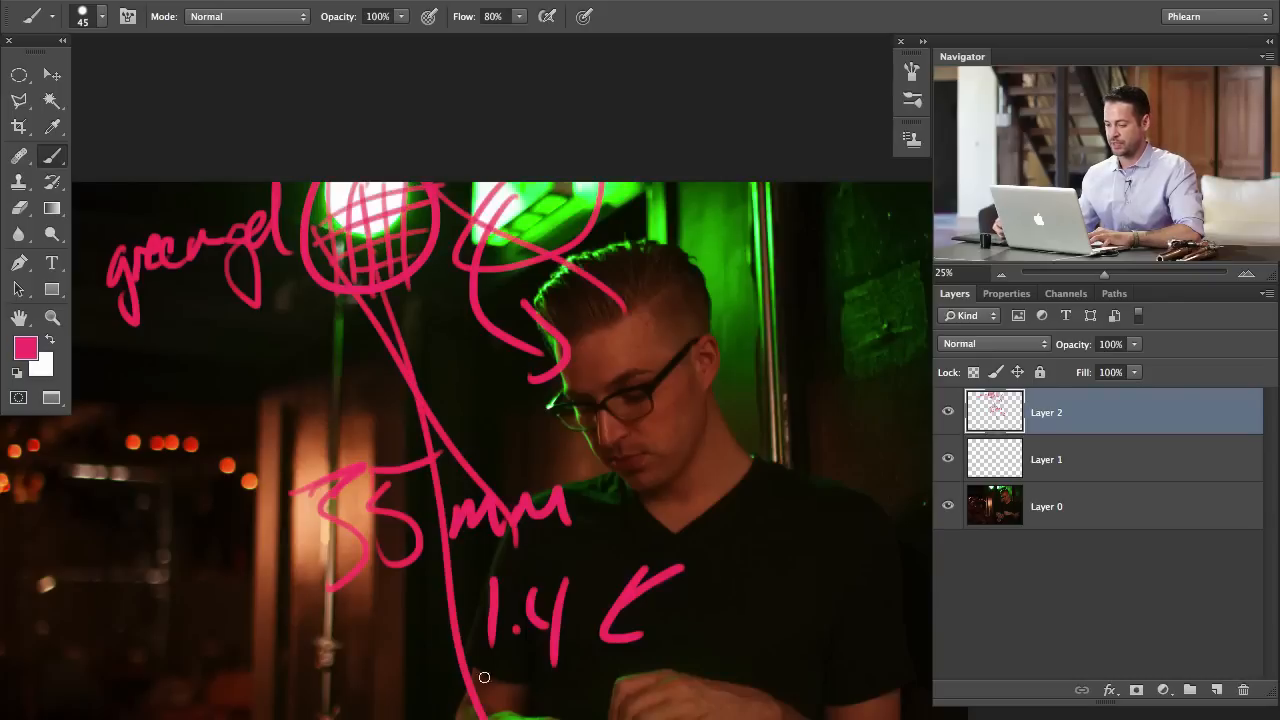
scroll(399, 335, "down", 5)
scroll(399, 335, "right", 2)
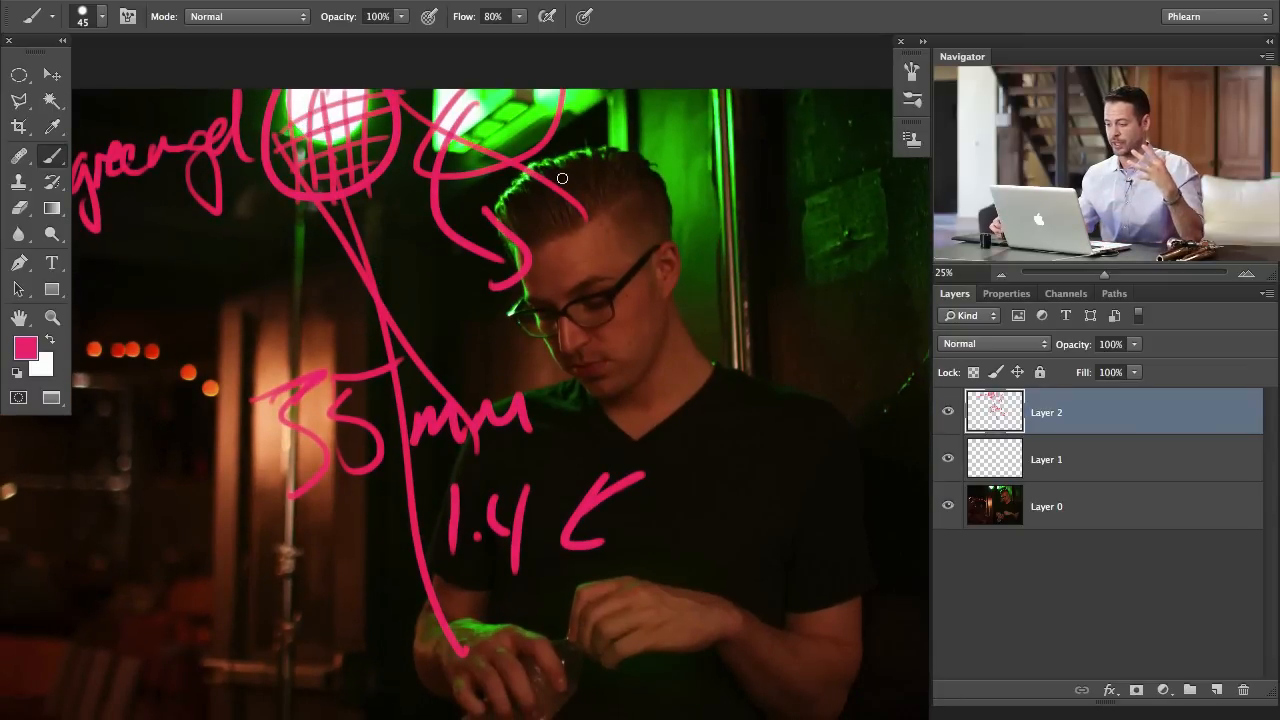
mouse_move(586, 151)
left_mouse_down()
mouse_move(519, 162)
mouse_move(500, 268)
left_mouse_up()
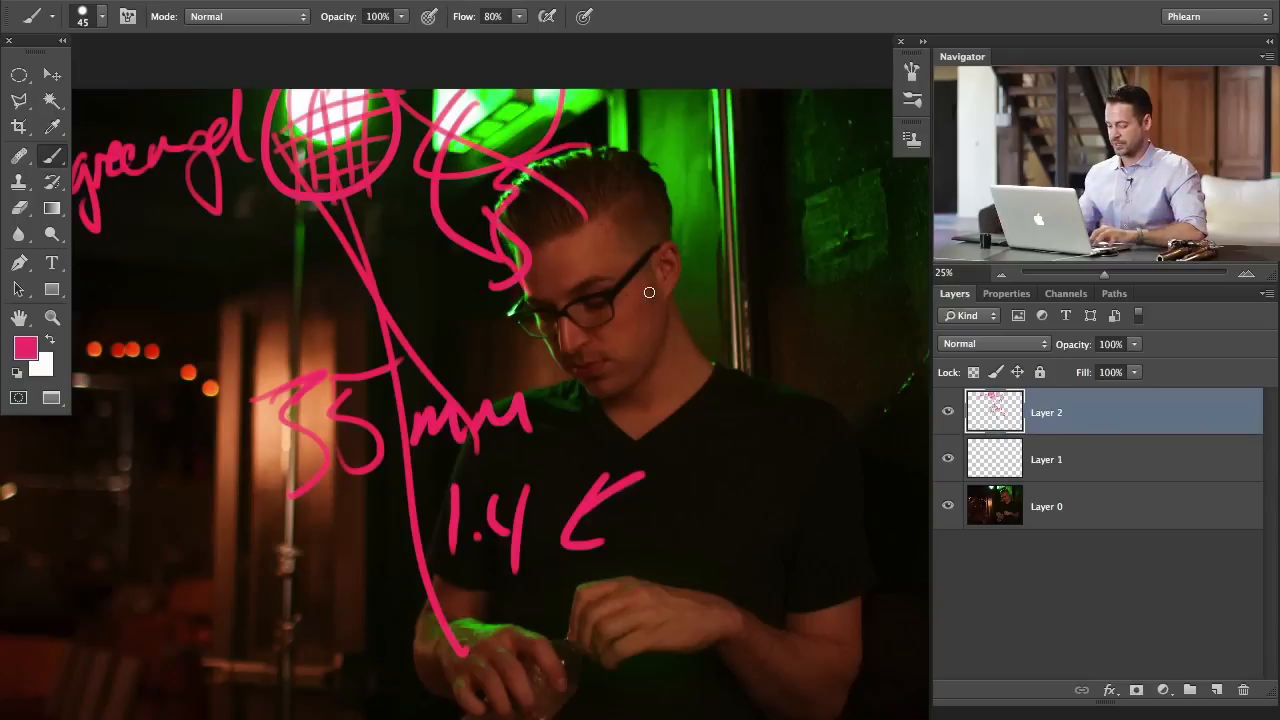
- Add a new layer, hide Layer 2, and outline the green-lit edge of the hair and face, the shoulder and the hand
key("ctrl+shift+alt+n")
left_click(947, 459)
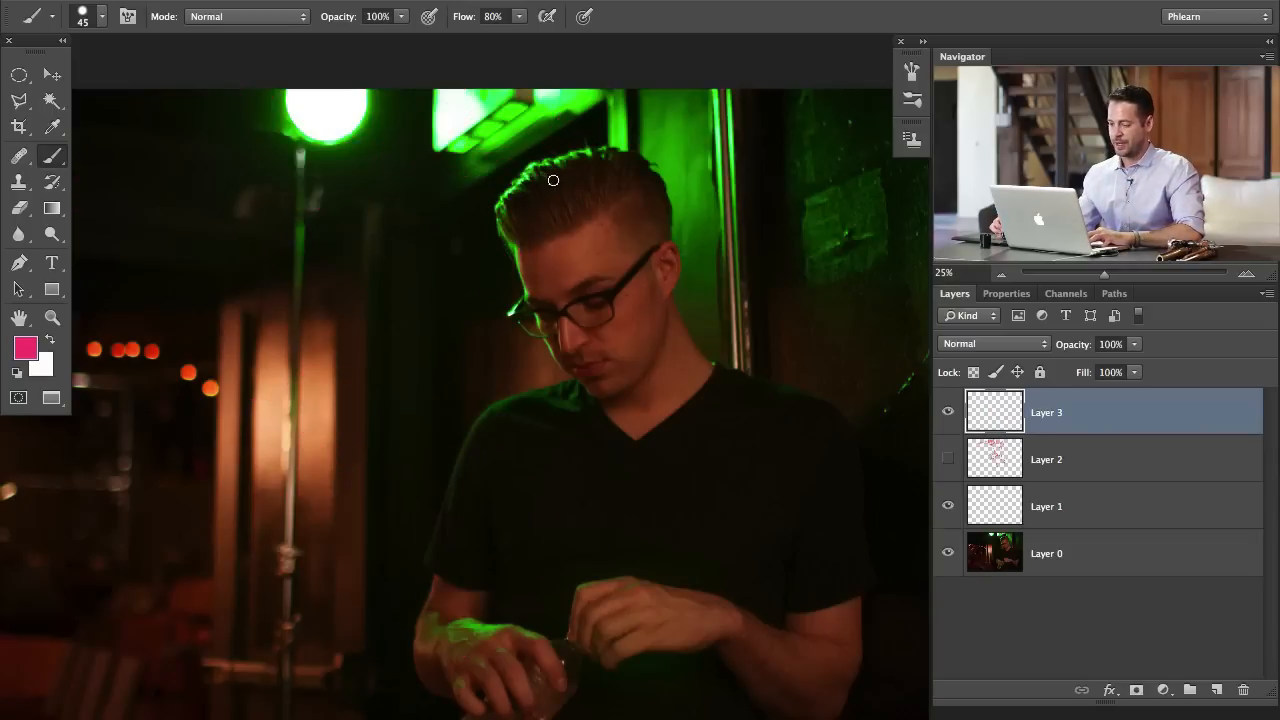
mouse_move(624, 161)
left_mouse_down()
mouse_move(533, 172)
mouse_move(497, 217)
mouse_move(522, 305)
mouse_move(572, 398)
mouse_move(551, 273)
mouse_move(566, 190)
mouse_move(618, 166)
left_mouse_up()
mouse_move(543, 414)
left_mouse_down()
mouse_move(468, 469)
mouse_move(496, 471)
mouse_move(591, 404)
left_mouse_up()
mouse_move(517, 630)
left_mouse_down()
mouse_move(538, 503)
mouse_move(566, 546)
mouse_move(529, 494)
left_mouse_up()
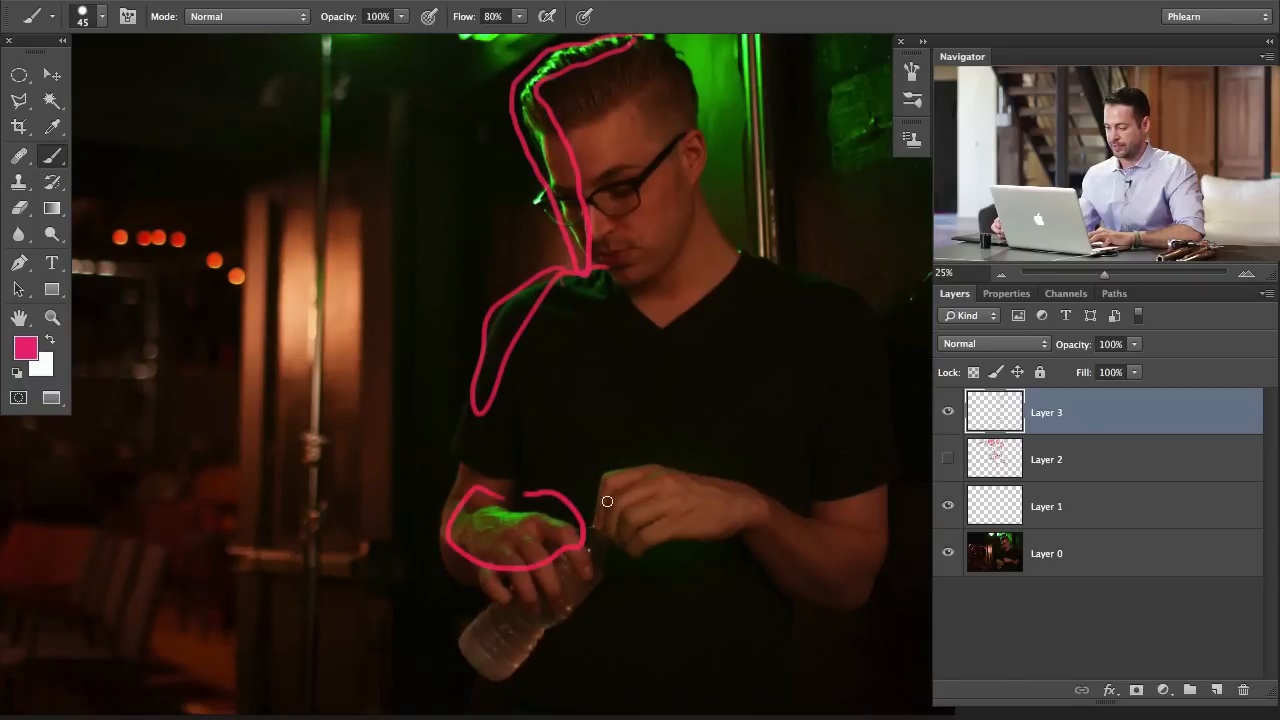
mouse_move(576, 452)
left_mouse_down()
mouse_move(580, 595)
mouse_move(593, 584)
left_mouse_up()
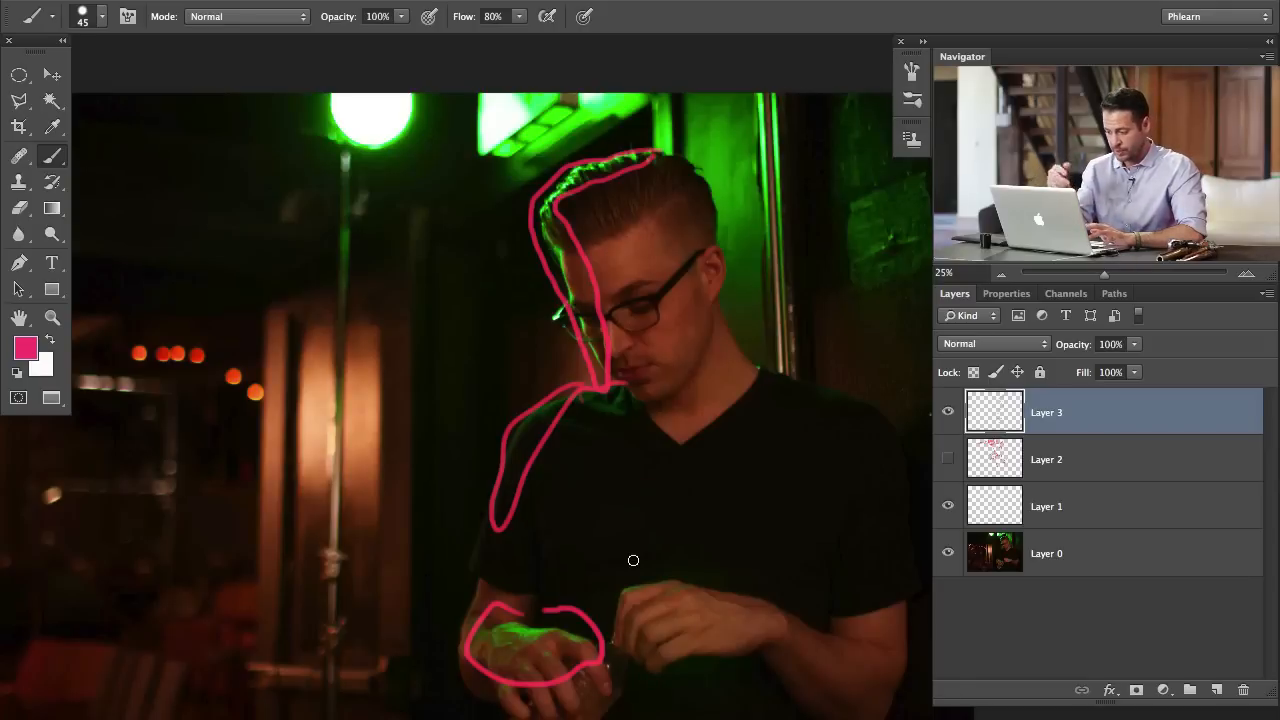
left_click_drag(640, 385, 624, 330)
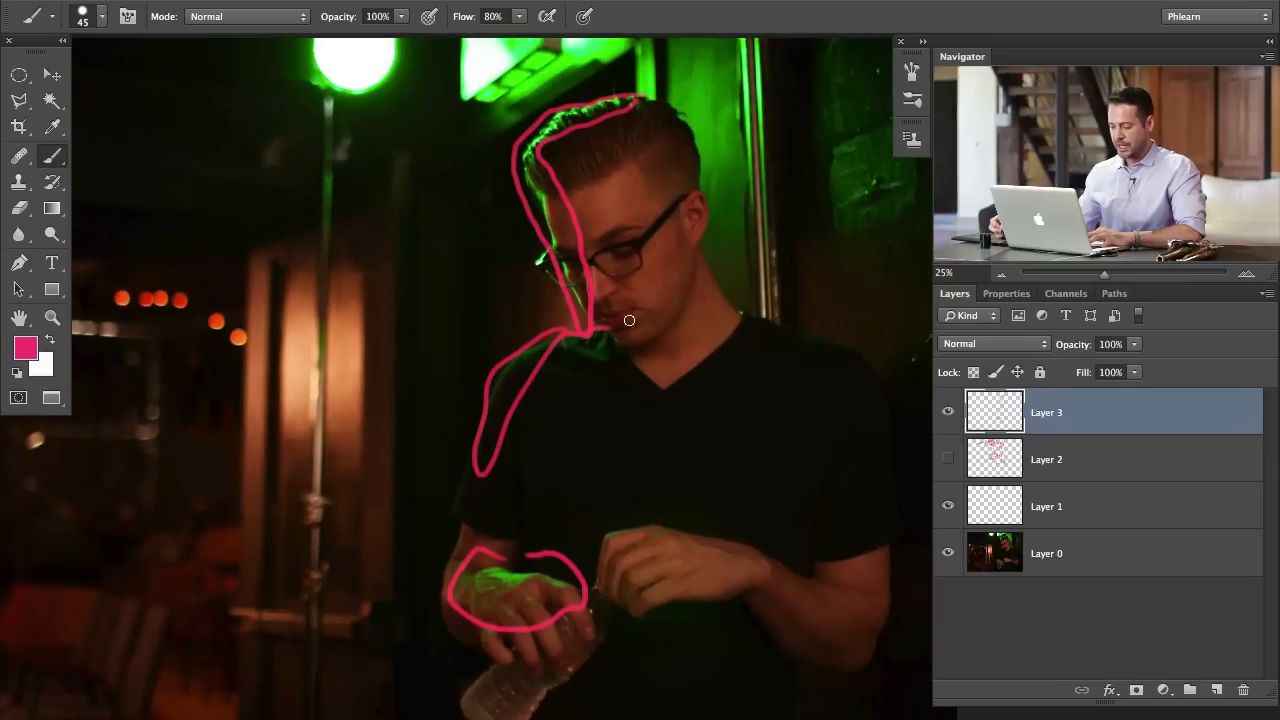
left_click_drag(595, 434, 583, 481)
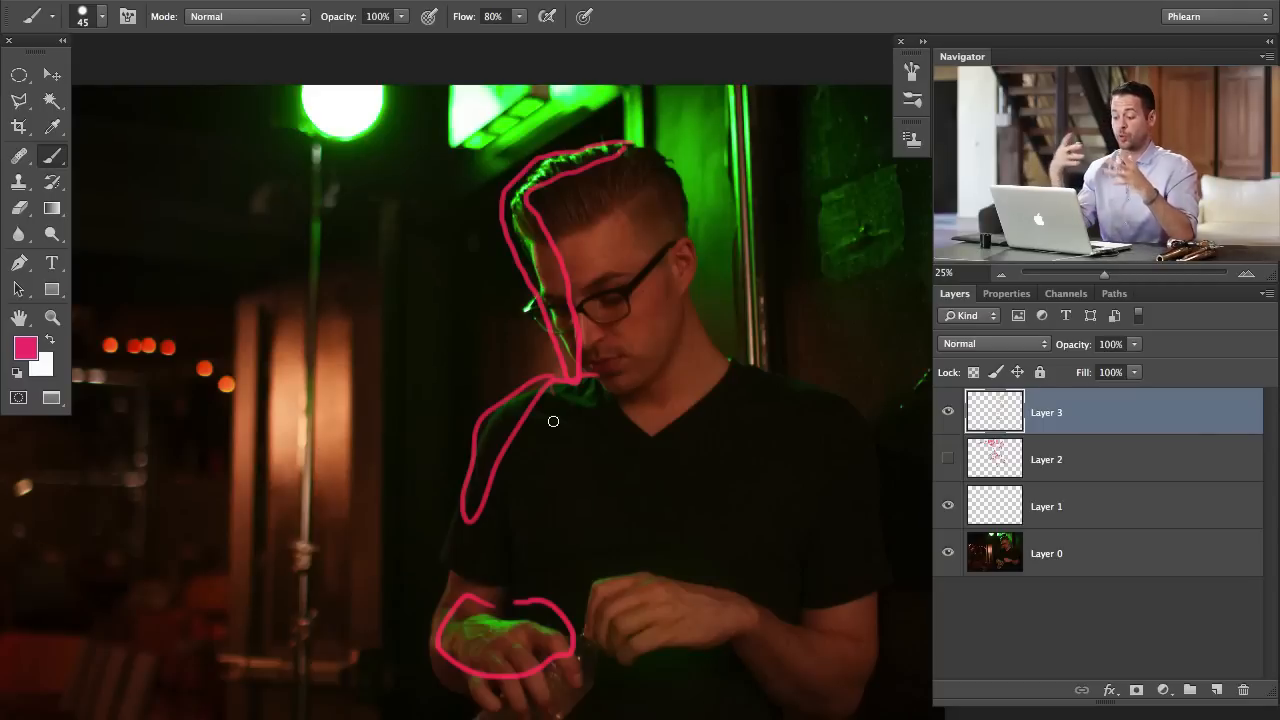
left_click_drag(520, 328, 621, 297)
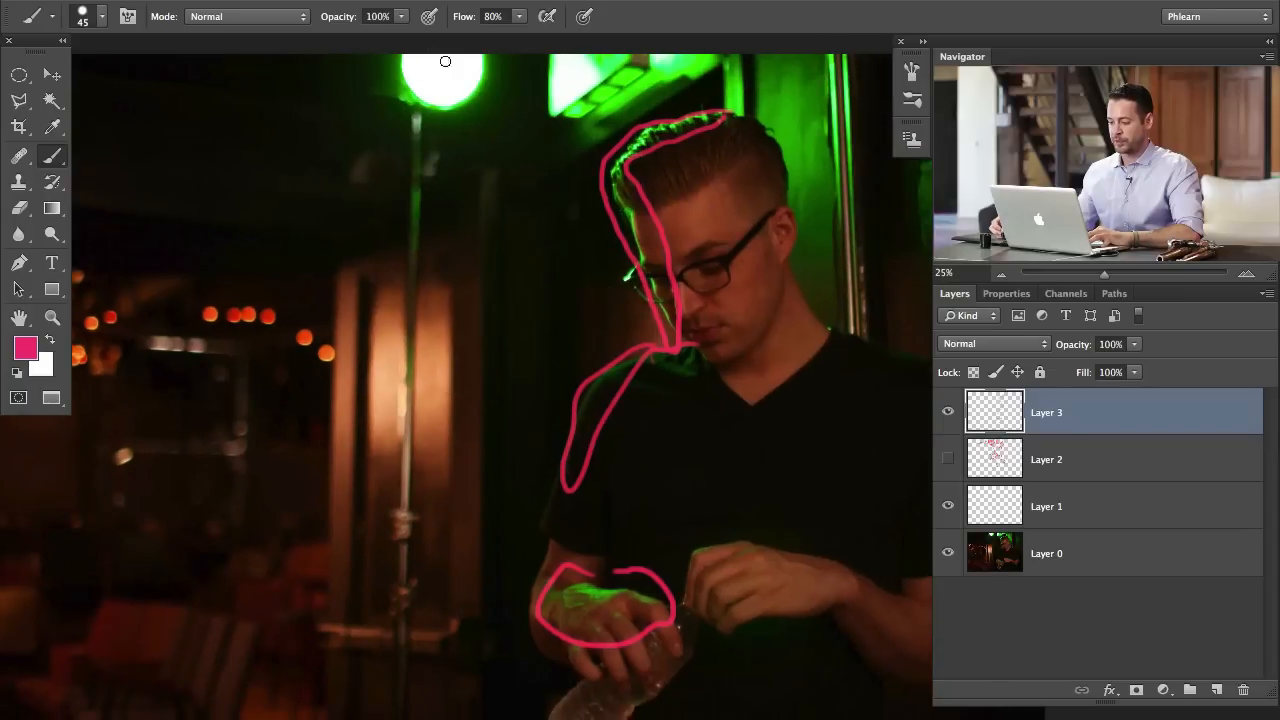
- Circle the round studio light and draw a long pink arrow across the background pointing towards the man
left_click_drag(432, 56, 460, 56)
left_click_drag(244, 365, 350, 329)
left_click_drag(586, 263, 168, 300)
left_click_drag(215, 241, 150, 332)
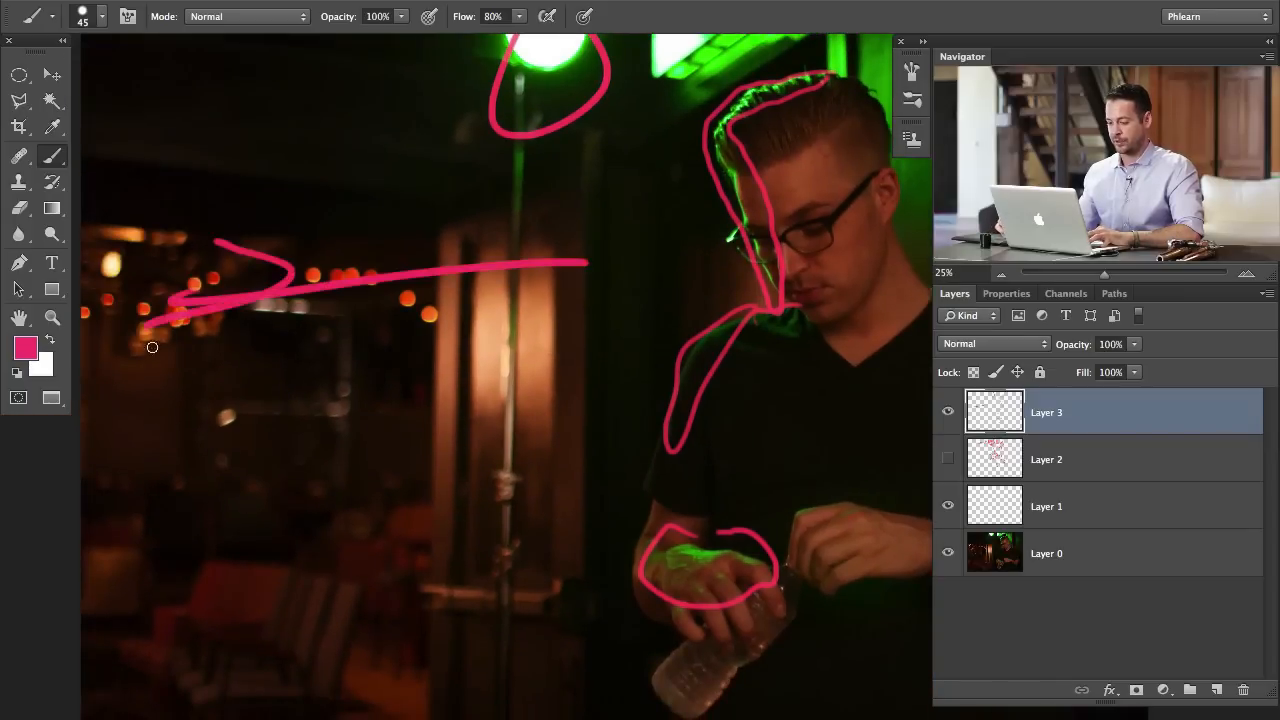
key("ctrl+z")
left_click_drag(493, 241, 503, 307)
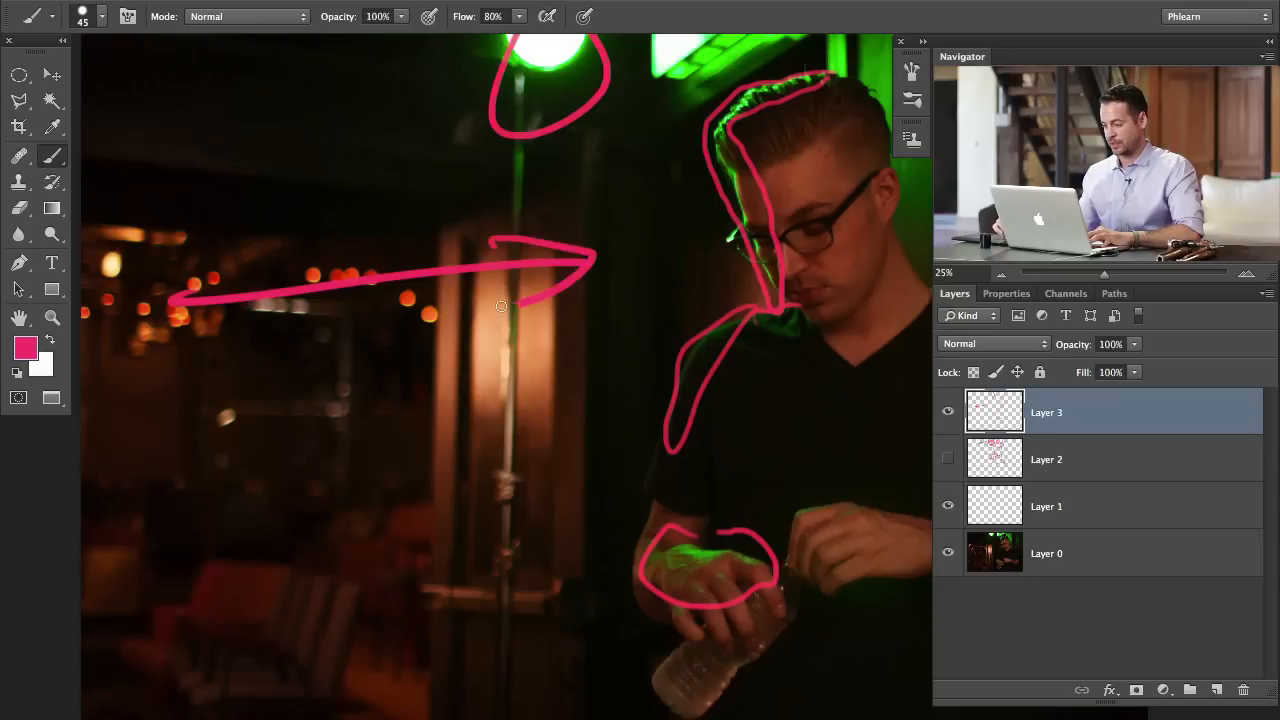
left_click_drag(642, 236, 616, 246)
left_click_drag(670, 127, 648, 180)
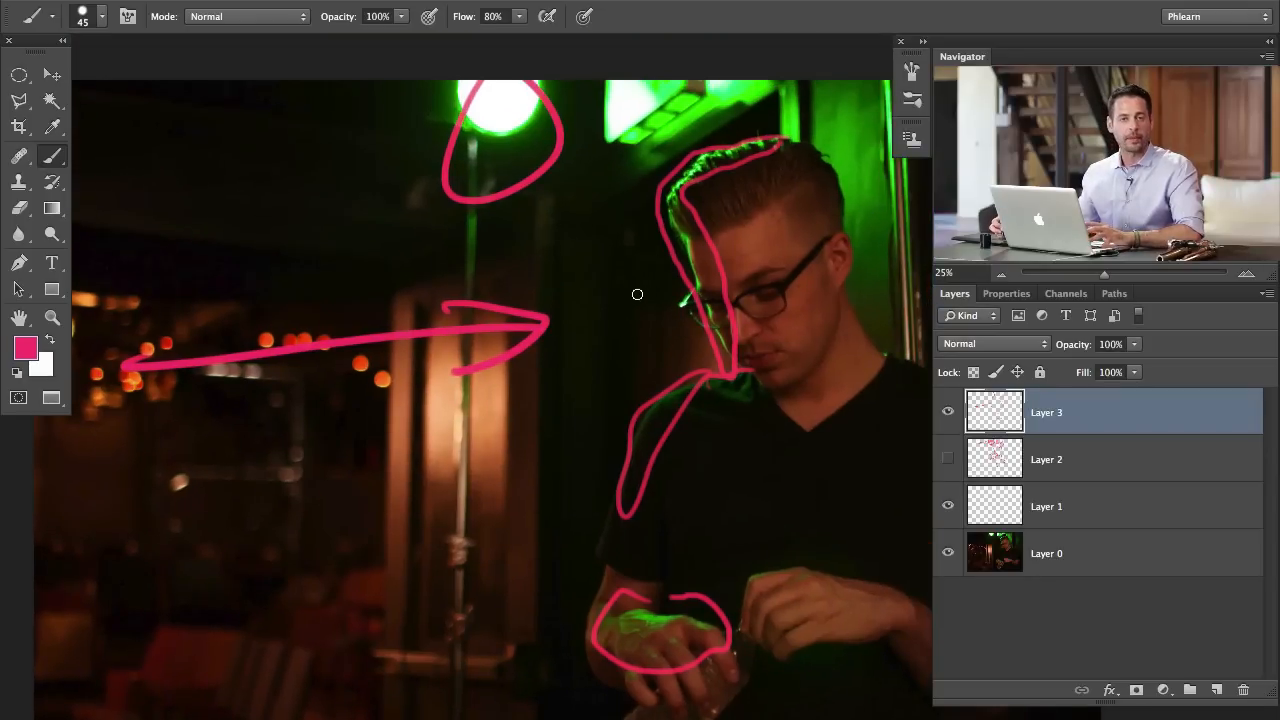
- Circle the studio light again and cross it out with a large pink X to mark it for removal
mouse_move(490, 148)
left_mouse_down()
mouse_move(445, 210)
mouse_move(560, 85)
left_mouse_up()
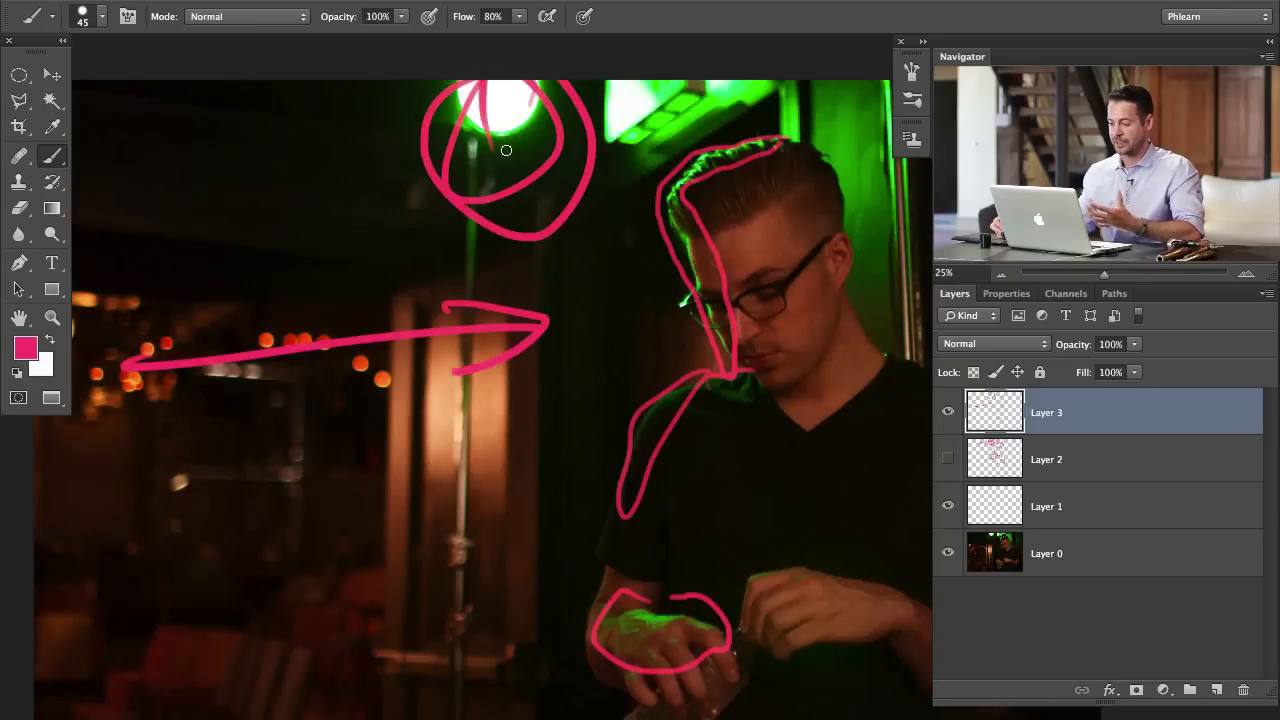
left_click_drag(483, 177, 511, 158)
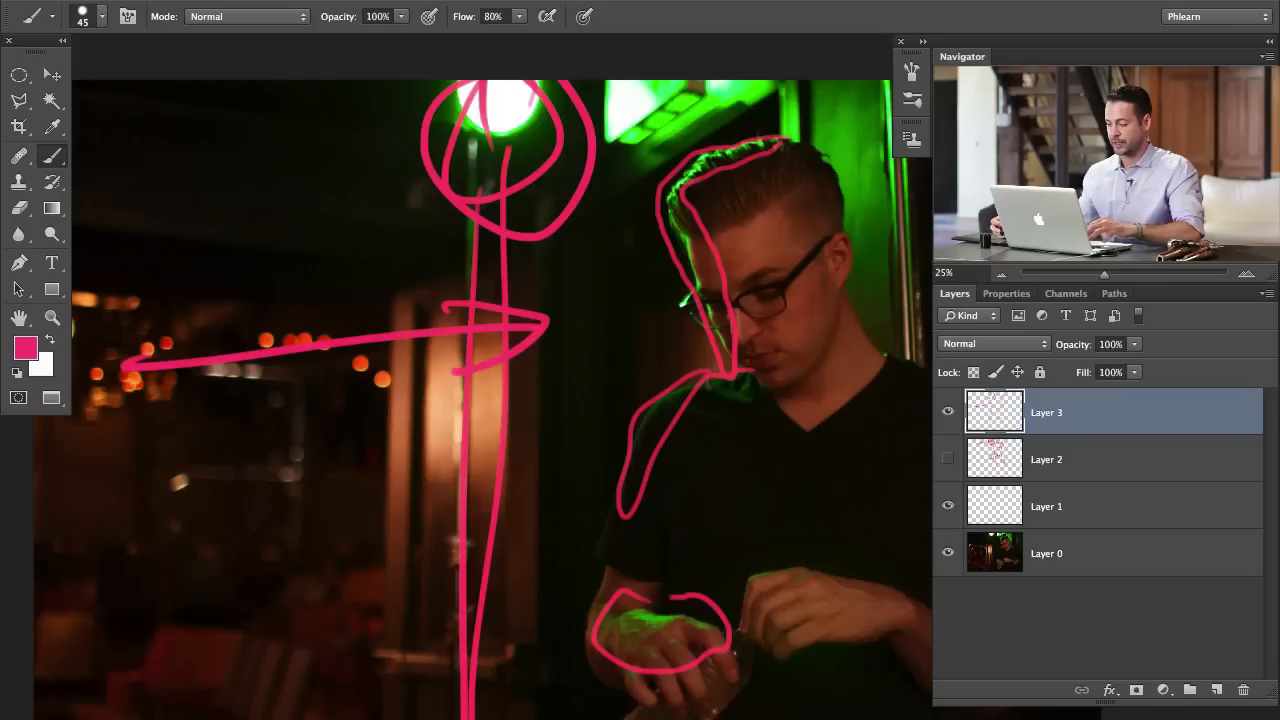
key("ctrl+z")
left_click_drag(420, 86, 598, 290)
left_click_drag(545, 80, 395, 425)
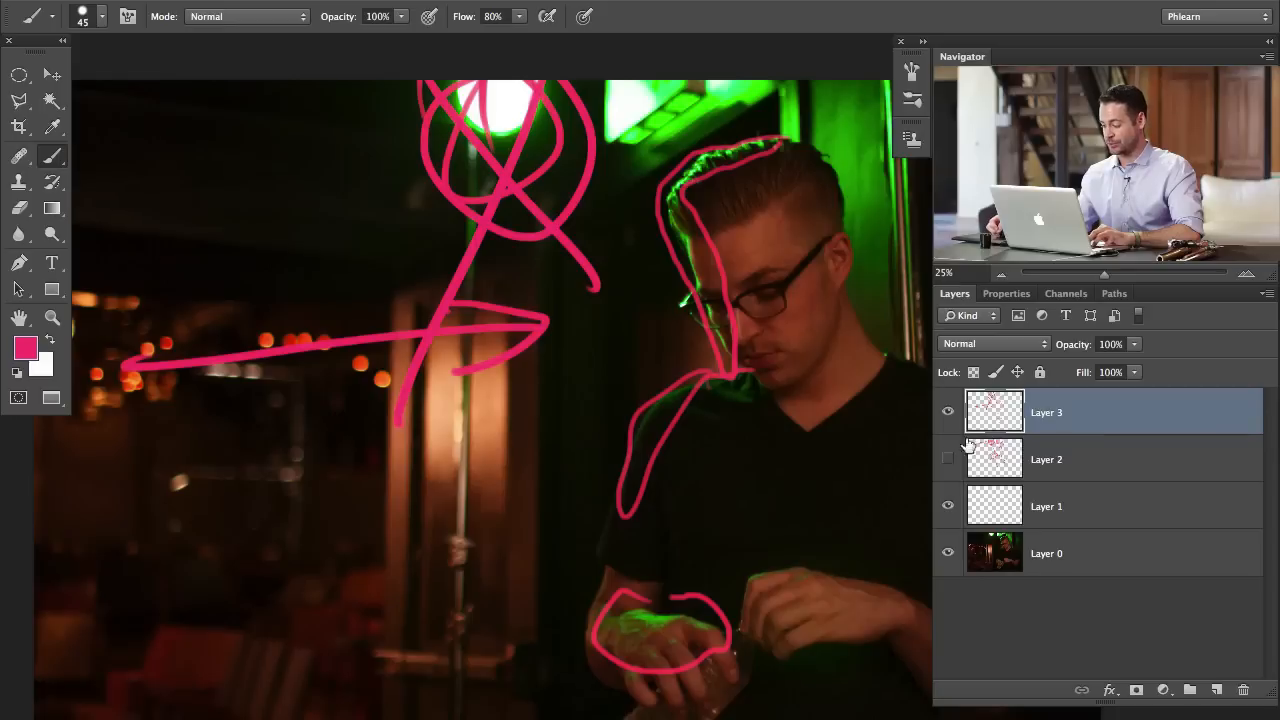
- Group the three annotation layers and hide the group
left_click(1085, 512, "shift")
key("ctrl+g")
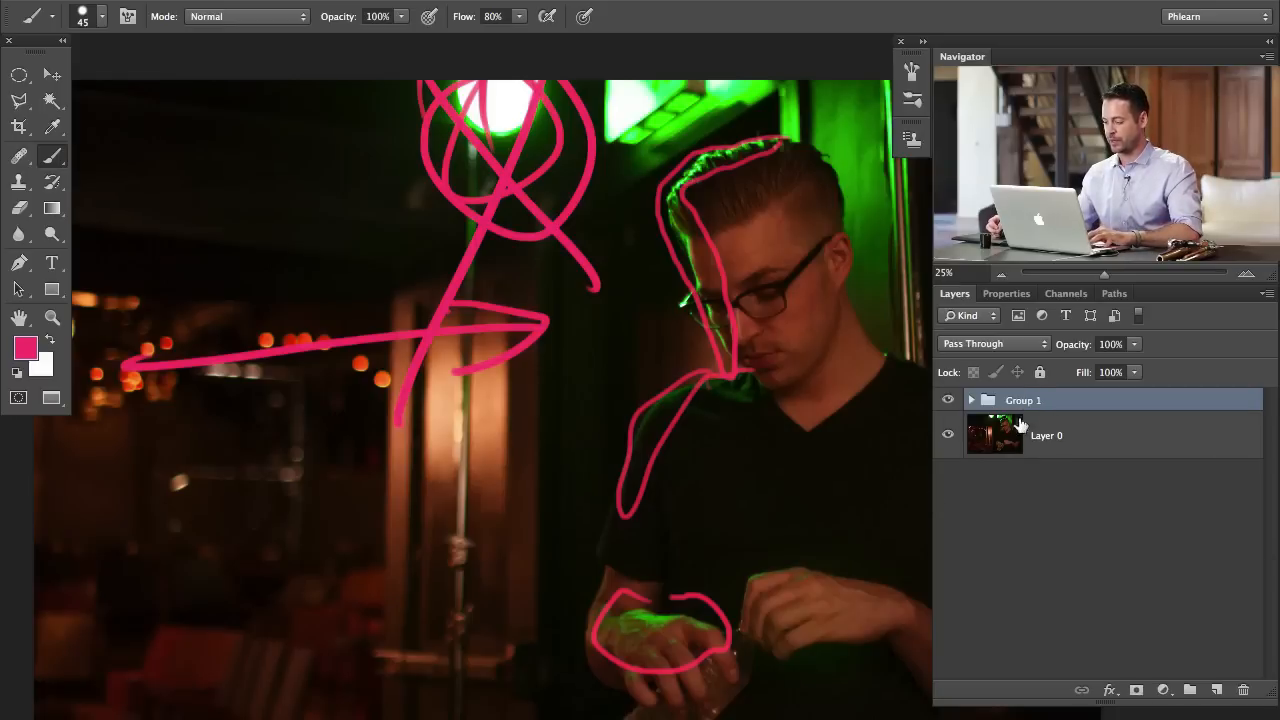
left_click(948, 400)
- Add a new empty layer directly above the photo layer
left_click(1108, 447)
left_click_drag(635, 397, 937, 404)
key("ctrl+alt+shift+n")
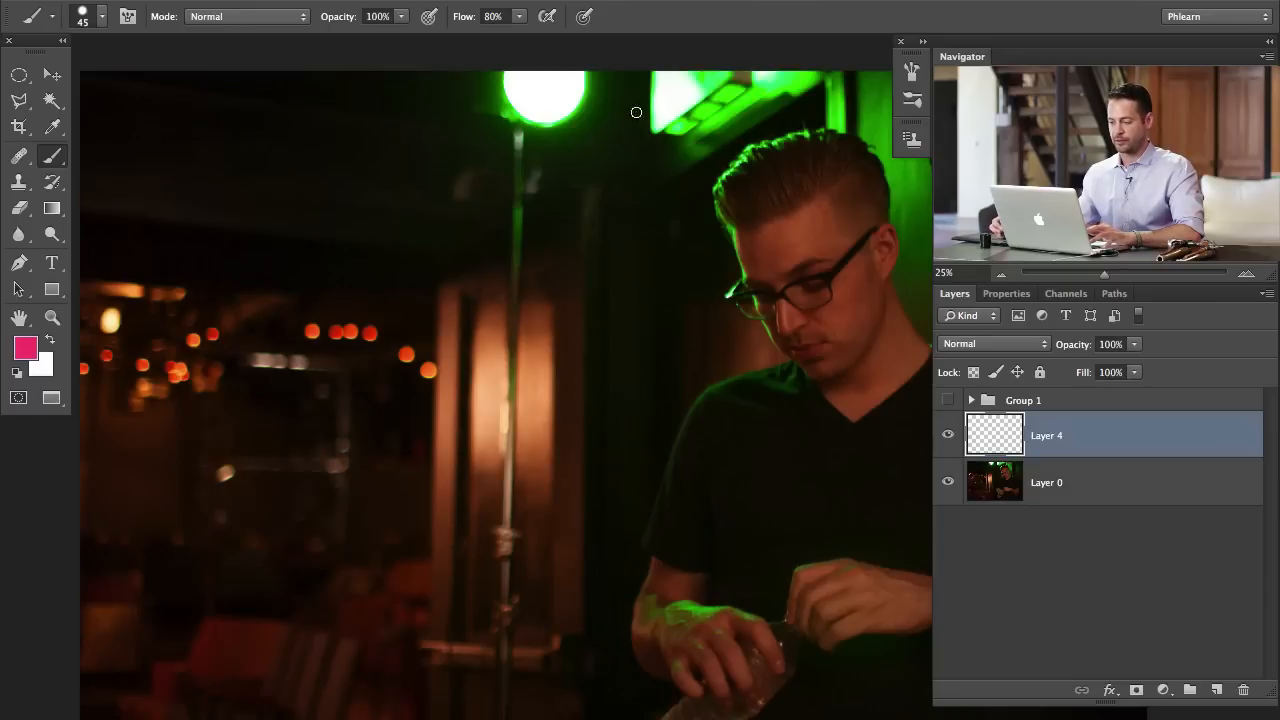
- Set up the Clone Stamp tool to sample from all layers for retouching the studio light
left_click_drag(559, 320, 568, 193)
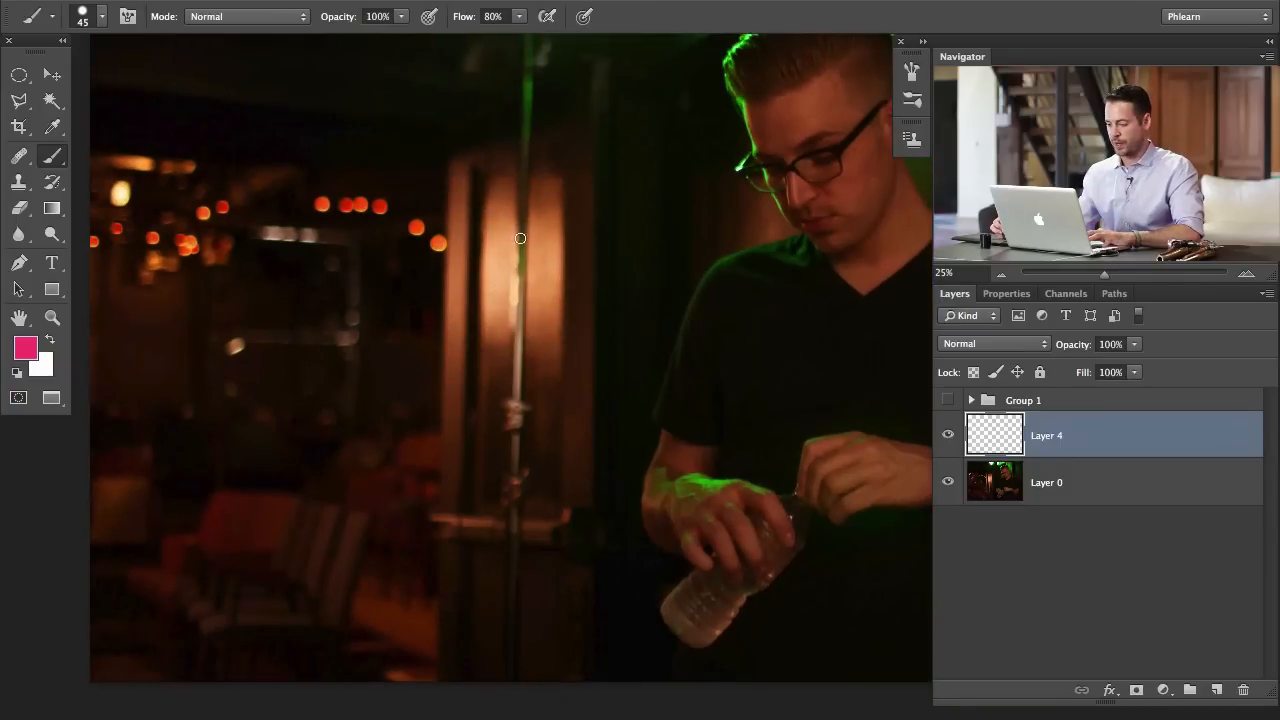
left_click_drag(528, 123, 535, 290)
key("super+plus")
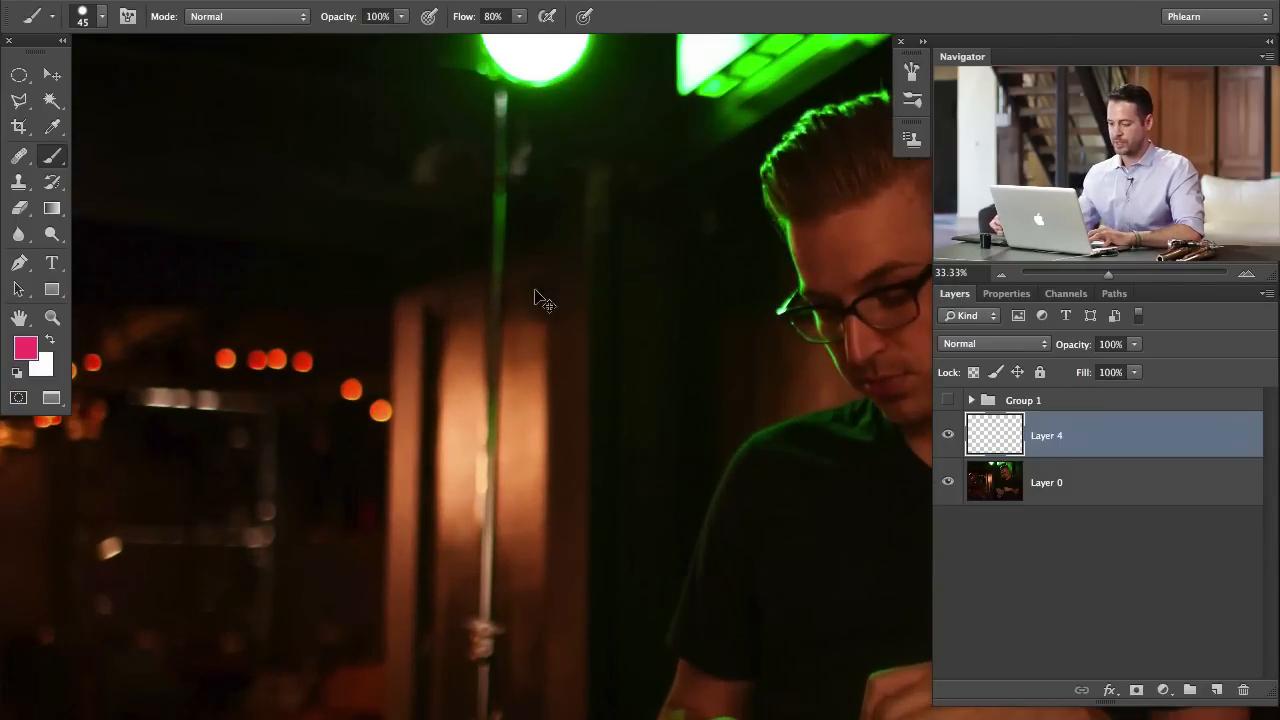
key("super+plus")
mouse_move(474, 259)
left_mouse_down()
mouse_move(480, 620)
mouse_move(503, 549)
left_mouse_up()
key("s")
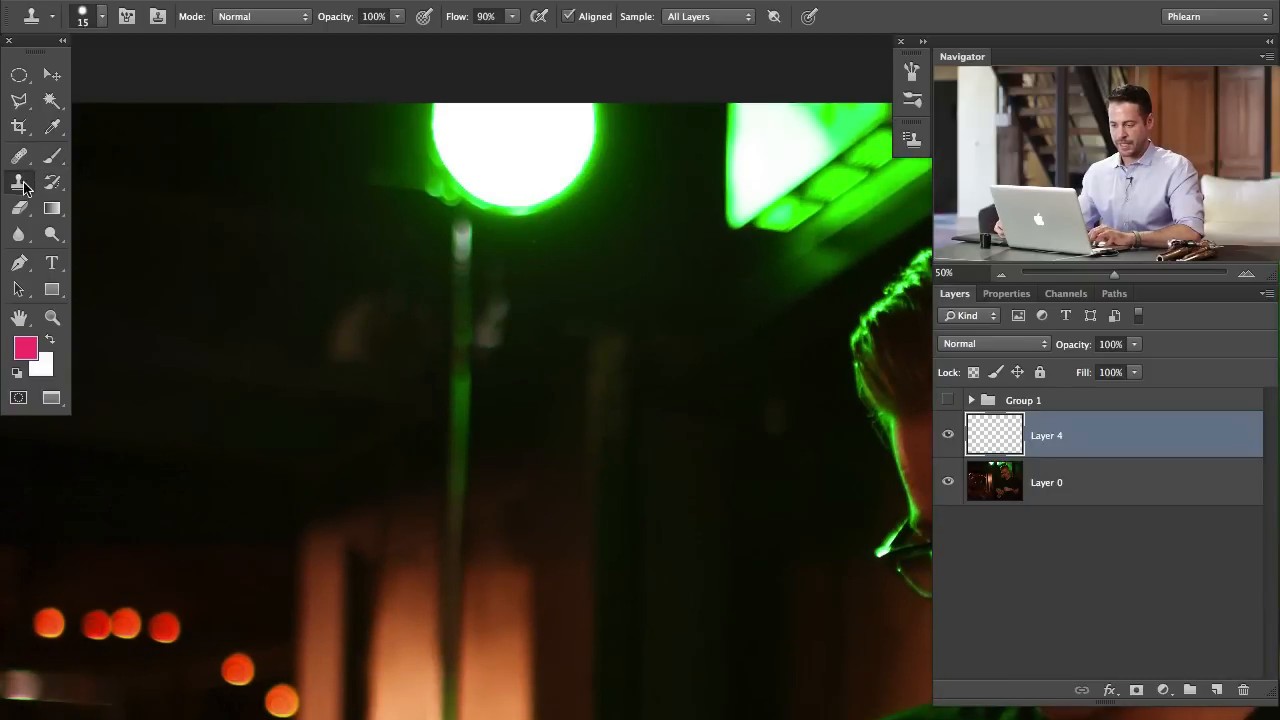
left_click(683, 17)
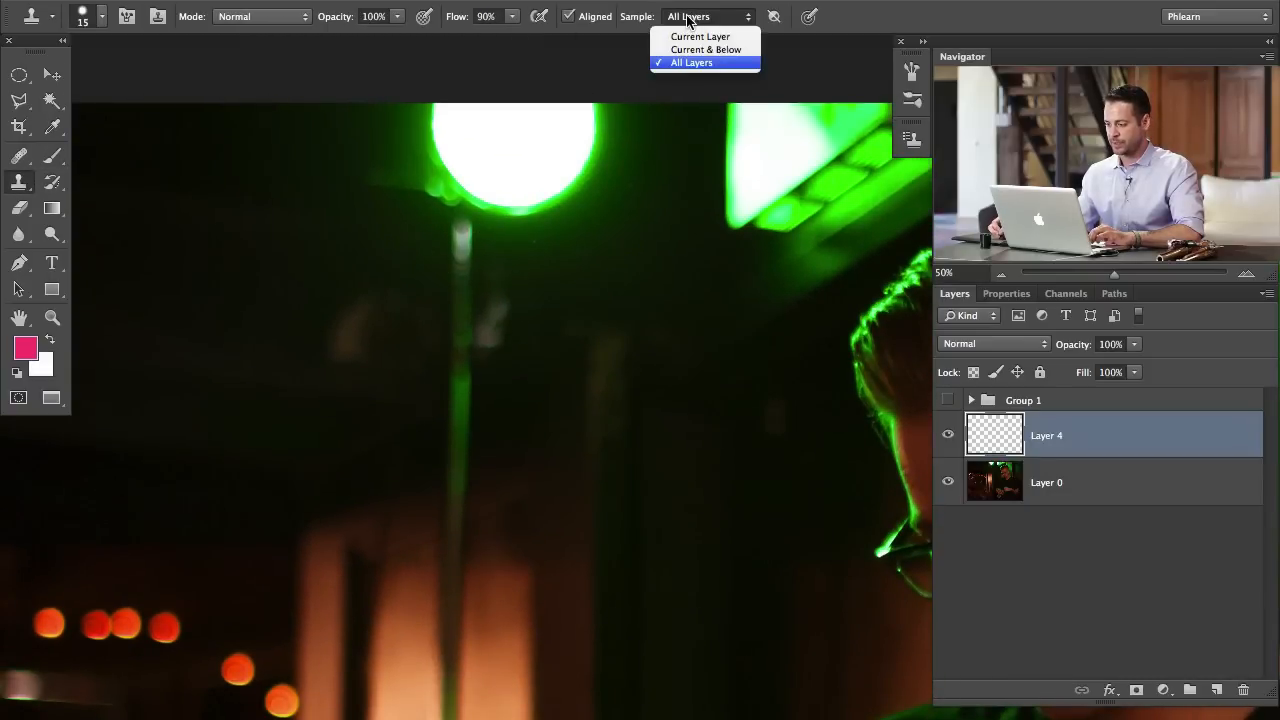
left_click(695, 63)
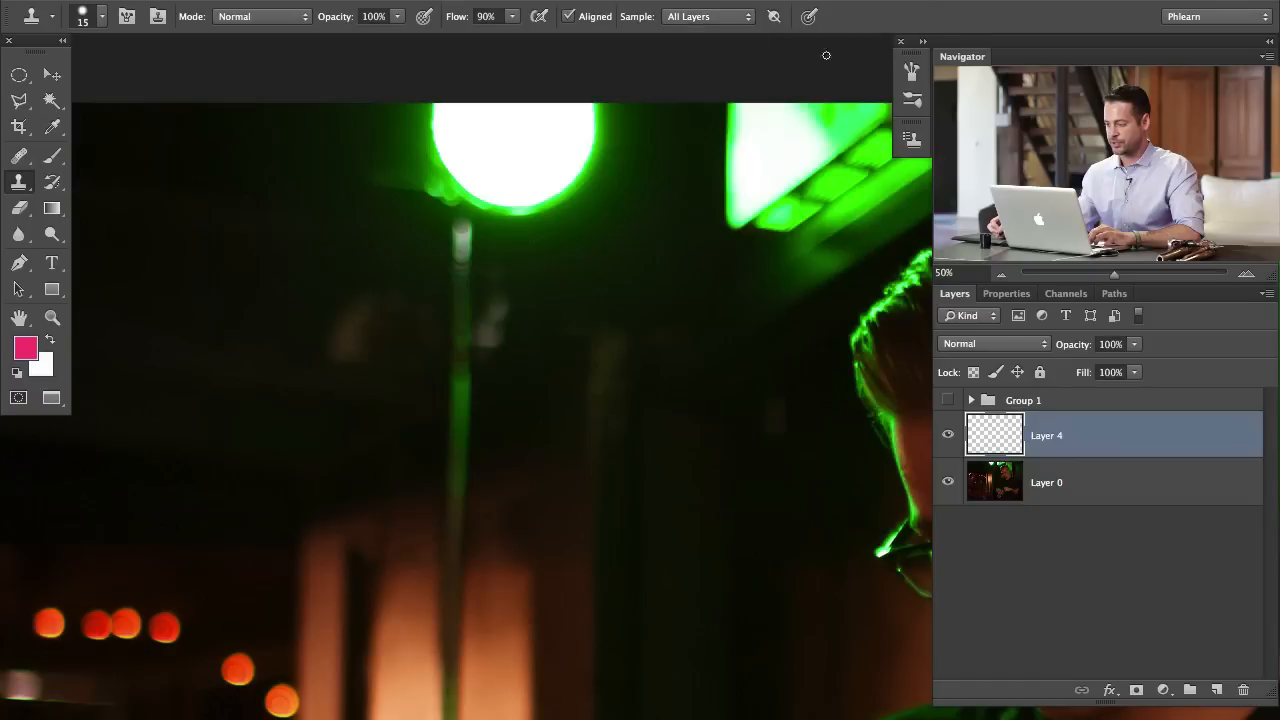
- Clone dark background over the studio light and the upper part of its stand with a soft 211 px brush
left_click_drag(251, 286, 383, 294)
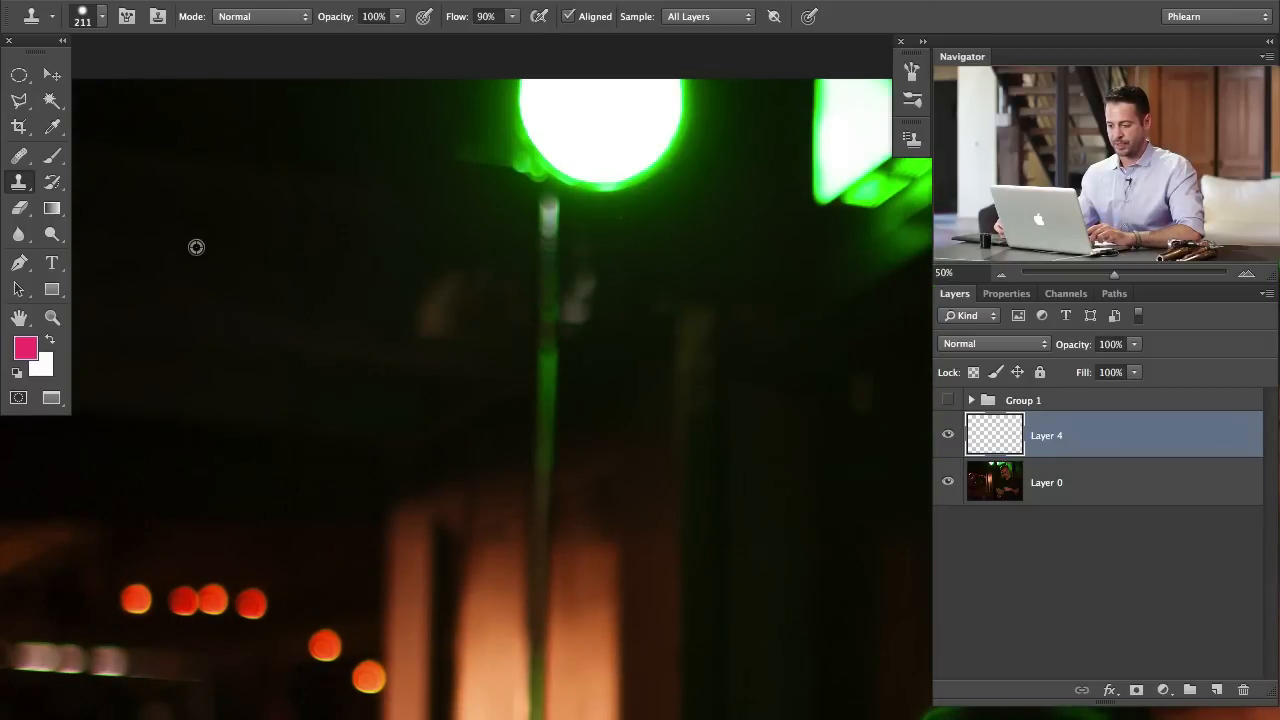
left_click(319, 252, "alt")
mouse_move(569, 171)
left_mouse_down()
mouse_move(523, 186)
mouse_move(543, 157)
mouse_move(477, 131)
mouse_move(548, 100)
mouse_move(400, 109)
mouse_move(546, 183)
mouse_move(471, 243)
mouse_move(478, 298)
mouse_move(560, 297)
mouse_move(417, 334)
mouse_move(674, 217)
mouse_move(630, 216)
mouse_move(717, 140)
mouse_move(674, 103)
mouse_move(549, 157)
mouse_move(609, 244)
mouse_move(531, 346)
mouse_move(517, 340)
mouse_move(503, 386)
mouse_move(546, 354)
mouse_move(540, 366)
mouse_move(463, 420)
mouse_move(535, 425)
left_mouse_up()
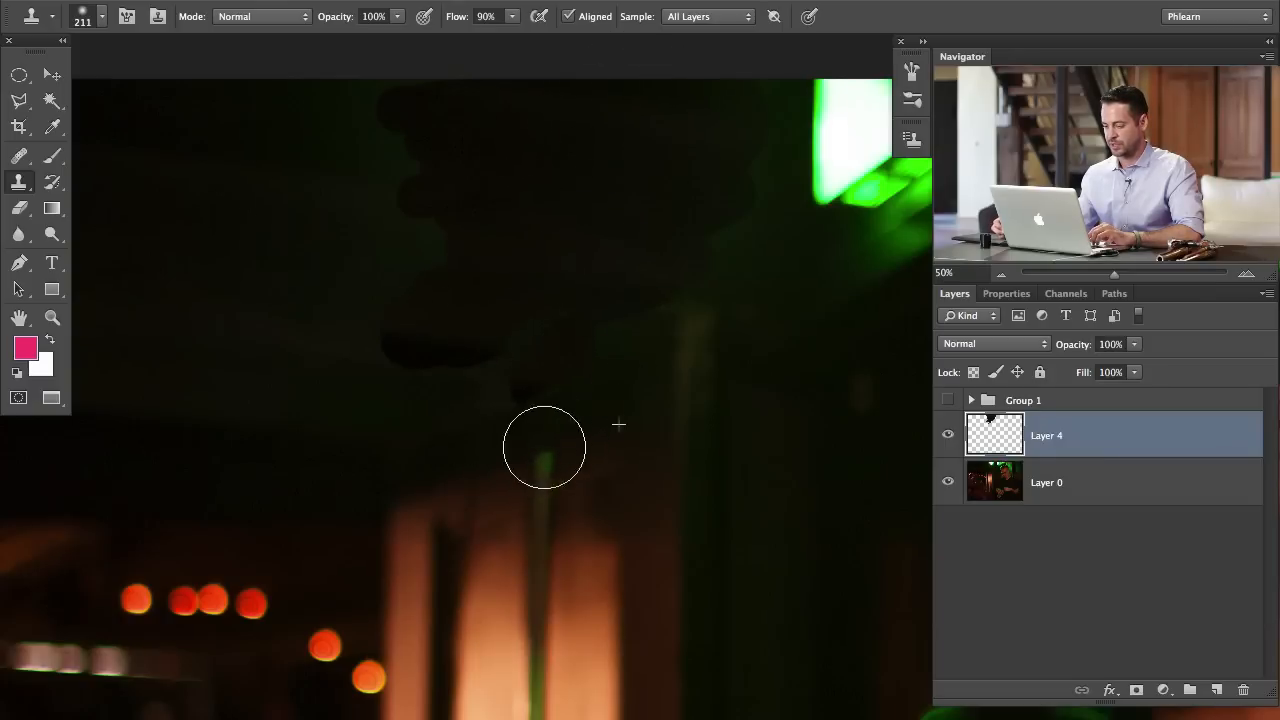
mouse_move(486, 531)
left_mouse_down()
mouse_move(580, 360)
mouse_move(527, 615)
mouse_move(400, 543)
mouse_move(451, 406)
left_mouse_up()
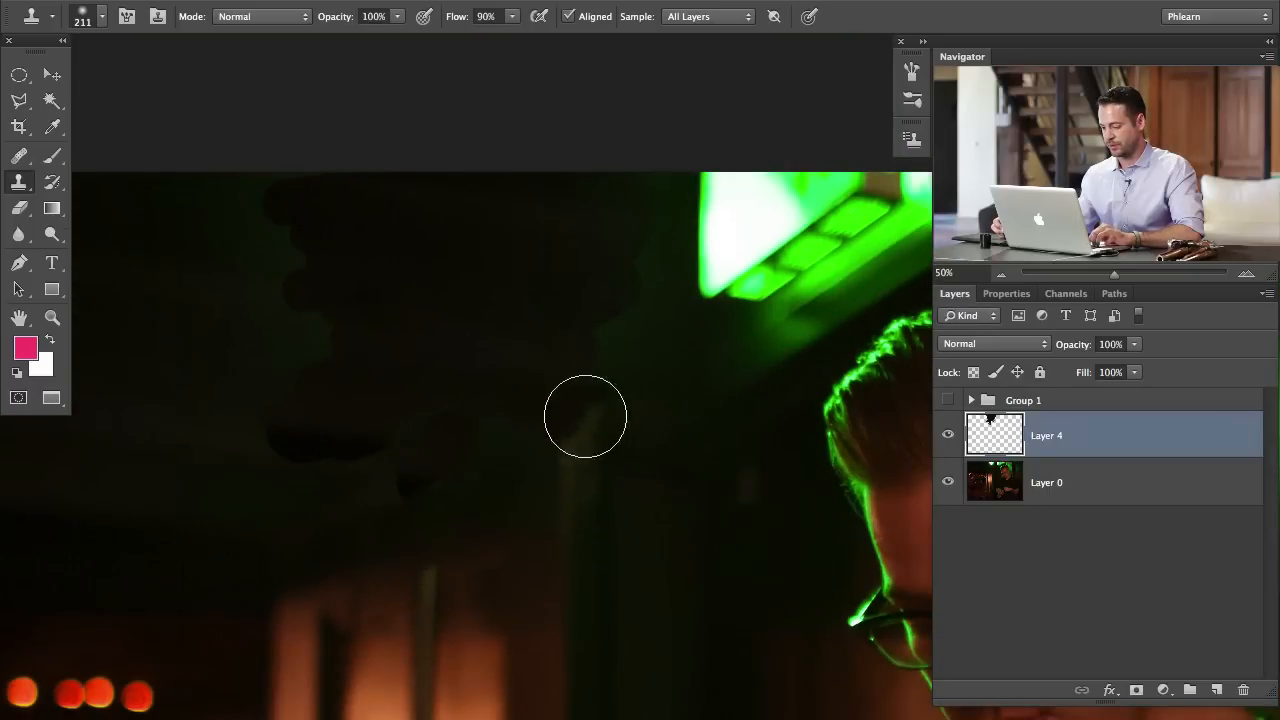
mouse_move(325, 443)
left_mouse_down()
mouse_move(685, 340)
mouse_move(596, 320)
left_mouse_up()
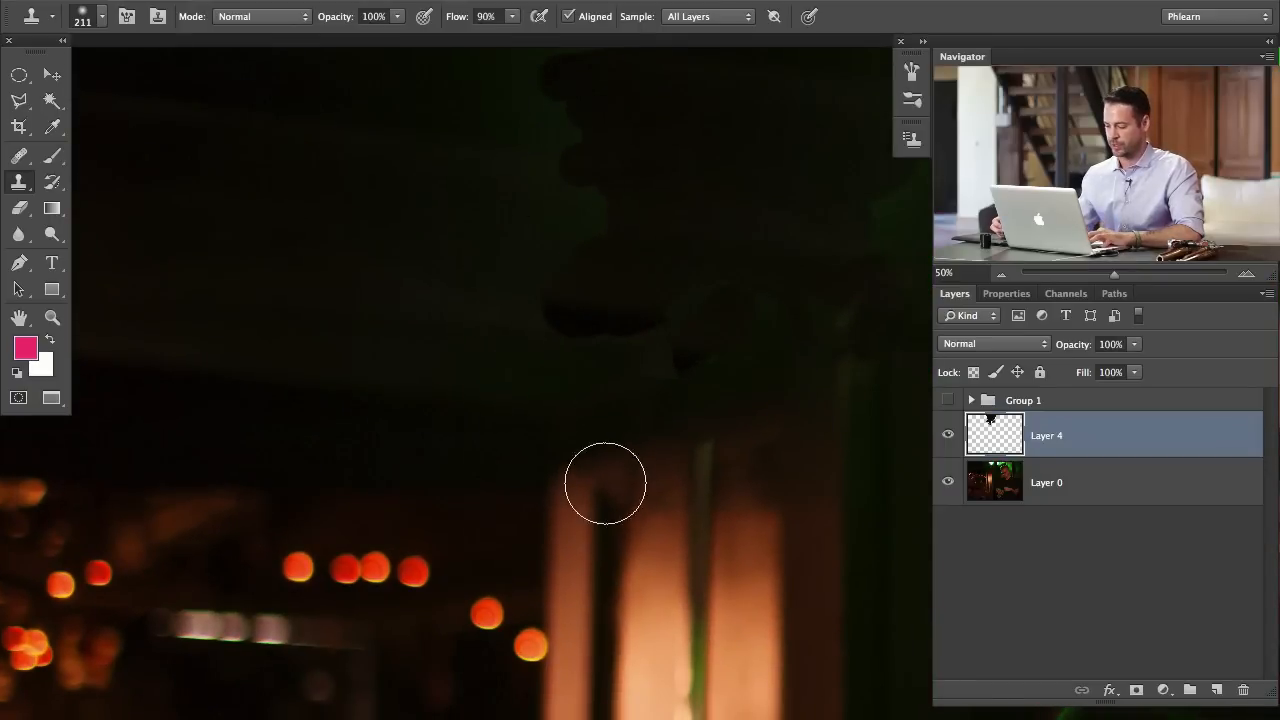
- Add another empty layer above Layer 4 for retouching the stand in front of the lit wood panel
left_click_drag(605, 483, 463, 134)
left_click_drag(520, 275, 507, 187)
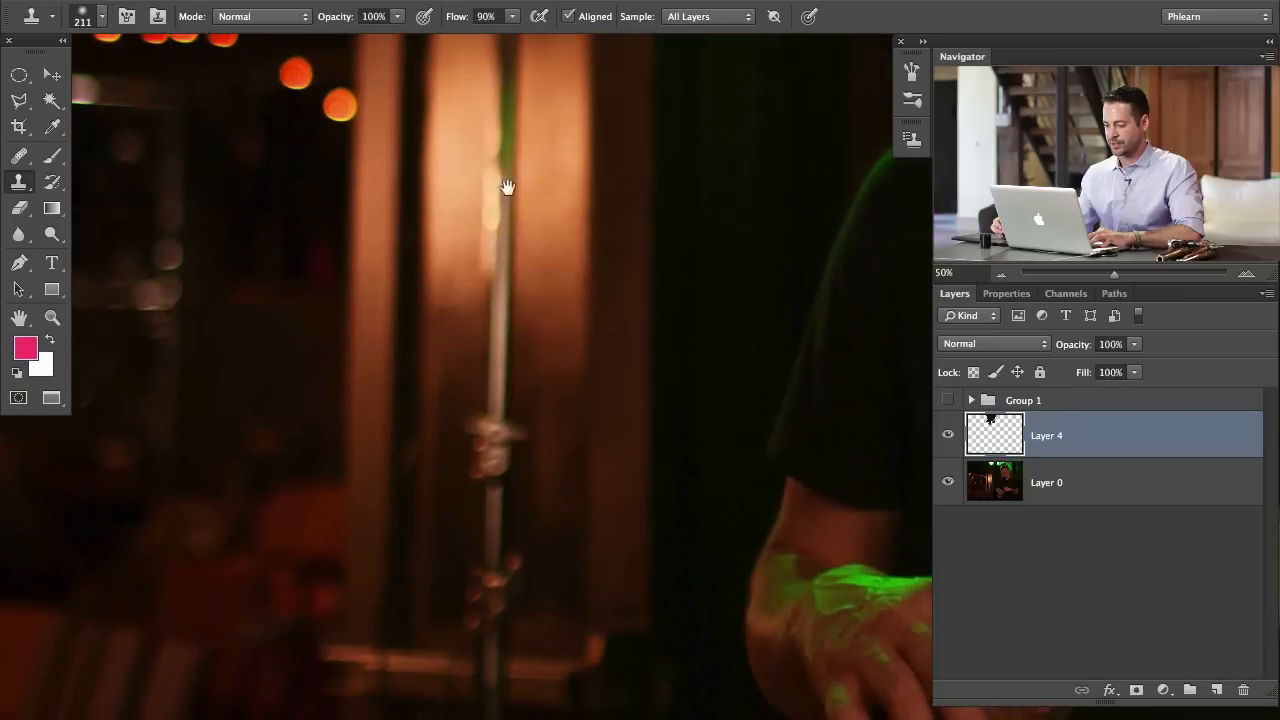
left_click_drag(473, 528, 502, 693)
left_click_drag(521, 476, 520, 529)
left_click(1216, 689)
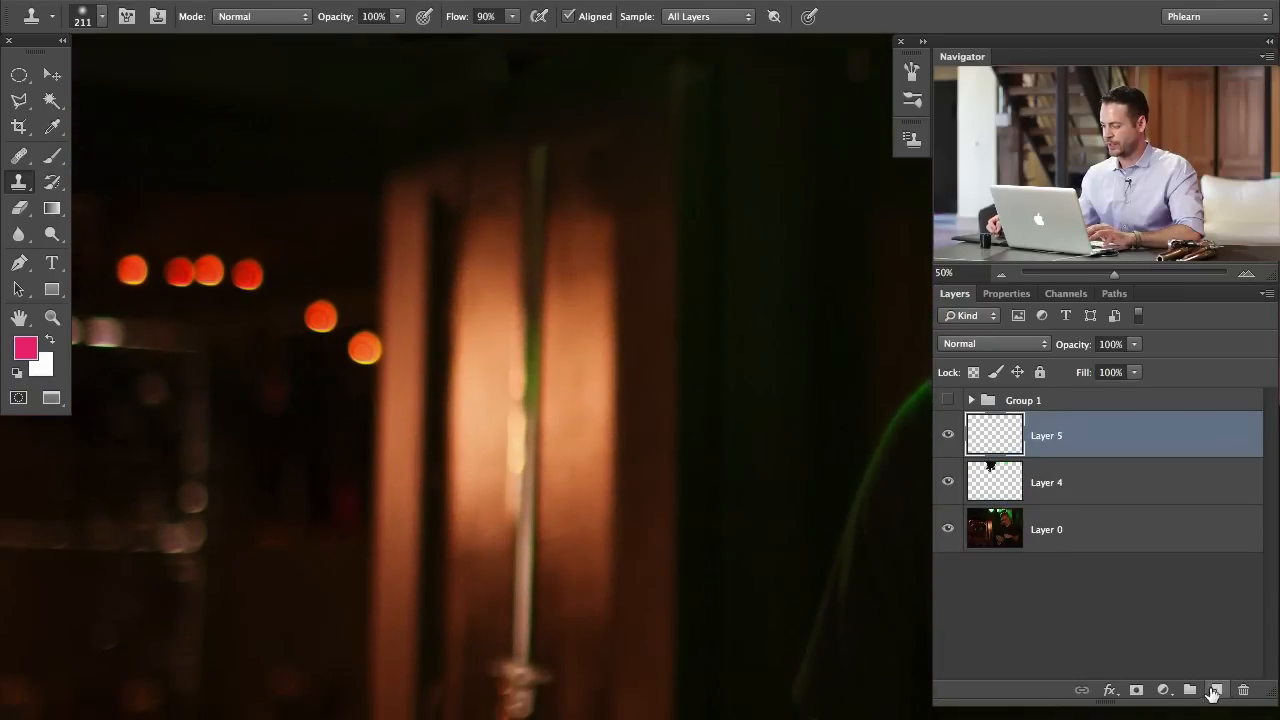
mouse_move(520, 306)
left_mouse_down()
mouse_move(515, 366)
mouse_move(479, 379)
mouse_move(486, 396)
left_mouse_up()
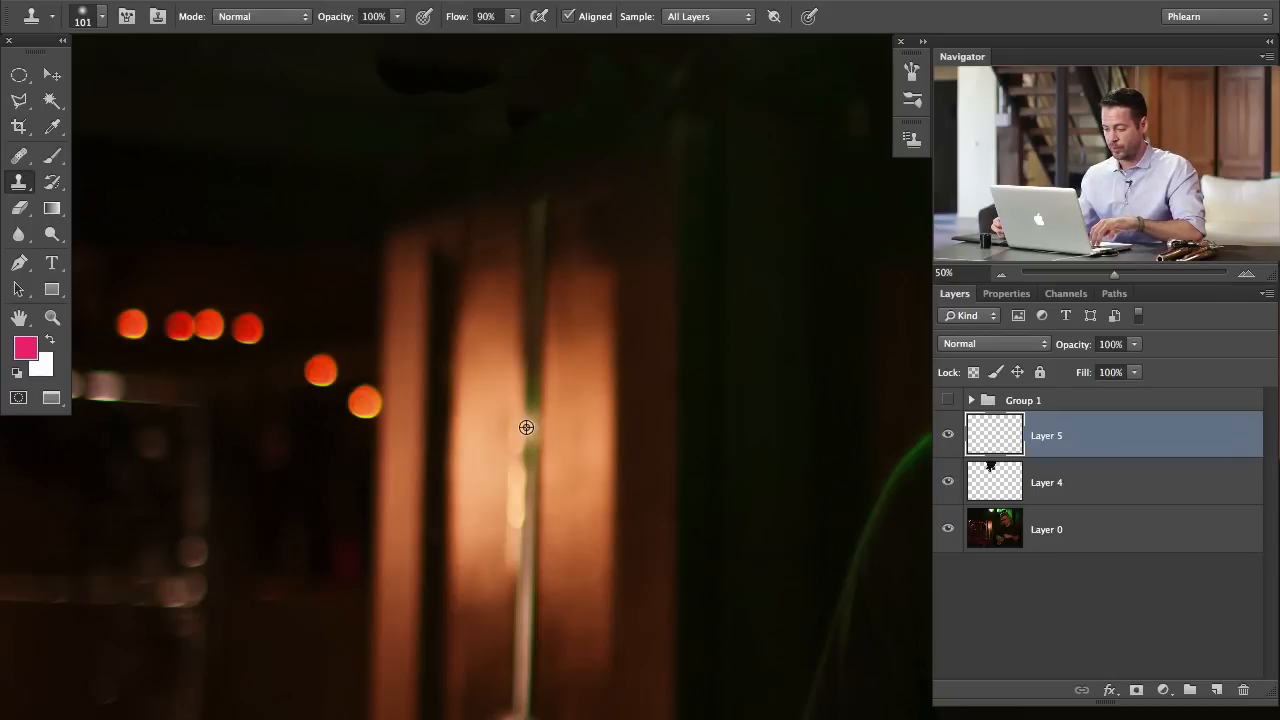
- Try cloning over the stand on the wood panel and test the Show Overlay option of the Clone Source settings
mouse_move(523, 425)
left_mouse_down()
mouse_move(532, 432)
mouse_move(519, 431)
left_mouse_up()
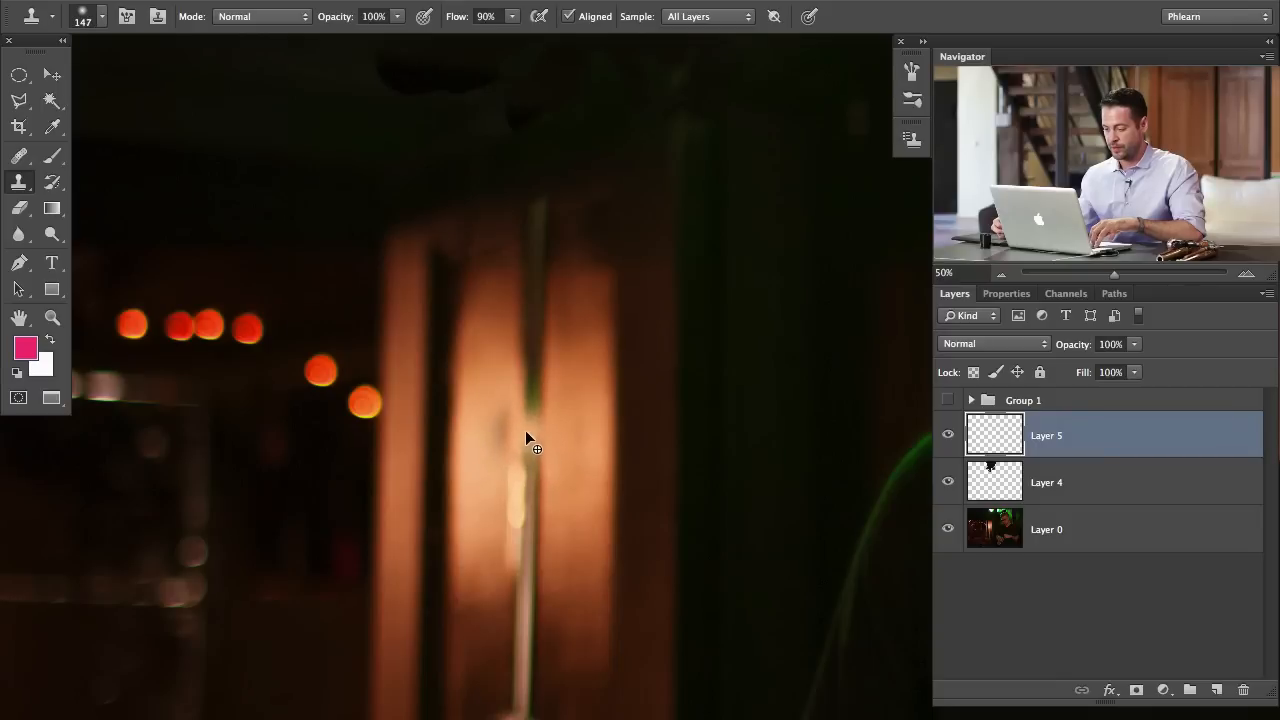
left_click_drag(520, 437, 506, 437)
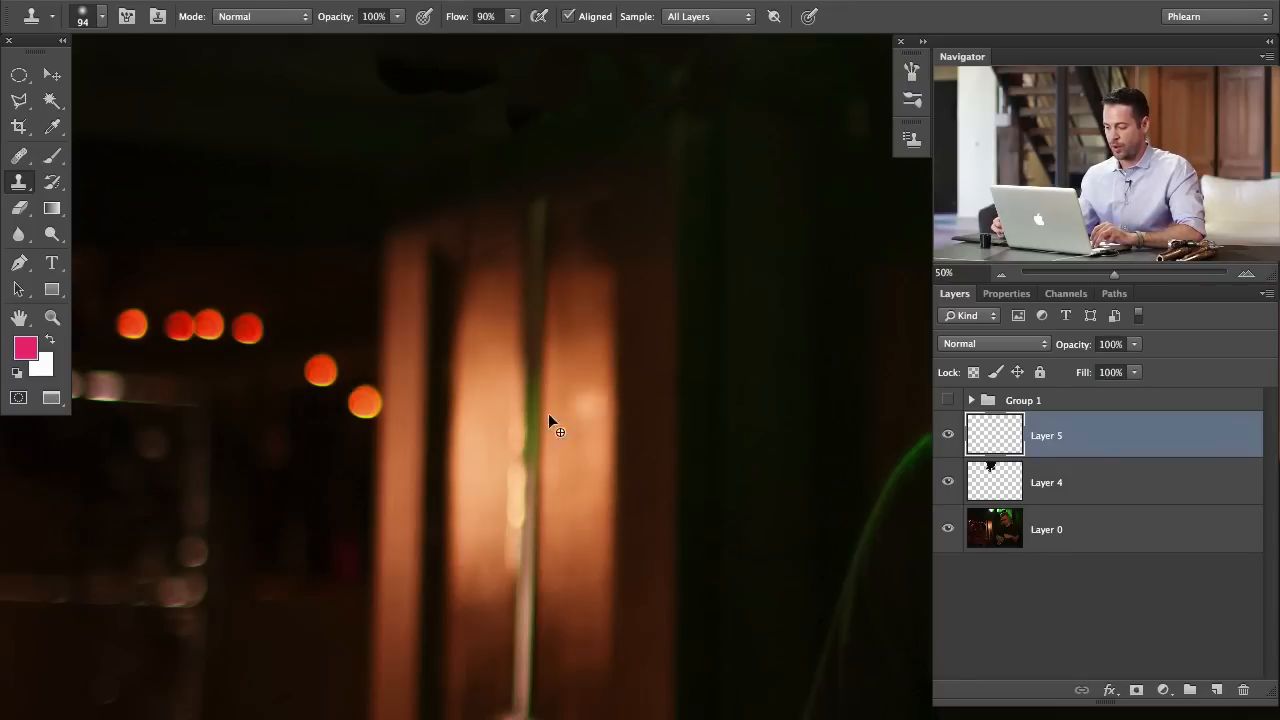
left_click(624, 2)
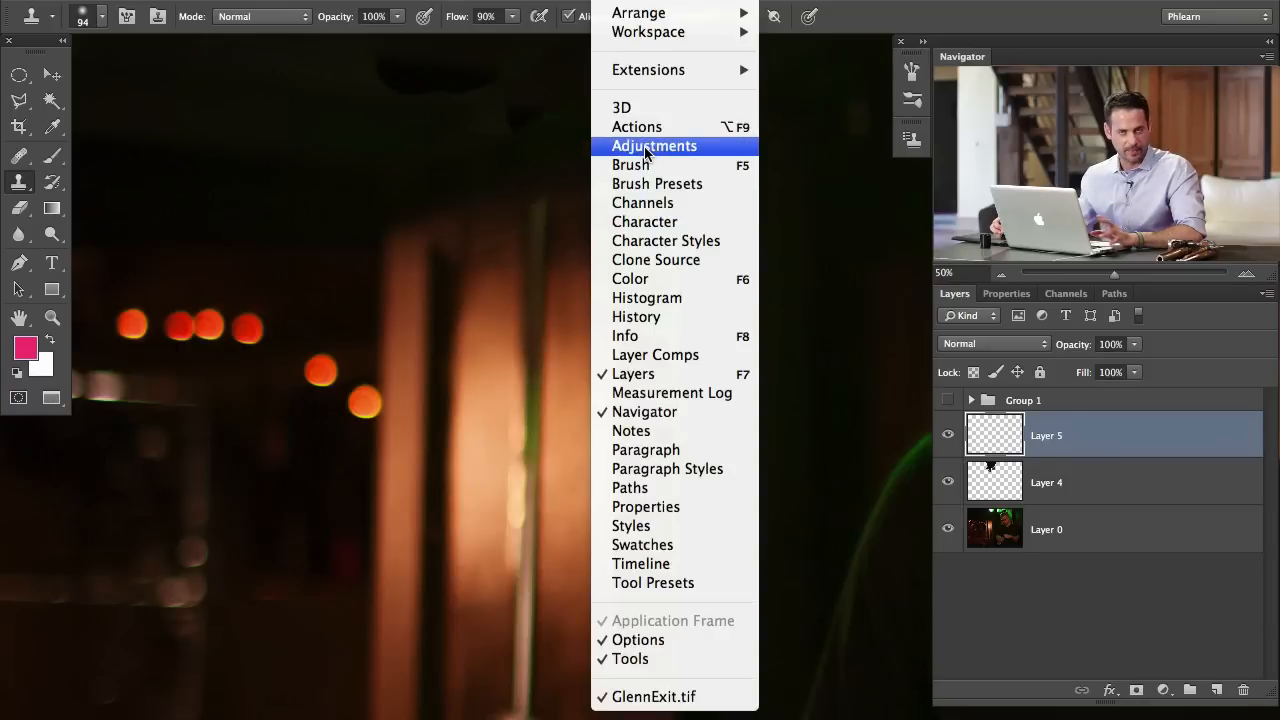
left_click(680, 266)
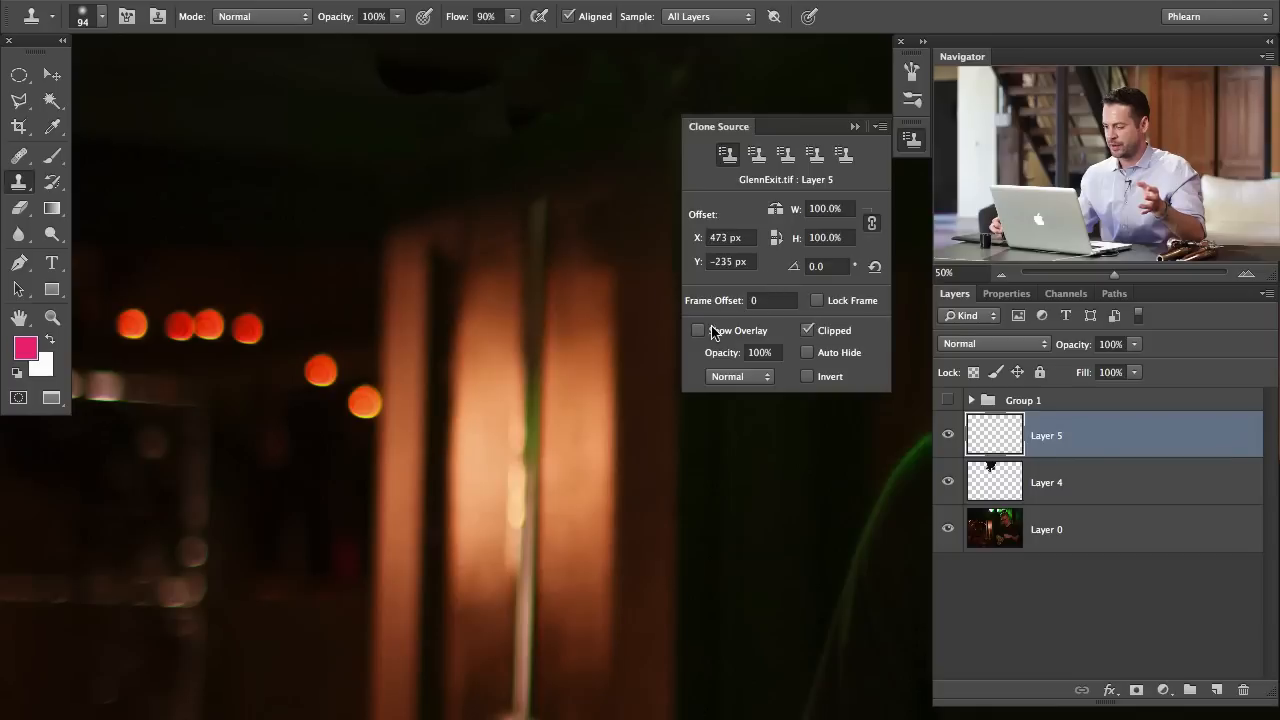
left_click(699, 331)
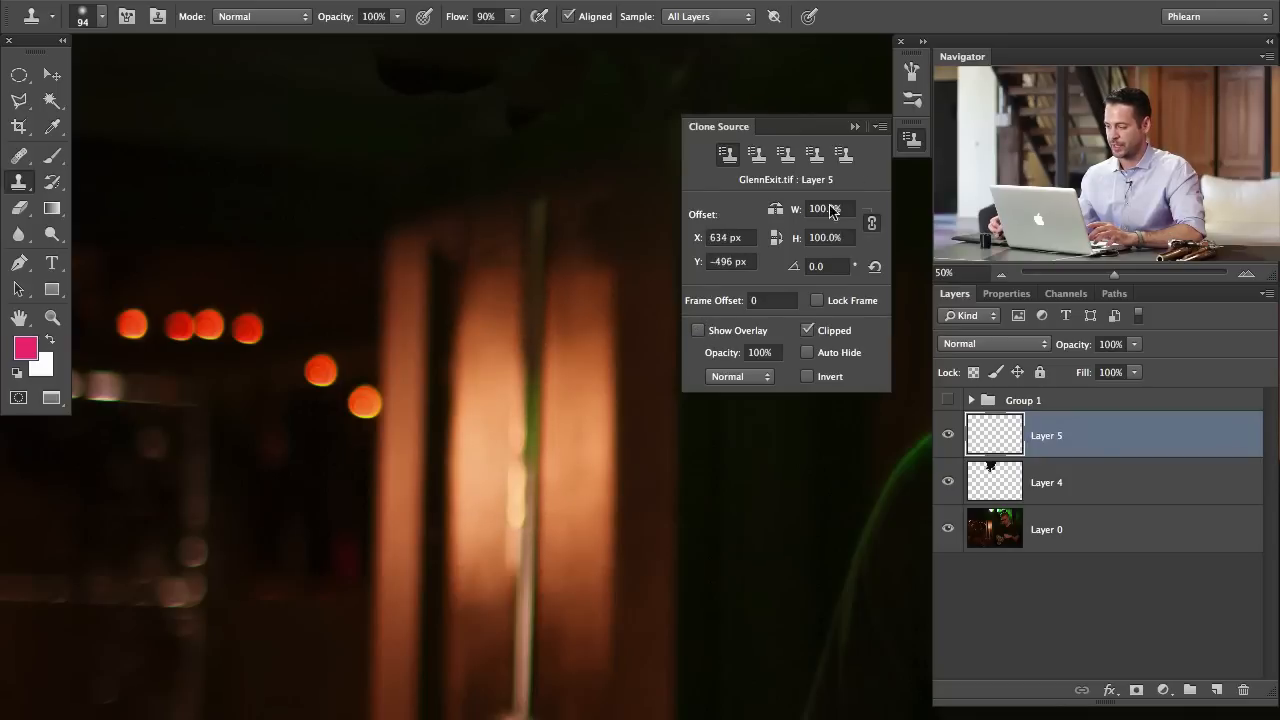
left_click(914, 139)
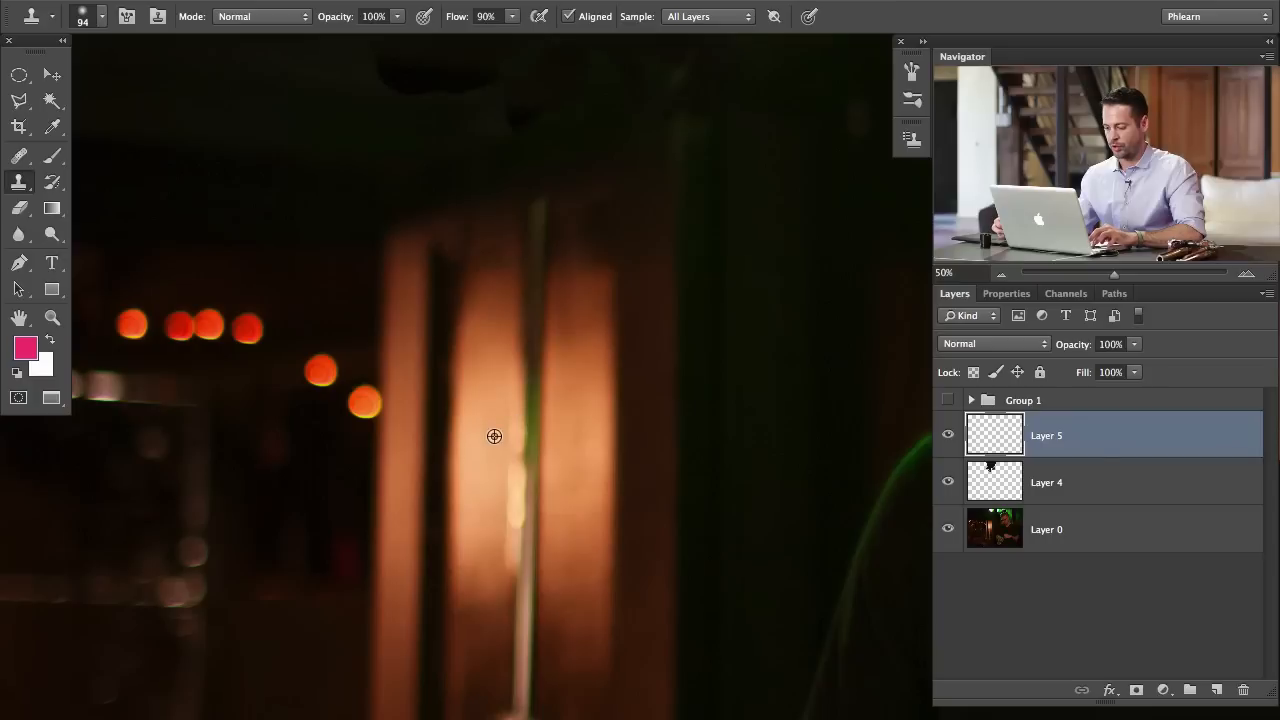
- Set the Clone Stamp flow to 60% and clone wood texture over the green part of the stand
mouse_move(522, 443)
left_mouse_down()
mouse_move(511, 476)
mouse_move(534, 439)
mouse_move(529, 455)
mouse_move(548, 451)
mouse_move(541, 468)
mouse_move(539, 455)
mouse_move(561, 452)
mouse_move(560, 410)
mouse_move(543, 423)
mouse_move(549, 453)
mouse_move(536, 360)
mouse_move(546, 229)
mouse_move(510, 298)
mouse_move(523, 289)
mouse_move(524, 378)
left_mouse_up()
left_click(562, 454, "ctrl+alt")
key("shift+6")
key("super+z")
left_click(520, 334, "alt")
left_click(562, 451, "alt")
left_click(544, 435, "ctrl+alt")
- Clone nearby wood tones over the stand along the upper edge of the lit panel, resampling on both sides
left_click(480, 261, "alt")
key("]")
left_click(495, 285, "alt")
left_click(547, 290, "alt")
left_click_drag(549, 258, 545, 279)
left_click(574, 251, "alt")
left_click(551, 376, "alt")
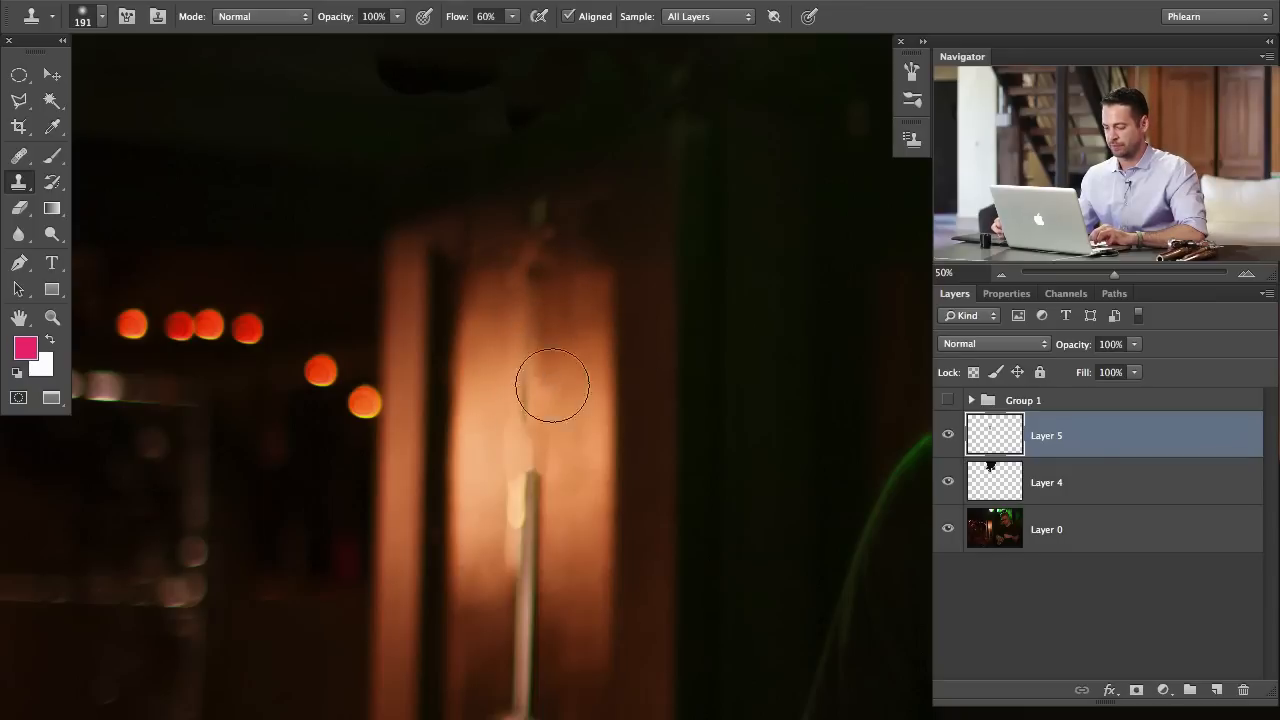
- Clone over the seam left in the middle of the lit panel with a 191 px brush
mouse_move(535, 399)
left_mouse_down()
mouse_move(538, 342)
mouse_move(534, 448)
mouse_move(576, 361)
mouse_move(523, 396)
left_mouse_up()
key("]")
left_click(487, 412, "alt")
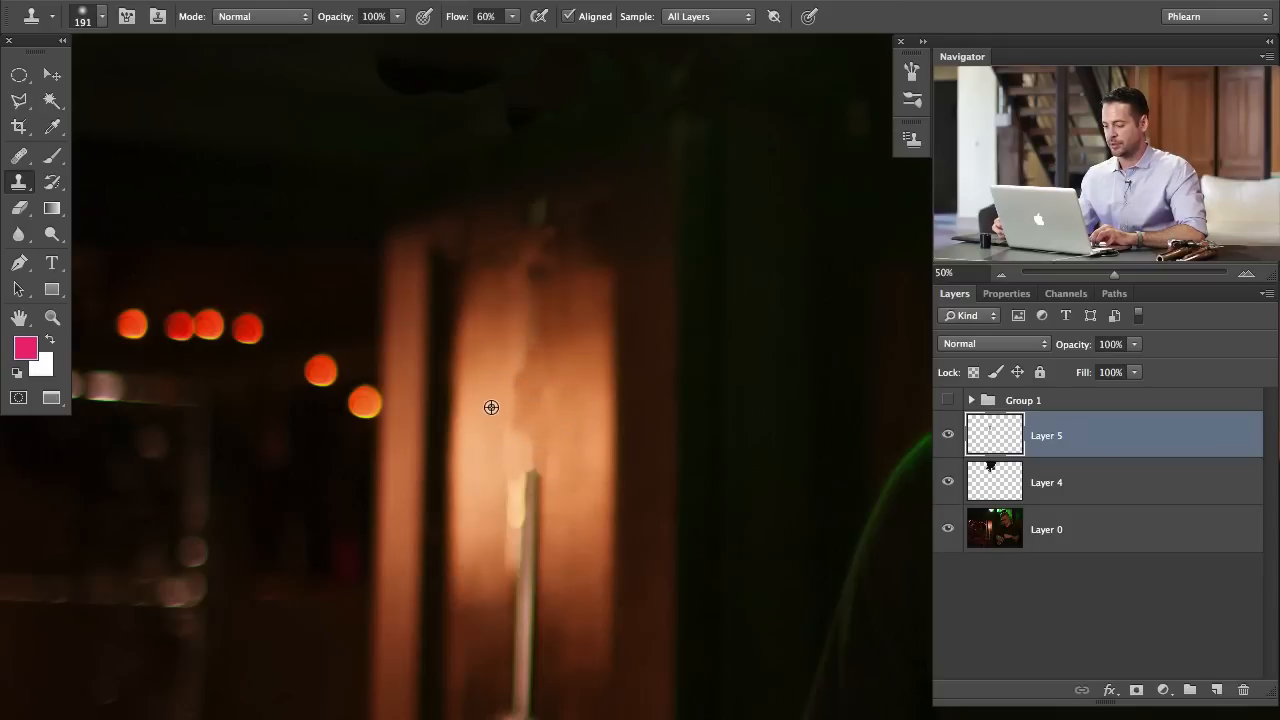
left_click_drag(509, 352, 528, 436)
left_click(517, 431, "ctrl+alt")
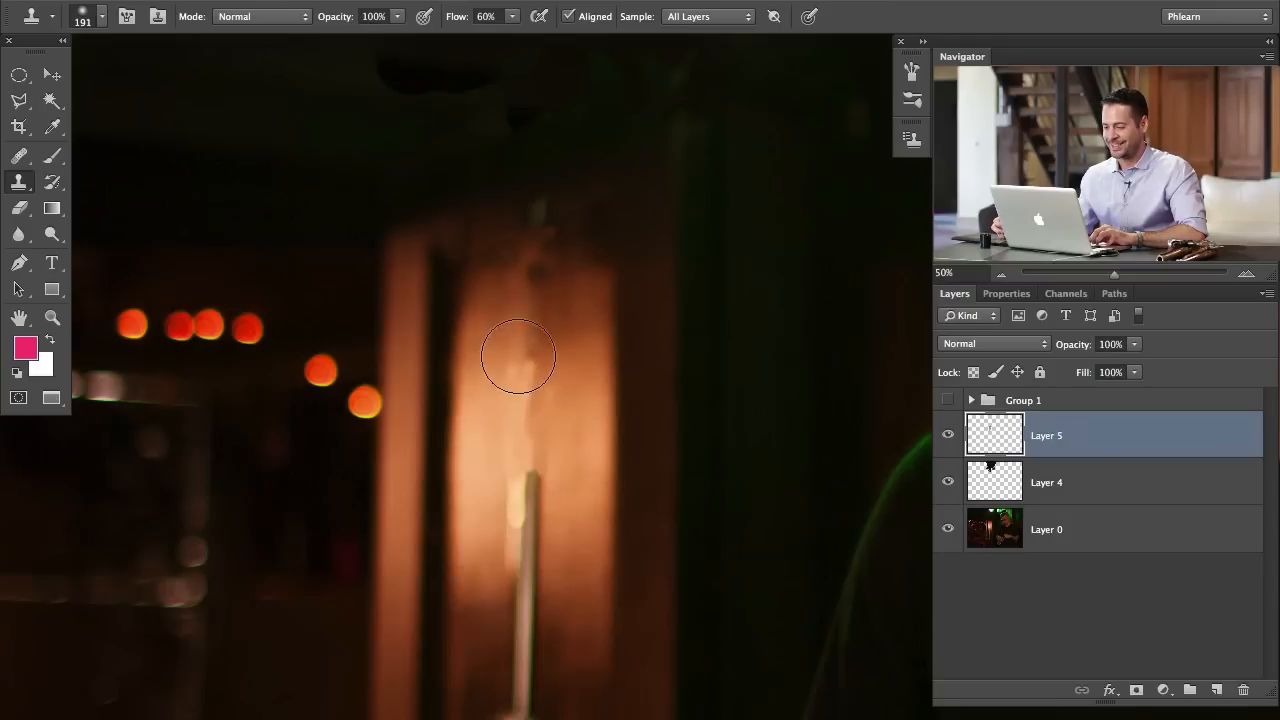
- Lower the clone flow to 30% and paint wood texture over the upper end of the remaining metal stand
key("shift+3")
left_click(492, 507, "alt")
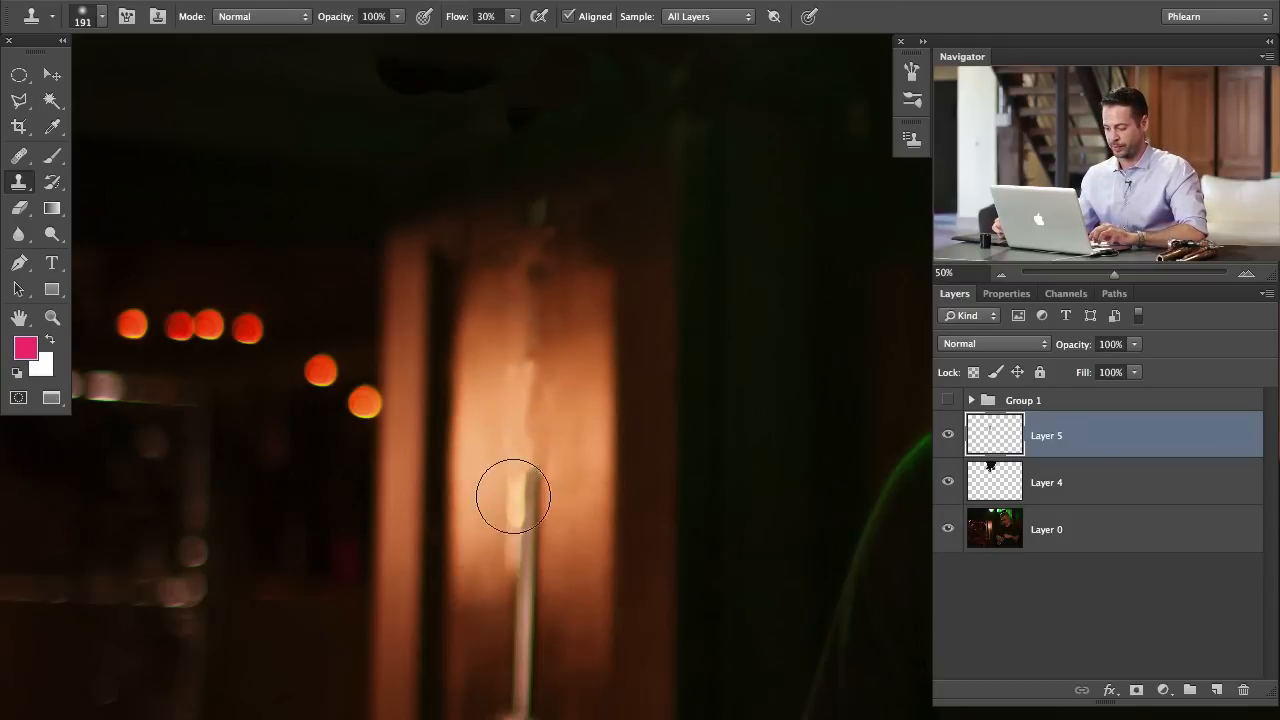
mouse_move(514, 497)
left_mouse_down()
mouse_move(517, 482)
mouse_move(535, 526)
left_mouse_up()
left_click(560, 503, "alt")
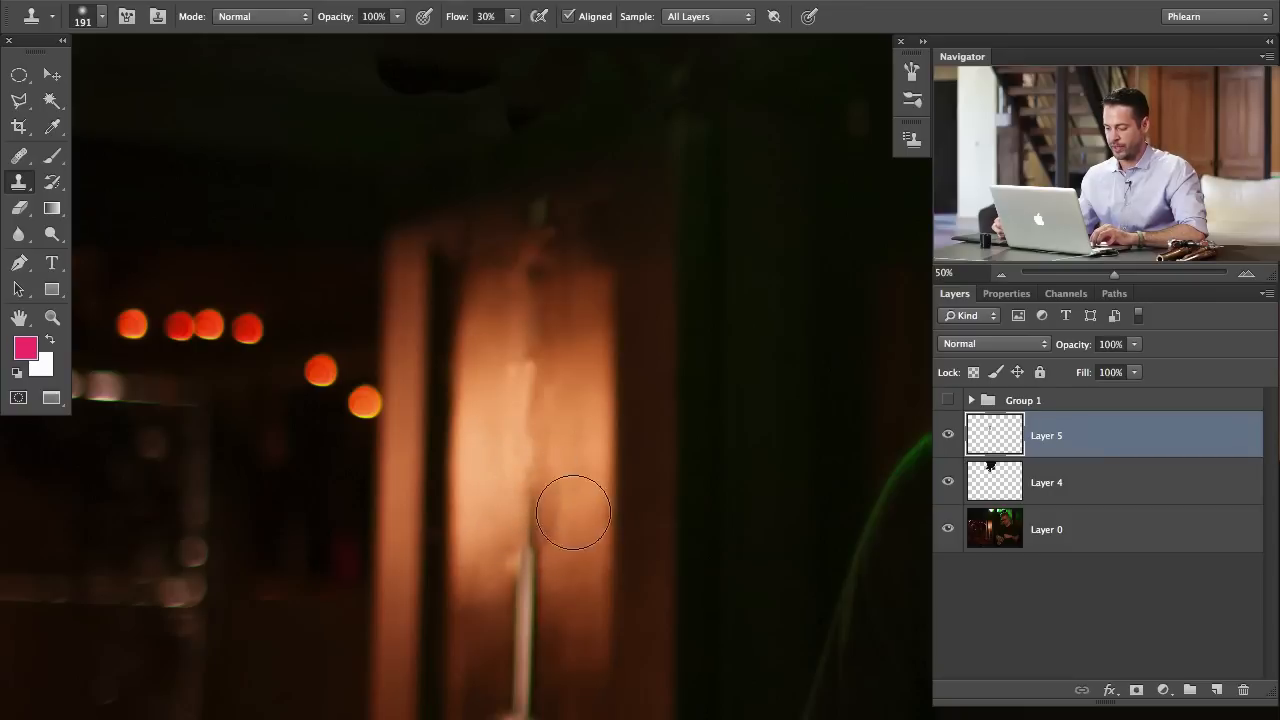
key("super+z")
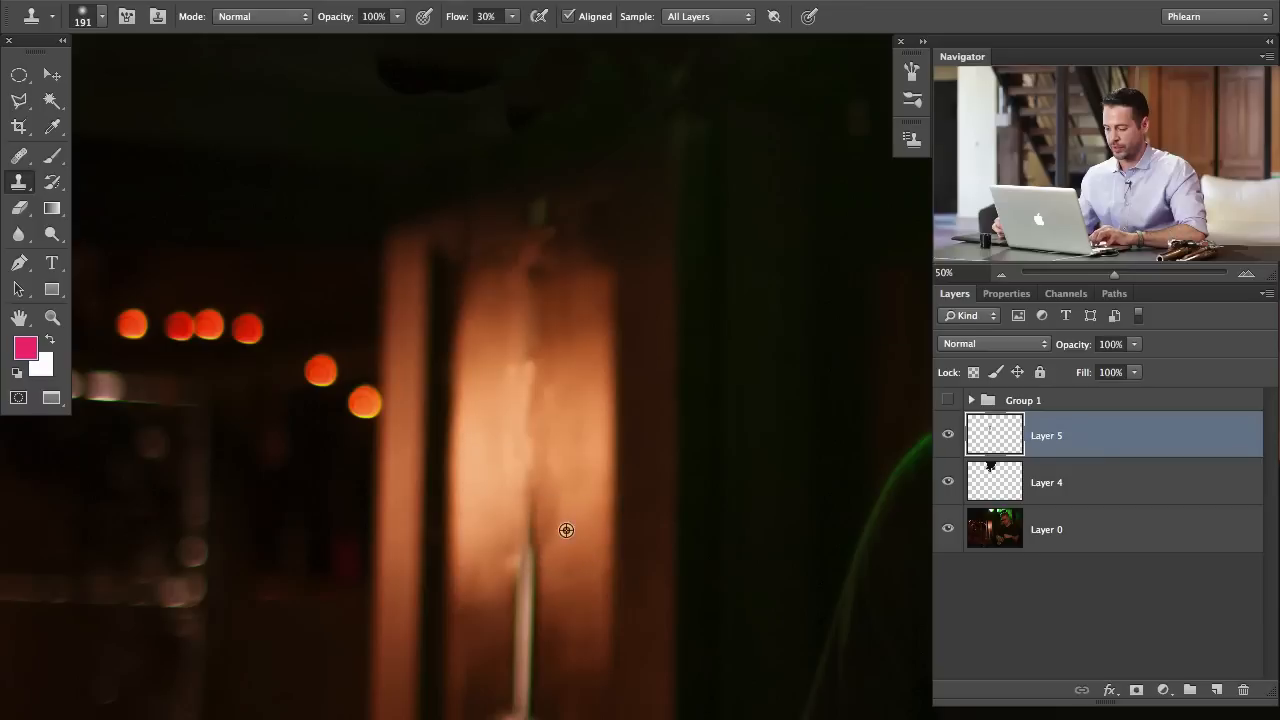
- Clone wood from the panel's right half over the next lower section of the stand
left_click(567, 529, "alt")
mouse_move(538, 505)
left_mouse_down()
mouse_move(553, 565)
mouse_move(513, 581)
left_mouse_up()
left_click(560, 565, "alt")
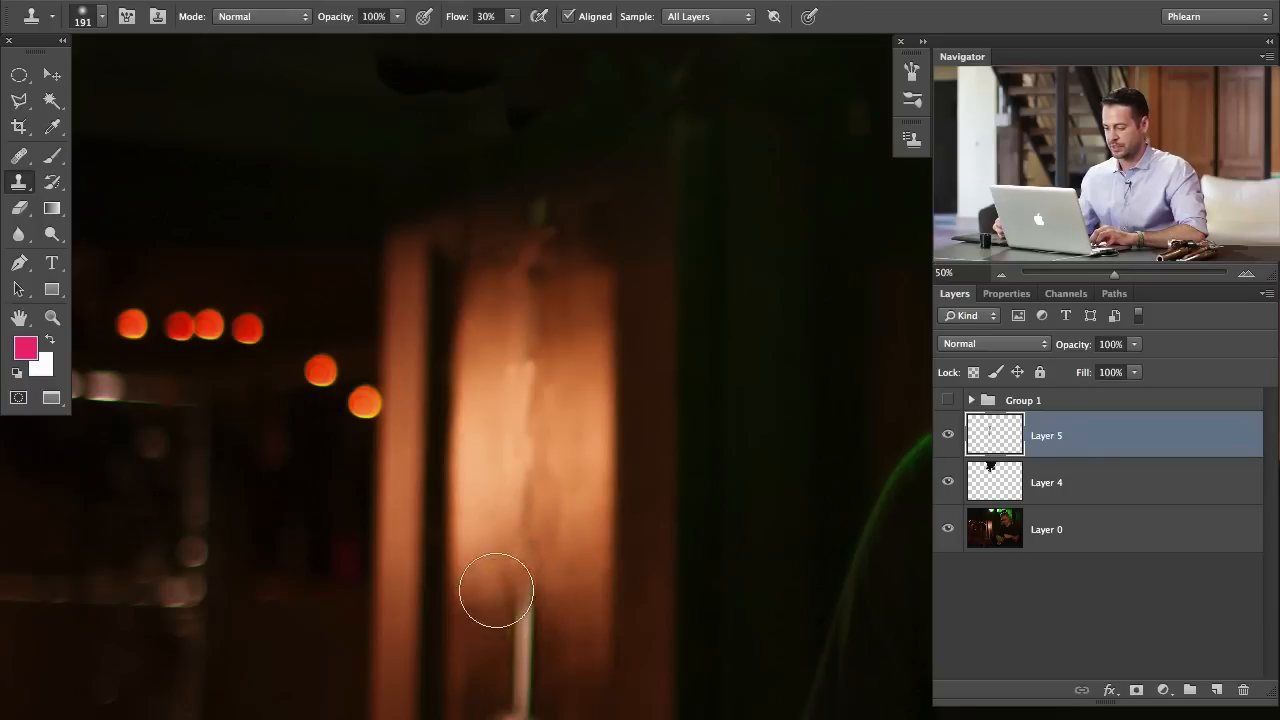
- Lower the clone flow to 20% and soften the vertical seam in the middle of the lit panel with wood from both sides
left_click_drag(533, 436, 544, 437)
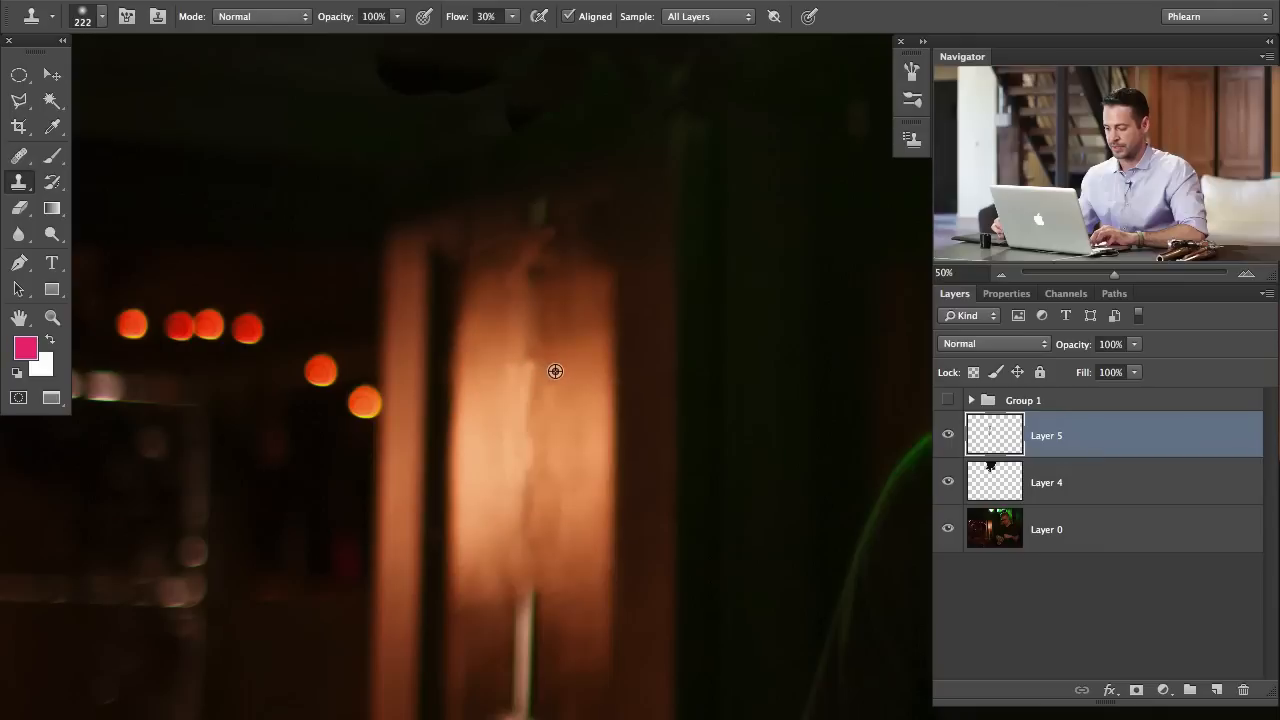
mouse_move(554, 391)
left_mouse_down()
mouse_move(529, 391)
mouse_move(527, 409)
left_mouse_up()
key("shift+2")
left_click(561, 393, "alt")
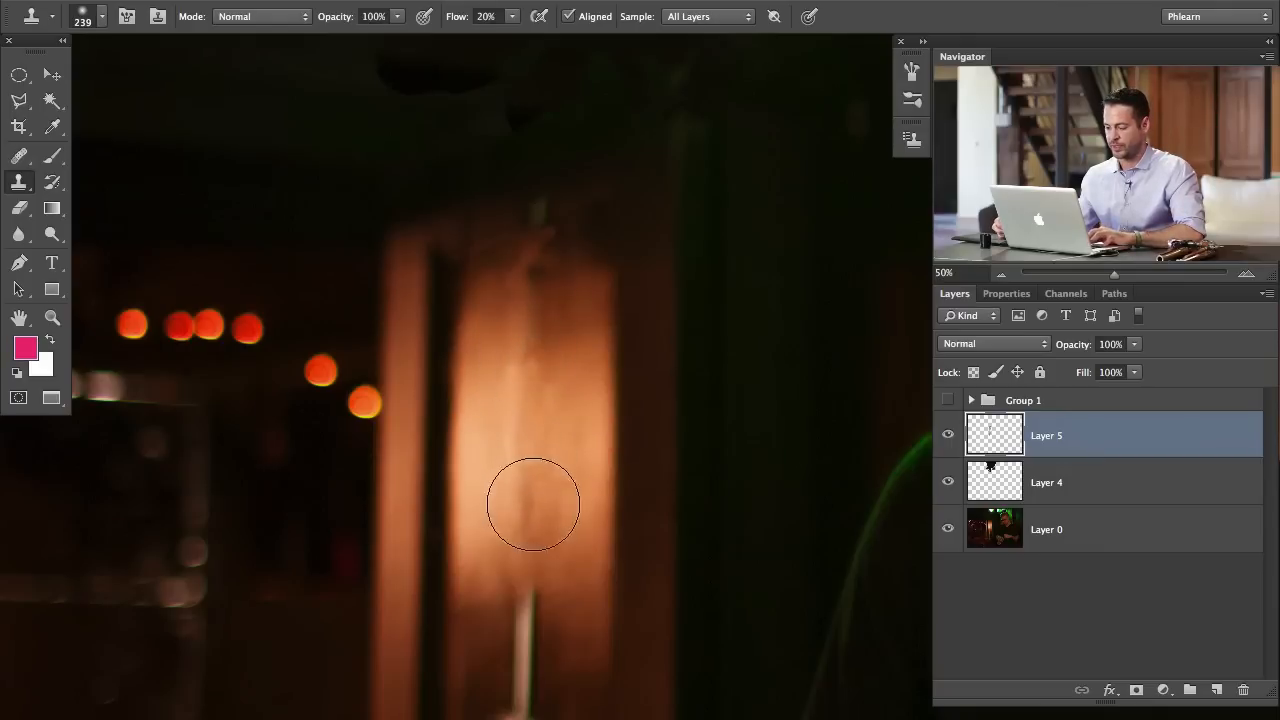
mouse_move(531, 503)
left_mouse_down()
mouse_move(511, 420)
mouse_move(531, 328)
left_mouse_up()
mouse_move(542, 432)
left_mouse_down()
mouse_move(549, 368)
mouse_move(527, 430)
mouse_move(511, 421)
mouse_move(523, 396)
mouse_move(543, 417)
mouse_move(529, 400)
mouse_move(546, 401)
mouse_move(519, 478)
mouse_move(530, 486)
mouse_move(532, 460)
left_mouse_up()
left_click(497, 419, "alt")
left_click(497, 441, "alt")
- Raise the clone flow to 50% and cover the metal stand below the lit area with surrounding wood tones
key("shift+5")
left_click(495, 472, "alt")
mouse_move(555, 487)
left_mouse_down()
mouse_move(534, 491)
mouse_move(554, 511)
mouse_move(537, 551)
mouse_move(511, 526)
mouse_move(530, 558)
left_mouse_up()
left_click(561, 492, "alt")
left_click(583, 517, "alt")
mouse_move(524, 602)
left_mouse_down()
mouse_move(531, 577)
mouse_move(517, 574)
mouse_move(511, 602)
left_mouse_up()
left_click(496, 597, "alt")
left_click_drag(513, 541, 514, 535)
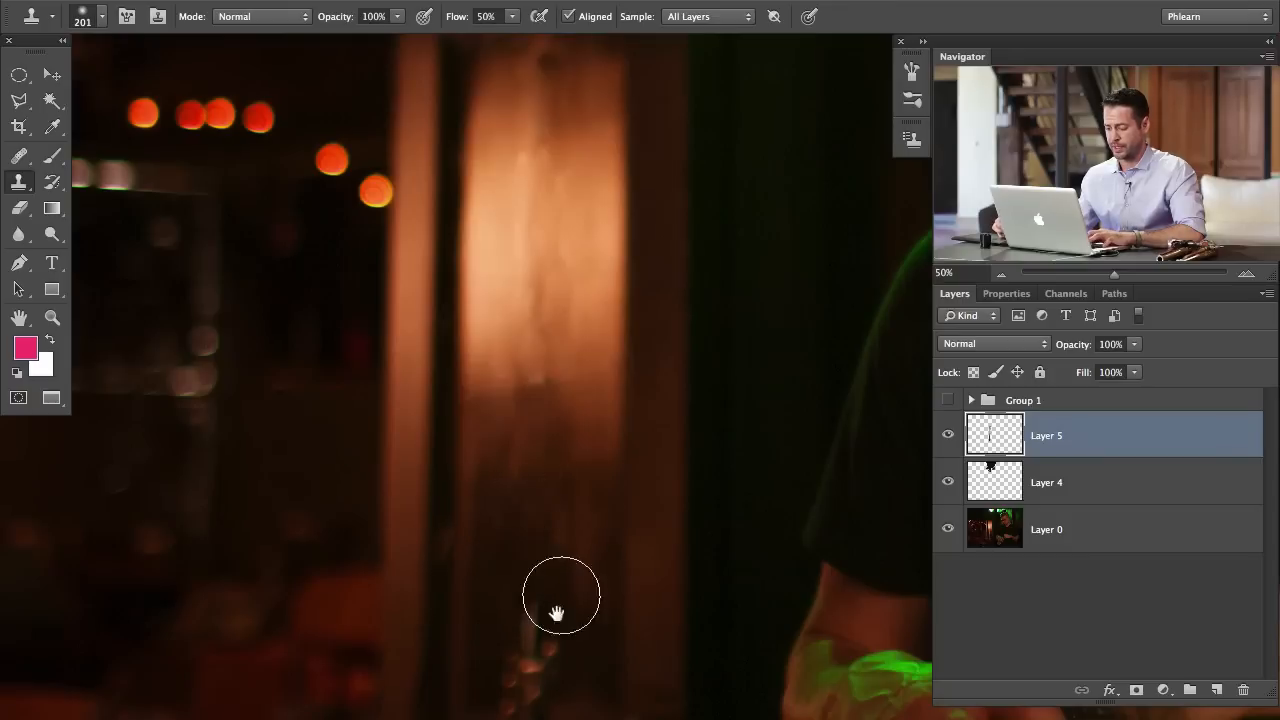
- Clone dark wood over the stand and its clamps down to the ledge, finishing with a 76 px brush
scroll(560, 600, "down", 3)
left_click_drag(535, 468, 514, 537)
left_click(508, 478, "alt")
mouse_move(573, 500)
left_mouse_down()
mouse_move(582, 535)
mouse_move(562, 516)
mouse_move(500, 553)
left_mouse_up()
left_click(562, 517, "alt")
key("super+z")
left_click_drag(586, 571, 559, 578)
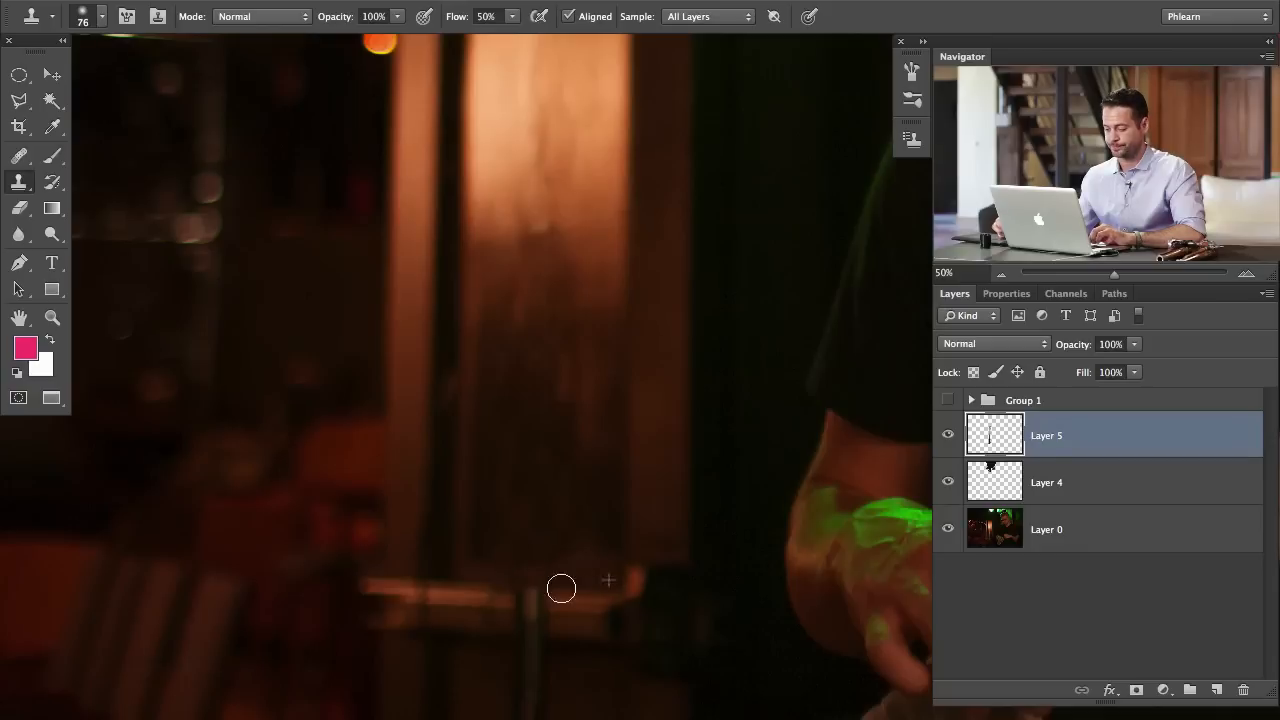
- Rebuild the horizontal ledge where the stand crosses it by cloning from the adjacent ledge section at 76 px
left_click_drag(557, 613, 599, 528)
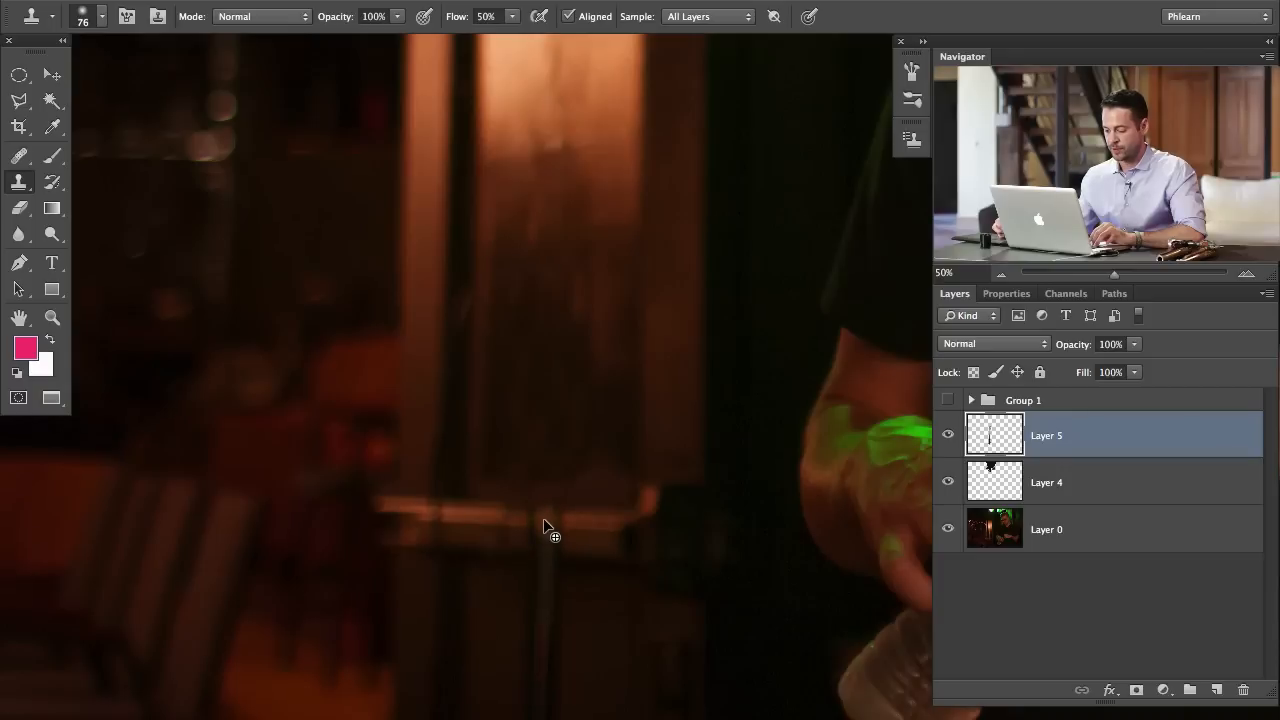
left_click_drag(551, 520, 552, 518)
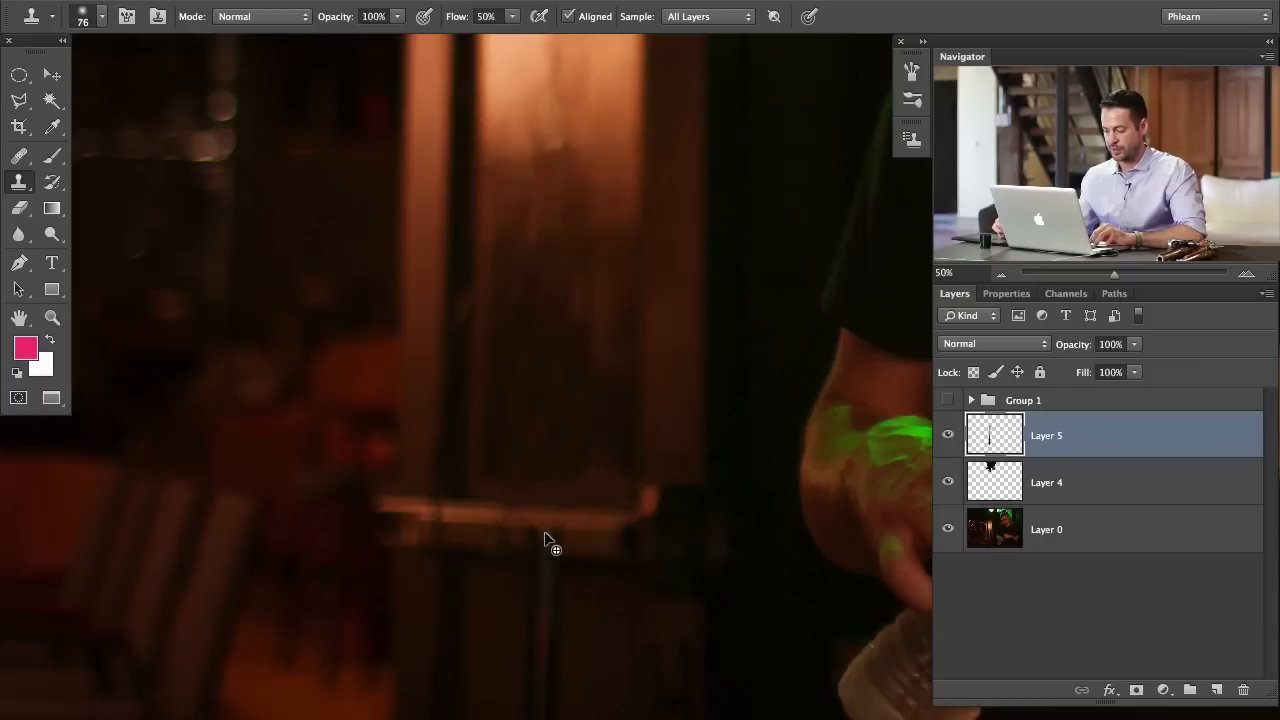
left_click_drag(543, 529, 547, 528)
left_click_drag(577, 620, 590, 489)
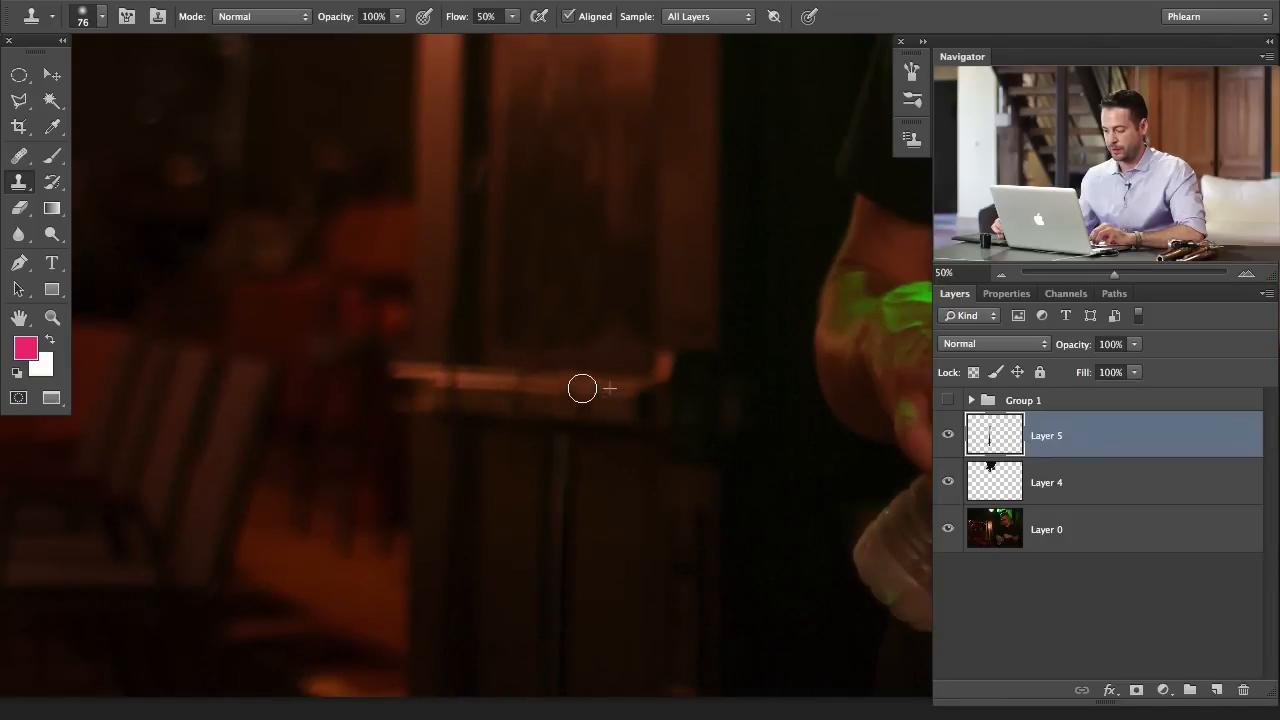
- Enlarge the clone brush to 142 px and cover the rest of the stand below the ledge with dark wood
mouse_move(614, 480)
left_mouse_down("ctrl+alt")
mouse_move(580, 465)
mouse_move(598, 466)
mouse_move(566, 489)
left_mouse_up("ctrl+alt")
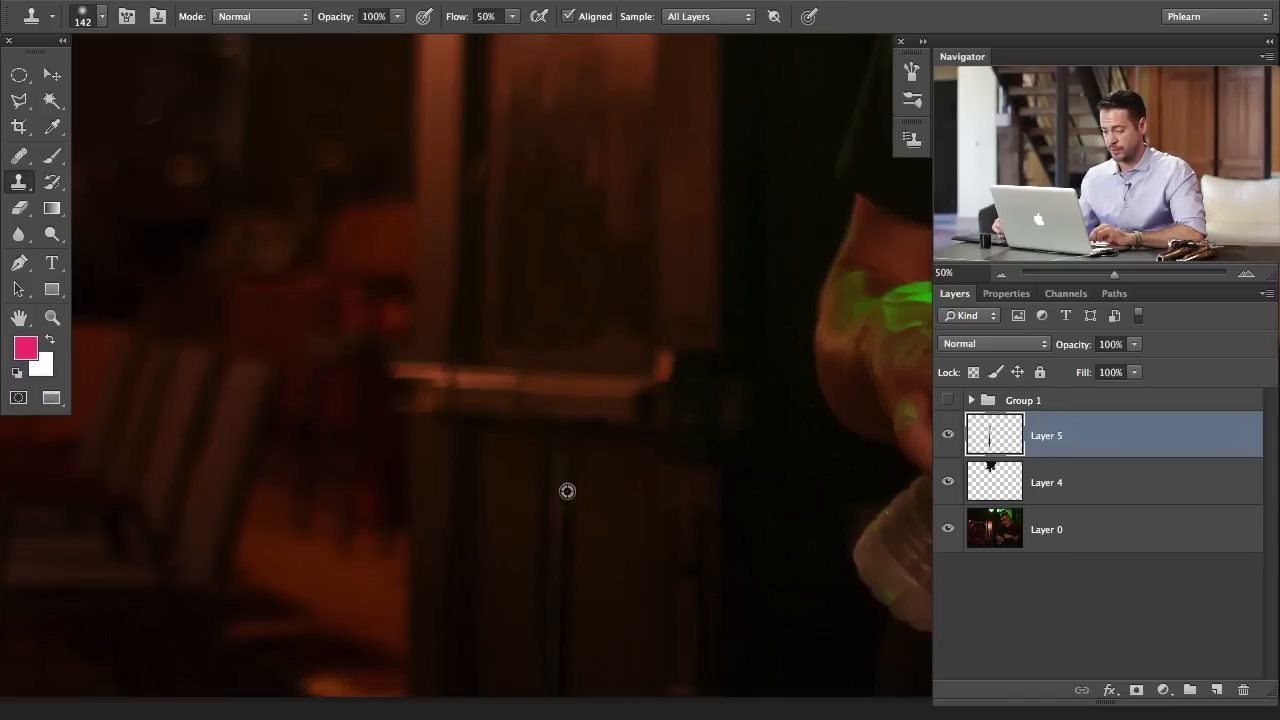
left_click(607, 601, "alt")
mouse_move(558, 535)
left_mouse_down()
mouse_move(566, 562)
mouse_move(606, 553)
left_mouse_up()
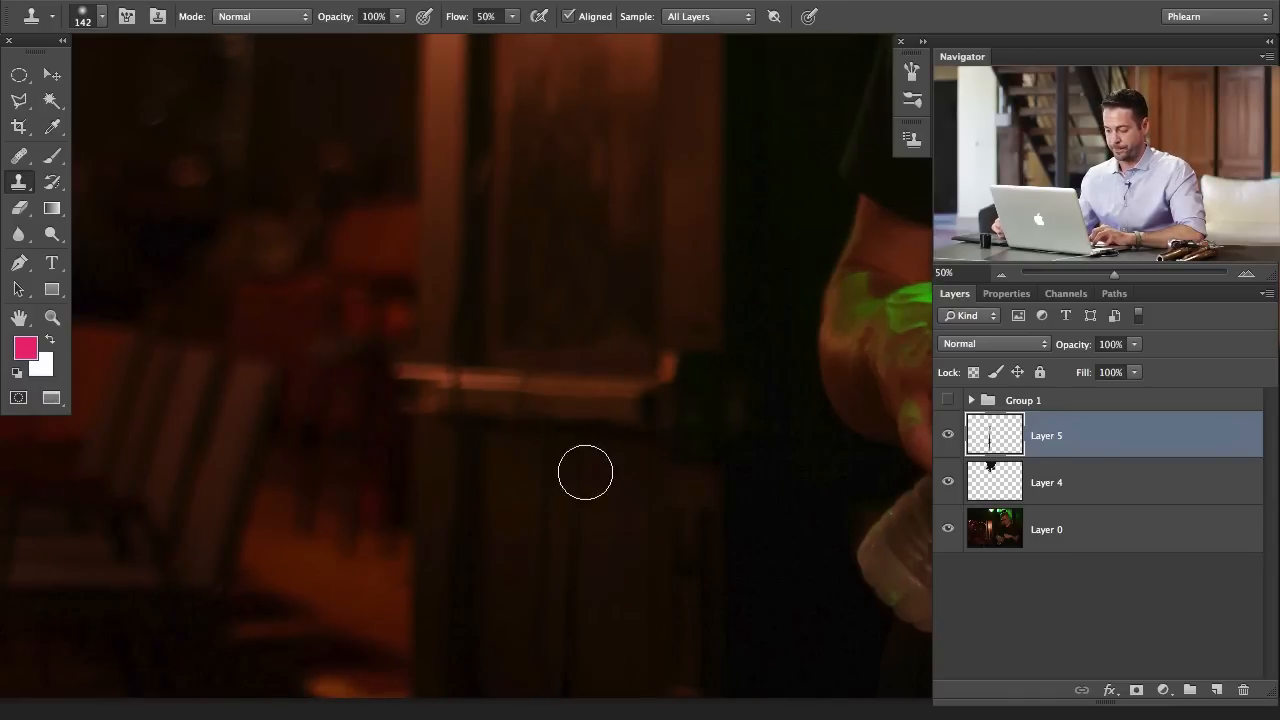
left_click_drag(583, 470, 577, 545)
left_click_drag(566, 431, 577, 586)
- Clone over the remaining marks where the panel fades from lit to dark wood
left_click_drag(590, 377, 577, 345)
left_click(610, 309, "alt")
left_click(613, 355, "alt")
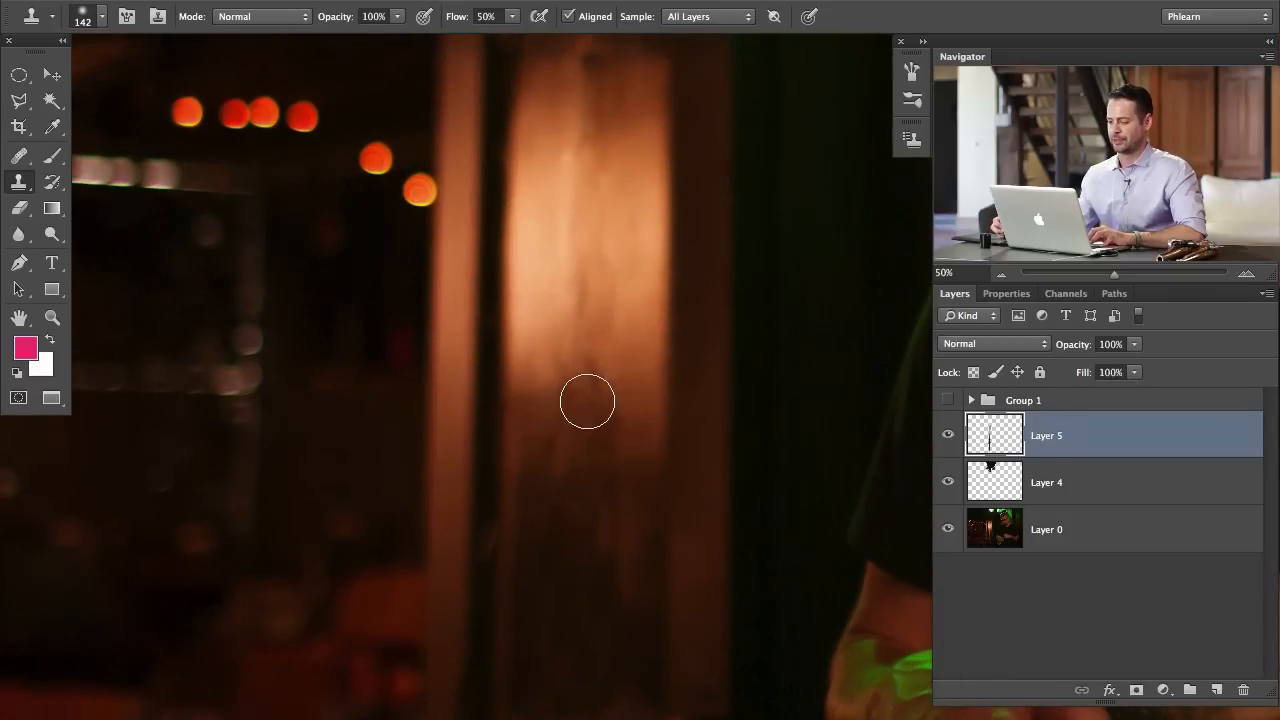
left_click_drag(646, 474, 627, 427)
left_click_drag(574, 299, 580, 371)
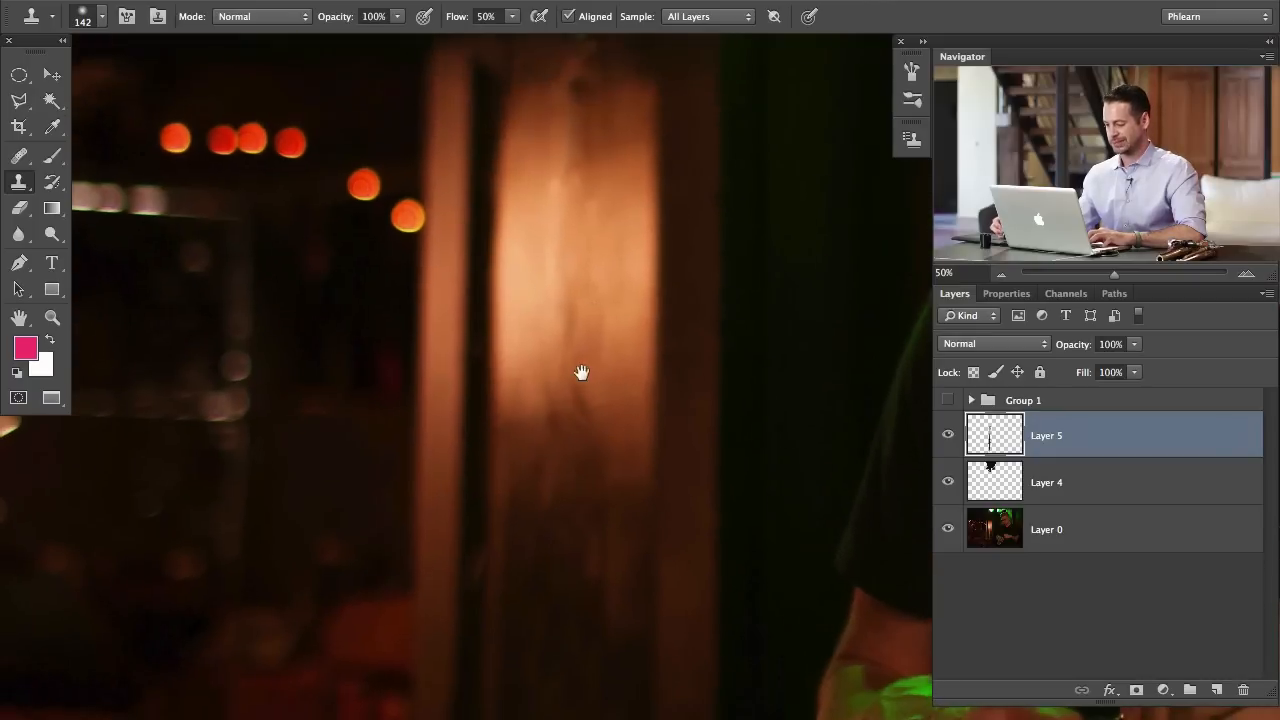
- Toggle the visibility of Layer 5 to compare the panel with and without the stand removal
left_click(951, 438)
left_click(949, 440)
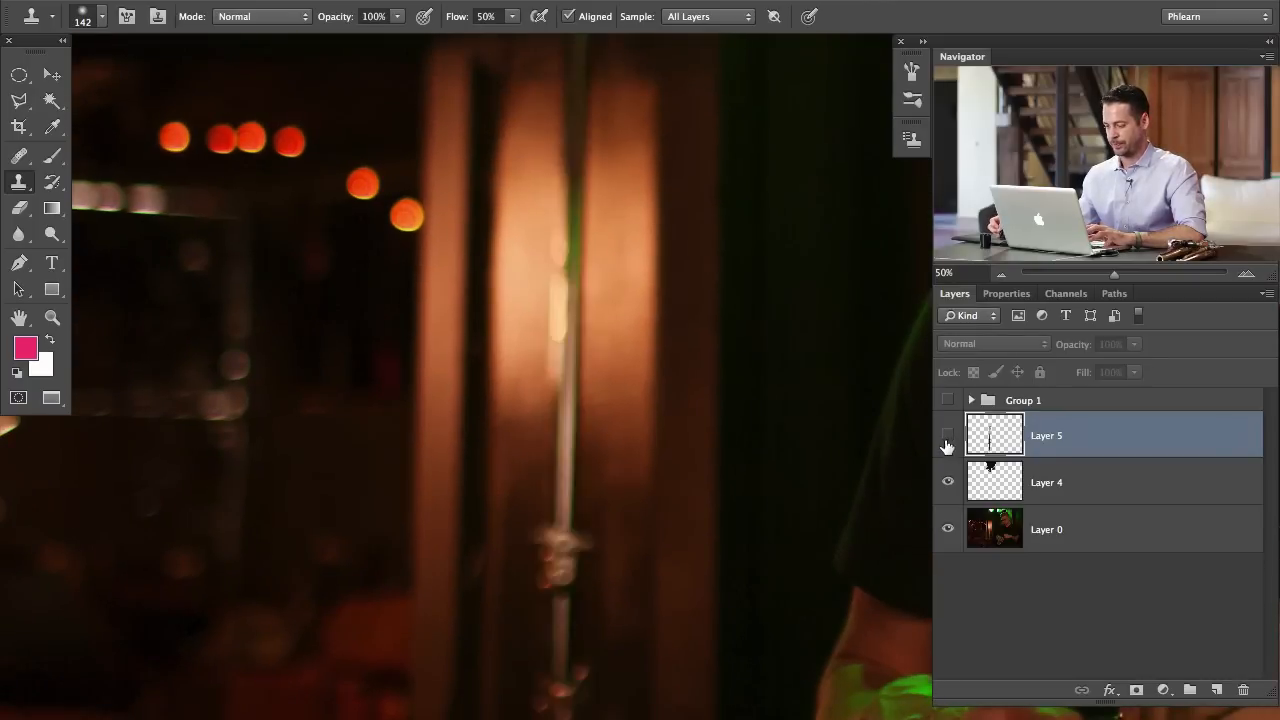
left_click(947, 442)
left_click(946, 443)
left_click(946, 446)
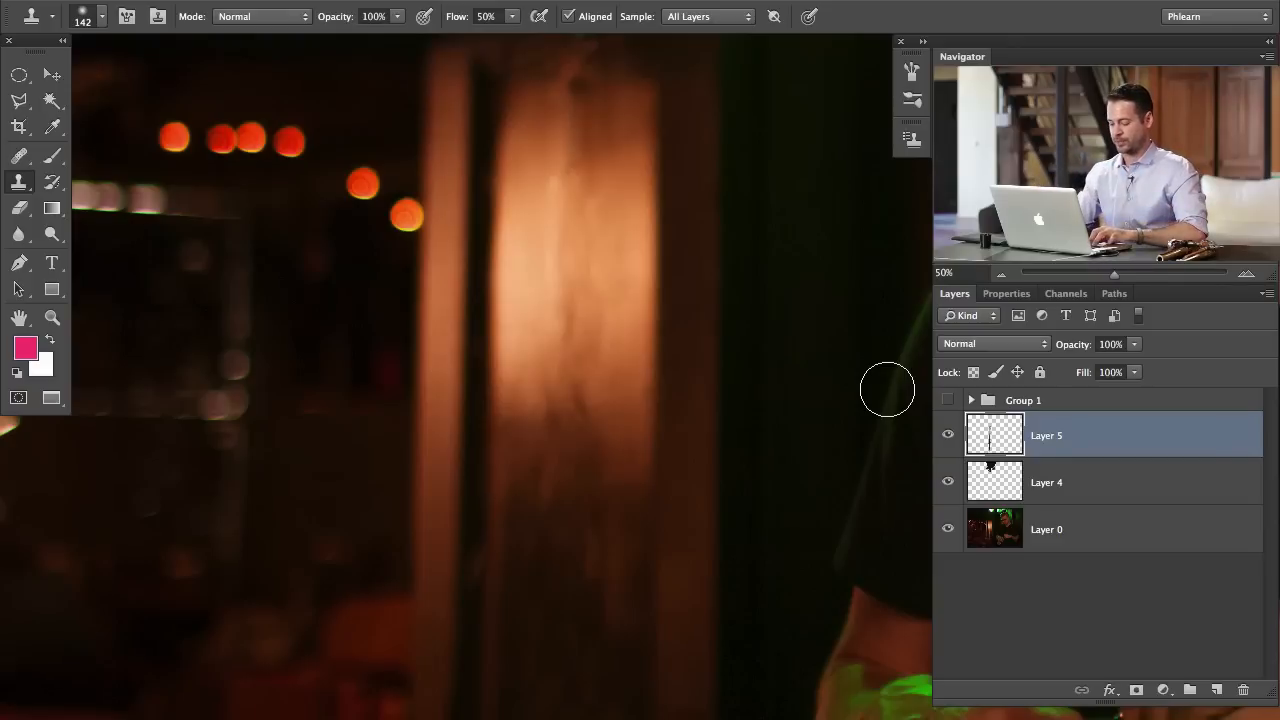
- Create a new layer above Layer 5 and sample the bright wood tone of the lit panel for the Brush tool
key("ctrl+shift+alt+n")
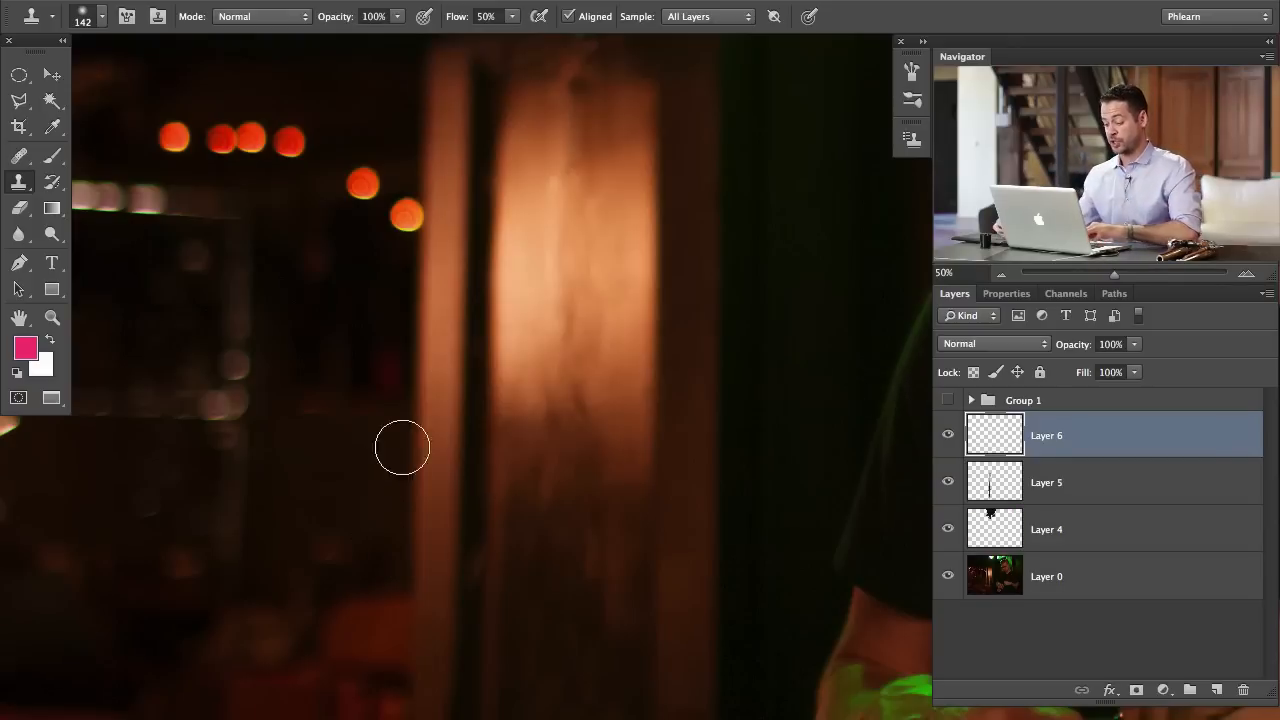
key("b")
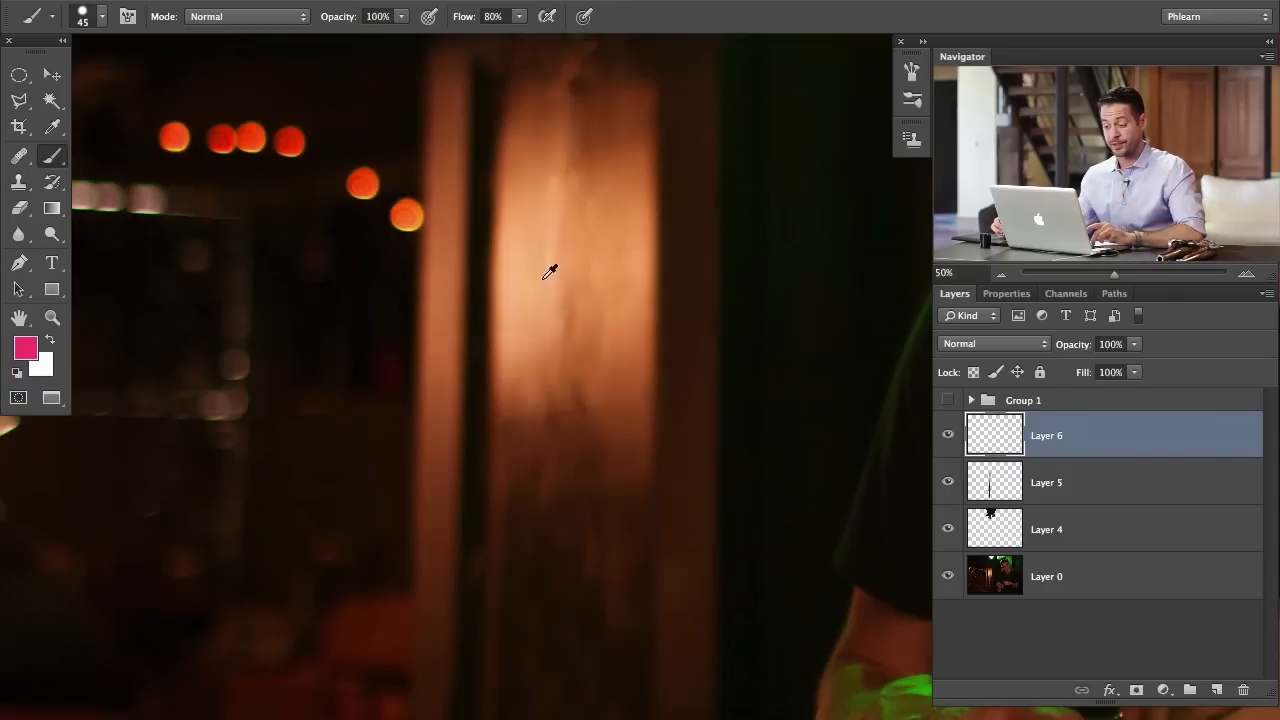
left_click(536, 228, "alt")
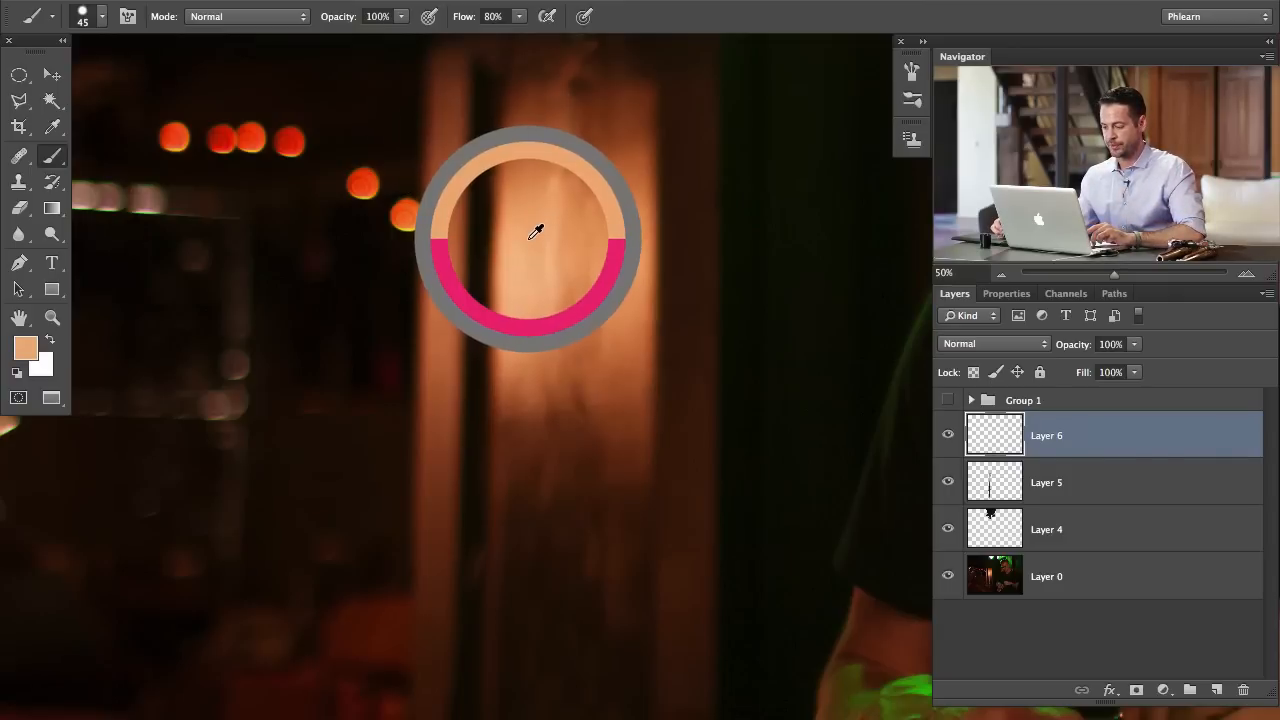
left_click_drag(531, 105, 531, 100)
left_click_drag(518, 278, 522, 80)
left_click_drag(526, 212, 520, 106)
left_click_drag(529, 298, 518, 133)
- Make the brush fully soft with 0% hardness and a size of 150 px
left_click_drag(560, 170, 606, 197)
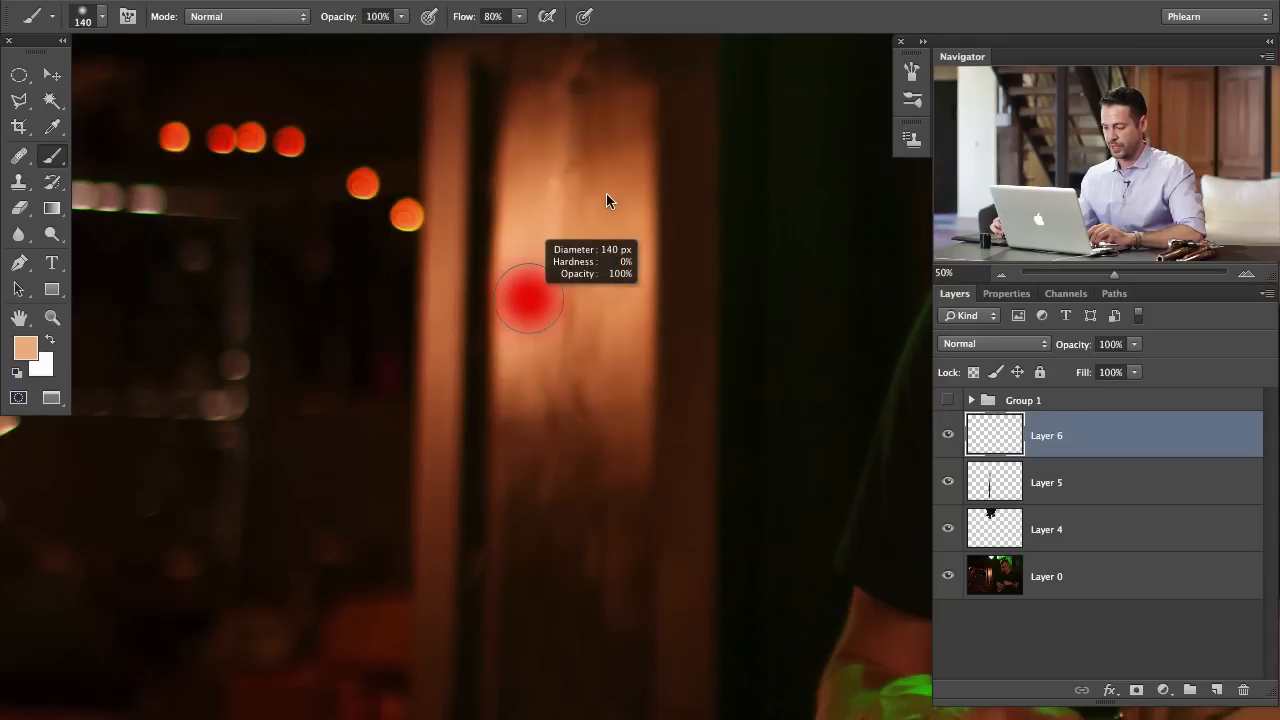
right_click(471, 209)
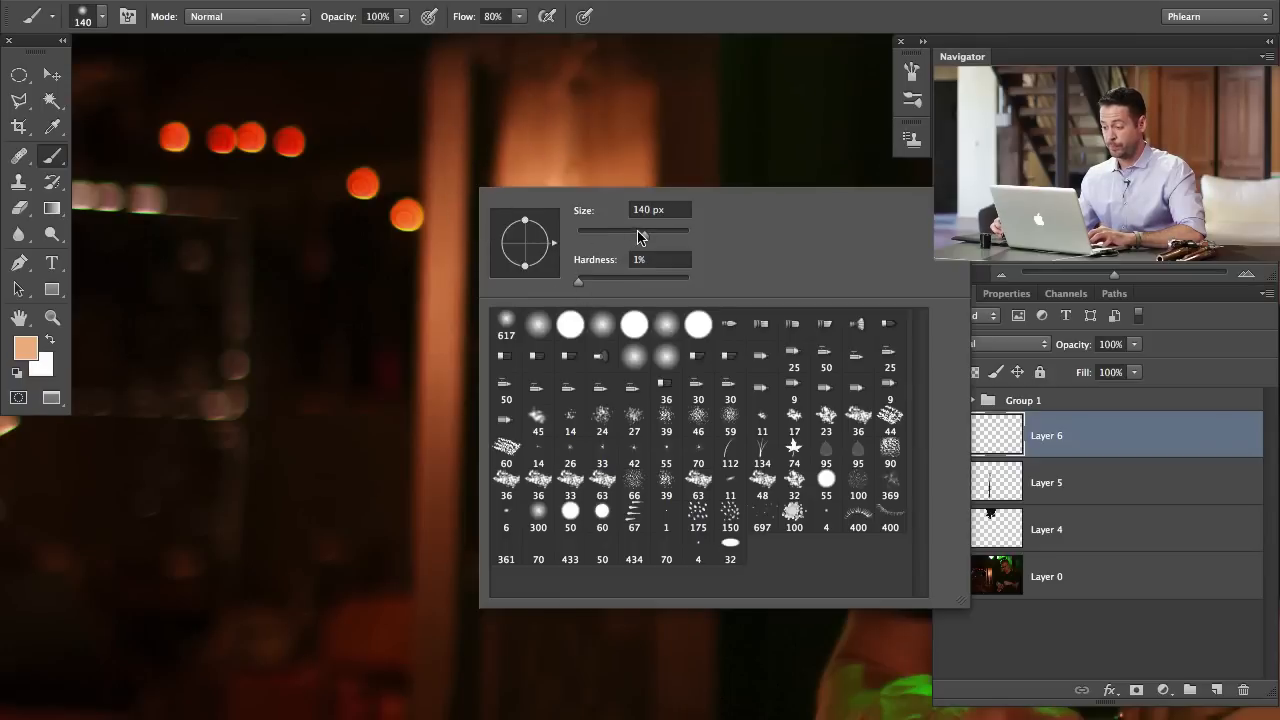
left_click_drag(598, 280, 565, 280)
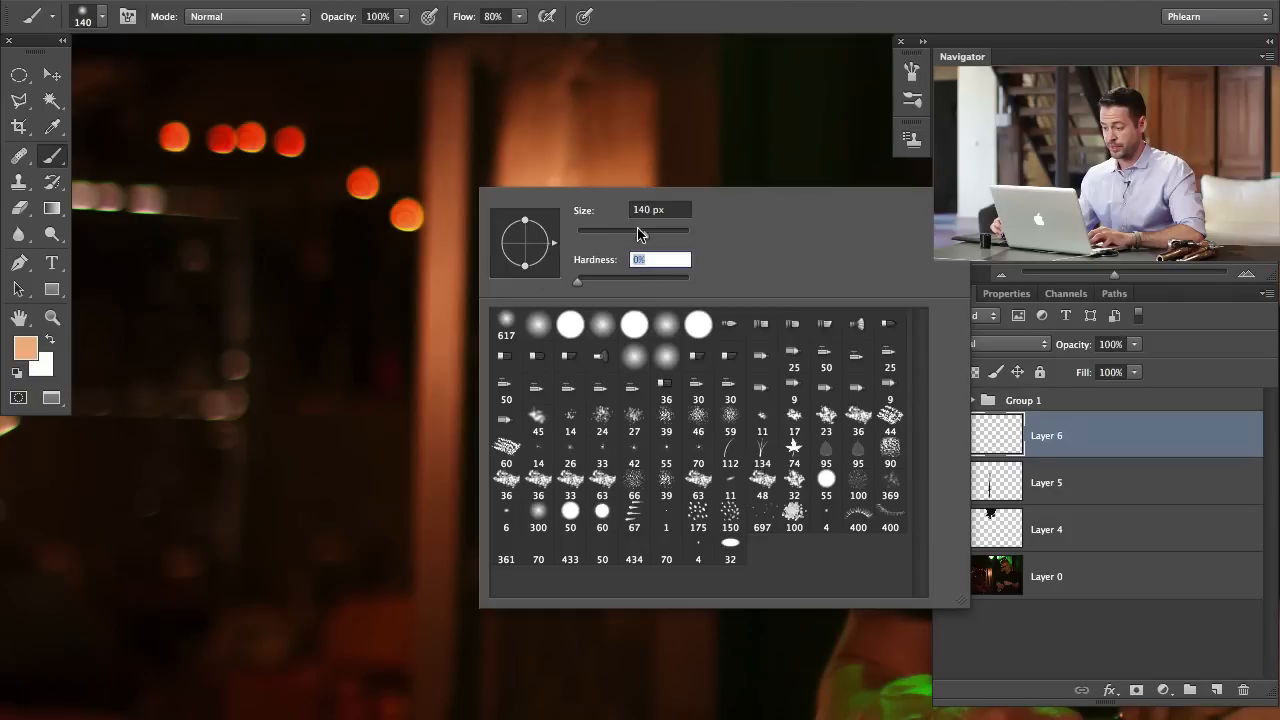
left_click_drag(638, 231, 648, 233)
key("space")
left_click(646, 139)
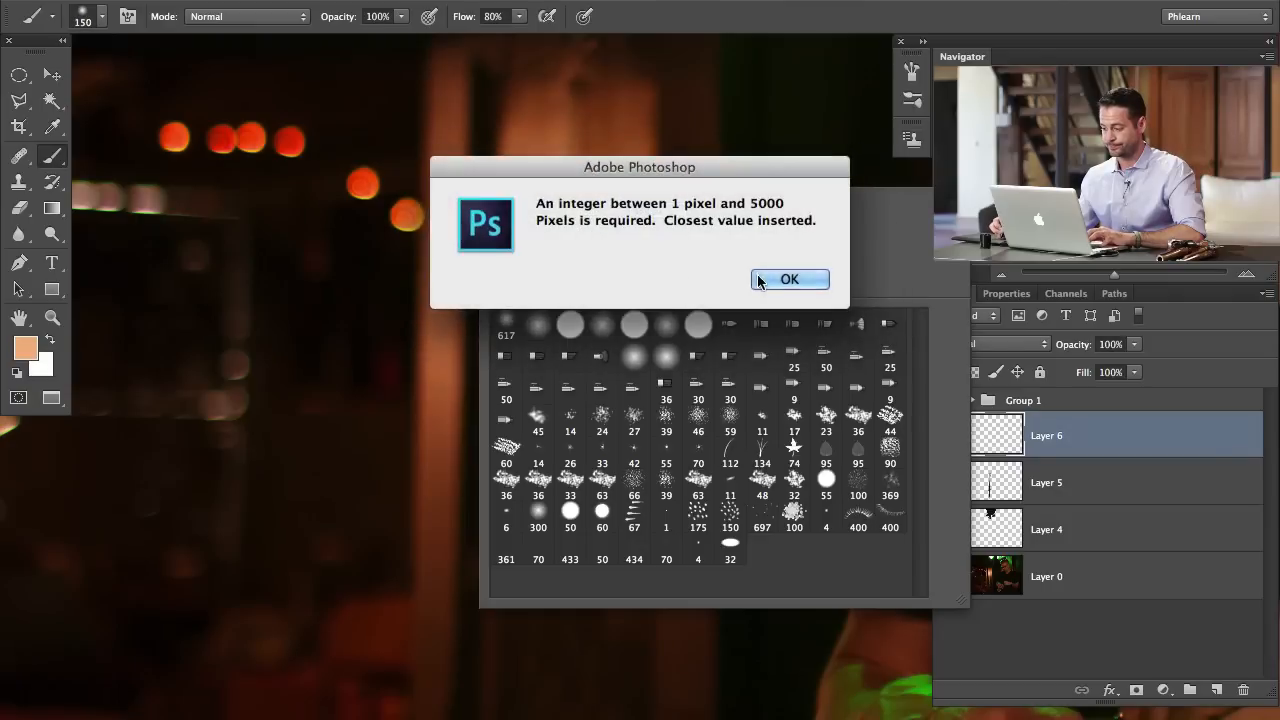
left_click(759, 279)
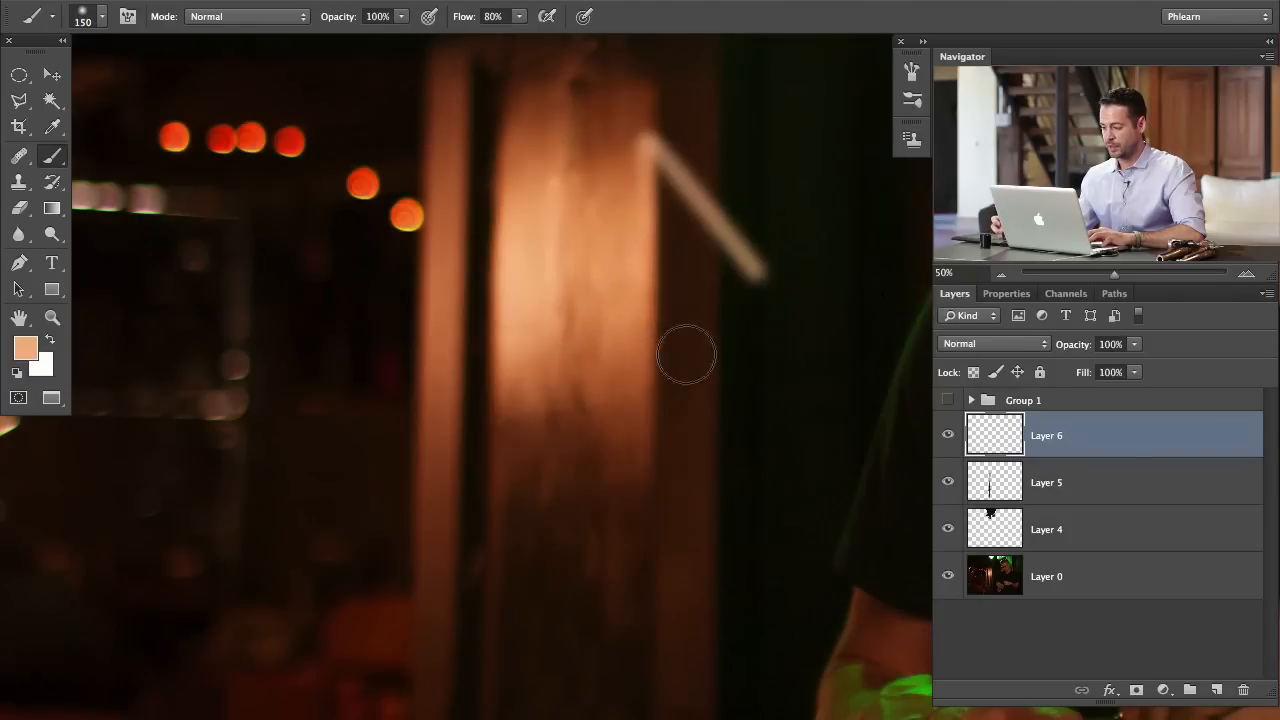
left_click(659, 338, "shift")
left_click_drag(698, 339, 706, 337)
key("space")
key("alt+super+z")
key("alt+super+z")
key("space")
- Set the brush flow to 20% and enlarge the brush to 191 px for blending the lit panel
left_click_drag(573, 349, 558, 340)
left_click_drag(534, 266, 536, 262)
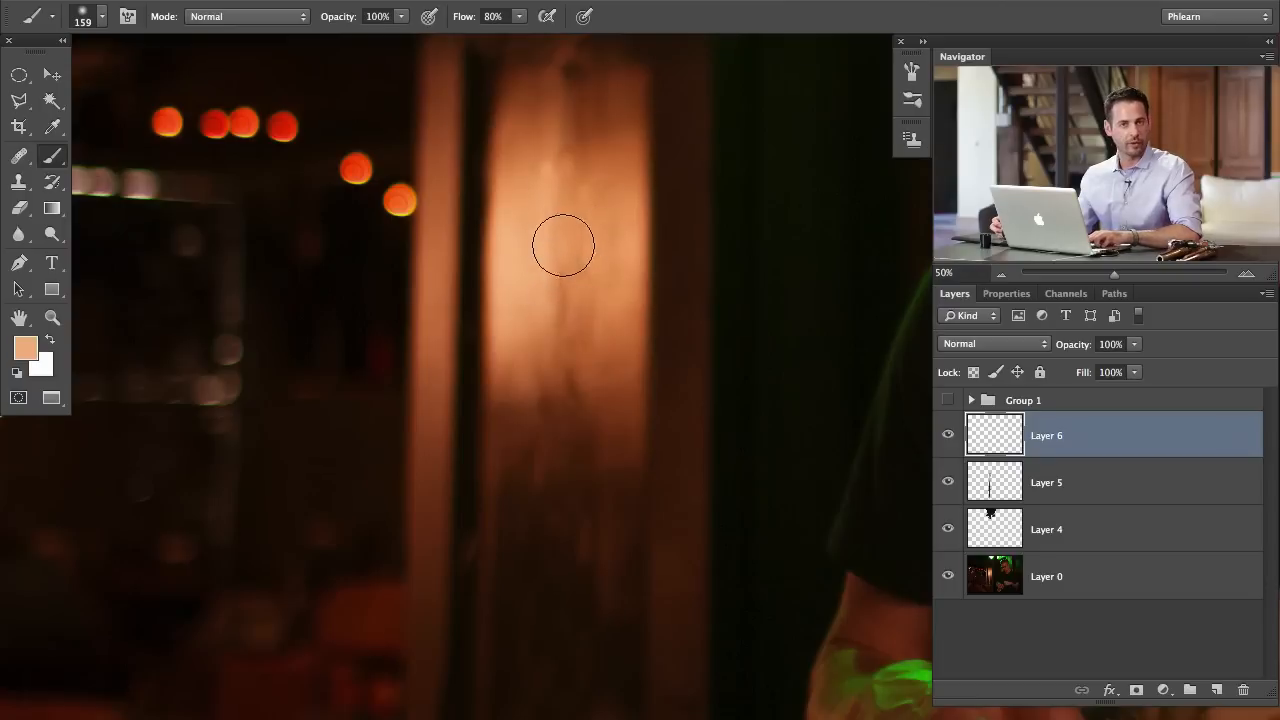
key("shift+2")
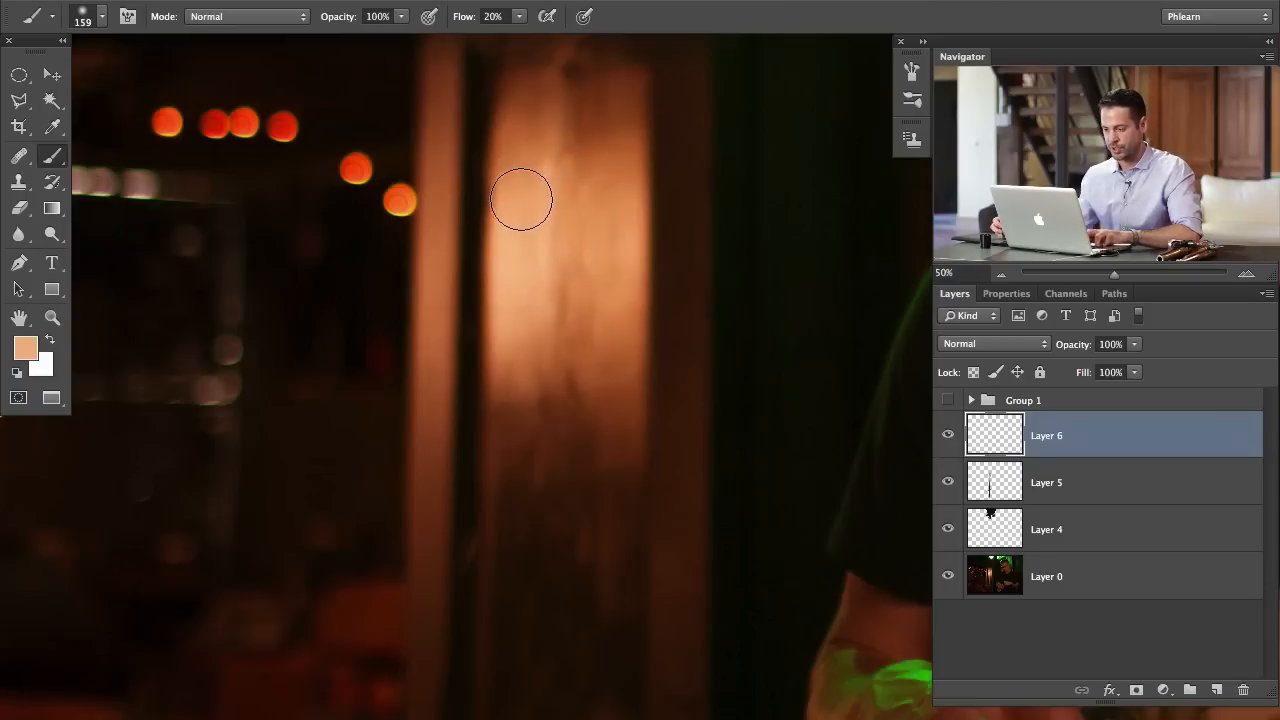
left_click_drag(534, 223, 570, 229)
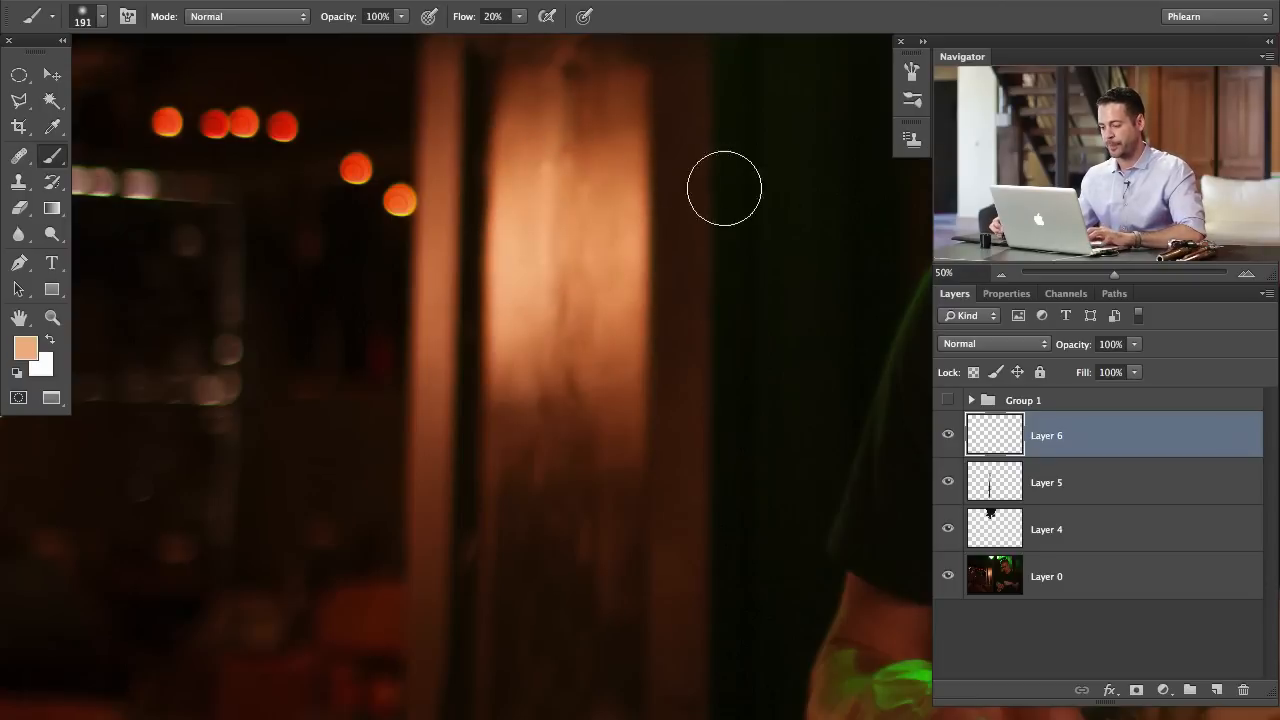
left_click_drag(629, 270, 620, 268)
- Paint sampled wood tones over the streaks in the upper half of the lit panel with a 248 px brush
left_click(513, 193, "alt")
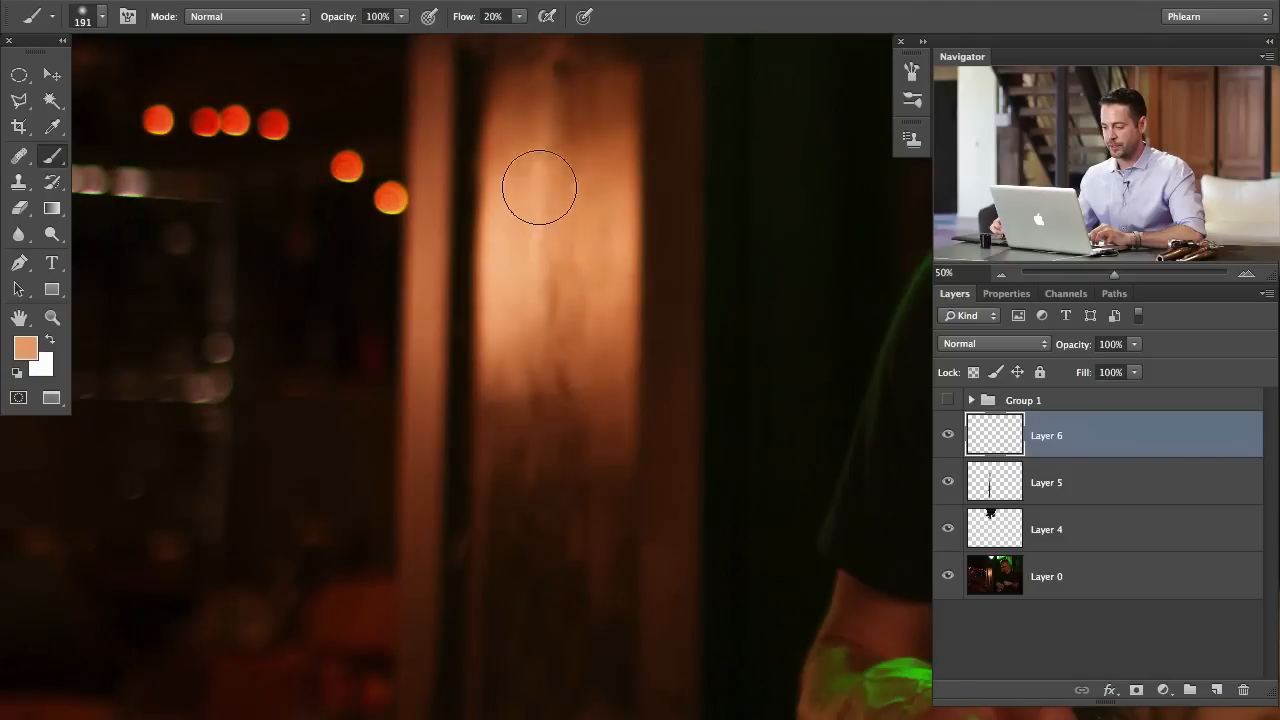
mouse_move(539, 187)
left_mouse_down()
mouse_move(545, 171)
mouse_move(534, 173)
mouse_move(575, 151)
mouse_move(574, 177)
mouse_move(600, 180)
mouse_move(561, 215)
mouse_move(549, 171)
mouse_move(526, 289)
mouse_move(547, 310)
mouse_move(534, 327)
mouse_move(558, 267)
mouse_move(557, 166)
mouse_move(533, 165)
left_mouse_up()
left_click(526, 149, "alt")
left_click(587, 139, "alt")
left_click(603, 184, "alt")
left_click(538, 208, "alt")
- Blend the middle of the lit panel by painting with tones resampled from its lower and right-hand areas
left_click(530, 291, "alt")
left_click(599, 309, "alt")
left_click(588, 249, "alt")
left_click(580, 188, "alt")
left_click(581, 142, "alt")
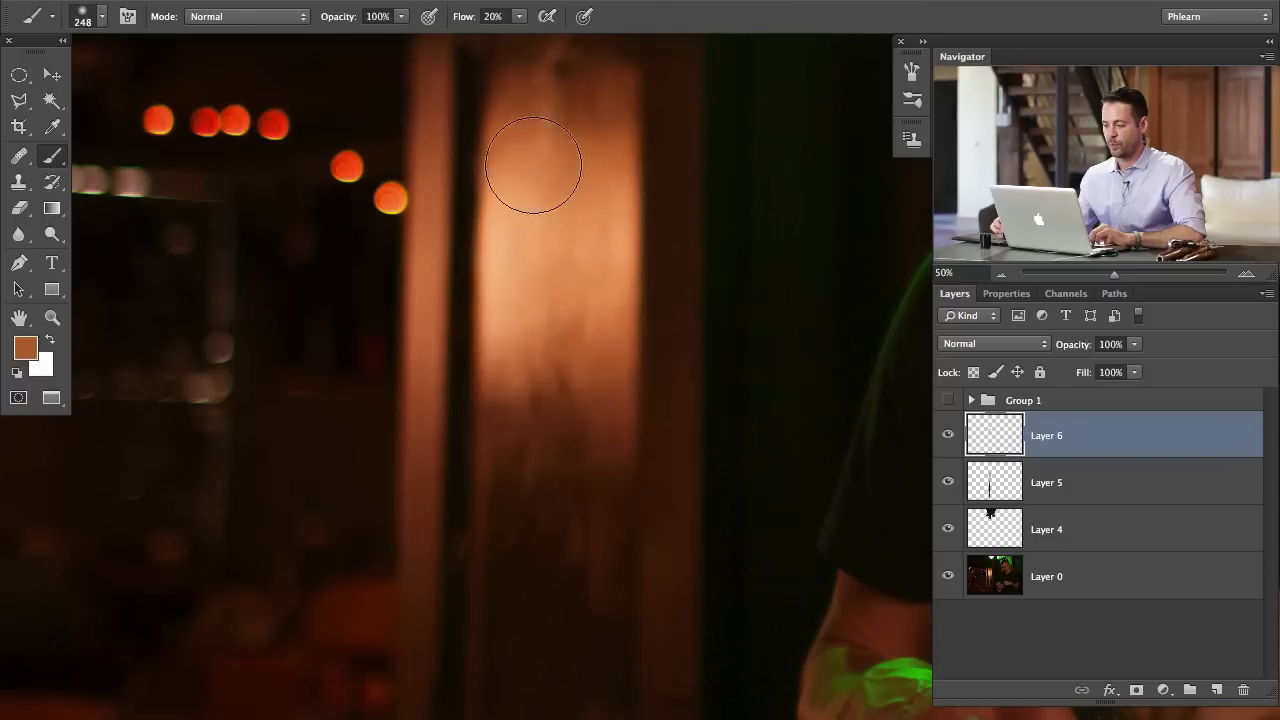
- Paint sampled dark browns over the panel's upper edge and the green remnant above it, reducing the brush to 151 px
left_click(608, 129, "alt")
left_click(570, 186, "alt")
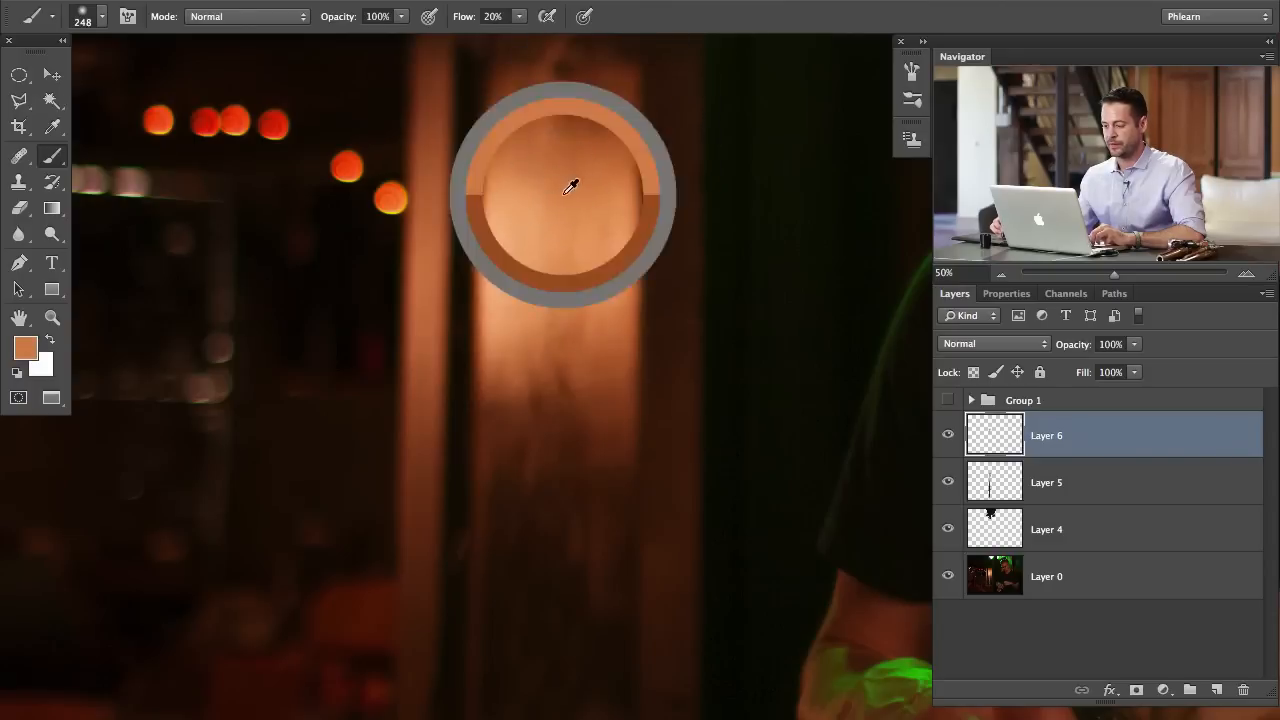
left_click(590, 88, "alt")
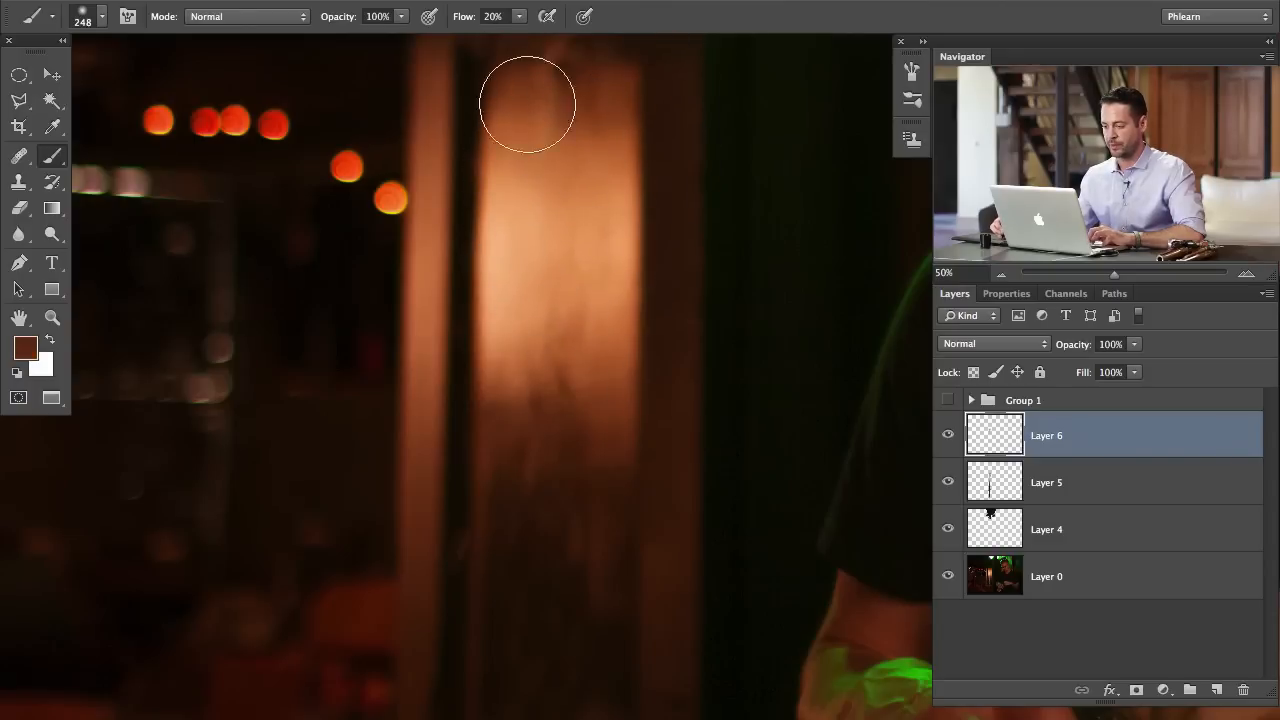
scroll(589, 200, "up", 3)
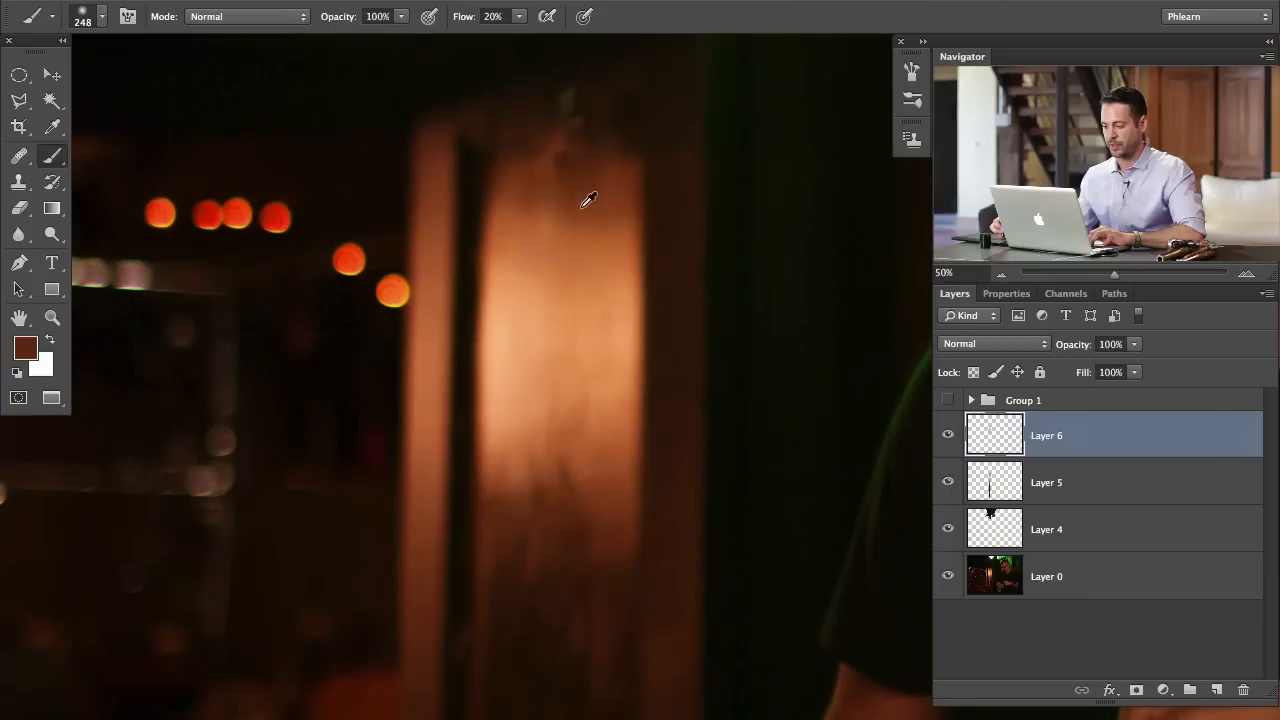
left_click(608, 134, "alt")
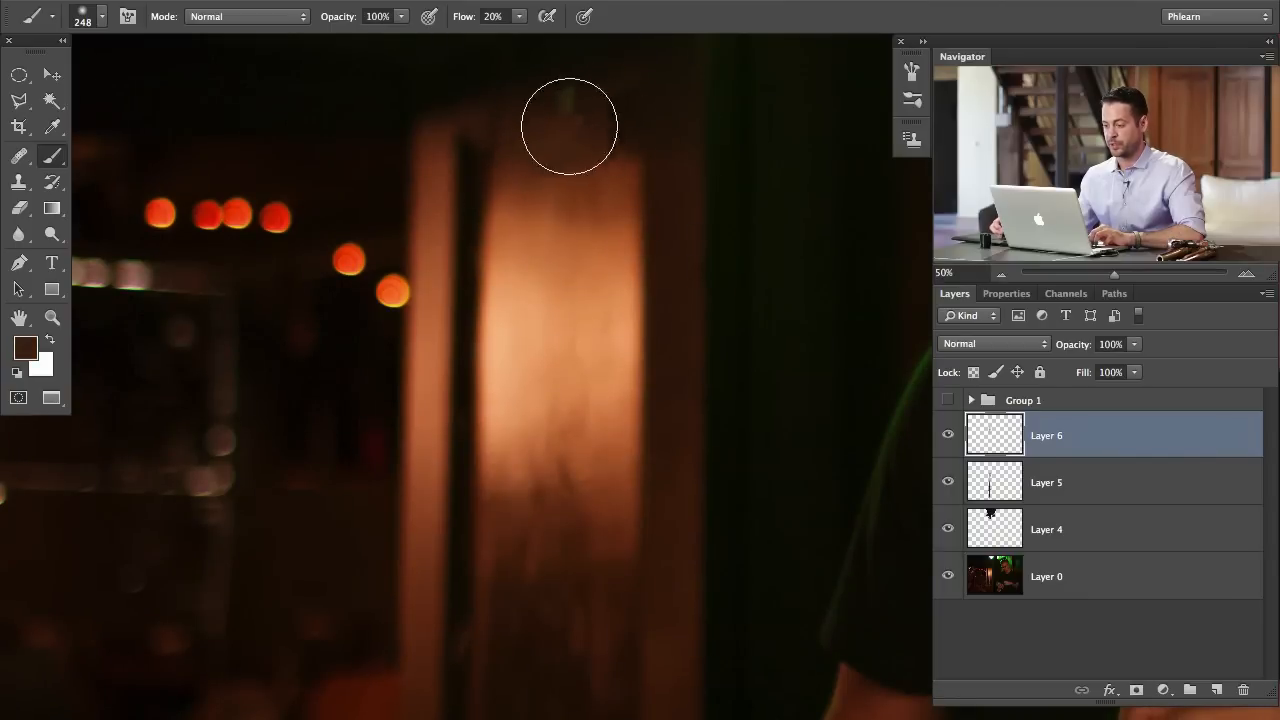
mouse_move(609, 83)
left_mouse_down()
mouse_move(591, 103)
mouse_move(606, 78)
left_mouse_up()
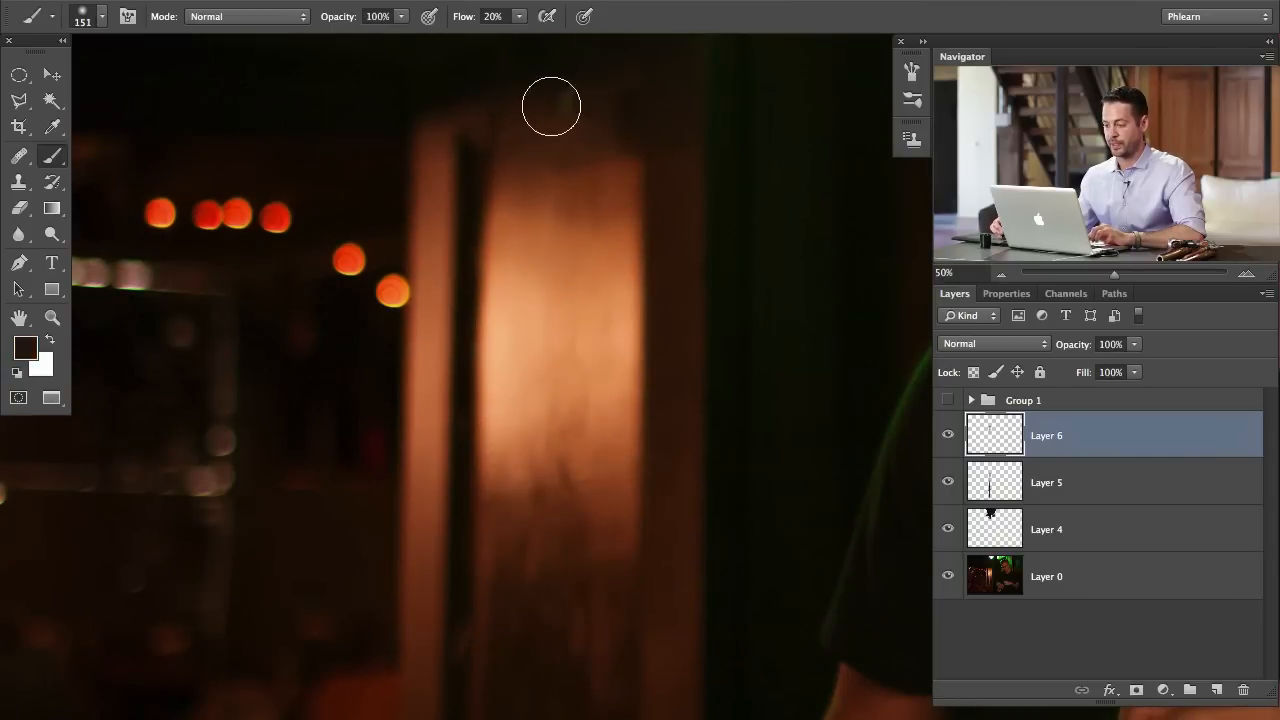
- Paint sampled orange and brown tones over the streaks below the panel's brightest area, enlarging the brush to 191 px
left_click_drag(548, 378, 558, 215)
left_click(560, 321, "alt")
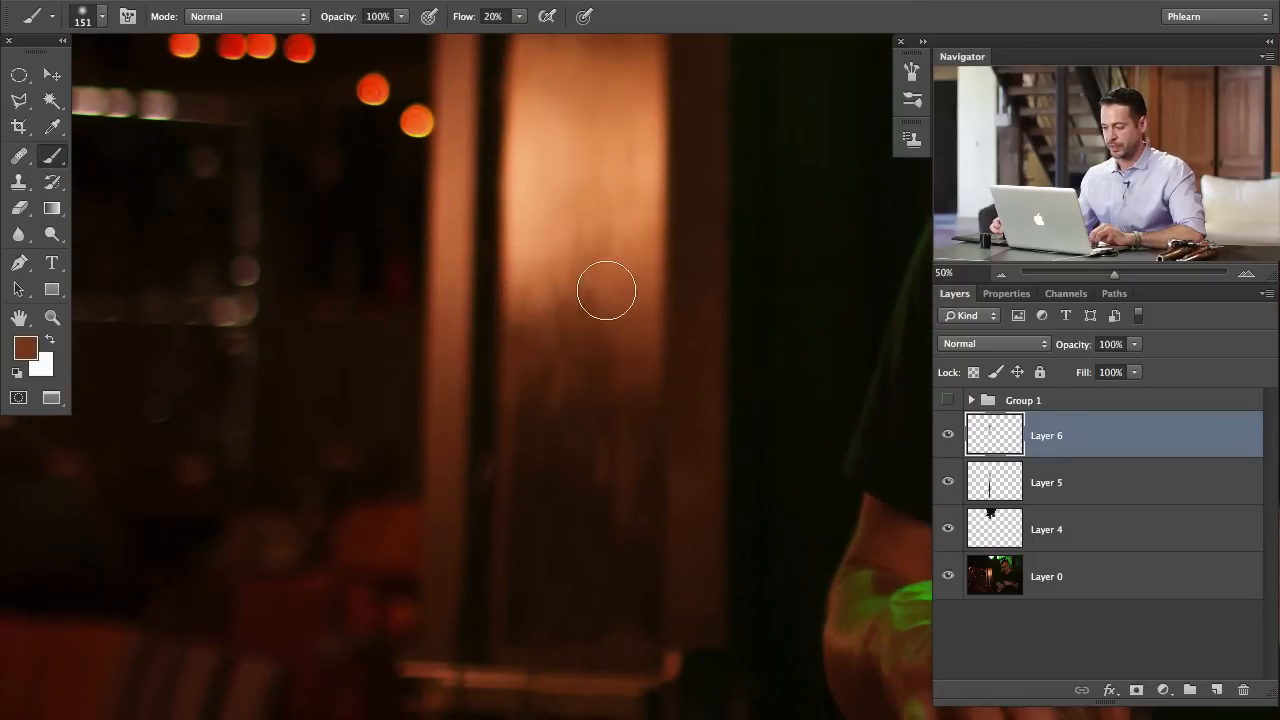
key("bracketright")
key("bracketright")
left_click(623, 277, "alt")
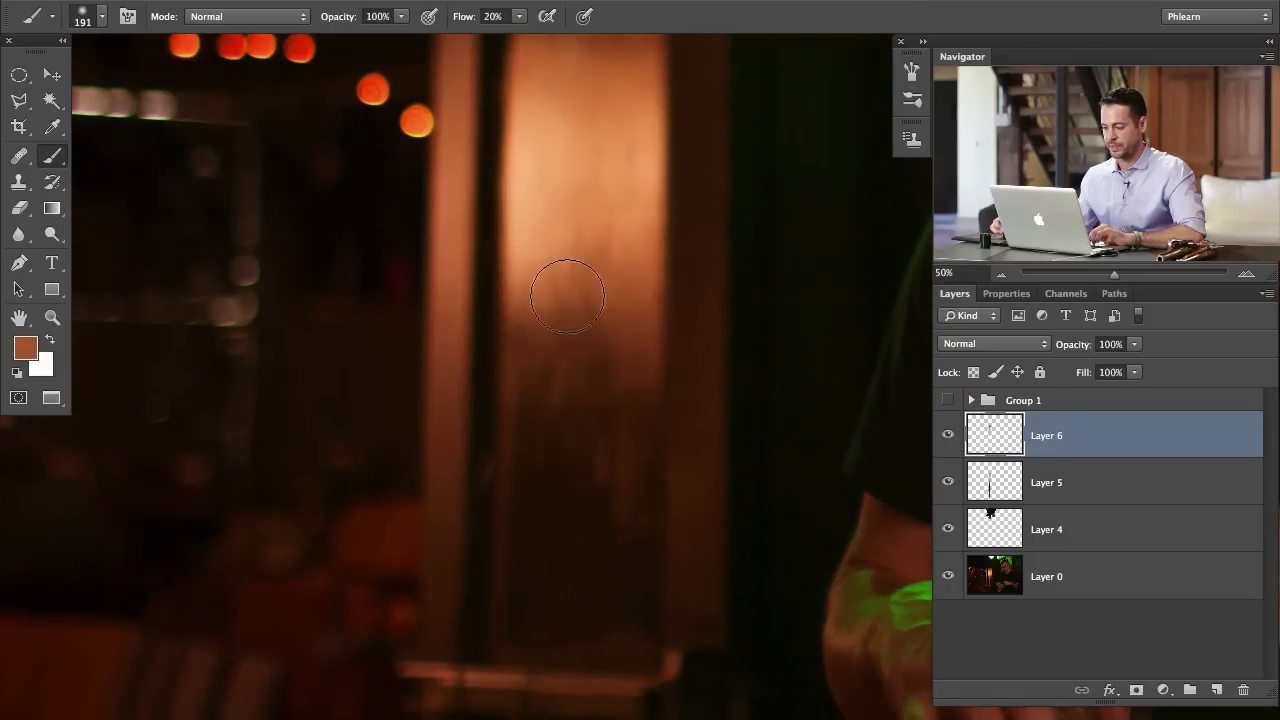
left_click(631, 224, "alt")
left_click(630, 227, "alt")
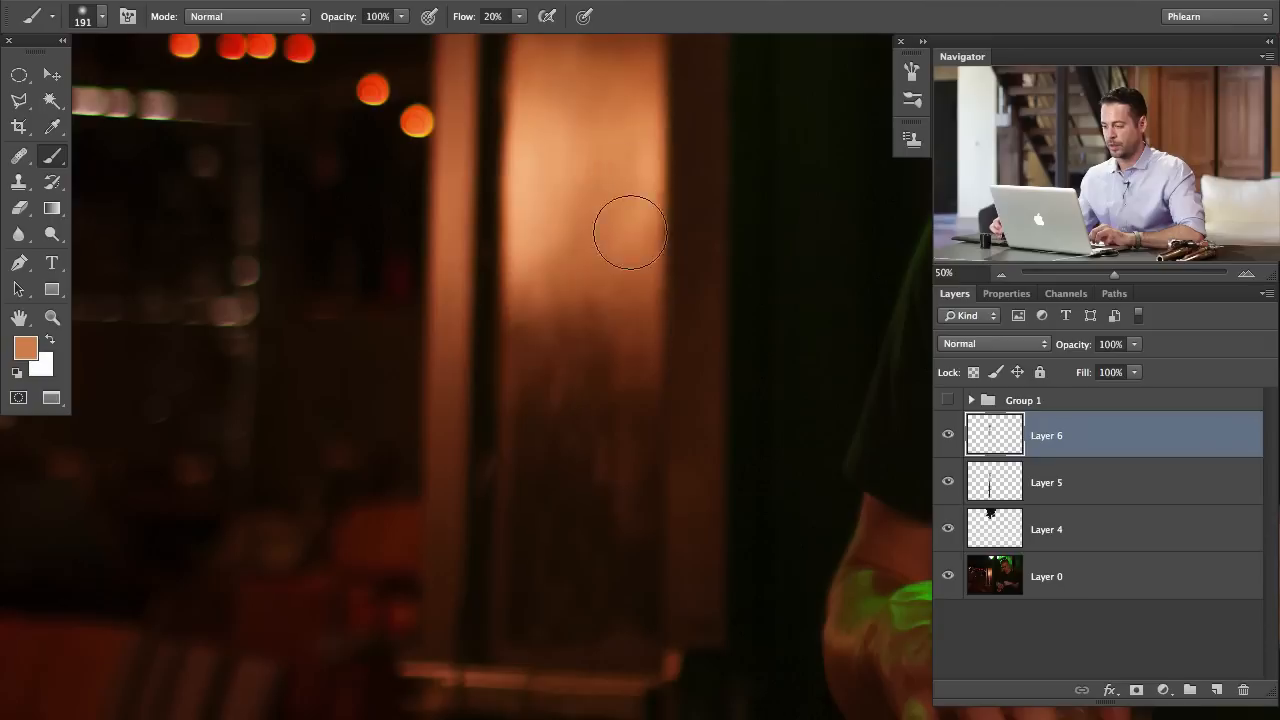
left_click(566, 207, "alt")
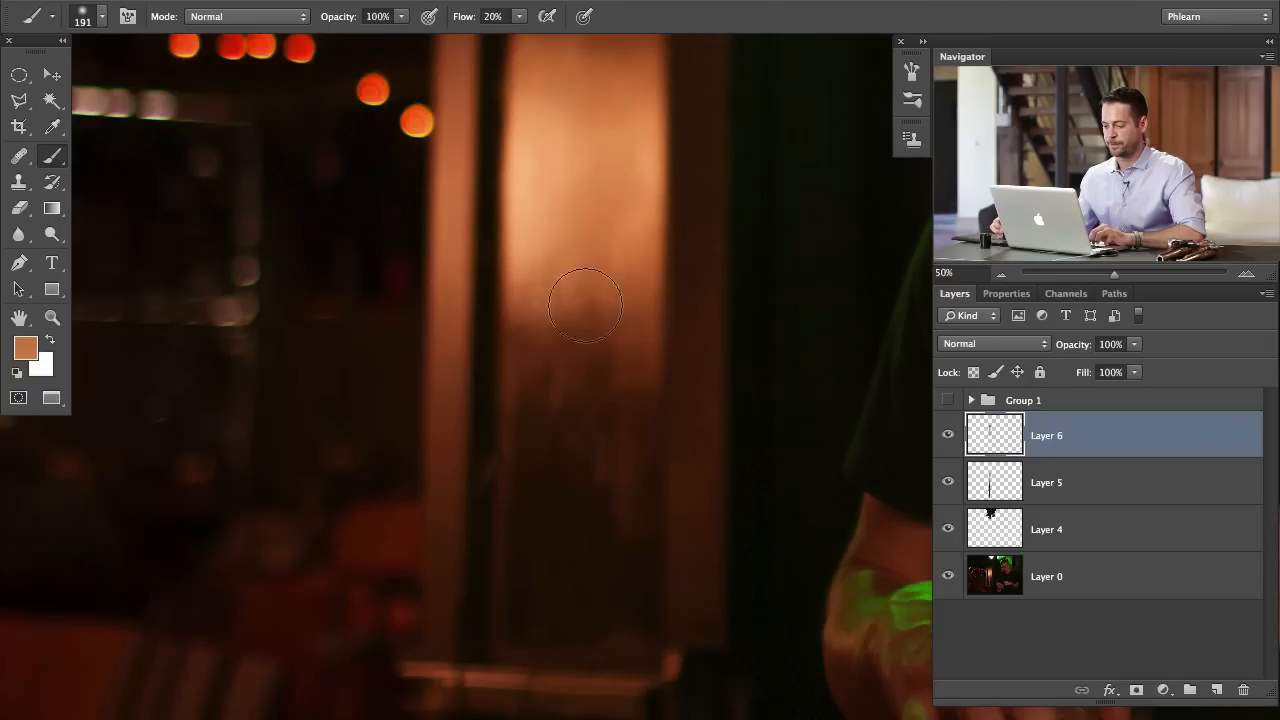
- Soften the transition beneath the lit area with sampled reddish browns and a 238 px brush
left_click(631, 341, "alt")
left_click(530, 422, "alt")
mouse_move(574, 372)
left_mouse_down()
mouse_move(544, 391)
mouse_move(644, 426)
left_mouse_up()
left_click_drag(634, 340, 650, 340)
left_click(631, 342, "alt")
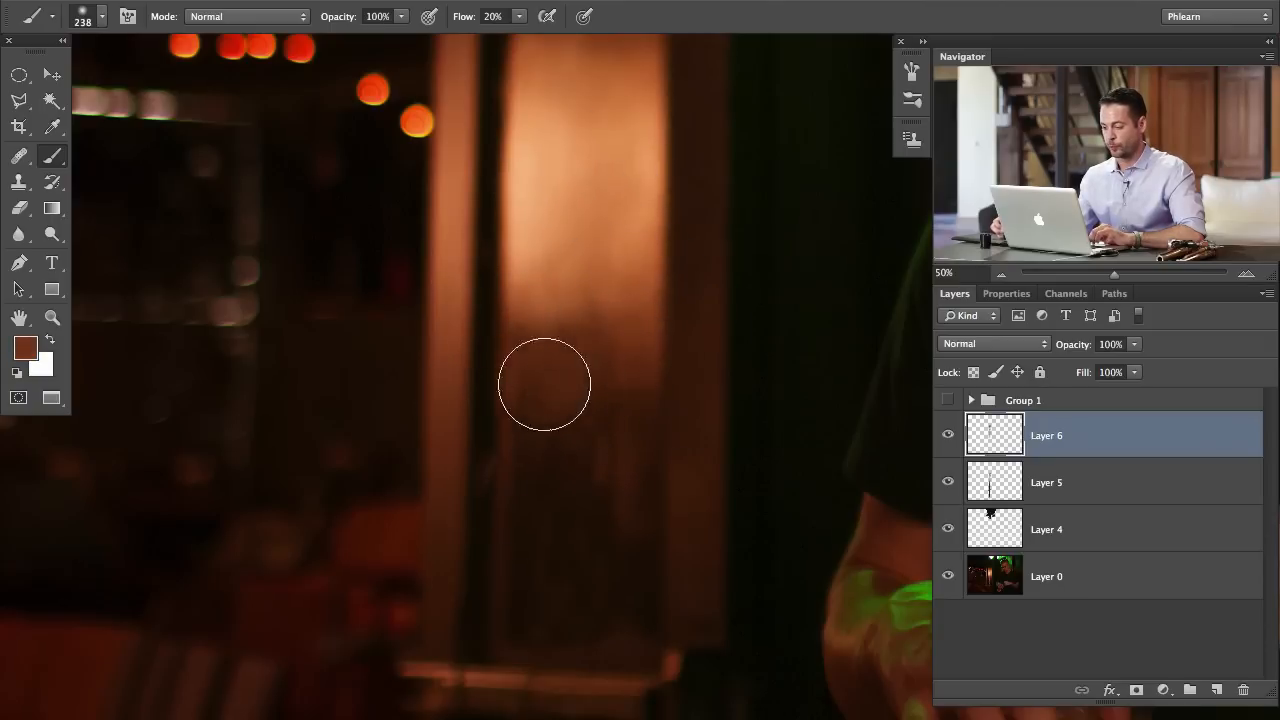
- Paint resampled dark browns over the streaks in the lower half of the wood panel
left_click(631, 423, "alt")
left_click(551, 479, "alt")
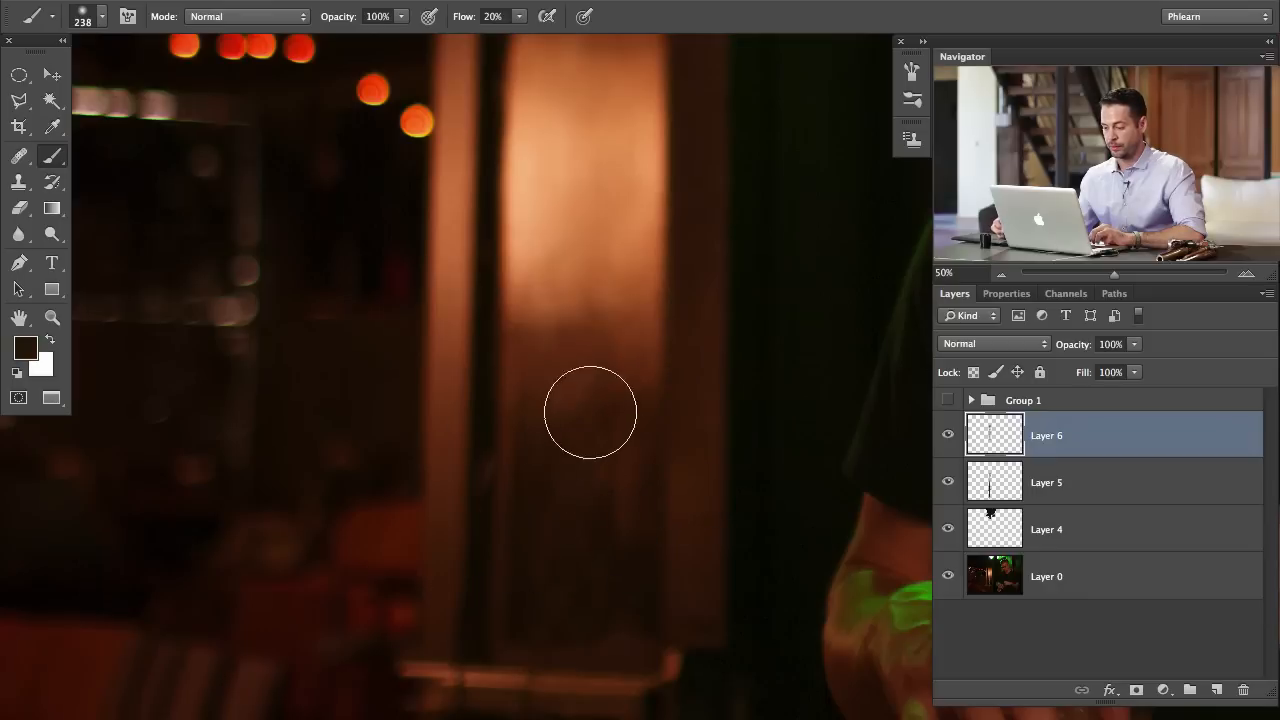
left_click_drag(591, 413, 538, 448)
left_click(583, 483, "alt")
mouse_move(617, 493)
left_mouse_down()
mouse_move(614, 539)
mouse_move(547, 612)
mouse_move(592, 600)
mouse_move(613, 464)
mouse_move(613, 593)
left_mouse_up()
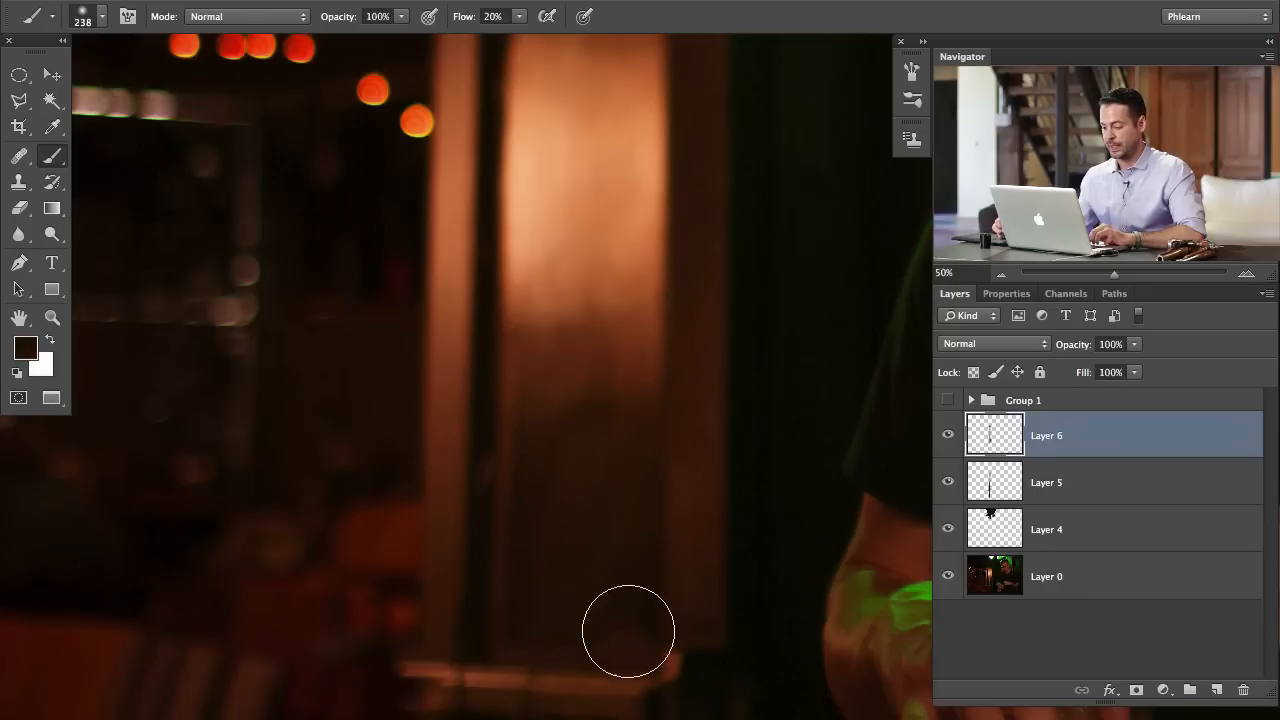
- Blend the panel's dark, reddish and orange zones into a smooth gradient using resampled tones and a 335 px brush
left_click(601, 521, "alt")
mouse_move(586, 398)
left_mouse_down()
mouse_move(606, 392)
mouse_move(560, 433)
mouse_move(557, 491)
left_mouse_up()
left_click(577, 369, "alt")
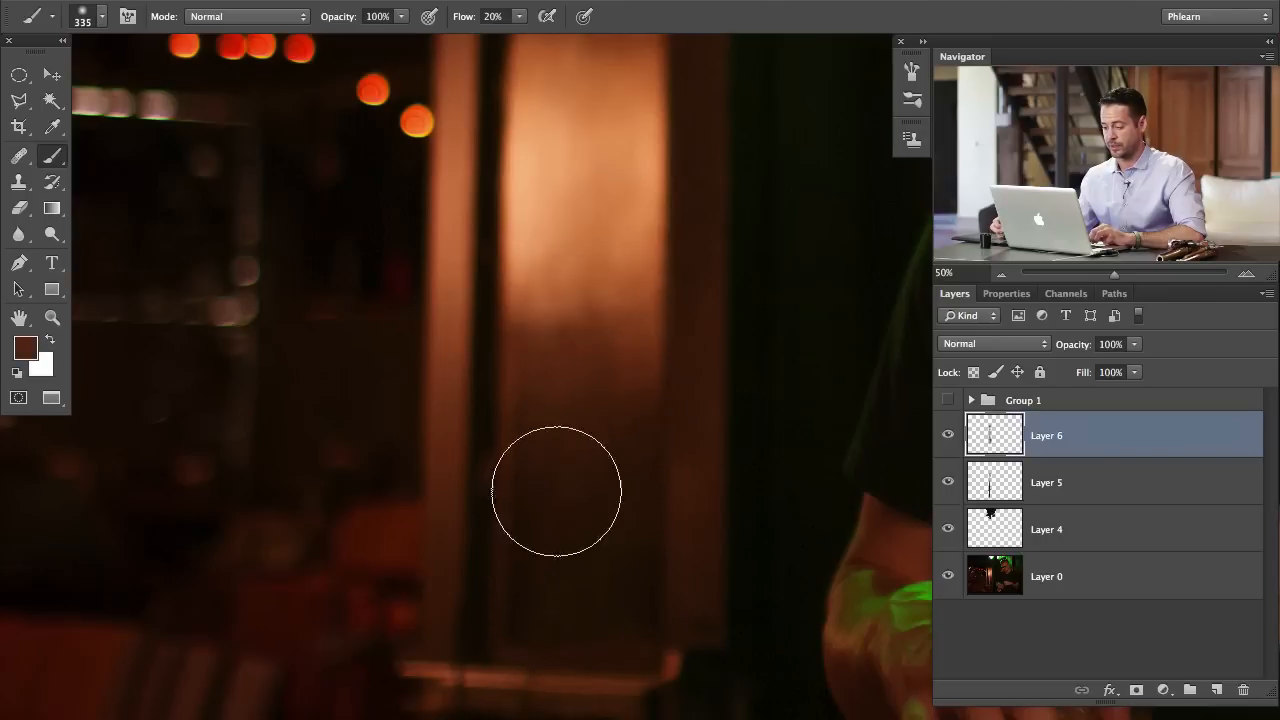
left_click(575, 285, "alt")
left_click(557, 251, "alt")
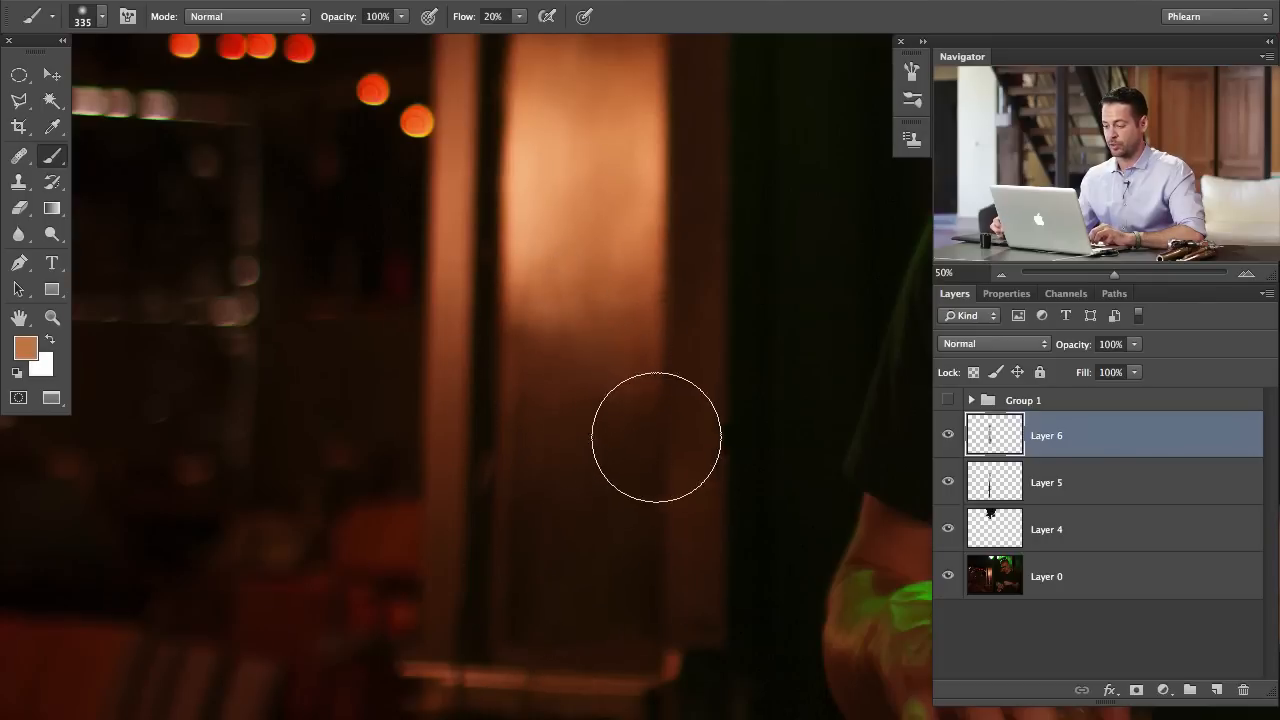
mouse_move(640, 549)
left_mouse_down()
mouse_move(597, 626)
mouse_move(597, 489)
mouse_move(590, 528)
left_mouse_up()
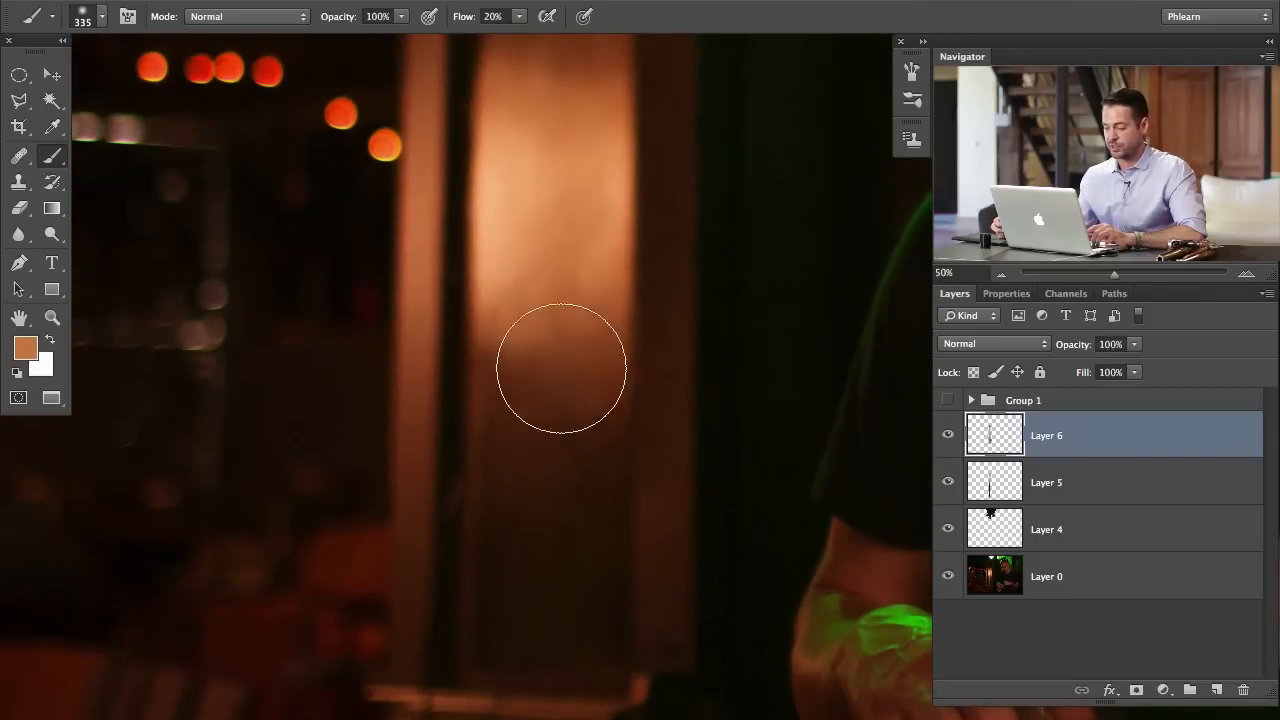
- Touch up the shadow along the underside of the ledge below the panel with sampled near-black browns, reducing the brush to 16 px
left_click_drag(560, 395, 490, 410)
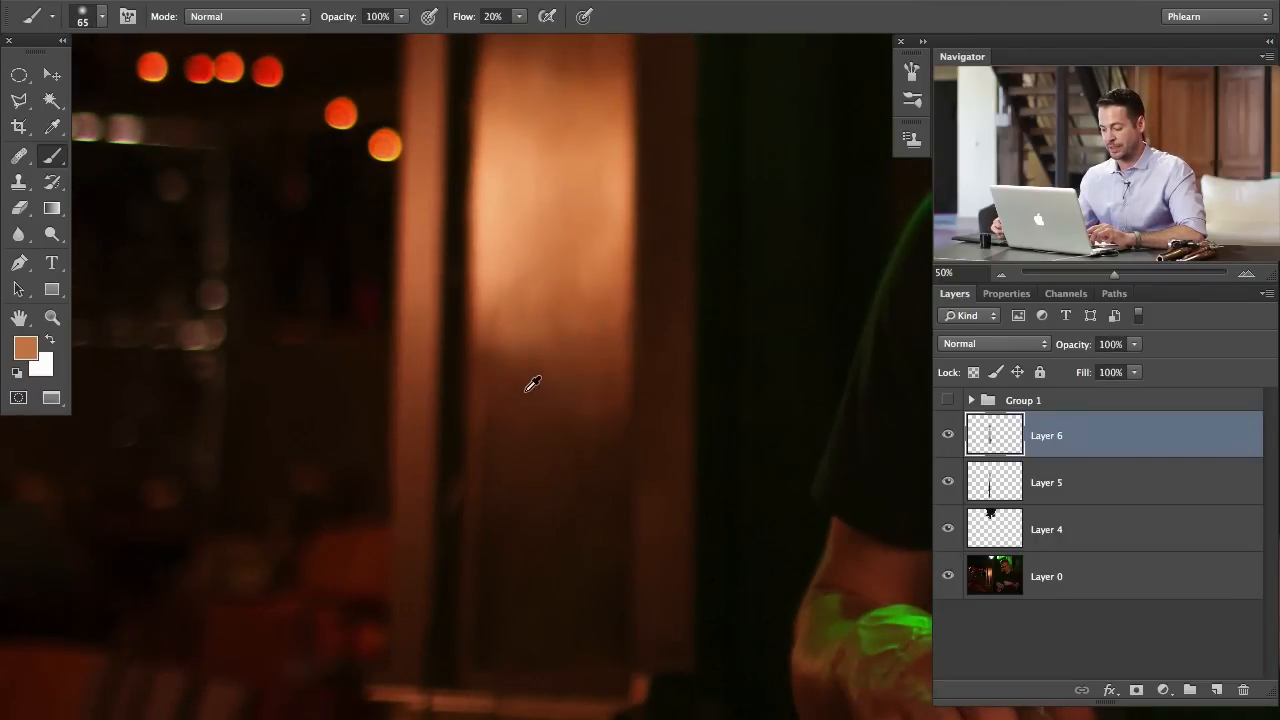
scroll(617, 440, "down", 5)
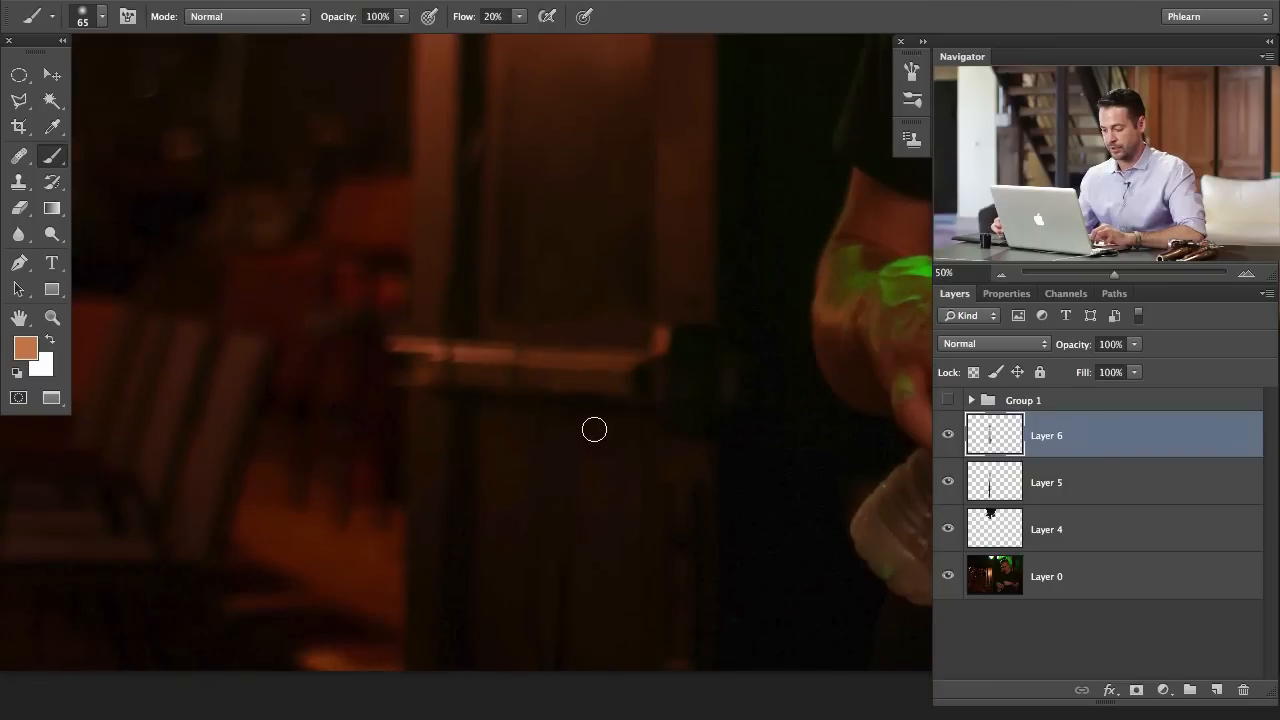
key("d")
left_click_drag(571, 400, 563, 408)
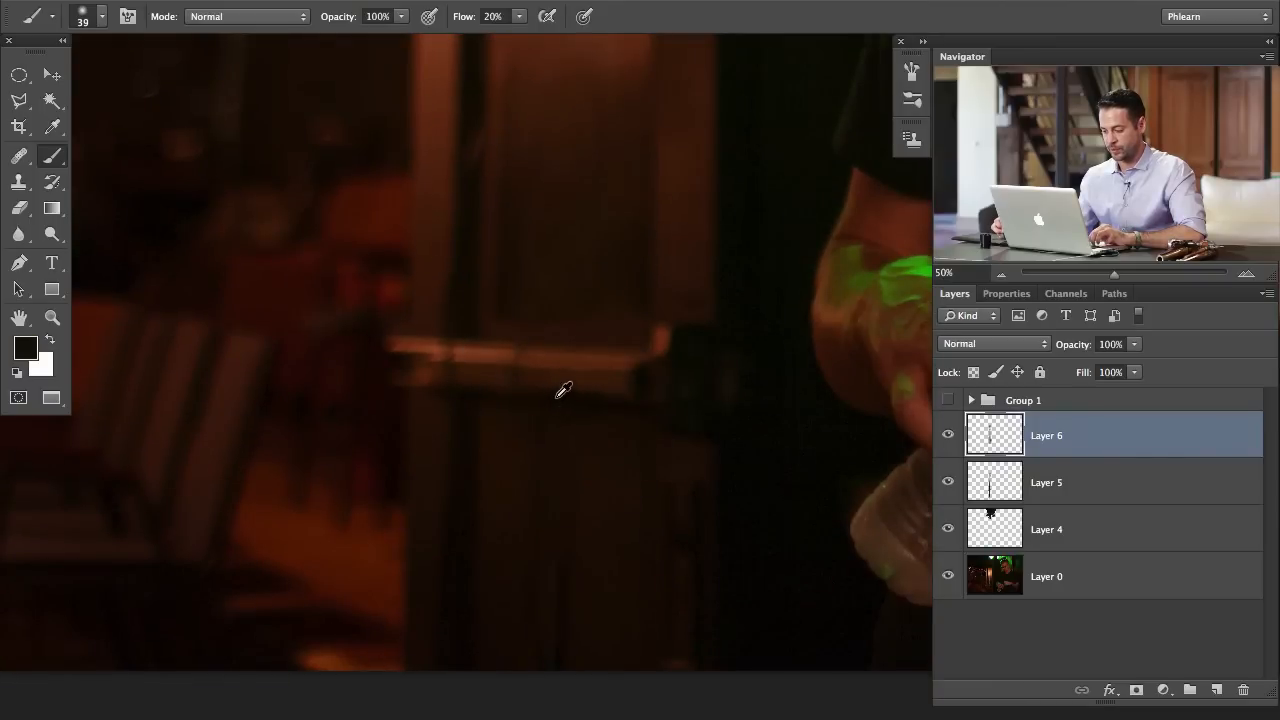
key("super+plus")
key("super+plus")
key("super+plus")
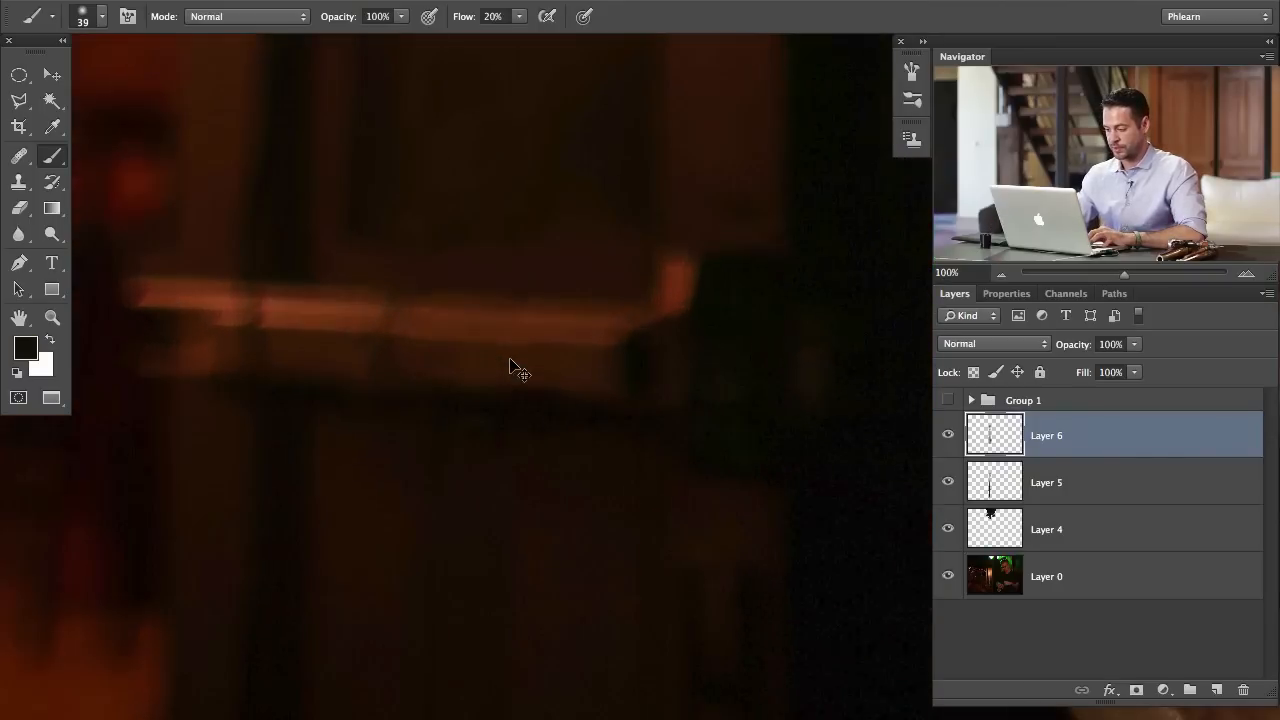
left_click_drag(378, 497, 631, 545)
mouse_move(537, 391)
left_mouse_down()
mouse_move(514, 394)
mouse_move(538, 382)
left_mouse_up()
left_click(533, 391, "alt")
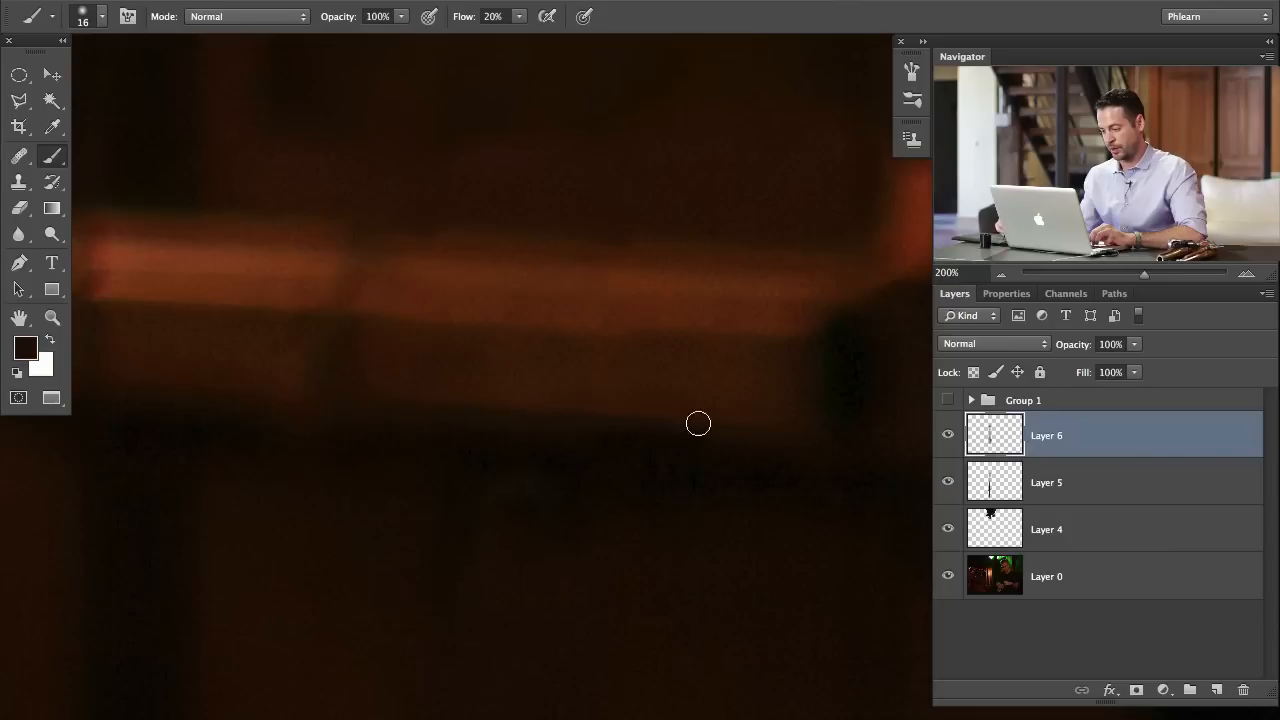
- Clean up the ledge's upper edge and front face with sampled dark reddish browns and a 24 px brush
left_click_drag(570, 266, 645, 264)
left_click(665, 248, "alt")
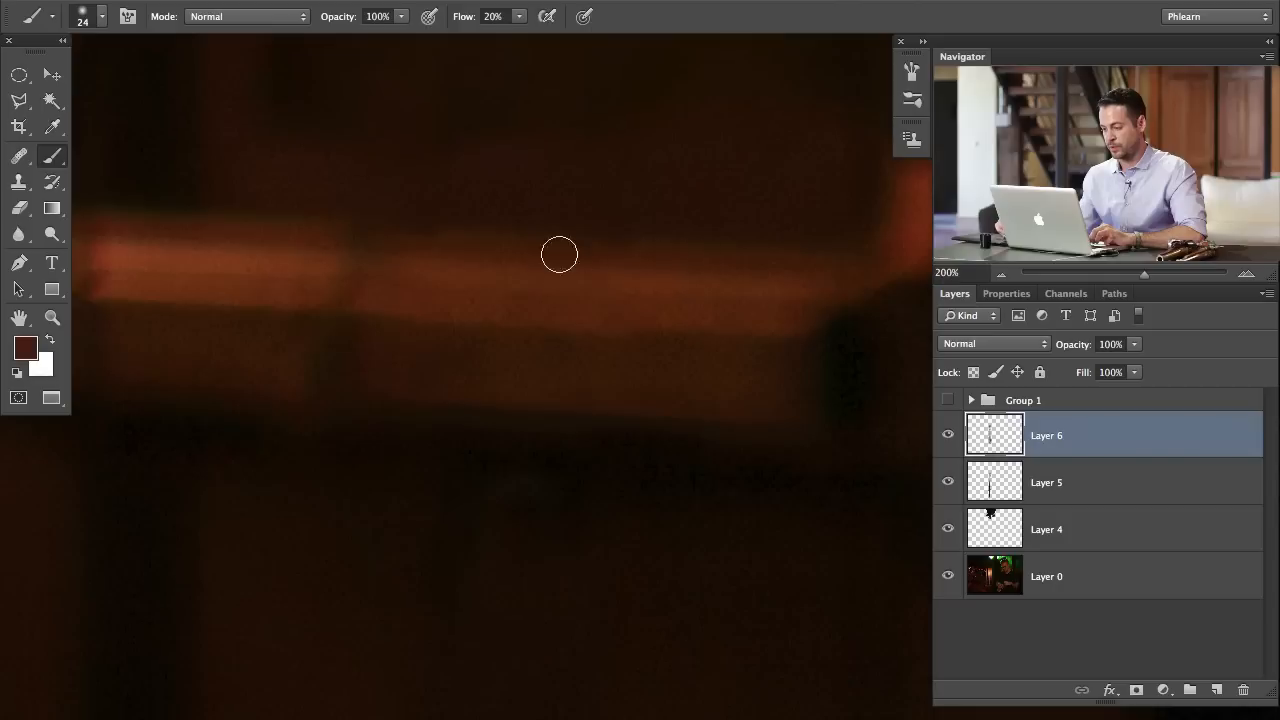
left_click(421, 221, "alt")
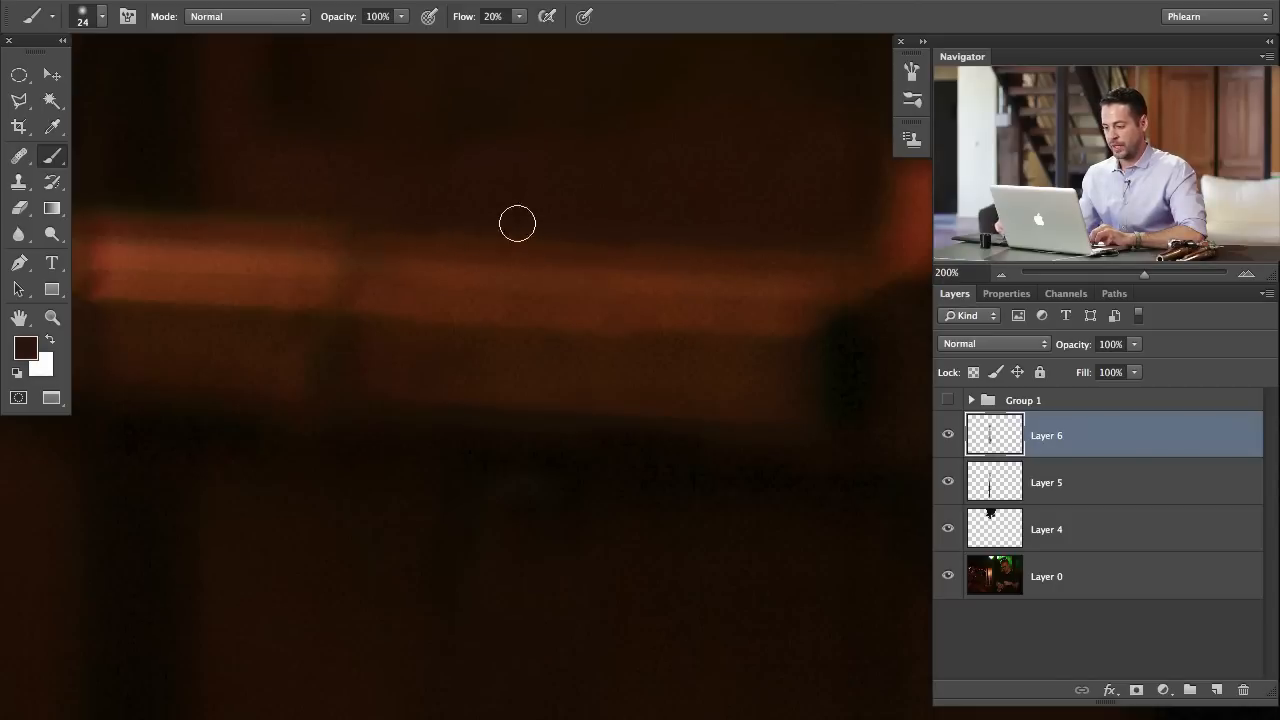
left_click(410, 356, "alt")
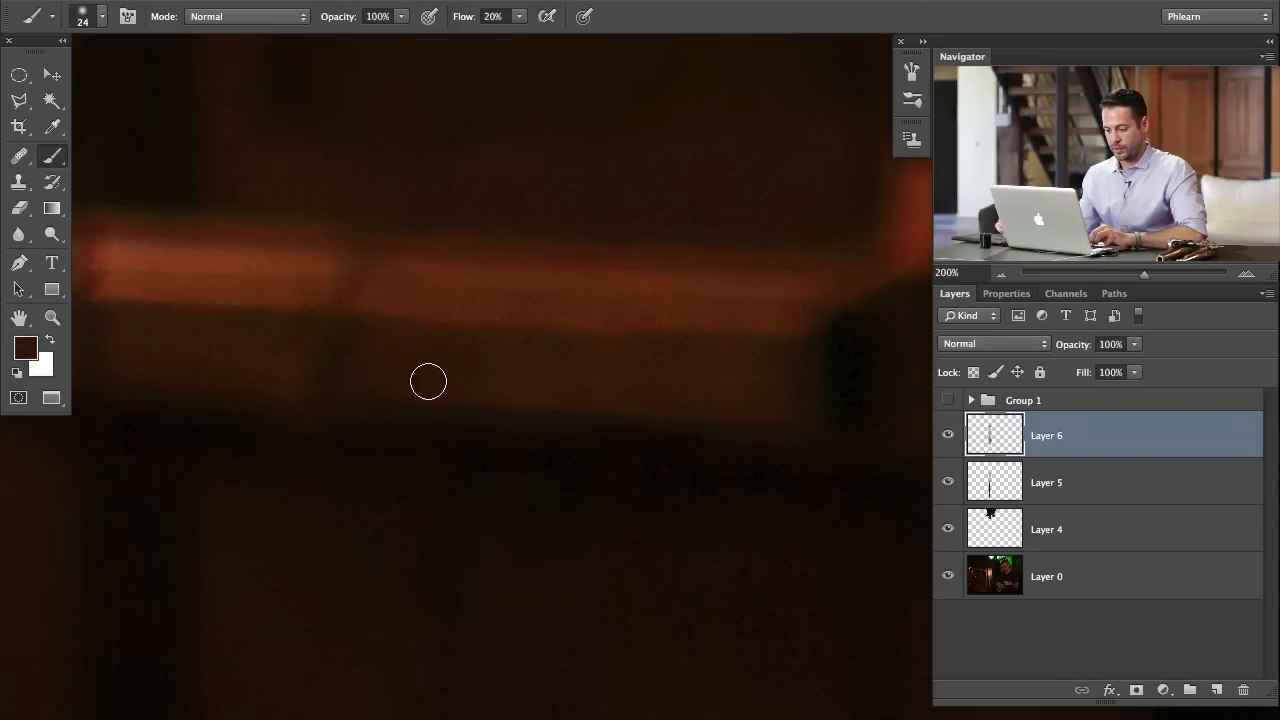
left_click(374, 438, "alt")
- Paint over the dark seam across the ledge's bright strip with orange-brown tones resampled from beside it
left_click(390, 295, "alt")
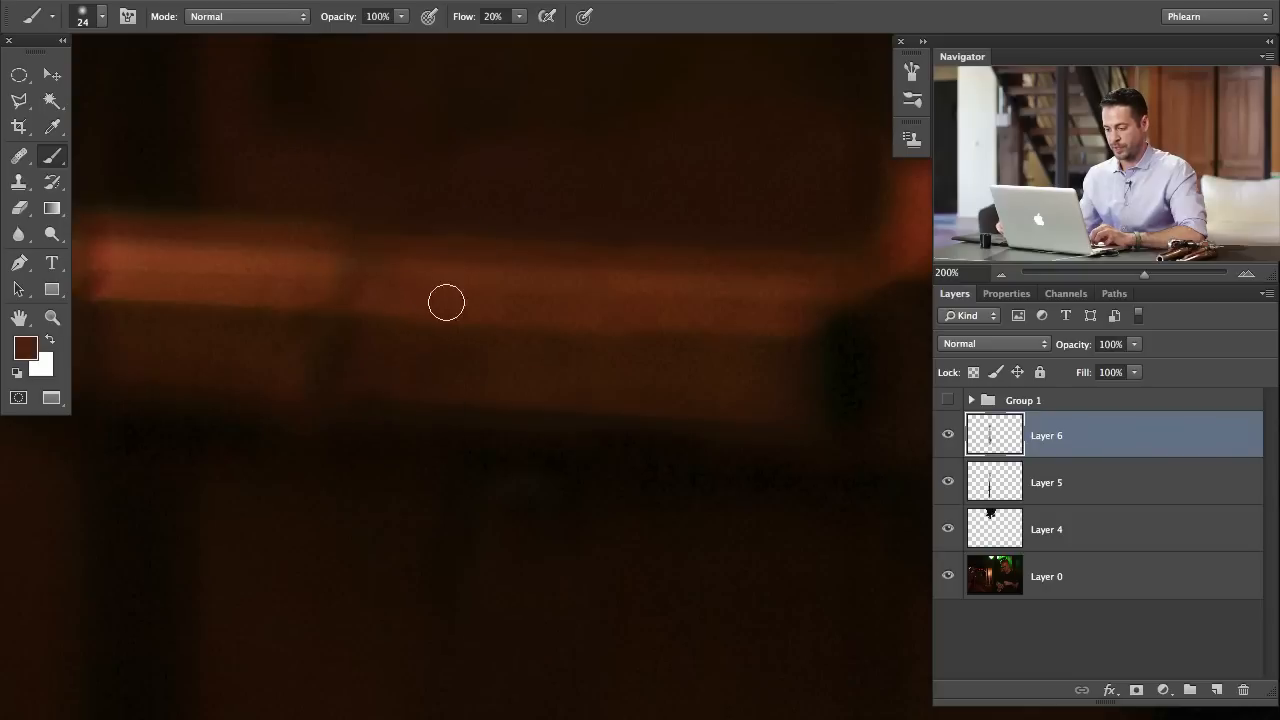
left_click(298, 253, "alt")
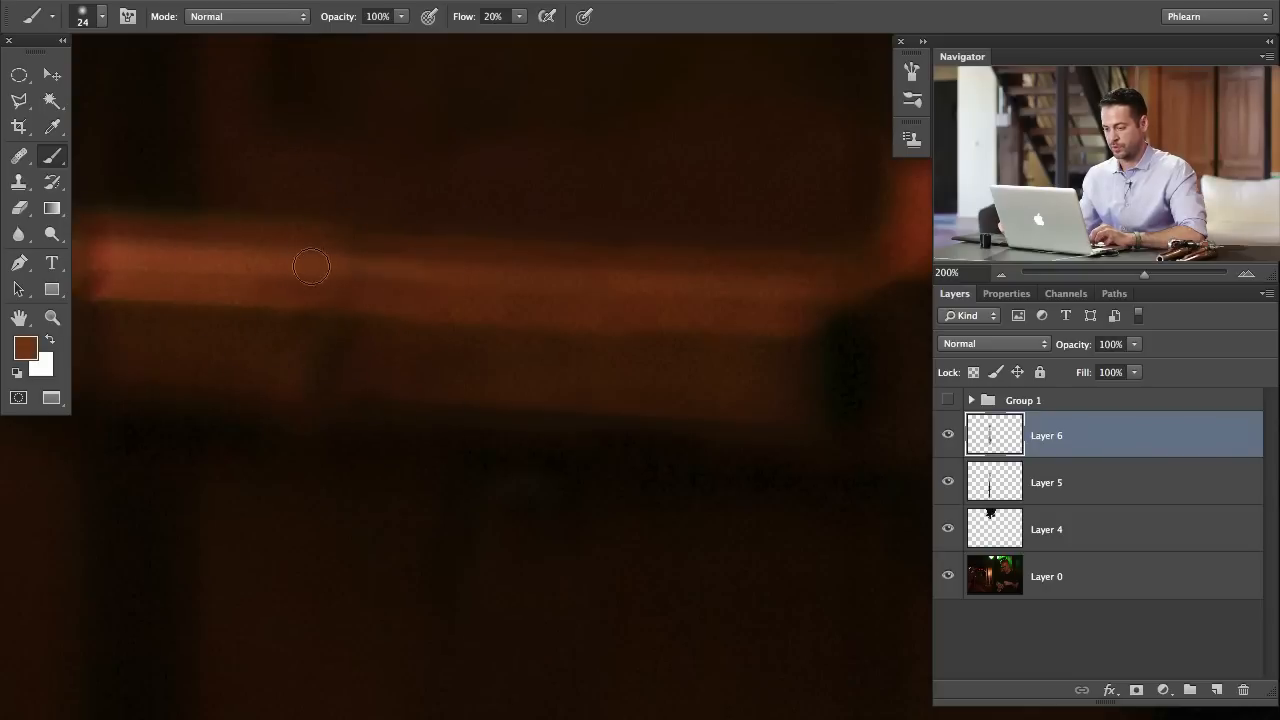
left_click(335, 294, "alt")
left_click(352, 268, "alt")
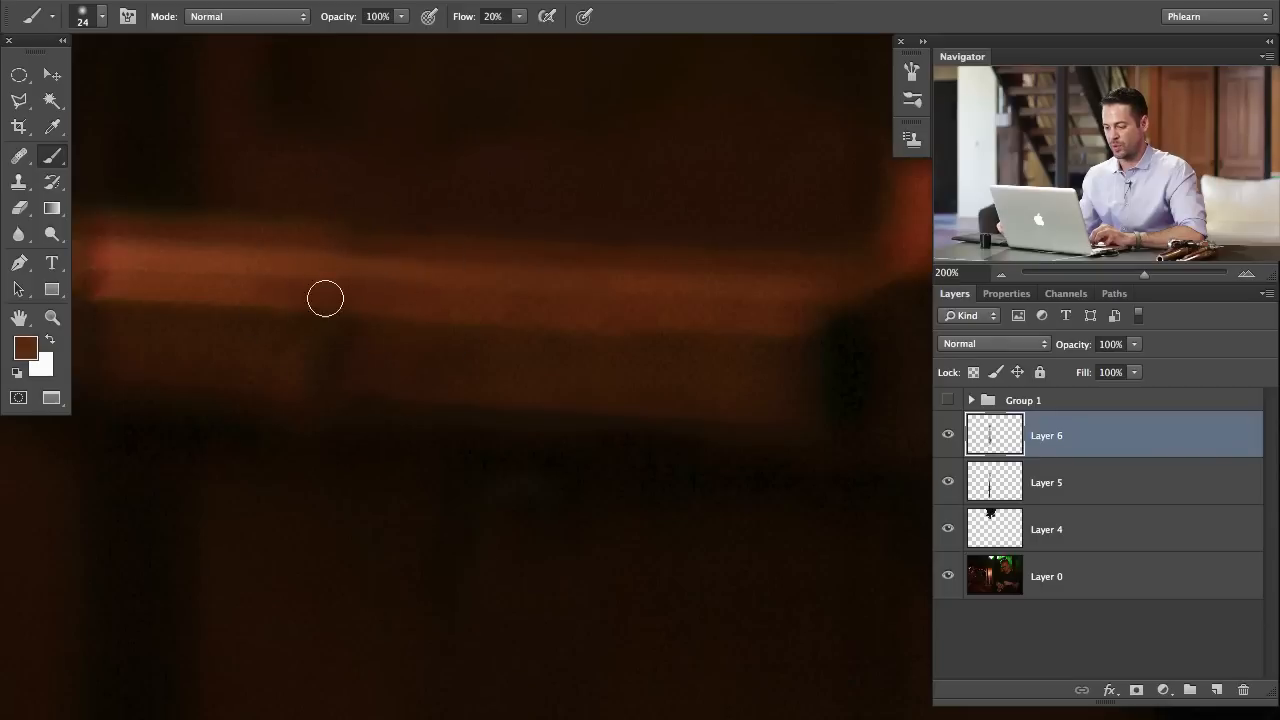
left_click(391, 359, "alt")
left_click(240, 285, "alt")
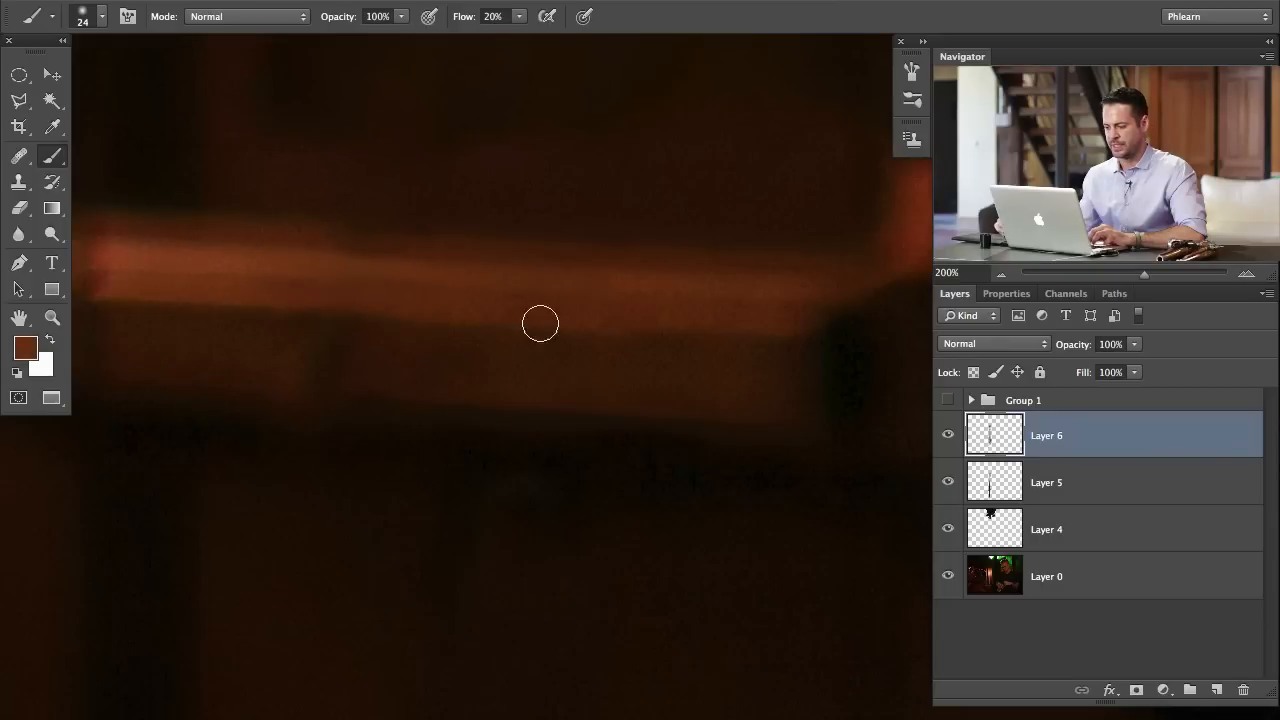
left_click(490, 1)
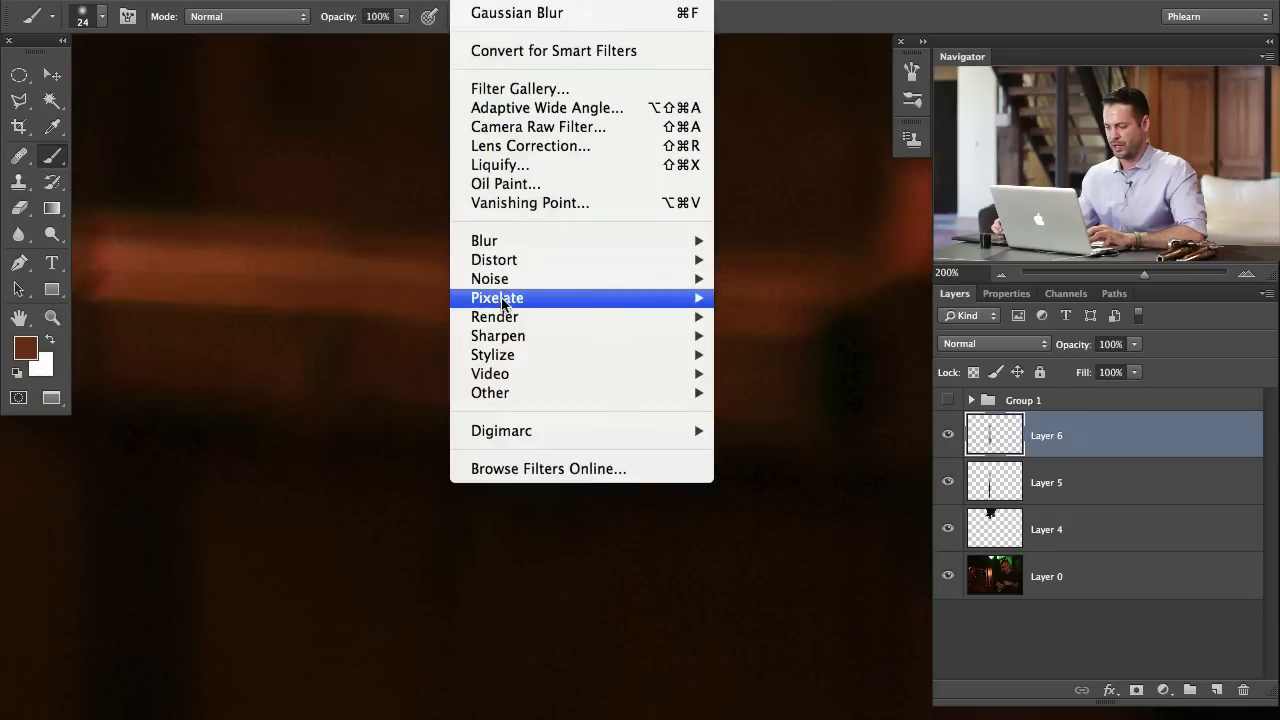
mouse_move(505, 280)
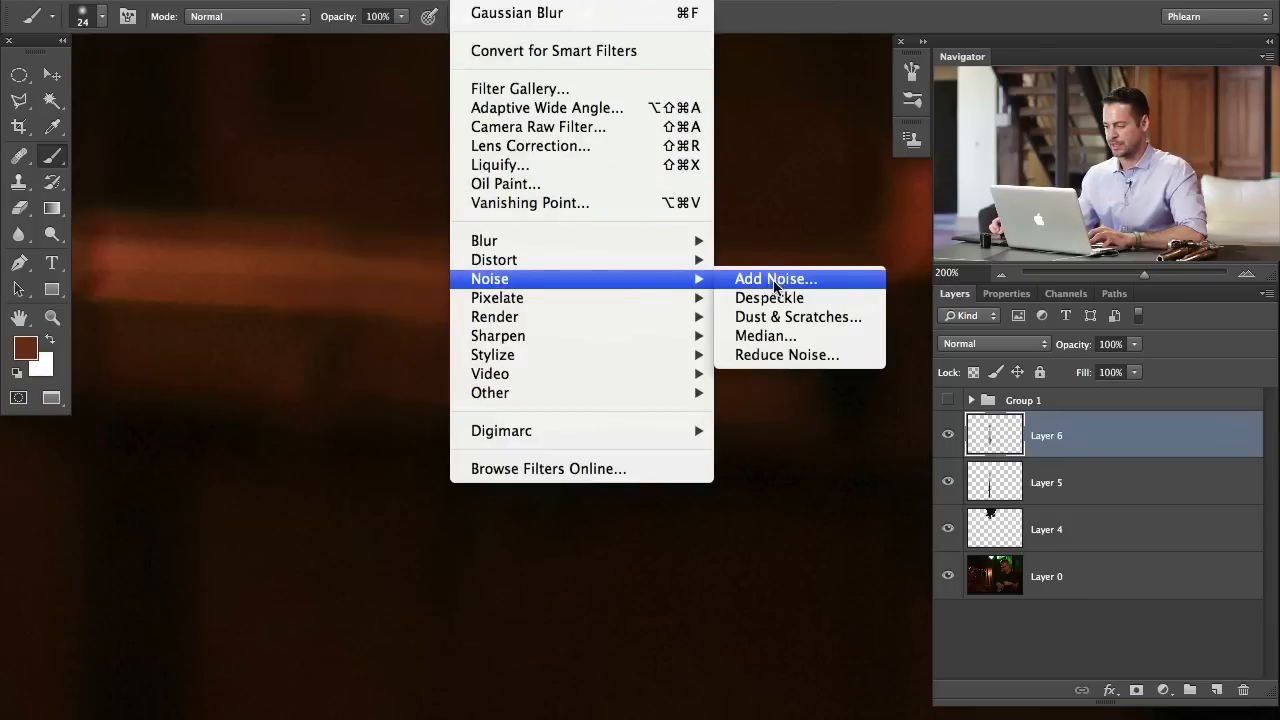
left_click(345, 283)
left_click_drag(425, 378, 452, 370)
- Add a new layer above Layer 6 and fill it with 50% Gray at 100% opacity
left_click(1216, 690)
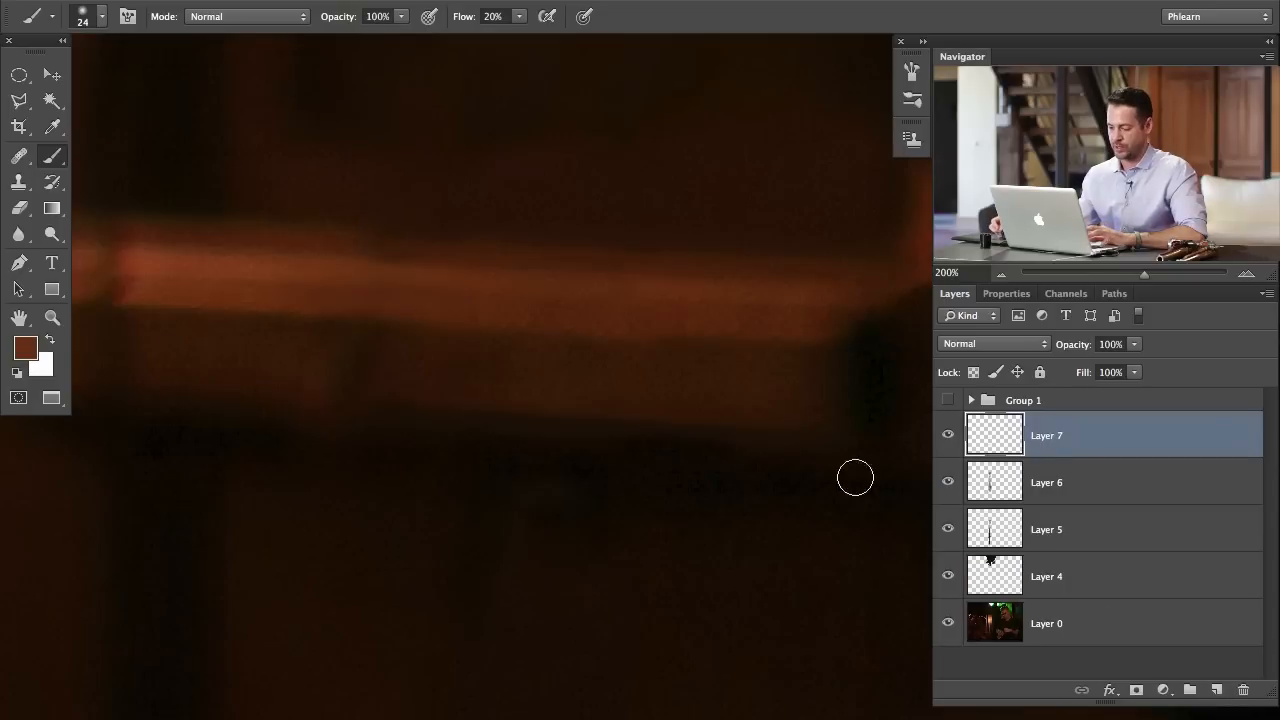
left_click_drag(660, 390, 656, 512)
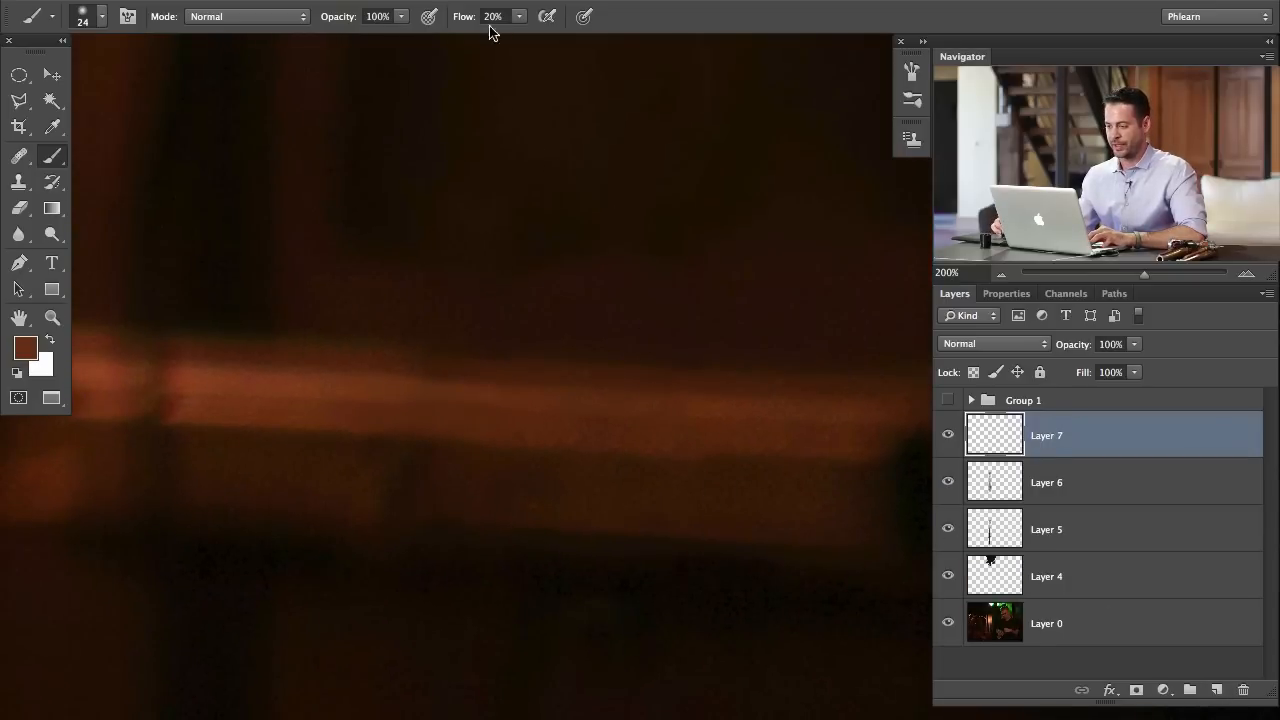
key("shift+F5")
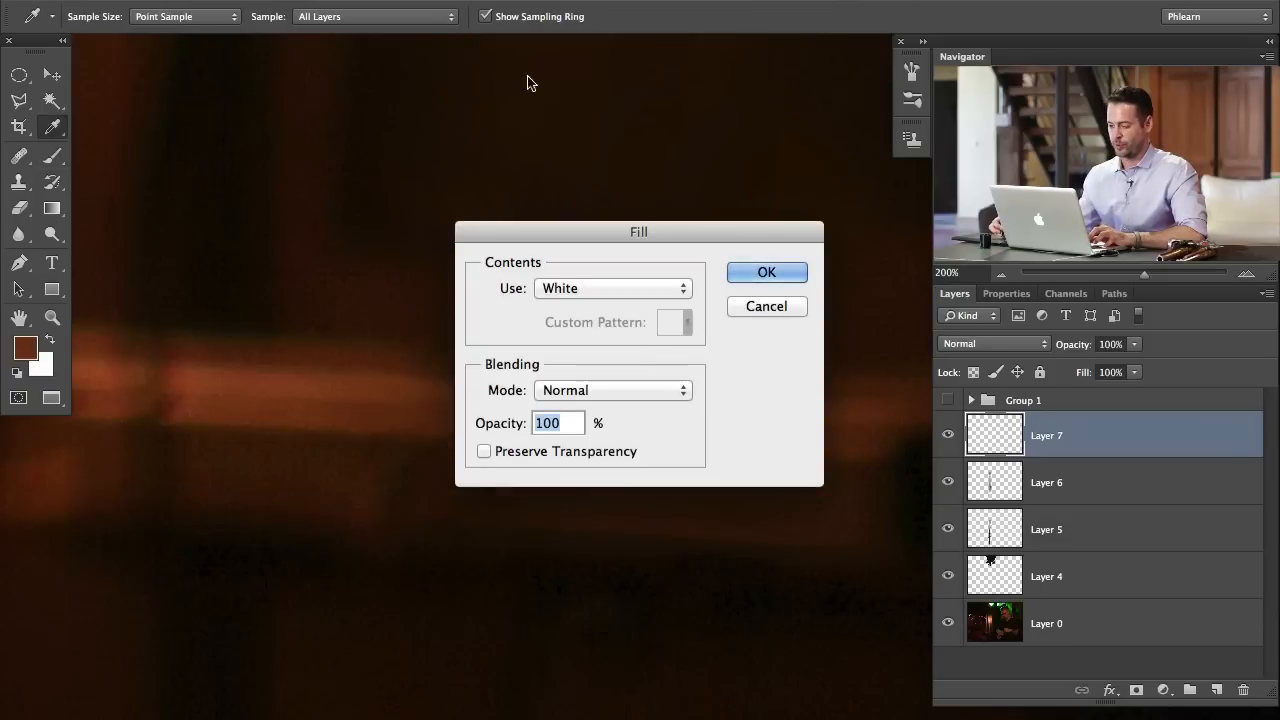
left_click(635, 285)
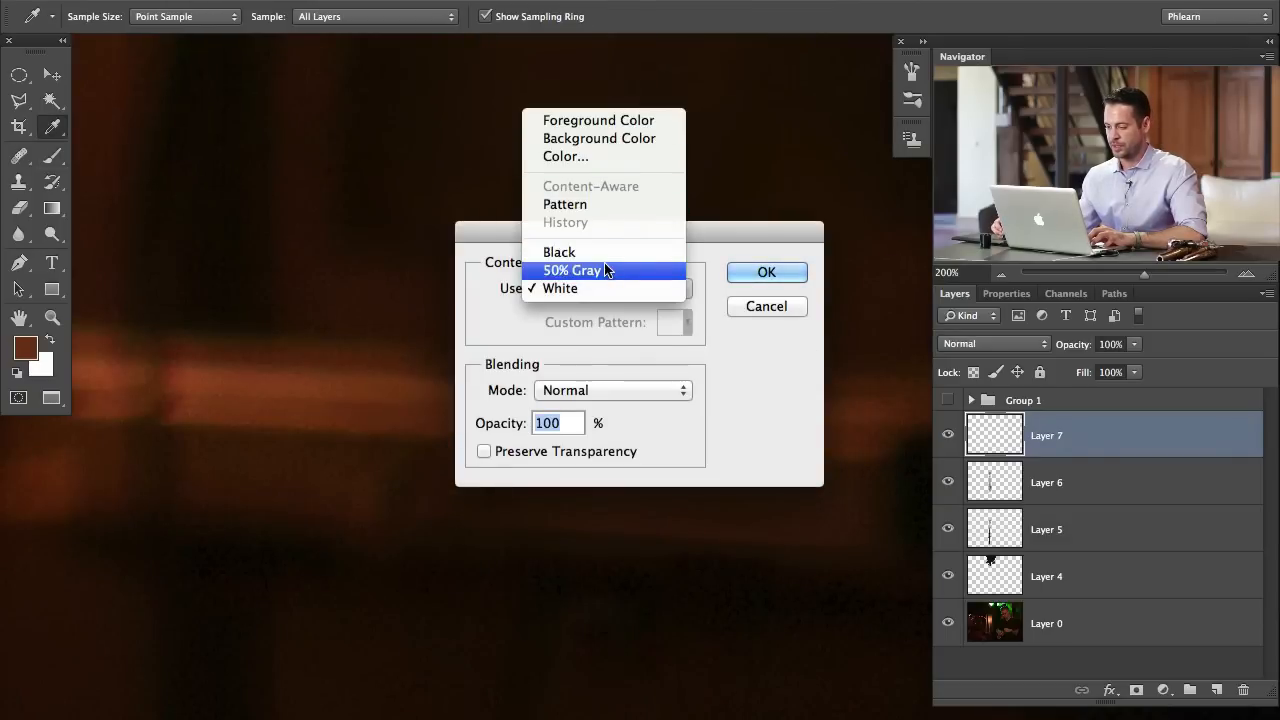
left_click(608, 270)
left_click(792, 270)
key("b")
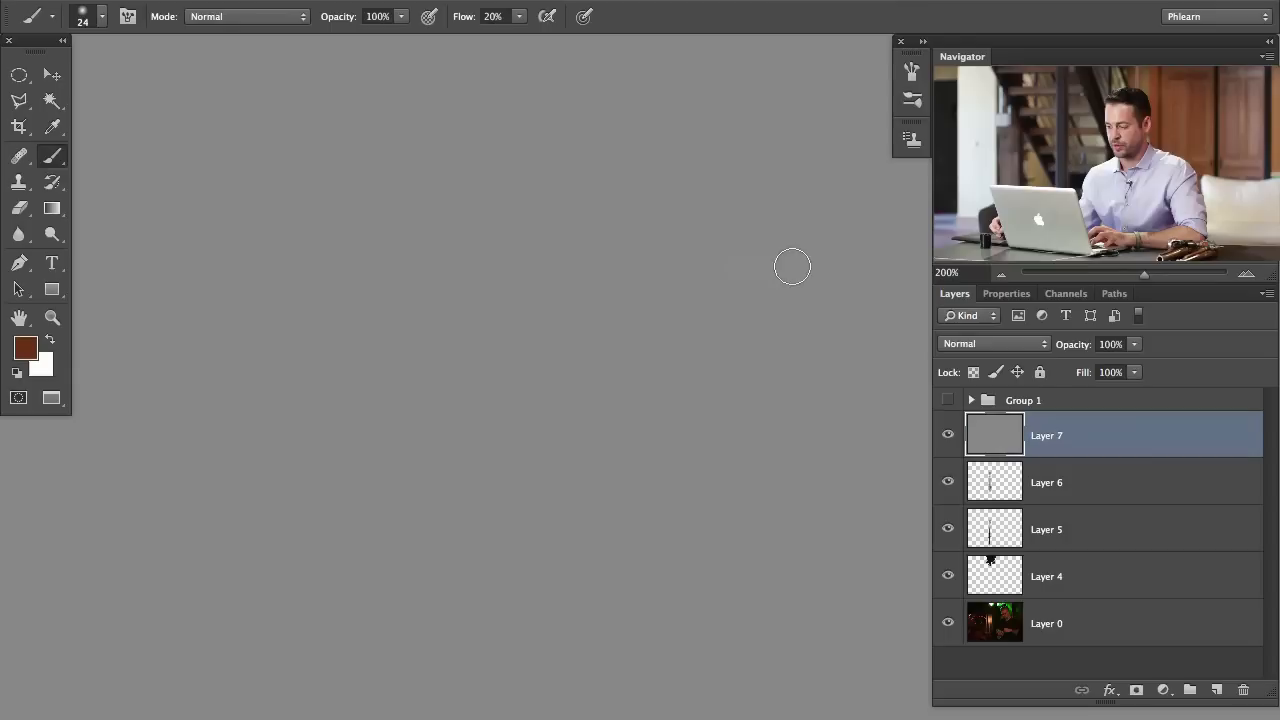
- Apply the Add Noise filter to the gray layer and set its blend mode to Soft Light
left_click(467, 5)
mouse_move(680, 279)
left_click(881, 283)
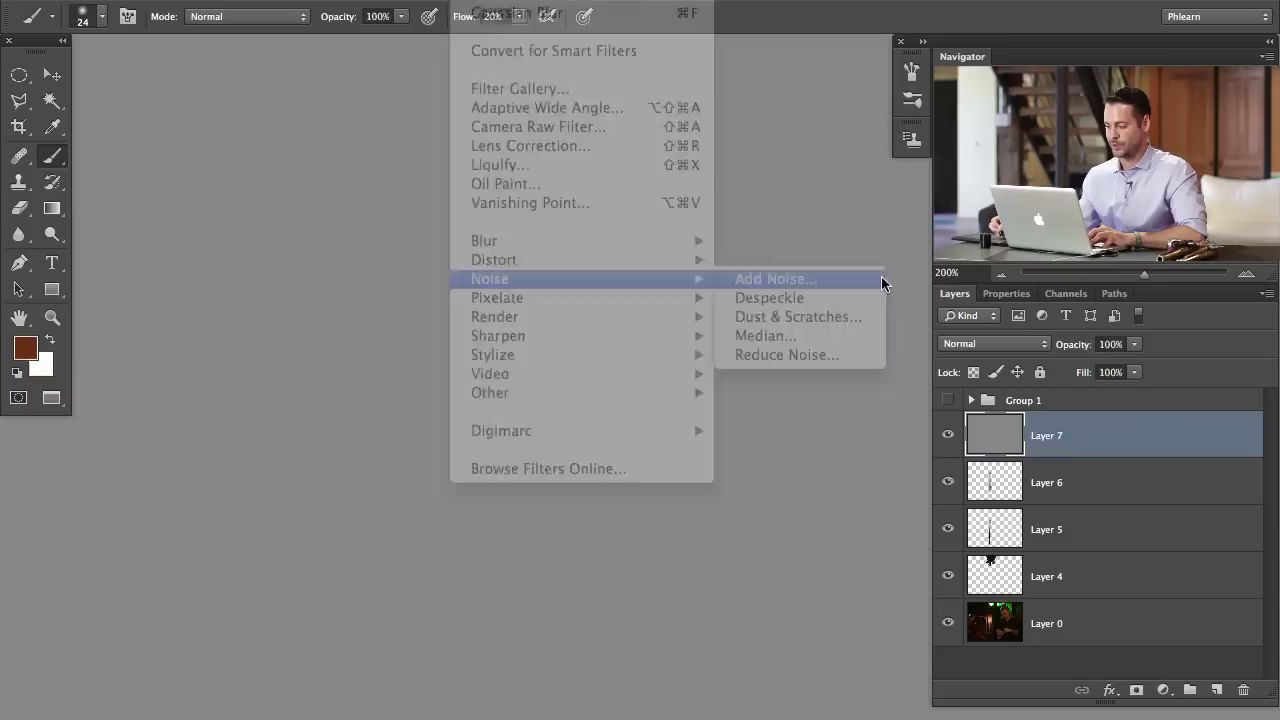
left_click(750, 186)
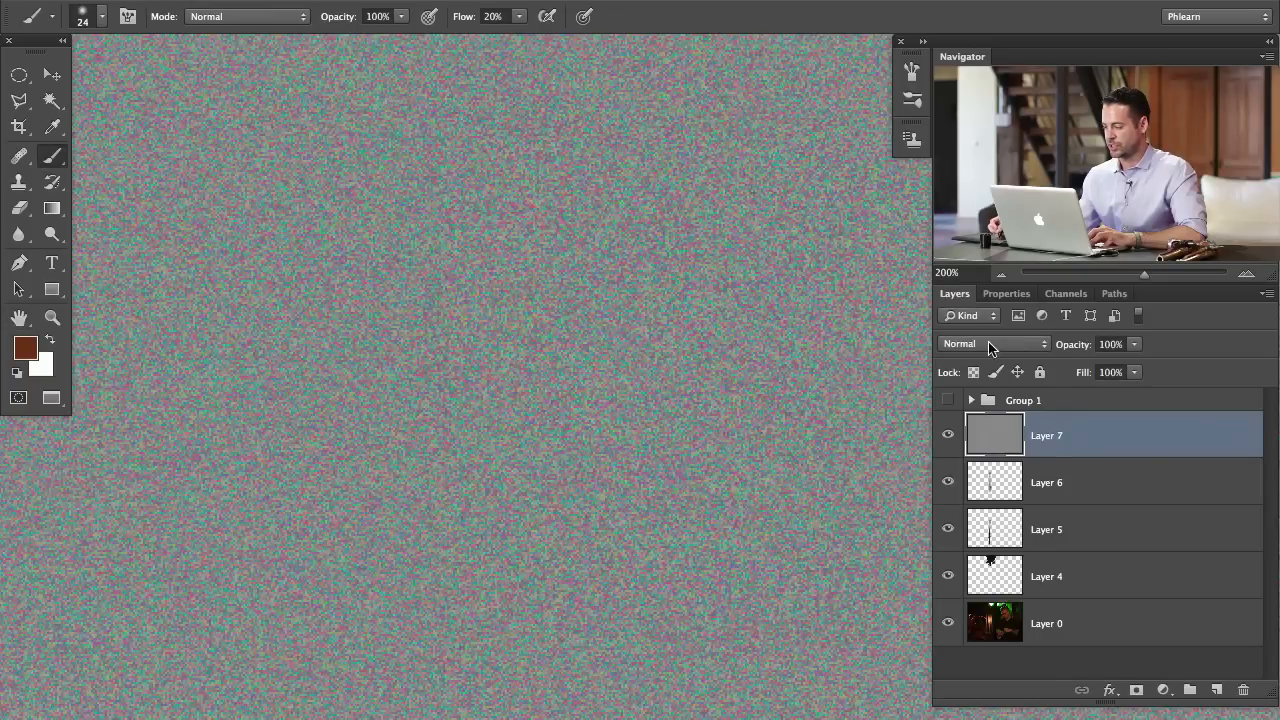
left_click(988, 343)
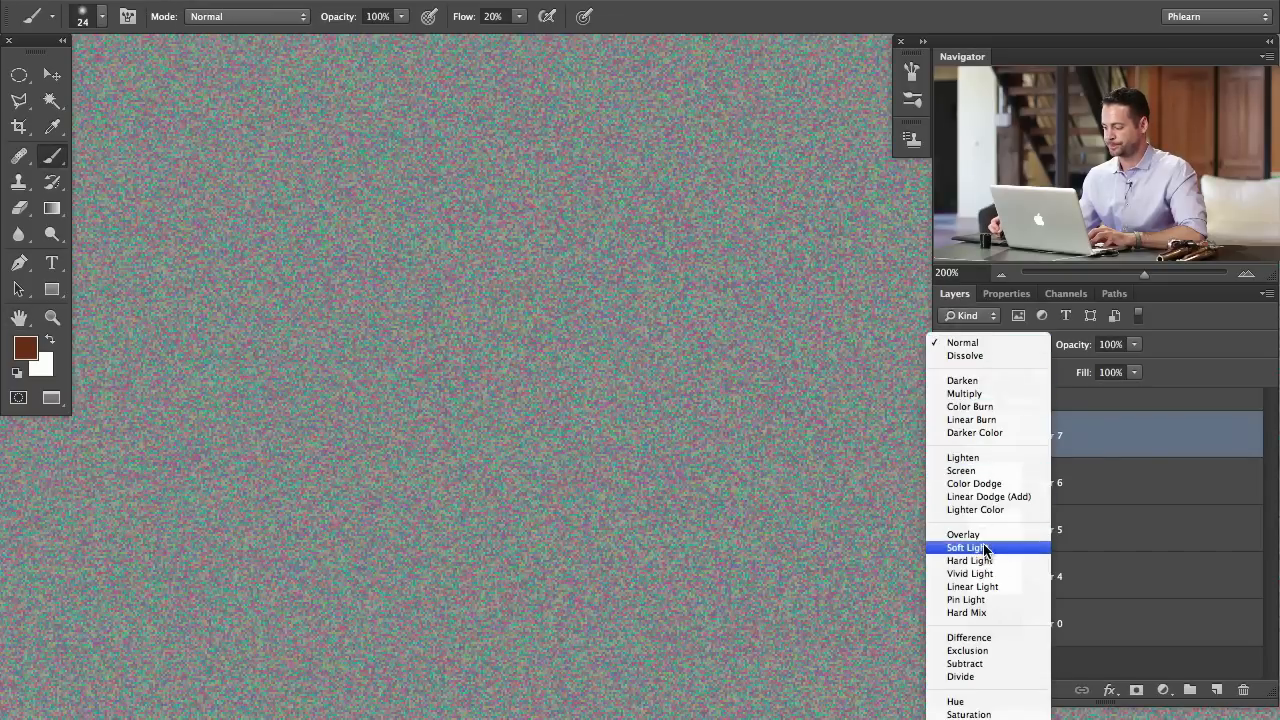
left_click(985, 548)
- Set the noise layer's opacity to 15% and compare the image with the layer hidden and shown
left_click(950, 437)
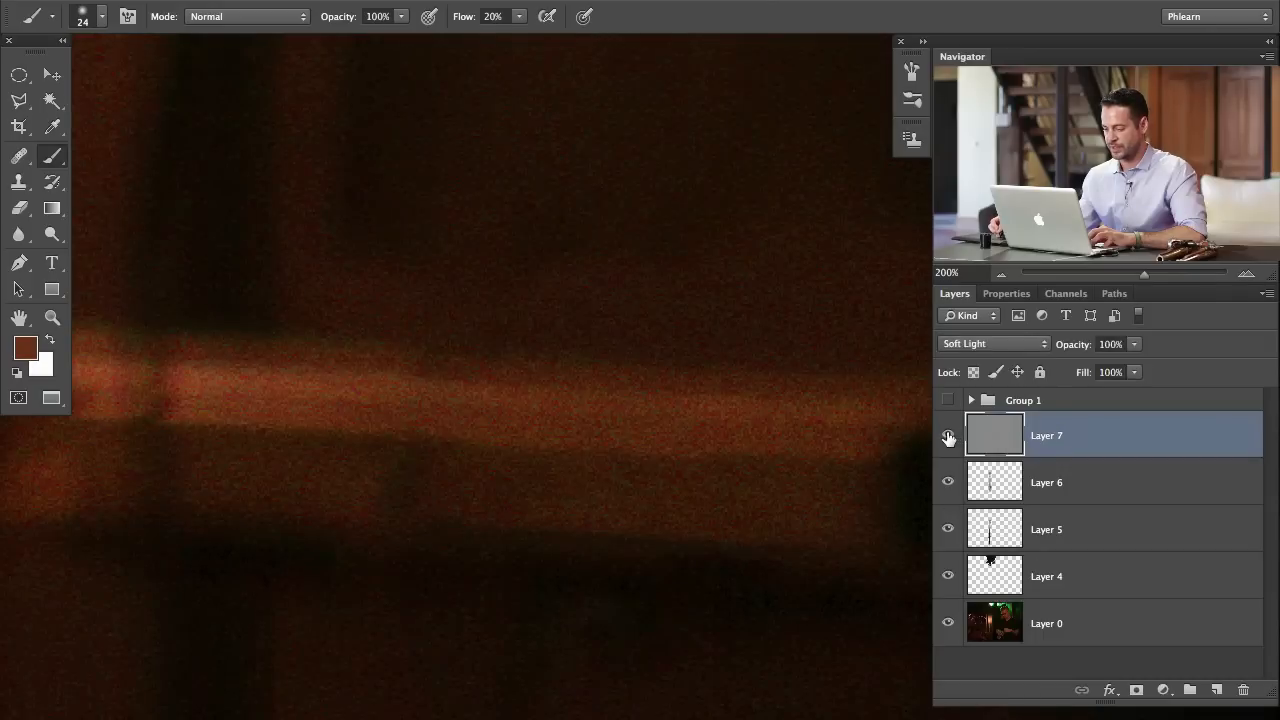
left_click(950, 437)
left_click(950, 437)
left_click_drag(1074, 345, 1038, 356)
left_click(947, 437)
left_click(947, 437)
left_click(947, 437)
left_click(947, 437)
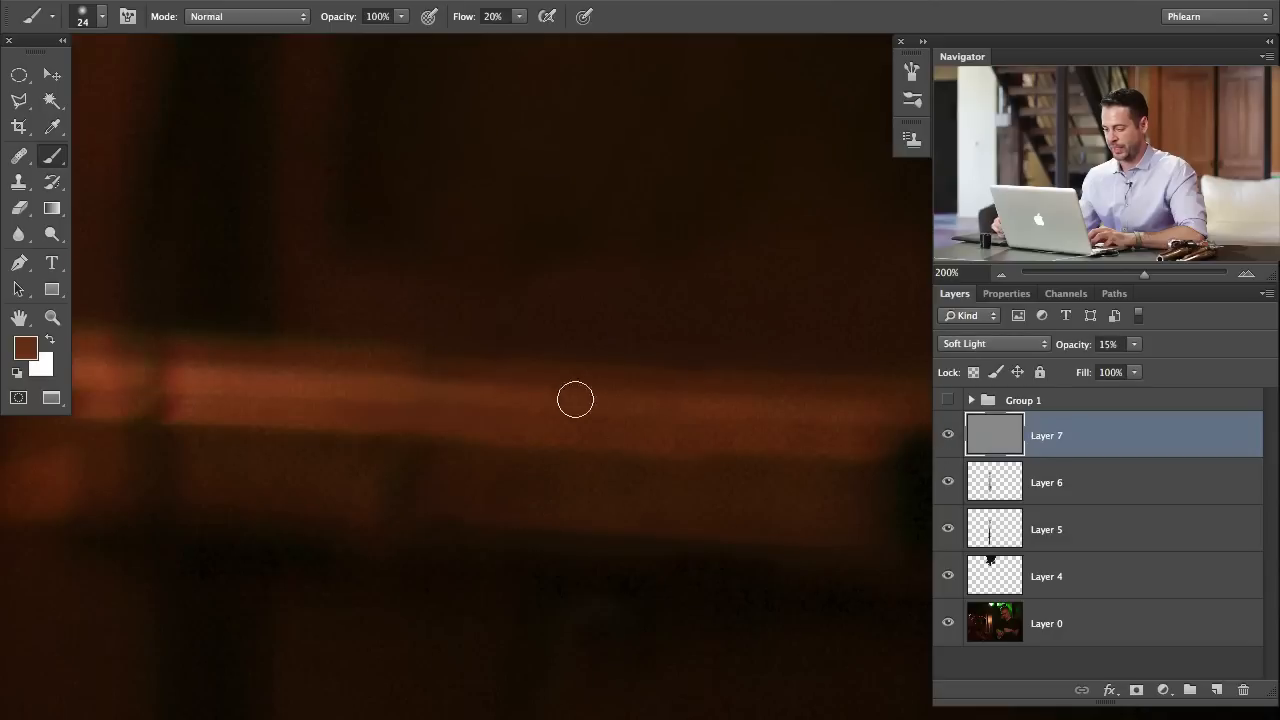
- Delete the noise layer
left_click_drag(630, 584, 640, 691)
key("Delete")
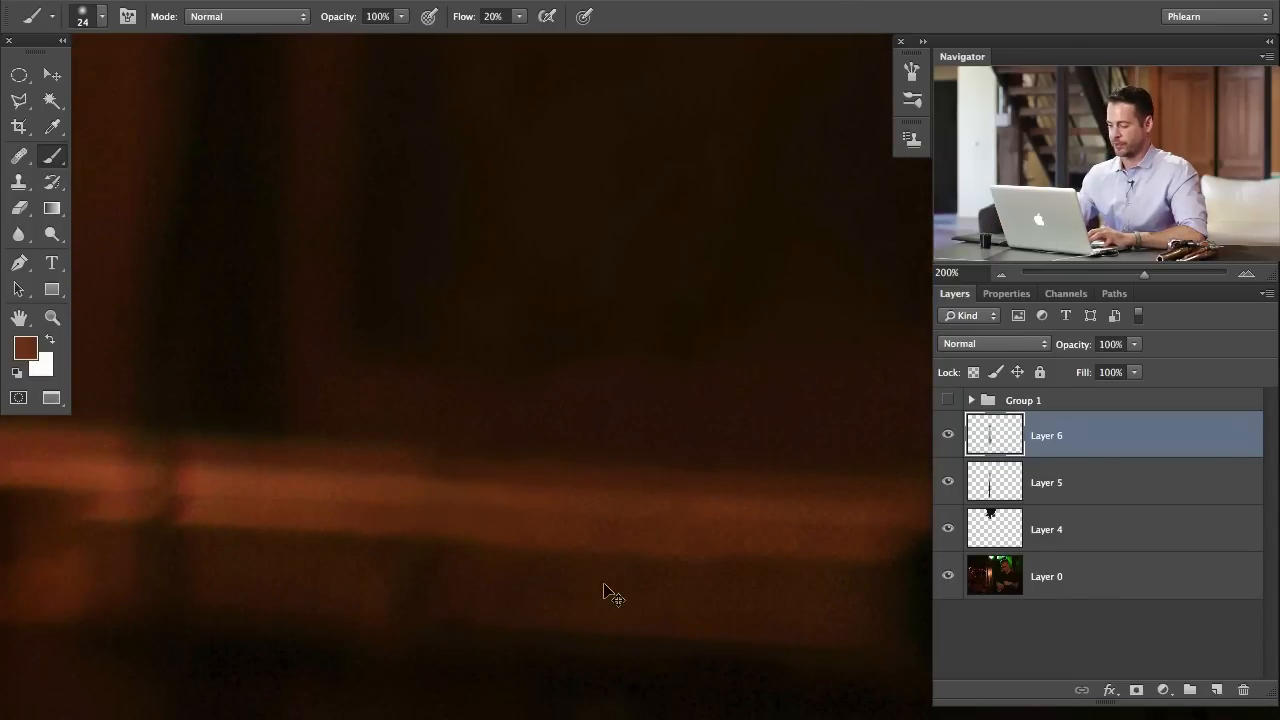
- Enlarge the brush to 84 px and sample the dark brown just above the ledge
key("super+minus")
key("super+minus")
key("super+minus")
key("super+minus")
key("super+minus")
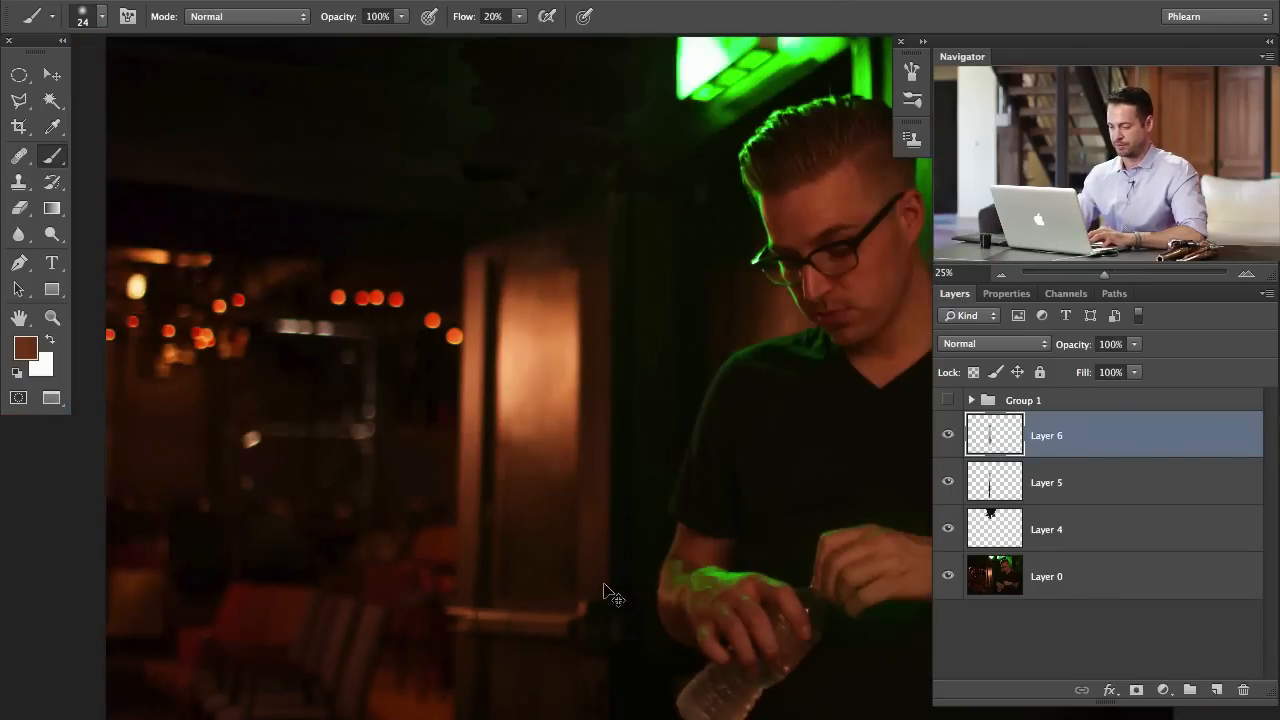
left_click_drag(541, 427, 543, 257)
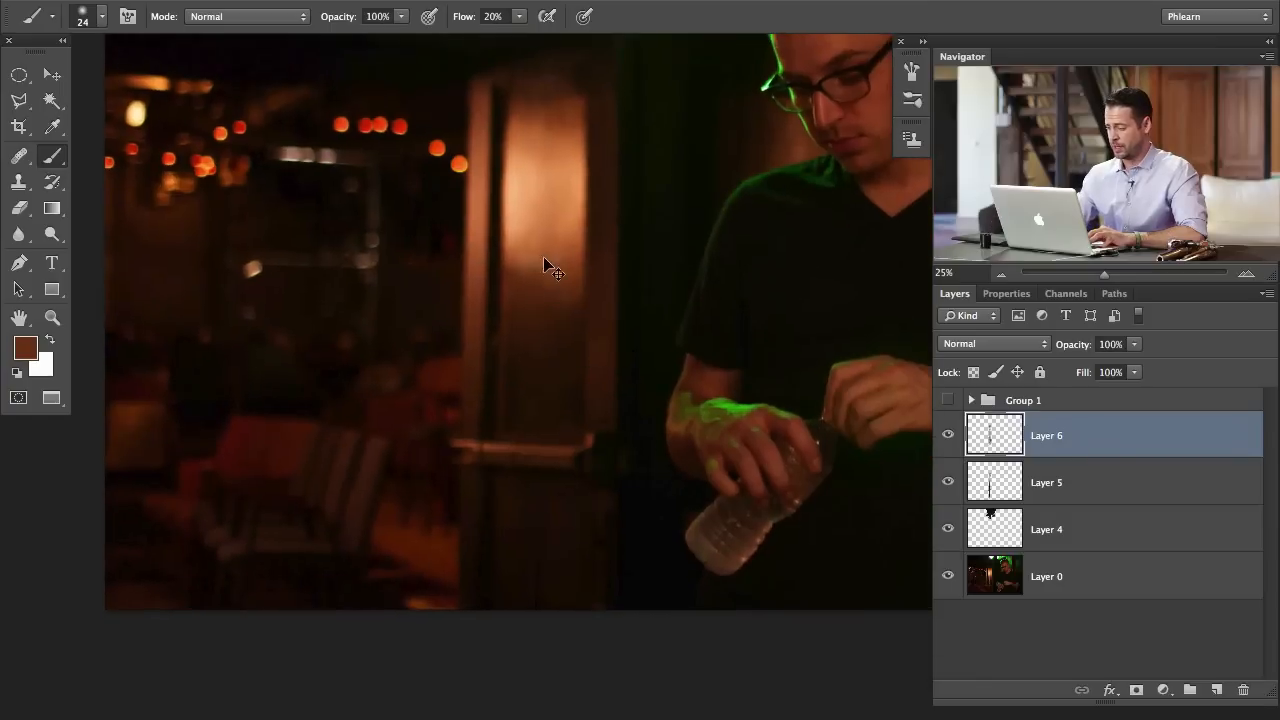
key("super+plus")
key("super+plus")
key("bracketright")
key("bracketright")
key("bracketright")
key("bracketright")
key("bracketright")
key("bracketright")
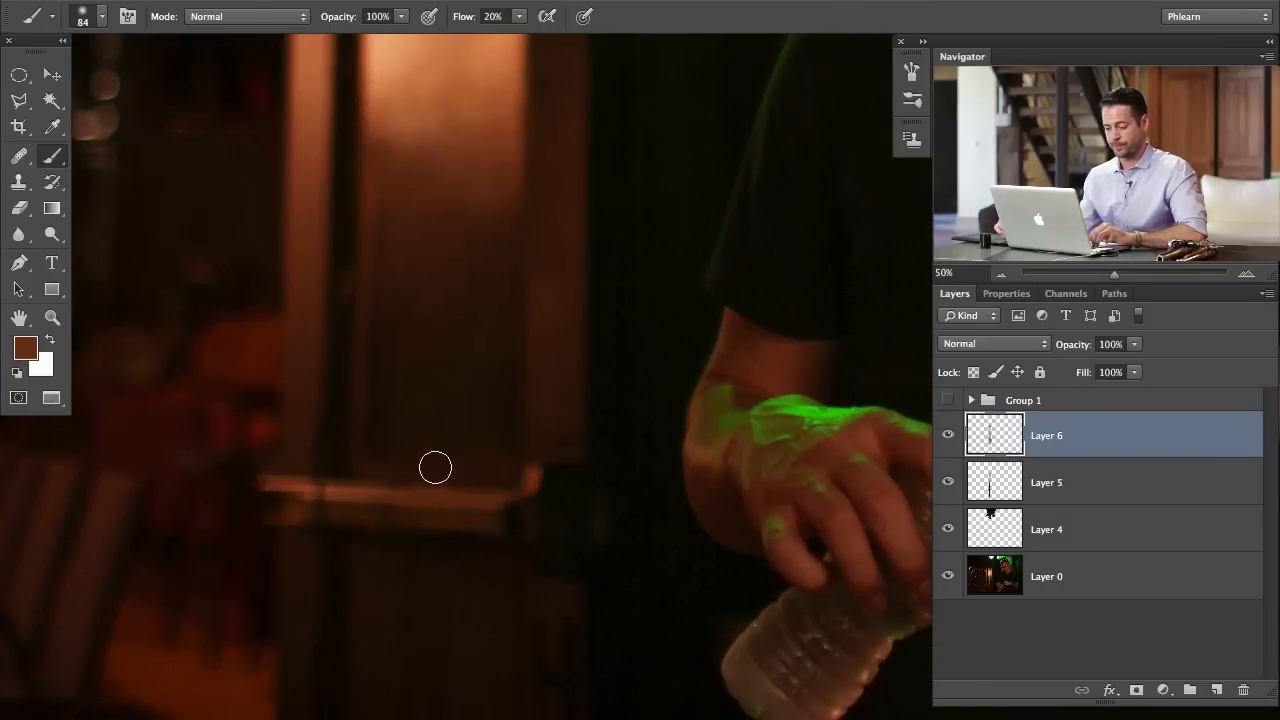
left_click(448, 471, "alt")
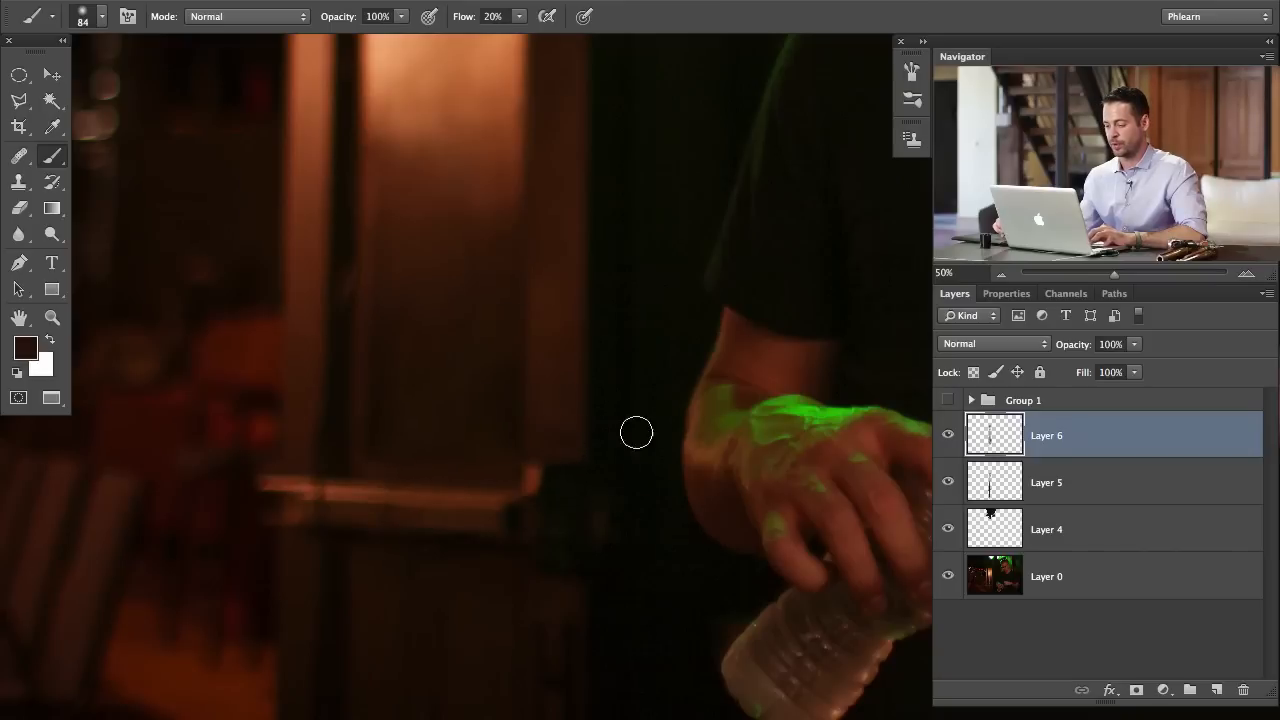
- Group Layer 4, Layer 5 and Layer 6 together
key("super+minus")
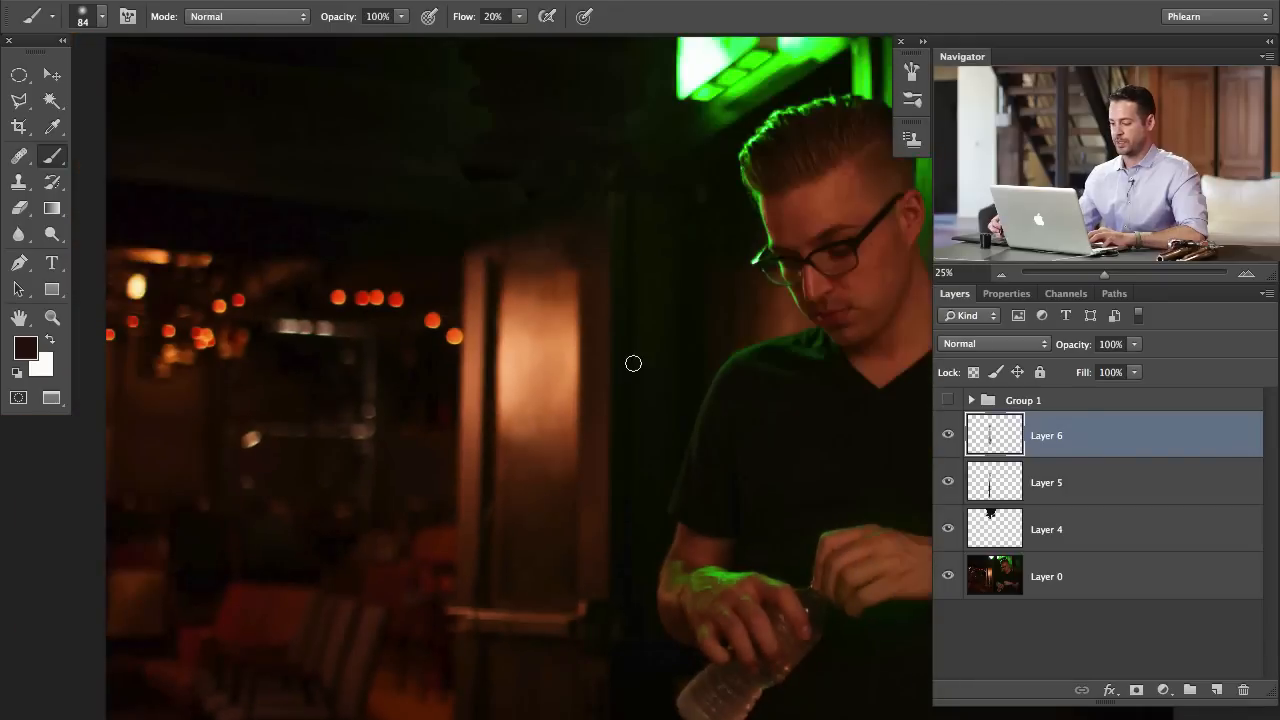
left_click_drag(615, 384, 595, 325)
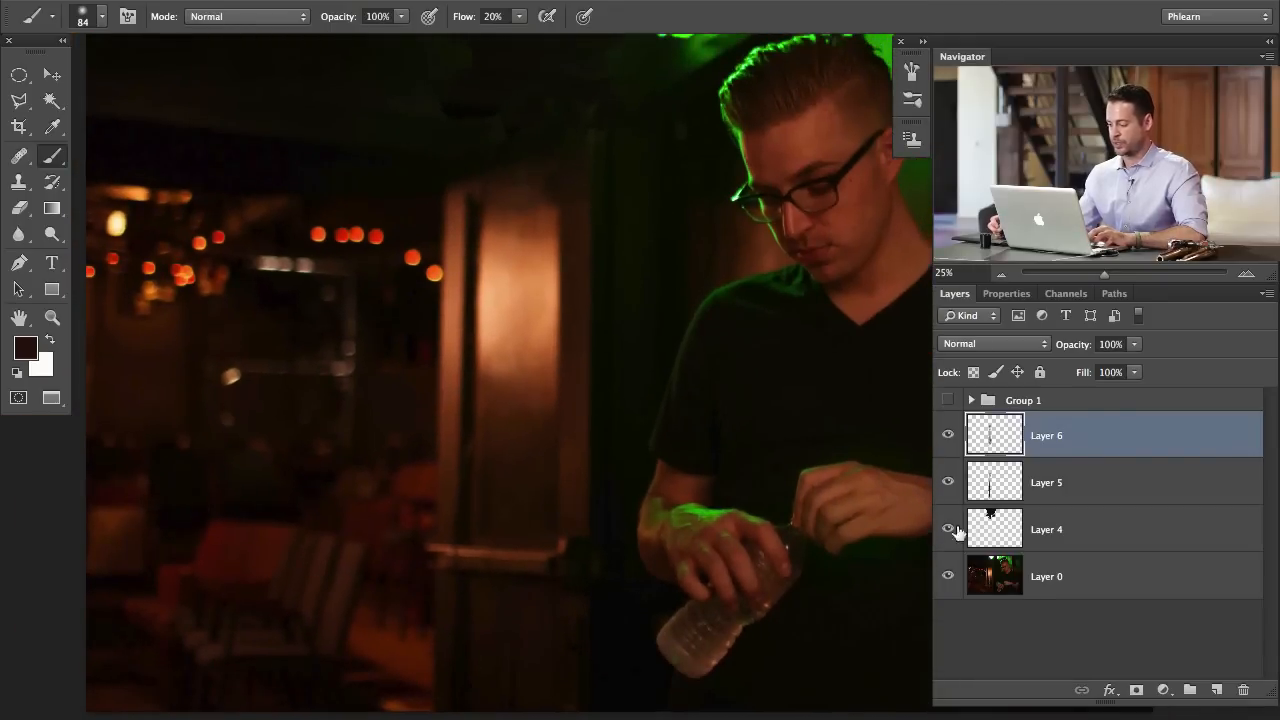
left_click(1090, 537, "shift")
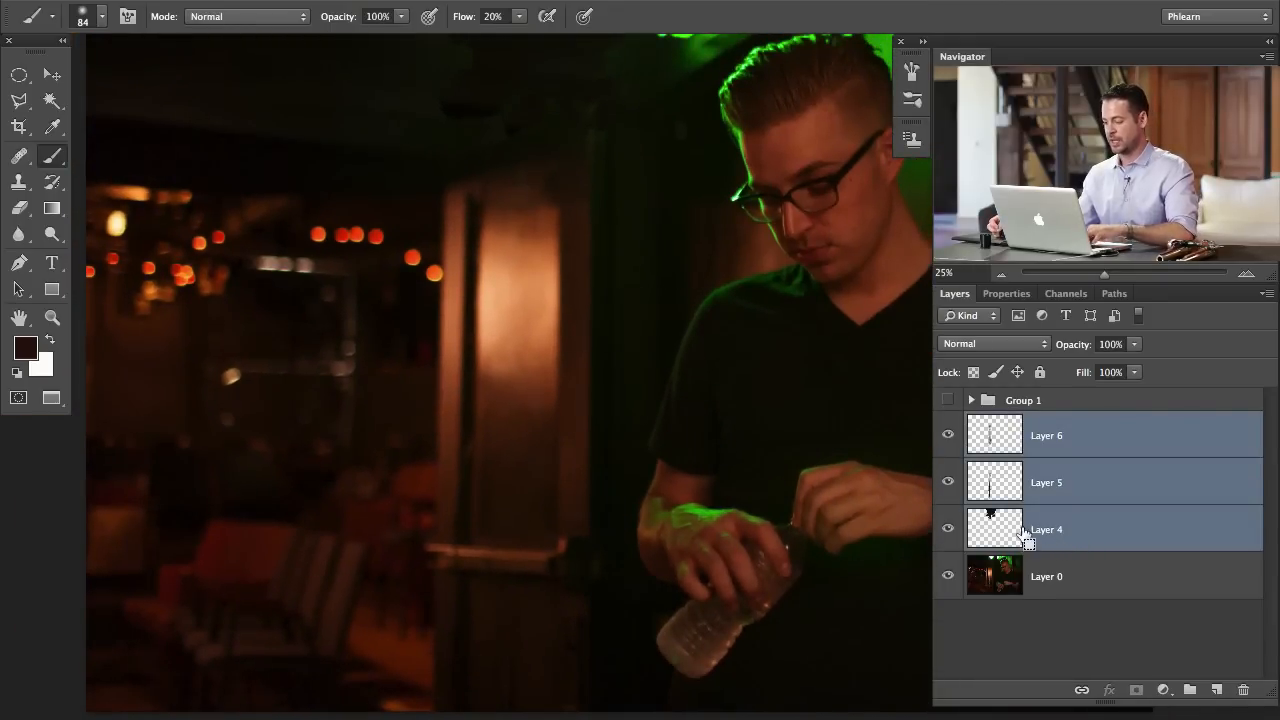
key("super+g")
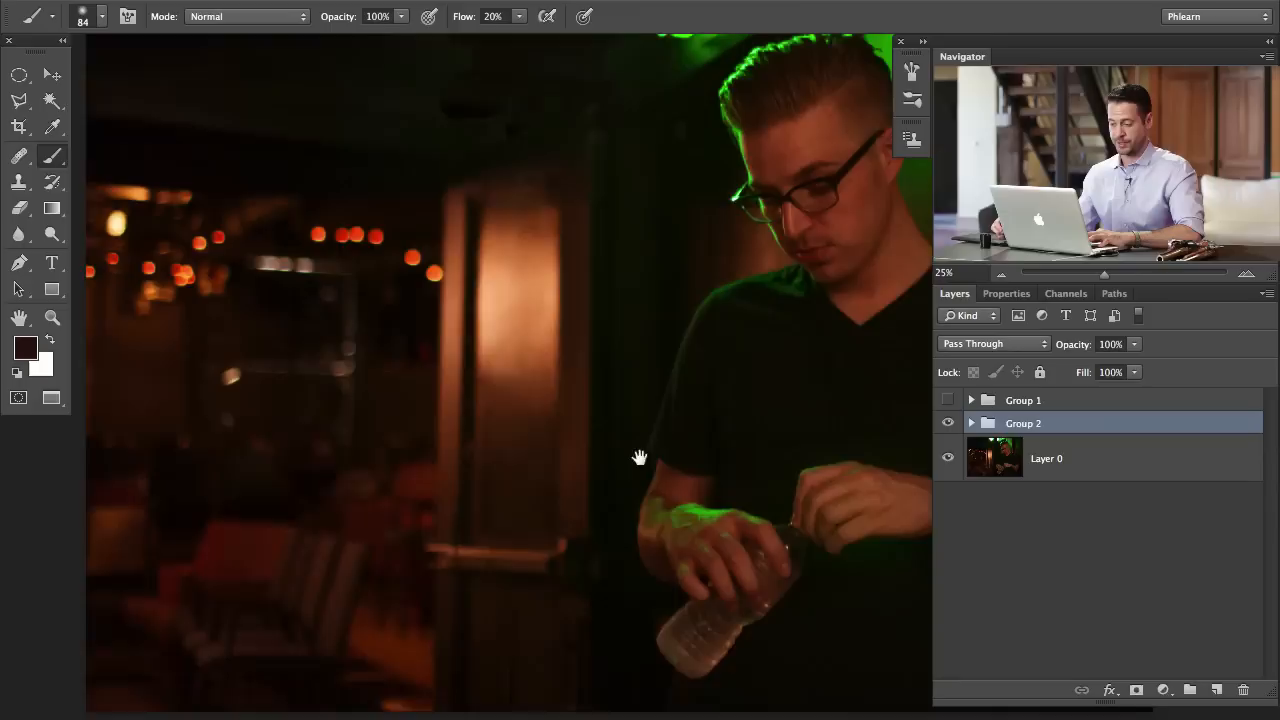
- Compare the portrait with the group of retouching layers hidden and shown
left_click_drag(639, 458, 606, 557)
left_click(948, 425)
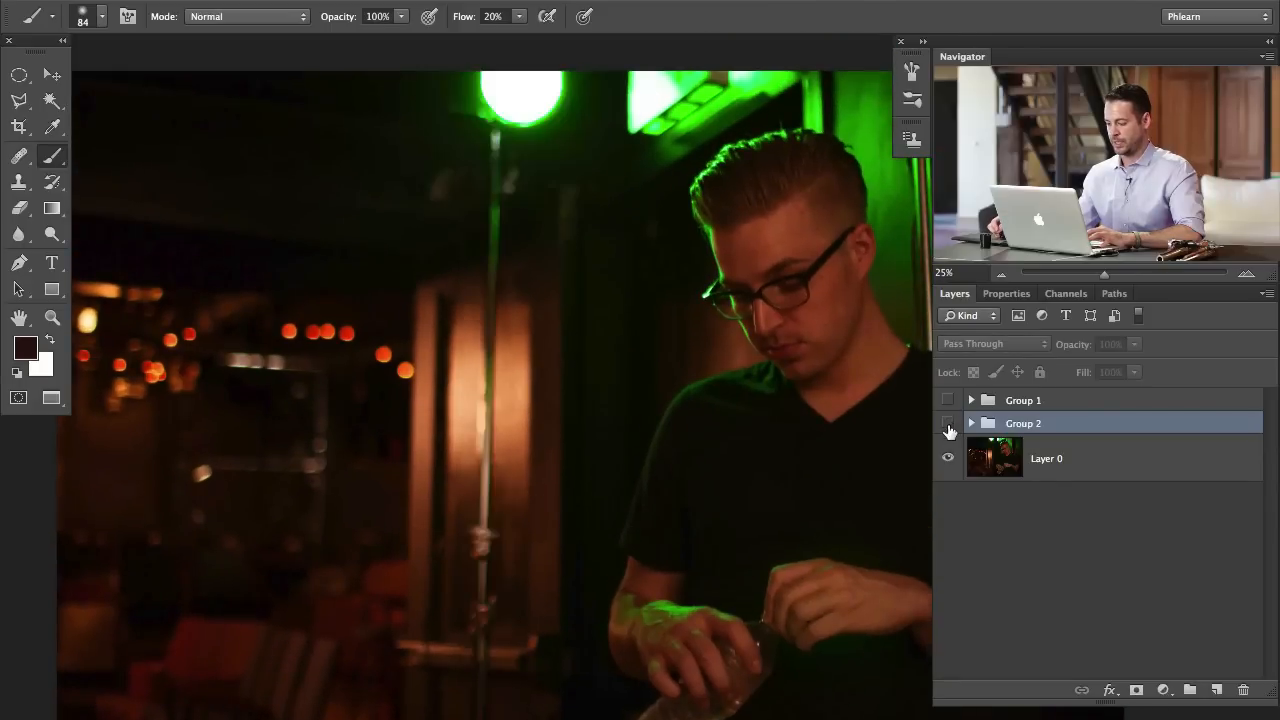
left_click(946, 426)
left_click(946, 426)
left_click(948, 426)
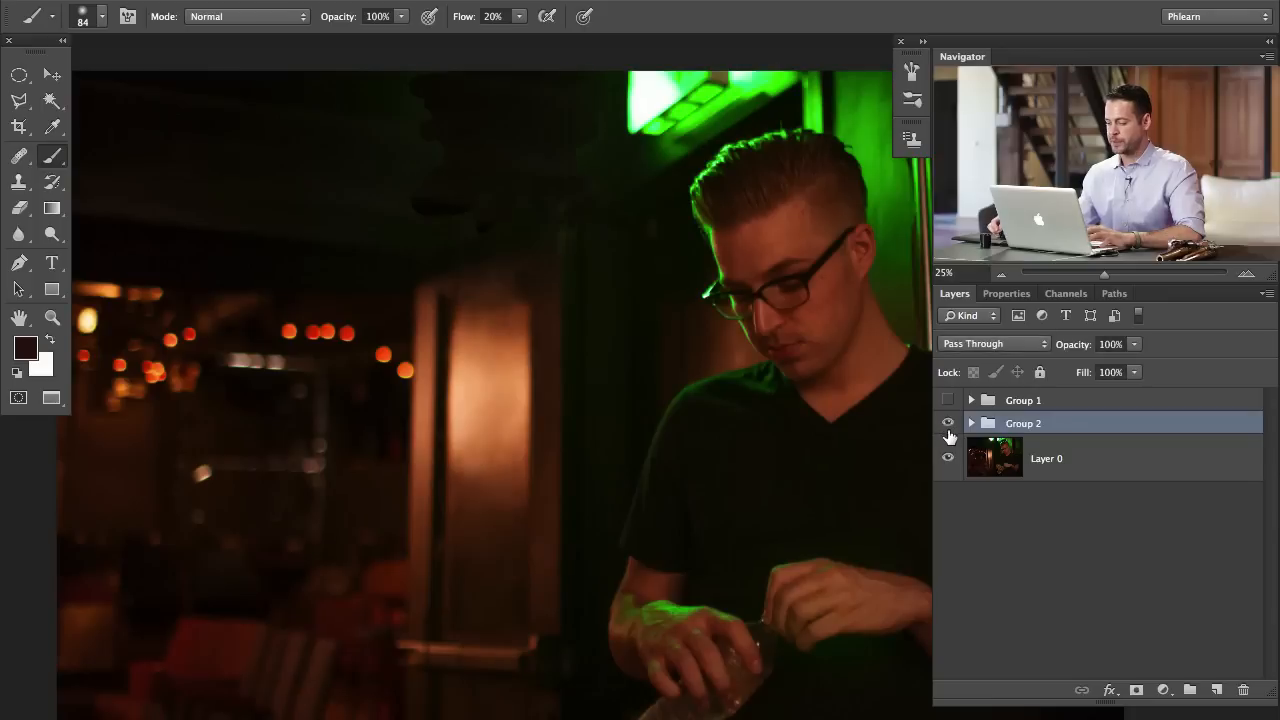
left_click(948, 426)
left_click(947, 426)
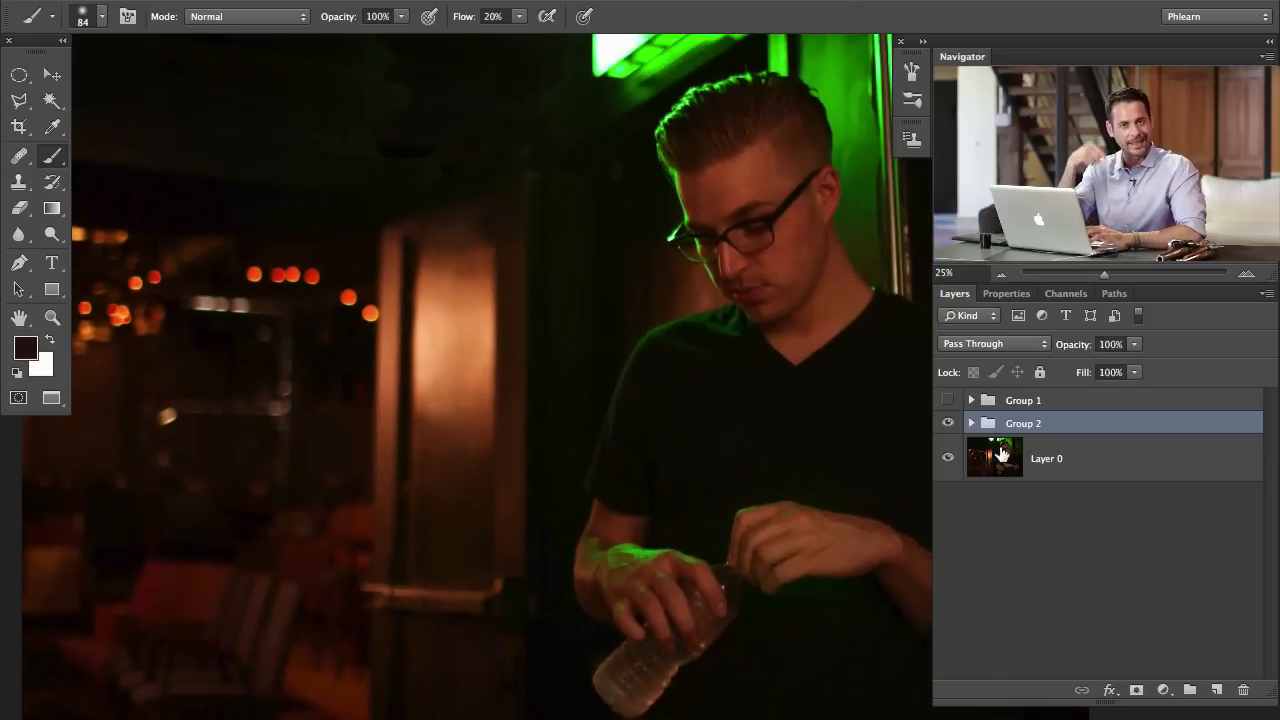
left_click(946, 427)
left_click(947, 427)
left_click(947, 427)
left_click(948, 428)
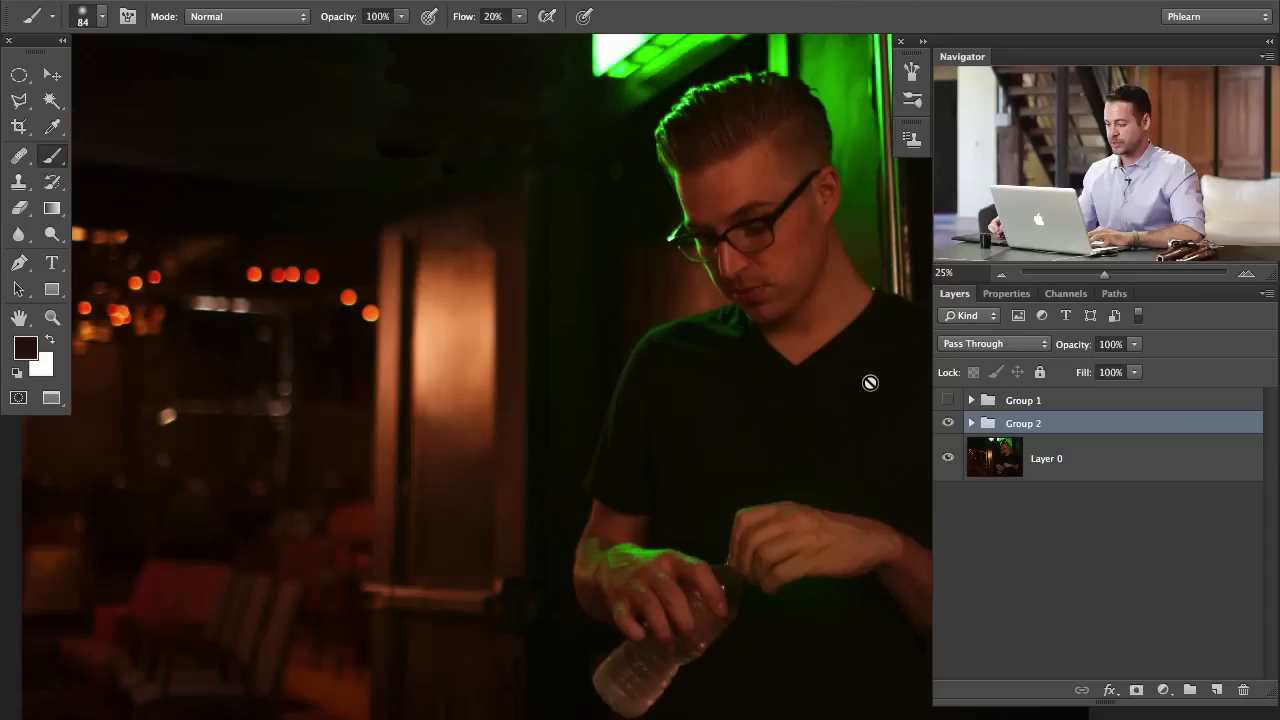
left_click_drag(604, 372, 700, 350)
left_click(948, 423)
left_click(948, 423)
left_click_drag(676, 472, 675, 539)
left_click(948, 424)
left_click(948, 424)
left_click(948, 423)
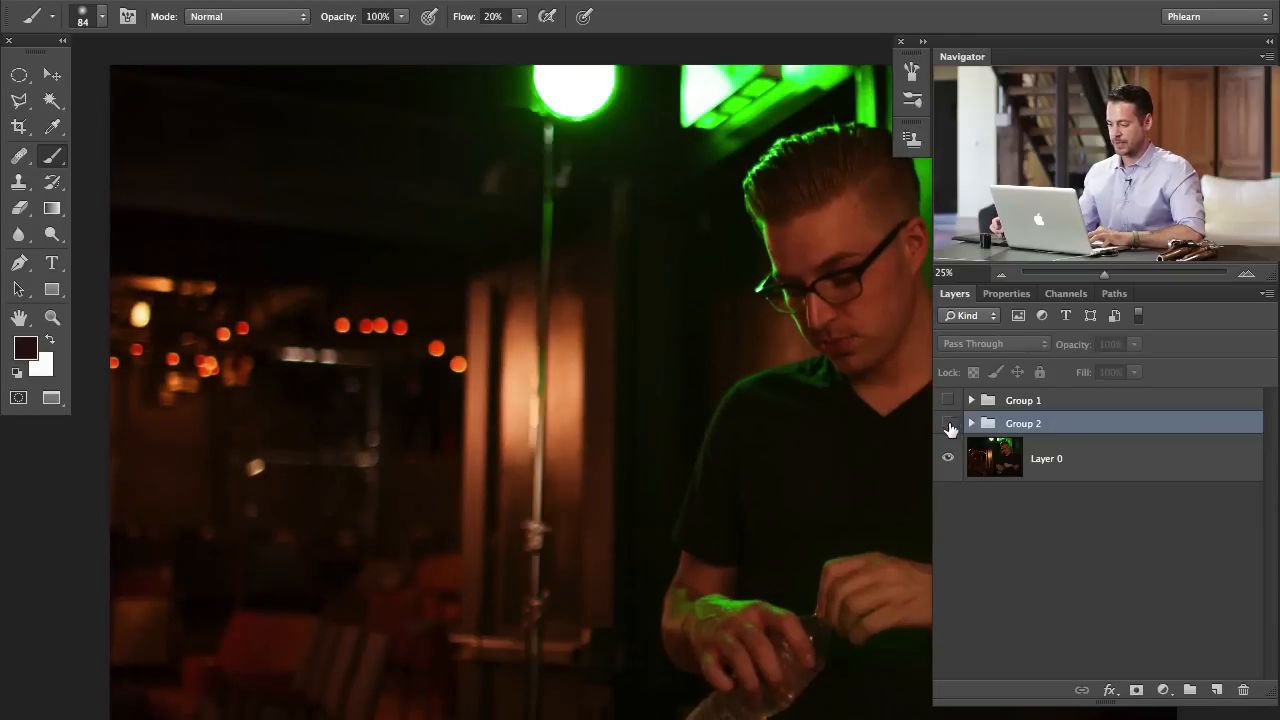
left_click(948, 423)
- Add a layer above Group 2 and paint a soft green glow beside the man, using wall green and a brush of about 1887 px
key("super+minus")
left_click_drag(658, 417, 537, 428)
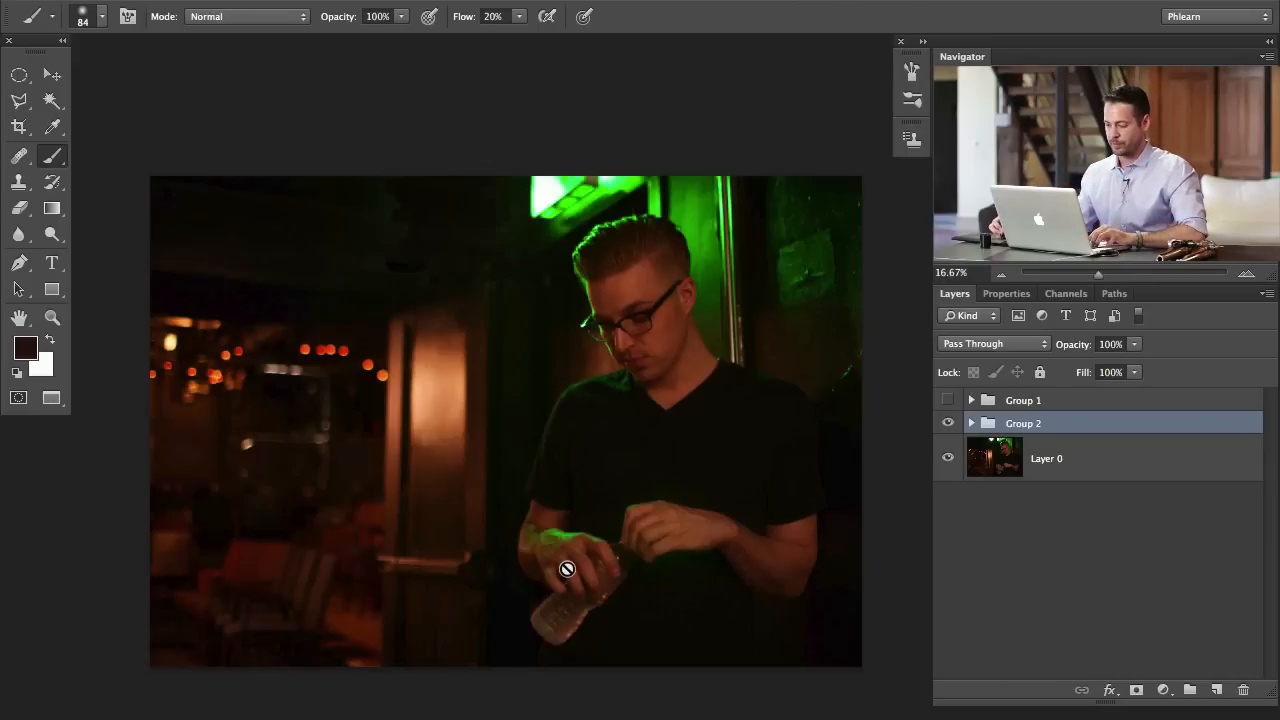
key("ctrl+shift+alt+n")
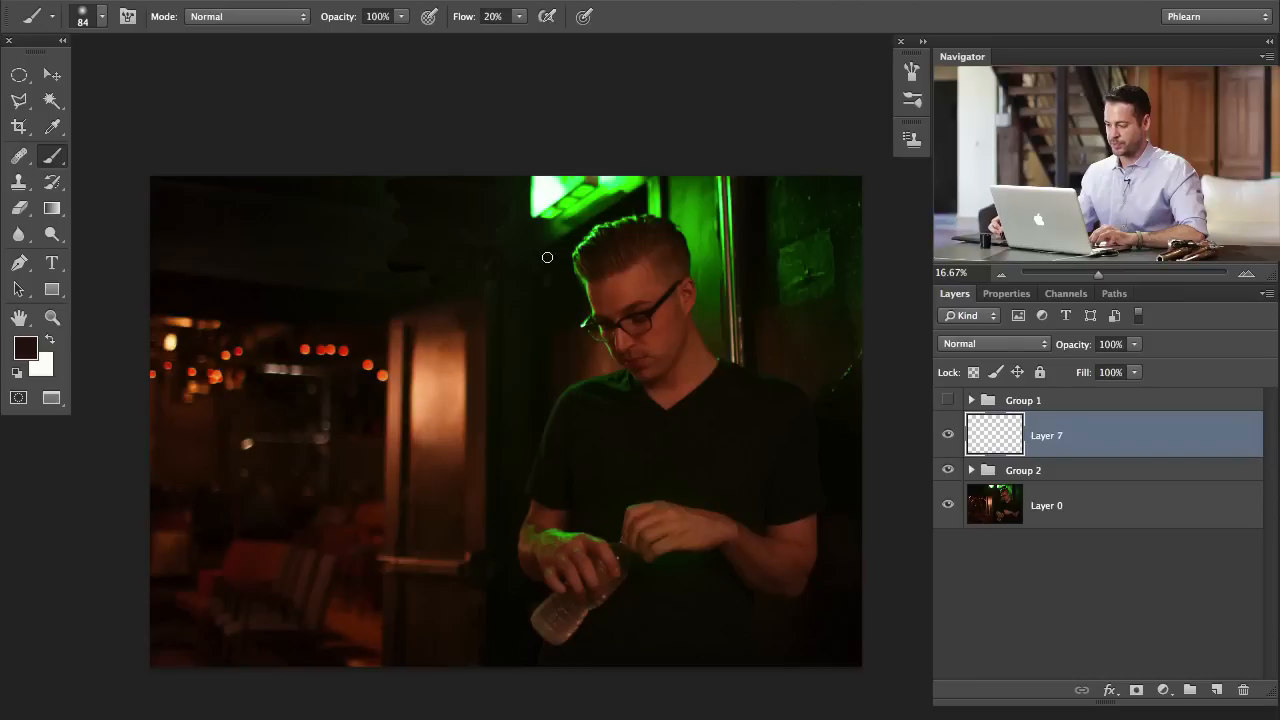
mouse_move(537, 297)
left_mouse_down()
mouse_move(586, 156)
mouse_move(591, 289)
mouse_move(676, 240)
mouse_move(702, 191)
left_mouse_up()
left_click(701, 191, "alt")
left_click_drag(437, 277, 464, 277)
mouse_move(452, 240)
left_mouse_down()
mouse_move(436, 200)
mouse_move(374, 286)
mouse_move(374, 249)
mouse_move(403, 309)
mouse_move(503, 339)
mouse_move(391, 177)
mouse_move(380, 306)
mouse_move(574, 376)
mouse_move(686, 343)
mouse_move(614, 303)
left_mouse_up()
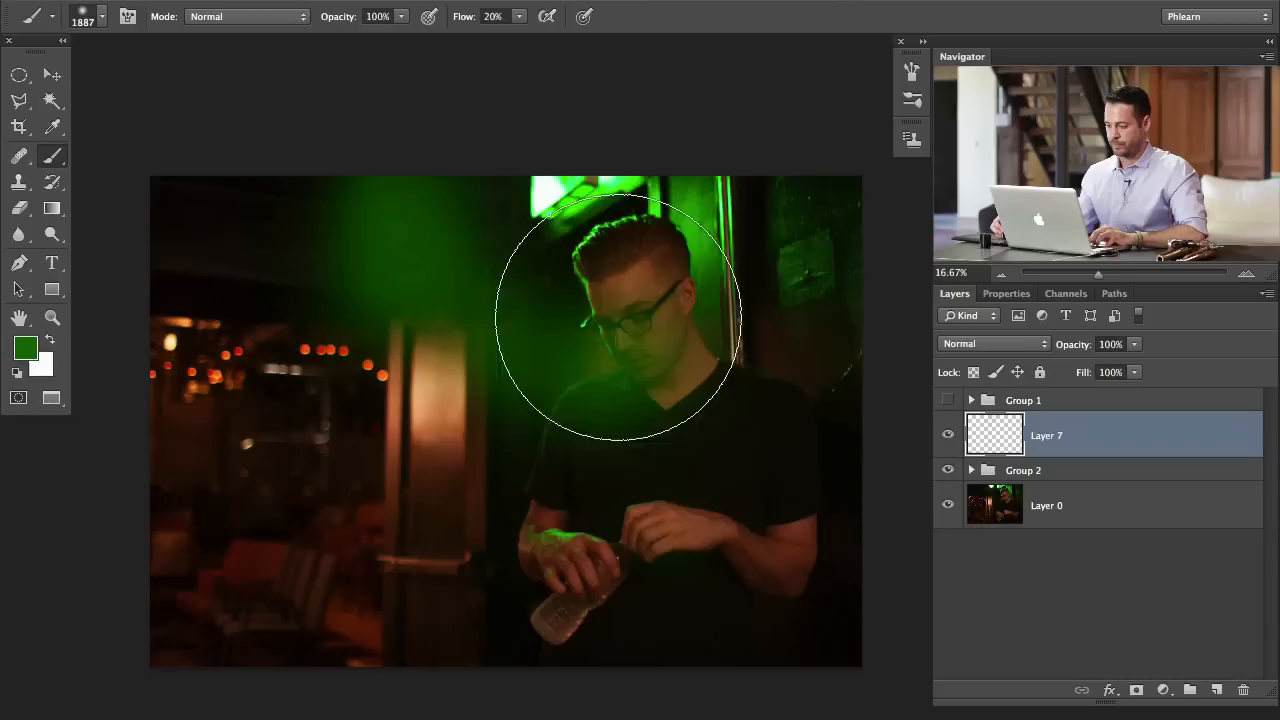
- Paint a bright glow beside the light fixture, then spread darker green over the ceiling and man with a 2227 px brush, sampling greens from the image
left_click(620, 185, "alt")
mouse_move(620, 185)
left_mouse_down()
mouse_move(542, 201)
mouse_move(523, 154)
mouse_move(551, 261)
mouse_move(614, 259)
mouse_move(624, 190)
mouse_move(550, 284)
mouse_move(584, 314)
mouse_move(592, 288)
mouse_move(470, 186)
left_mouse_up()
left_click(555, 199, "alt")
mouse_move(555, 199)
left_mouse_down()
mouse_move(568, 168)
mouse_move(491, 206)
mouse_move(546, 163)
mouse_move(482, 168)
left_mouse_up()
left_click_drag(442, 250, 465, 250)
left_click(384, 229, "alt")
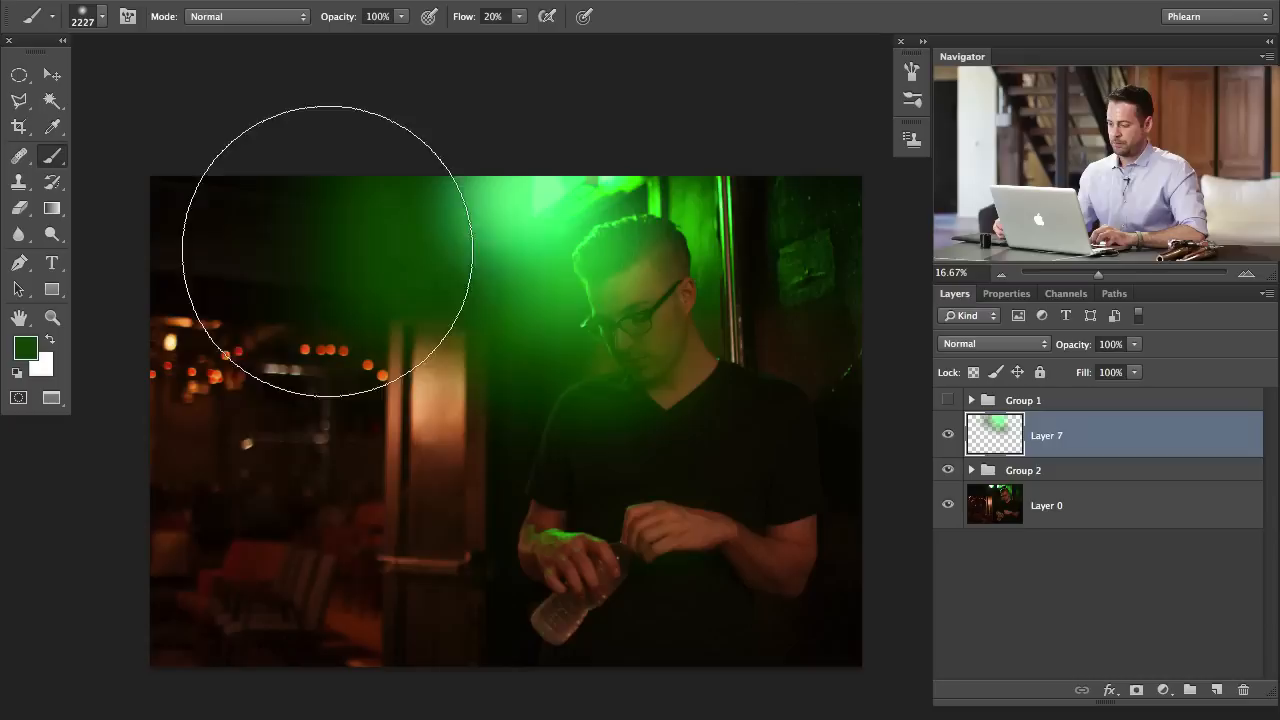
mouse_move(328, 251)
left_mouse_down()
mouse_move(440, 441)
mouse_move(439, 415)
mouse_move(657, 424)
mouse_move(733, 173)
mouse_move(655, 426)
mouse_move(444, 414)
mouse_move(342, 195)
mouse_move(371, 406)
mouse_move(655, 484)
mouse_move(736, 133)
mouse_move(548, 459)
mouse_move(340, 246)
mouse_move(350, 311)
mouse_move(305, 257)
mouse_move(301, 369)
mouse_move(315, 279)
mouse_move(386, 489)
mouse_move(710, 139)
mouse_move(520, 489)
mouse_move(634, 237)
left_mouse_up()
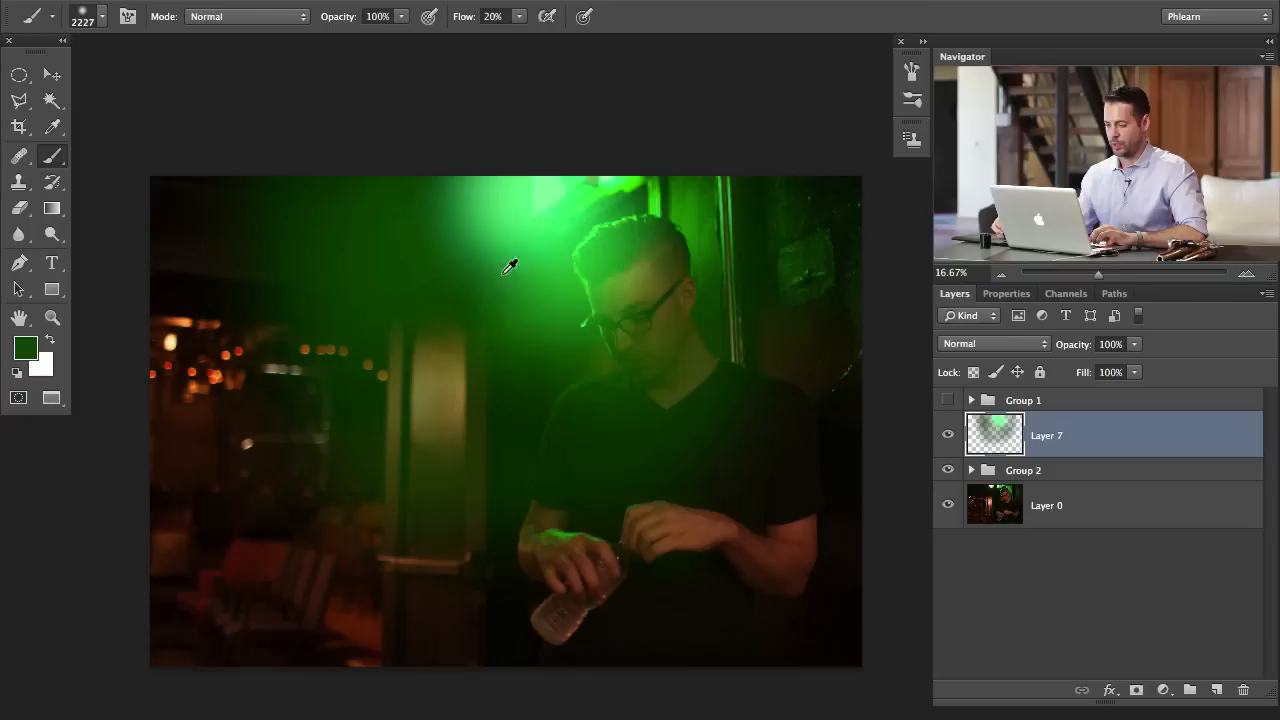
- Strengthen the glow around the light fixture with lighter green sampled from the painted haze
left_click(512, 282, "alt")
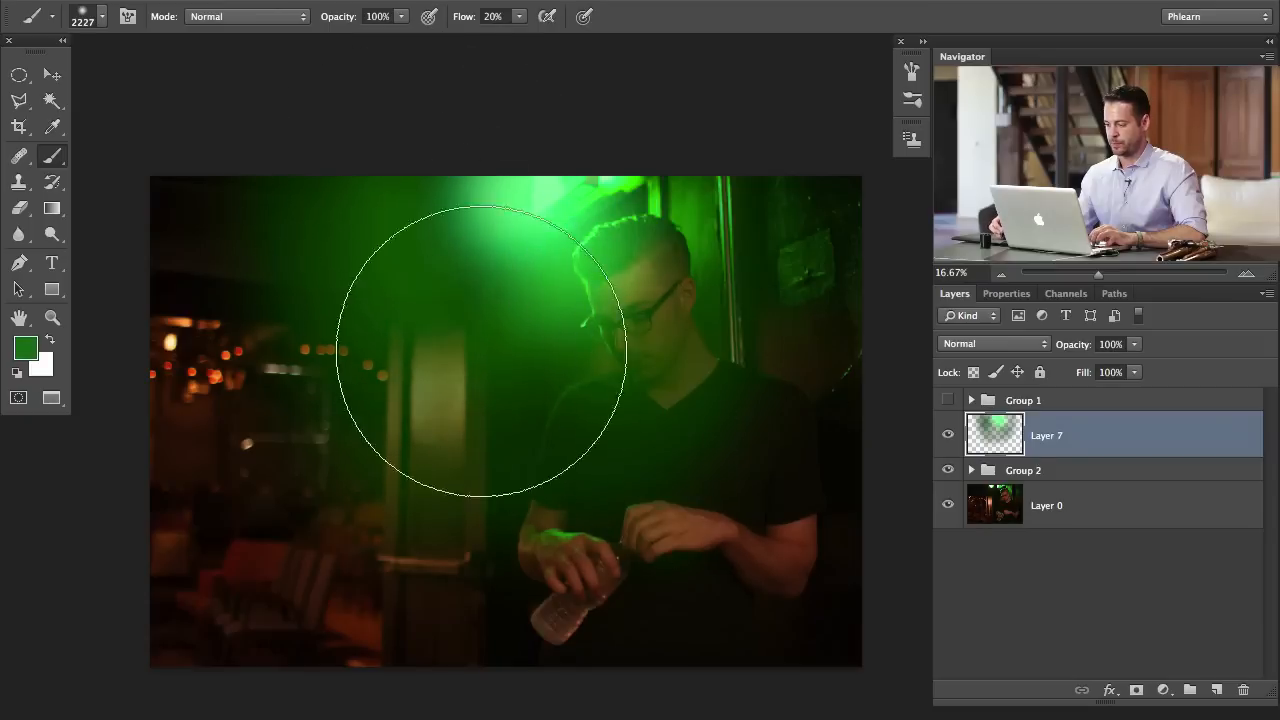
left_click(503, 222, "alt")
left_click_drag(441, 158, 606, 294)
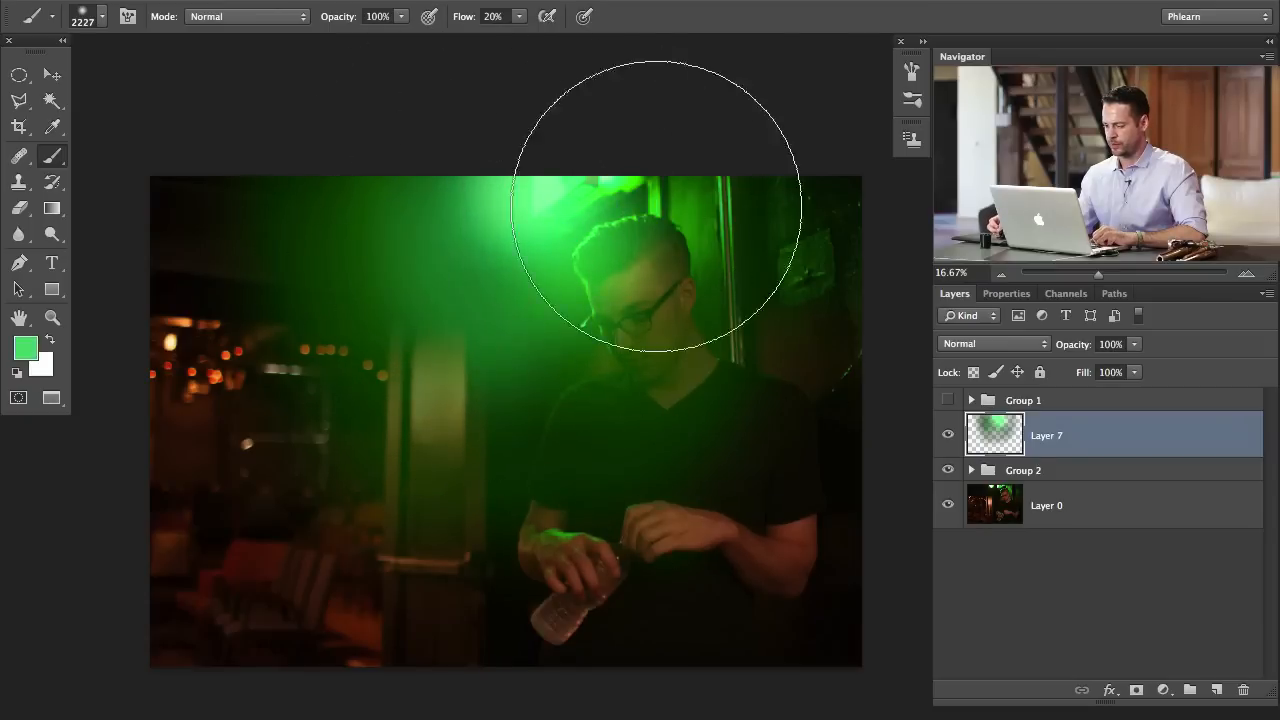
left_click(636, 187, "alt")
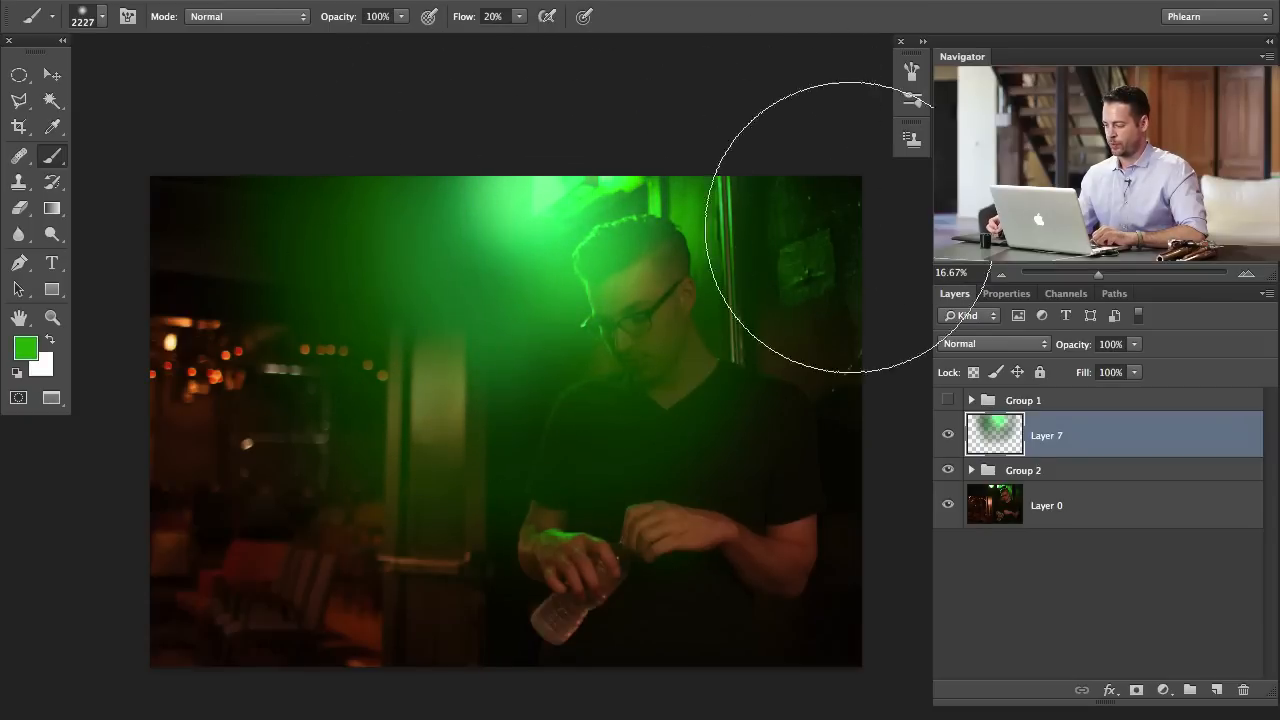
- Set the green glow layer's blend mode to Lighten and compare the image with the layer hidden and shown
left_click(945, 440)
left_click(944, 442)
left_click(942, 445)
left_click(940, 448)
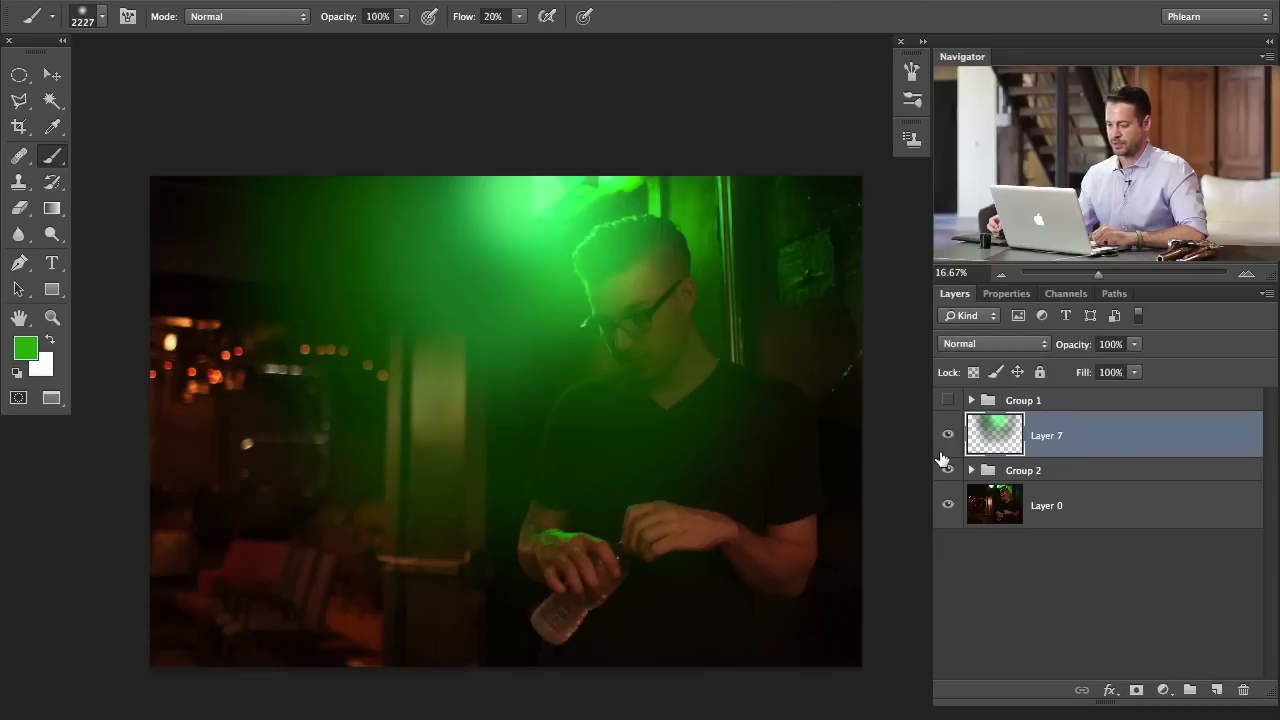
left_click(981, 350)
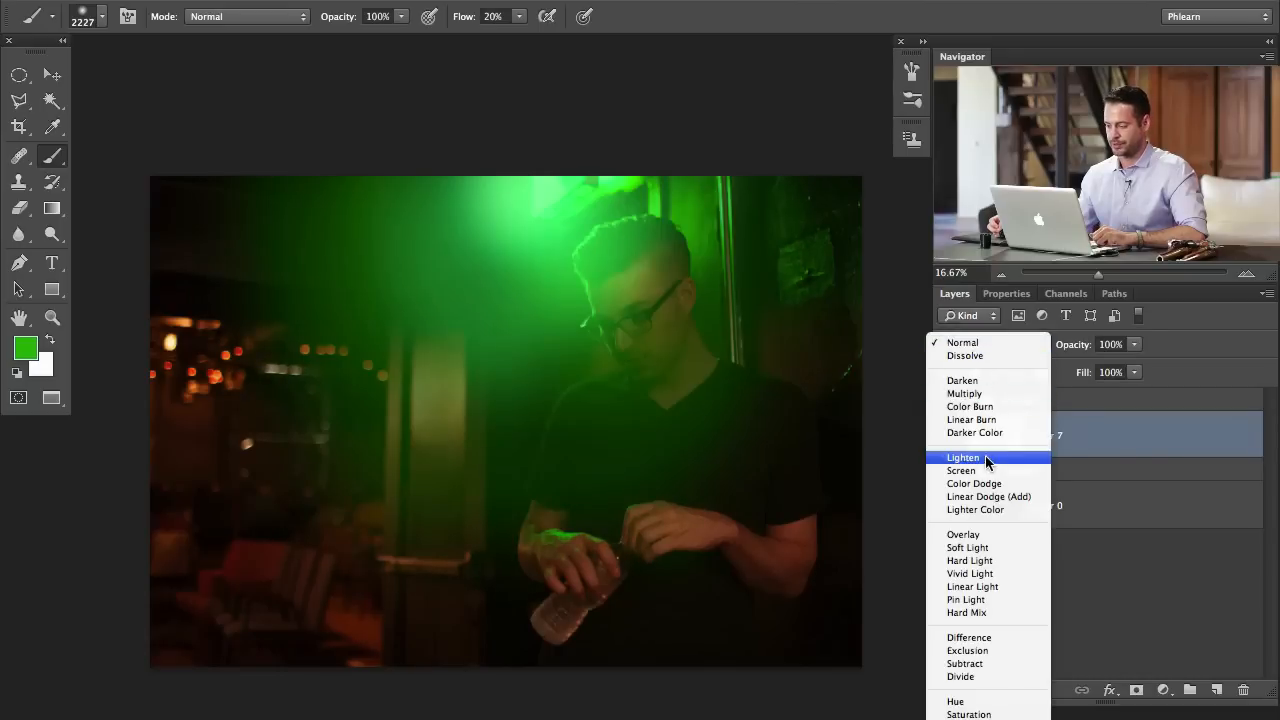
left_click(985, 459)
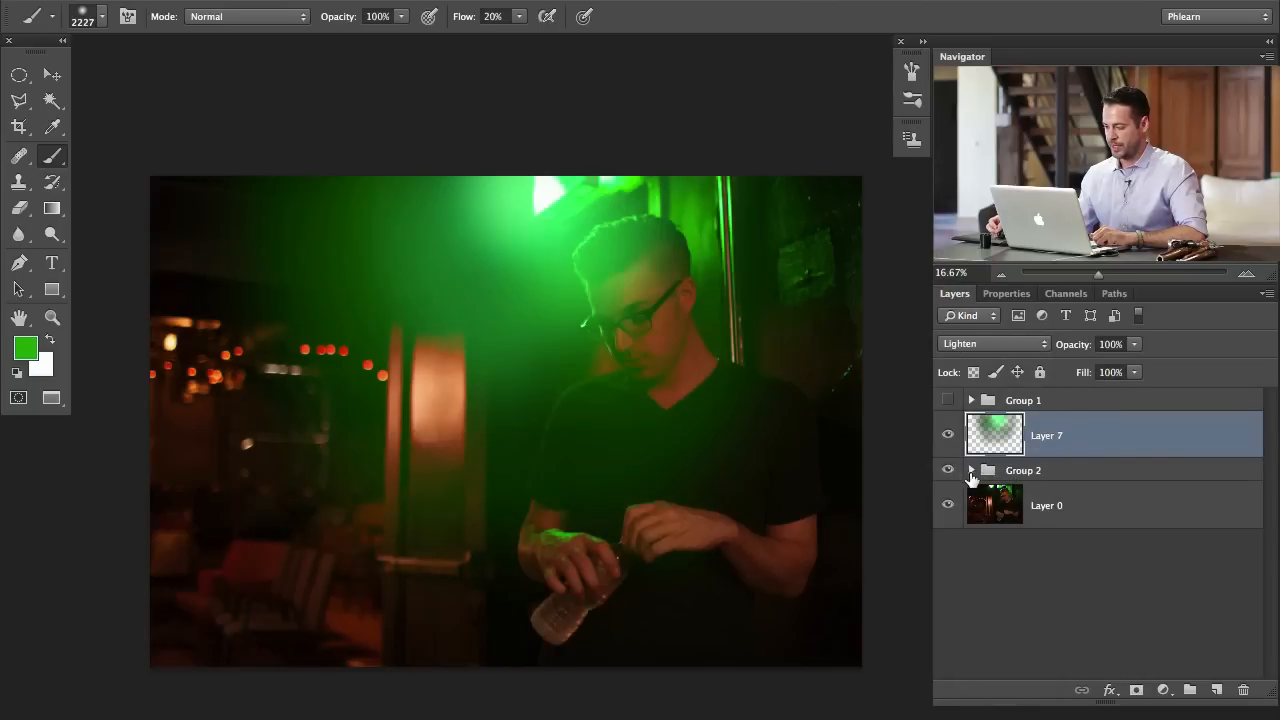
left_click(948, 435)
left_click(948, 436)
left_click(948, 436)
left_click(949, 437)
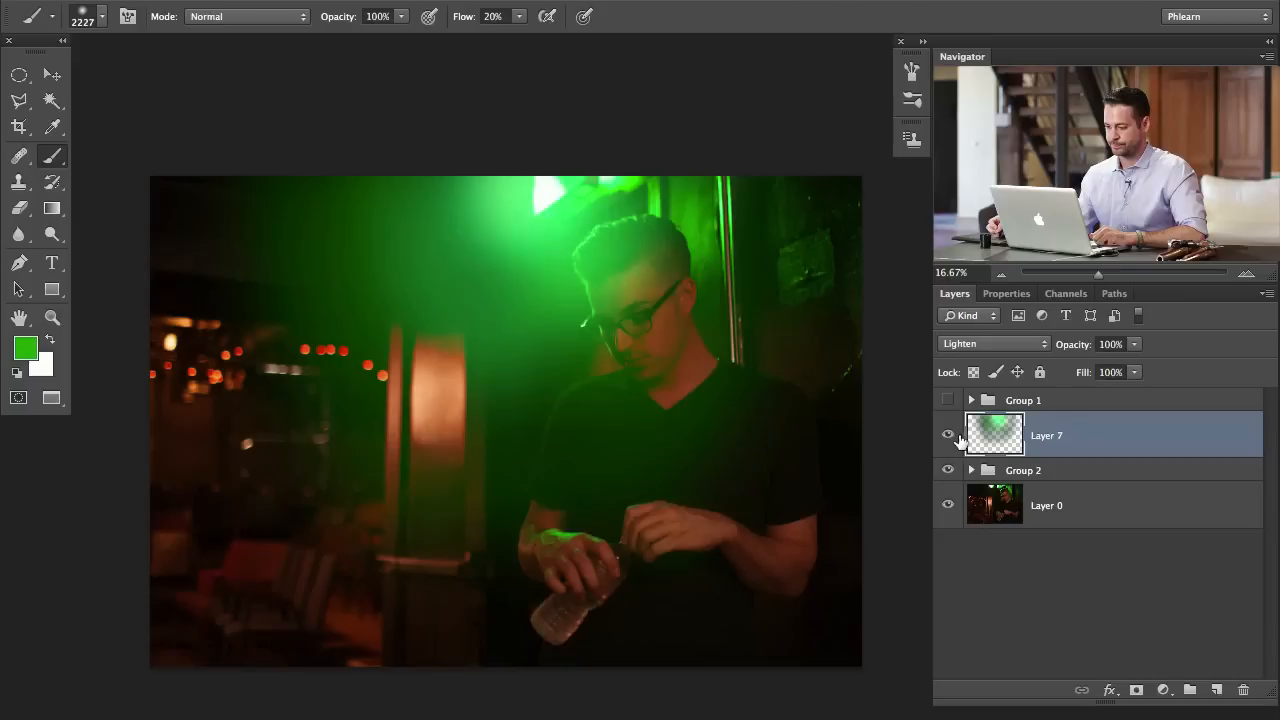
- Lower the green glow layer's opacity to 44% and check the ceiling area with the layer hidden and shown
left_click_drag(1052, 352, 1013, 355)
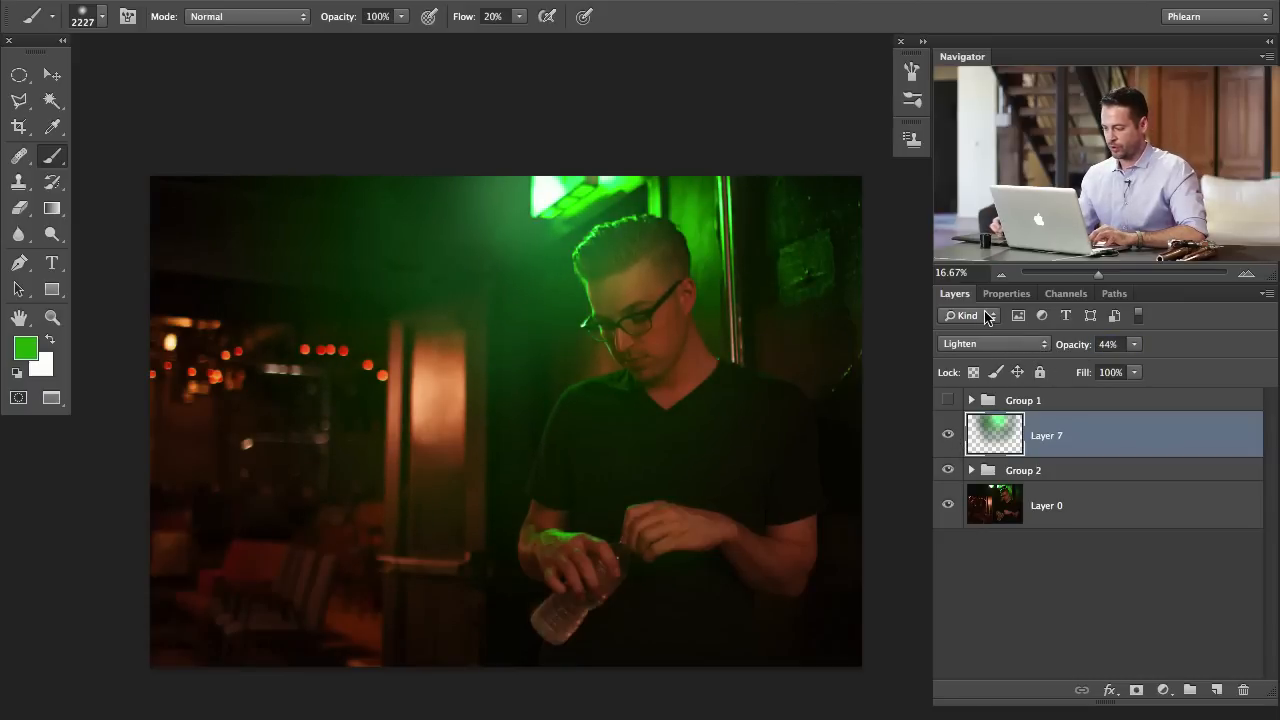
key("super+equal")
key("super+equal")
left_click_drag(383, 314, 627, 436)
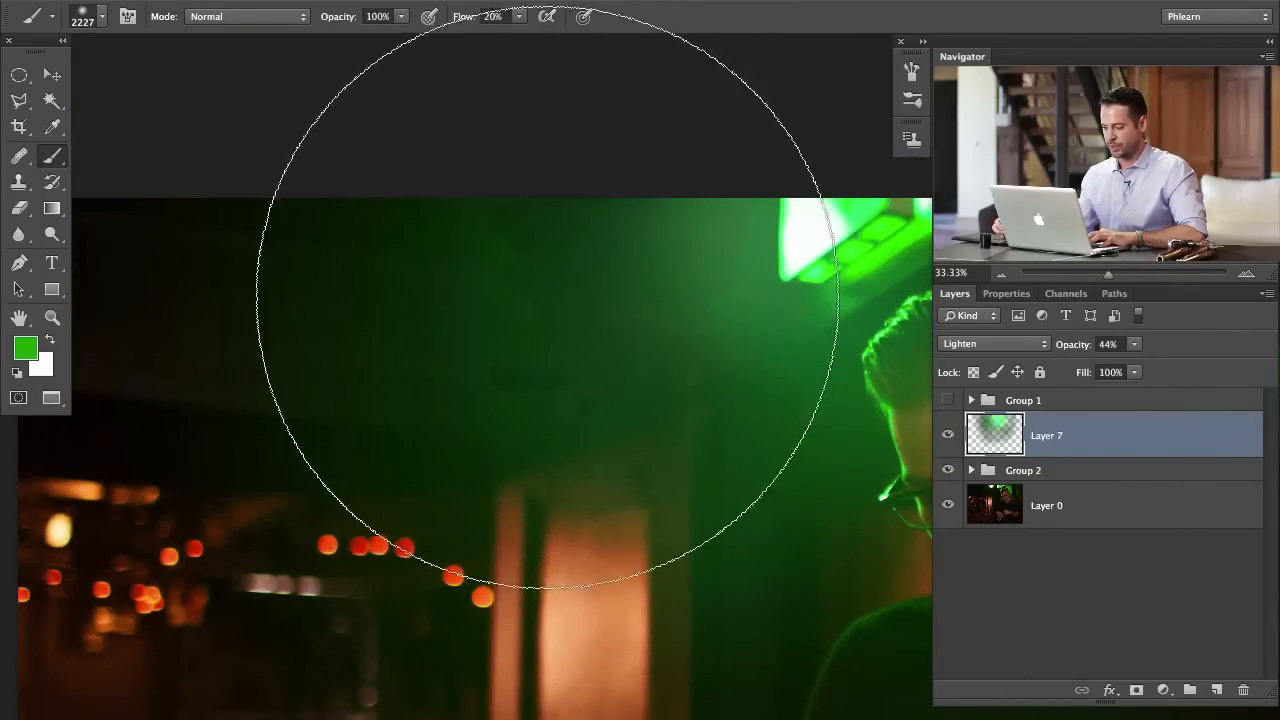
left_click(949, 438)
left_click(949, 438)
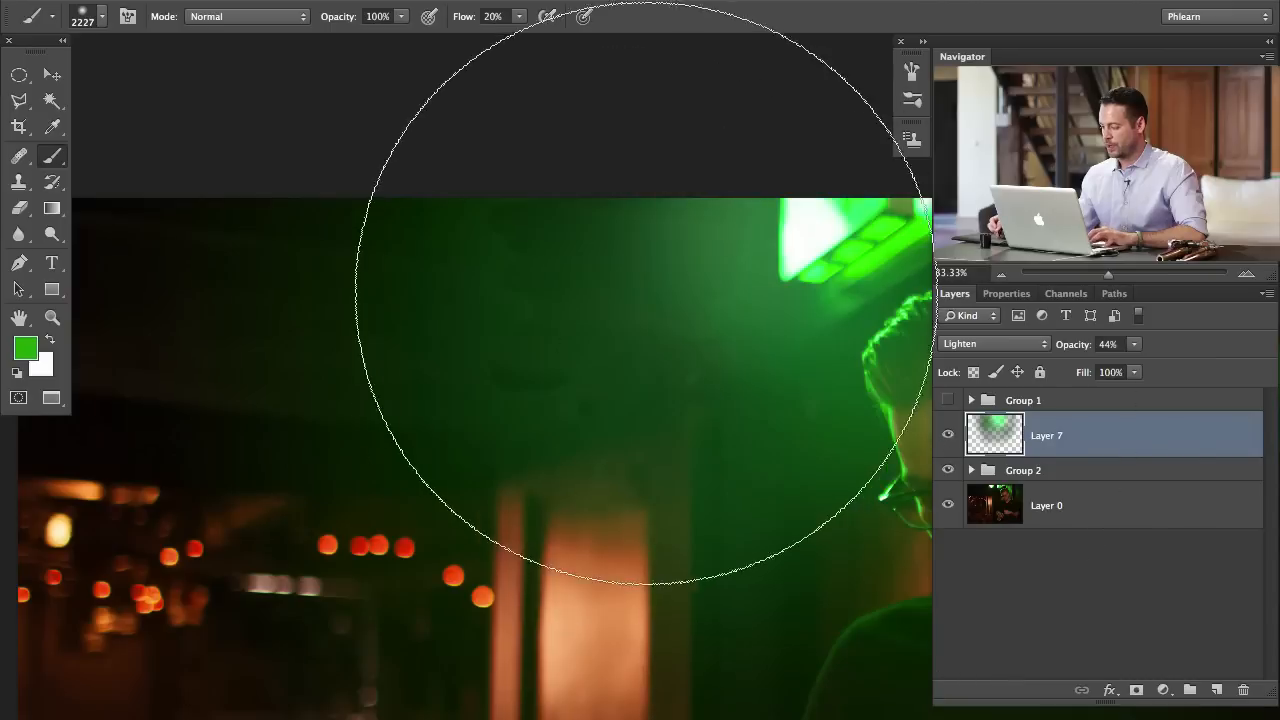
left_click_drag(668, 403, 656, 399)
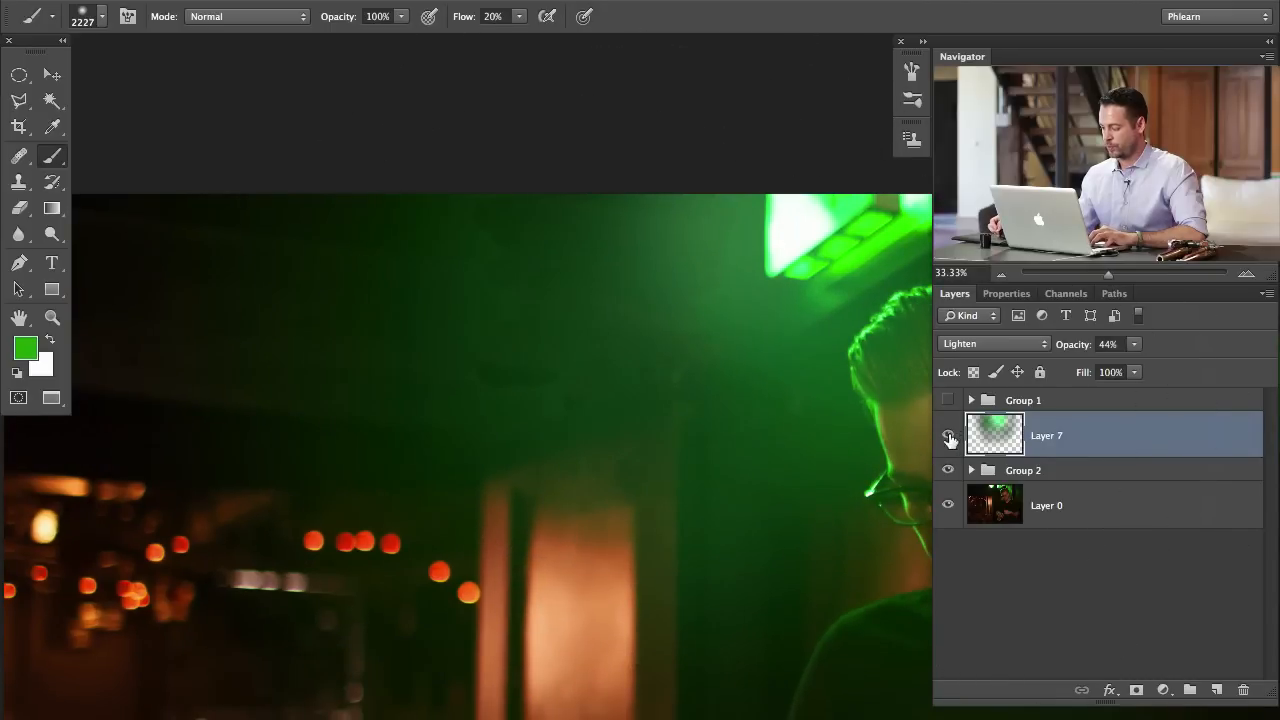
- Hide the green glow layer and add a Curves adjustment above Group 2 that strongly brightens the midtones and shadows
left_click(949, 435)
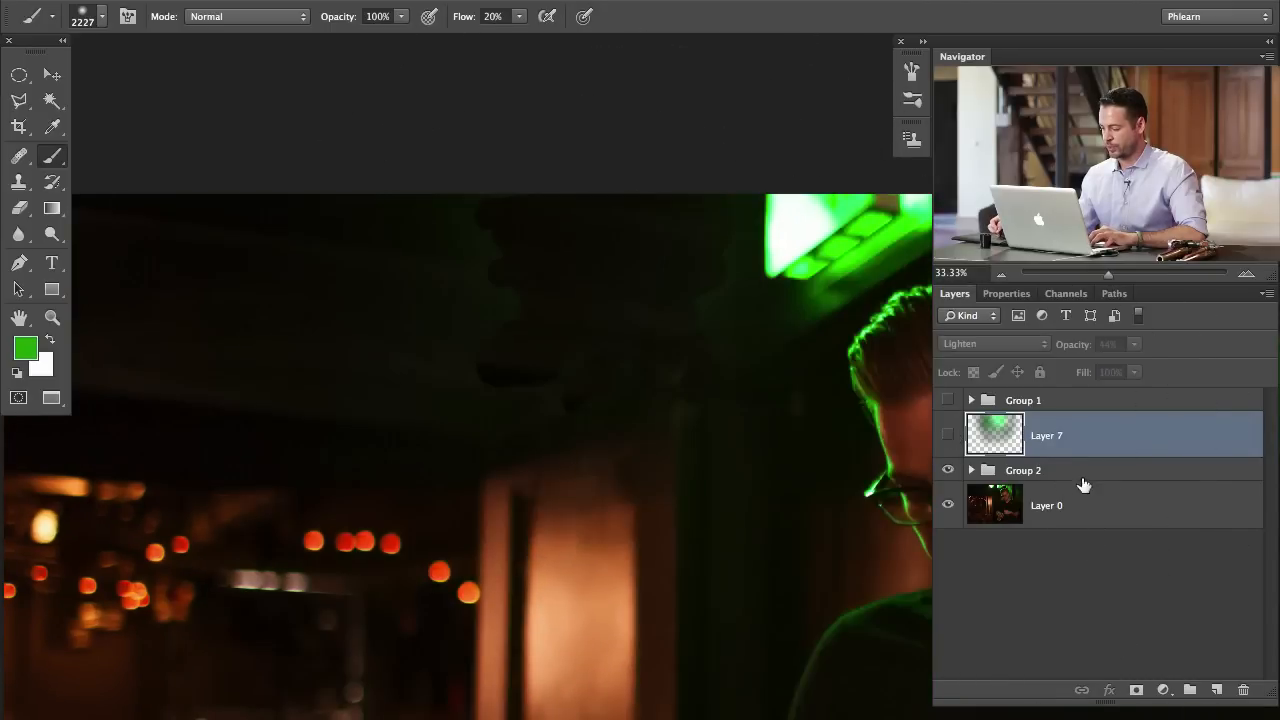
left_click(1083, 478)
left_click(1163, 690)
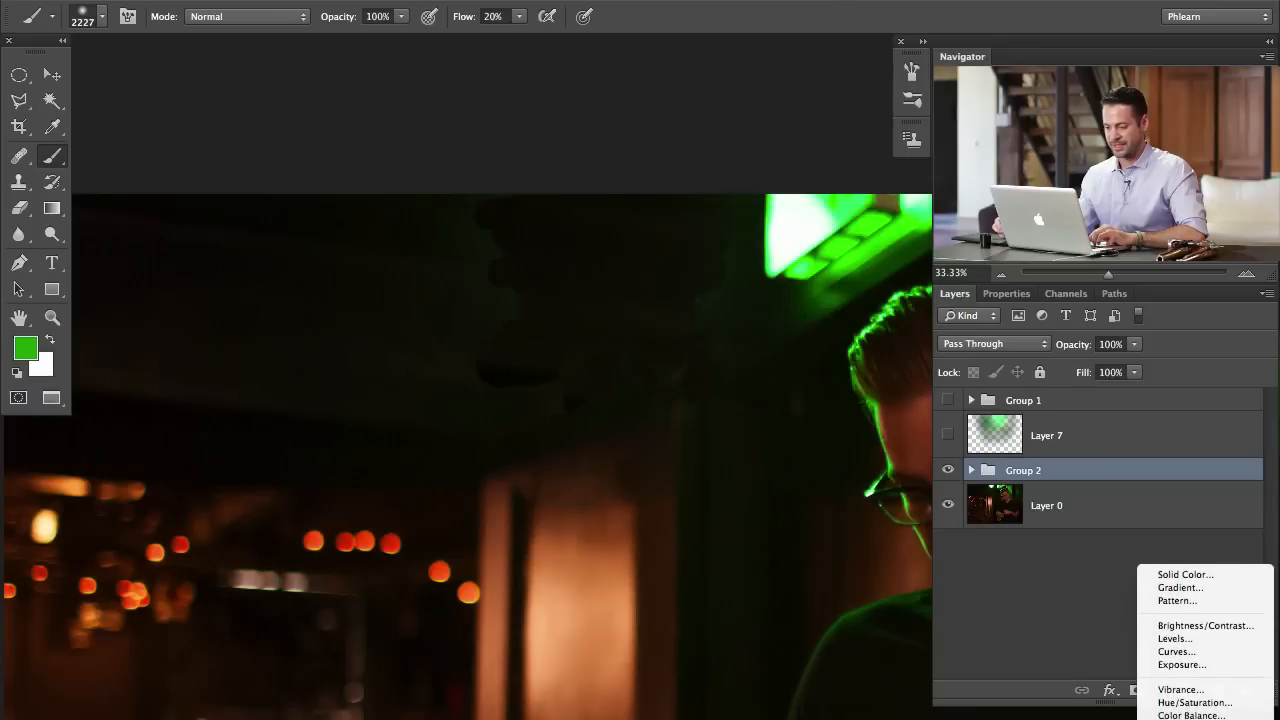
left_click(1172, 645)
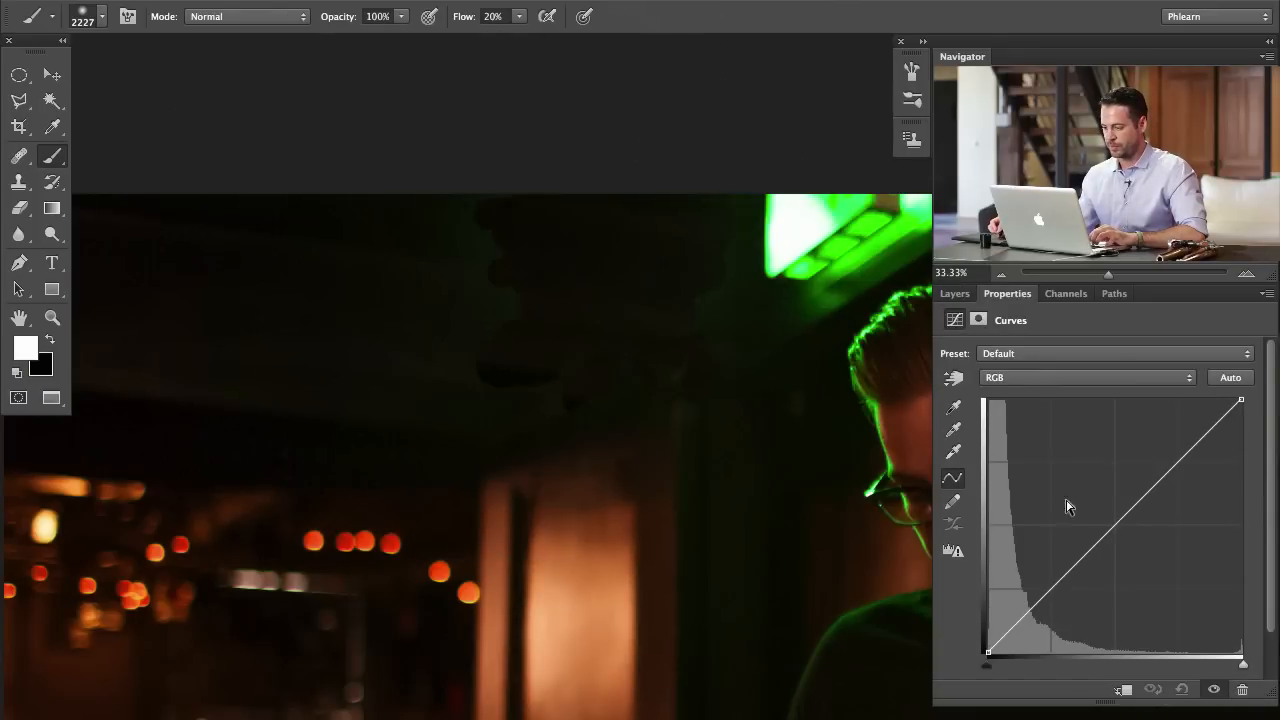
left_click_drag(1103, 531, 1052, 466)
left_click(953, 294)
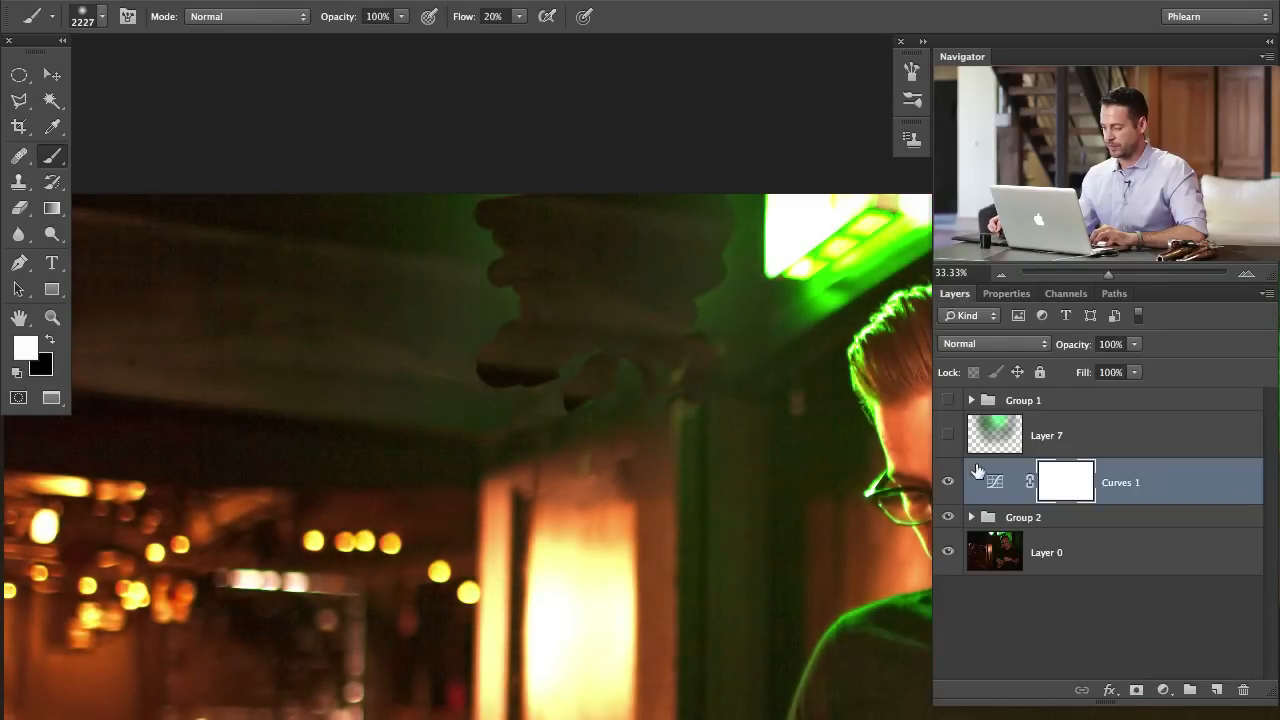
- Compare the ceiling patches with the Curves adjustment hidden and shown
left_click(948, 482)
left_click(948, 482)
left_click(948, 482)
left_click(948, 482)
- Add a new layer between Group 2 and the Curves adjustment and switch to the Clone Stamp tool
left_click(1036, 520)
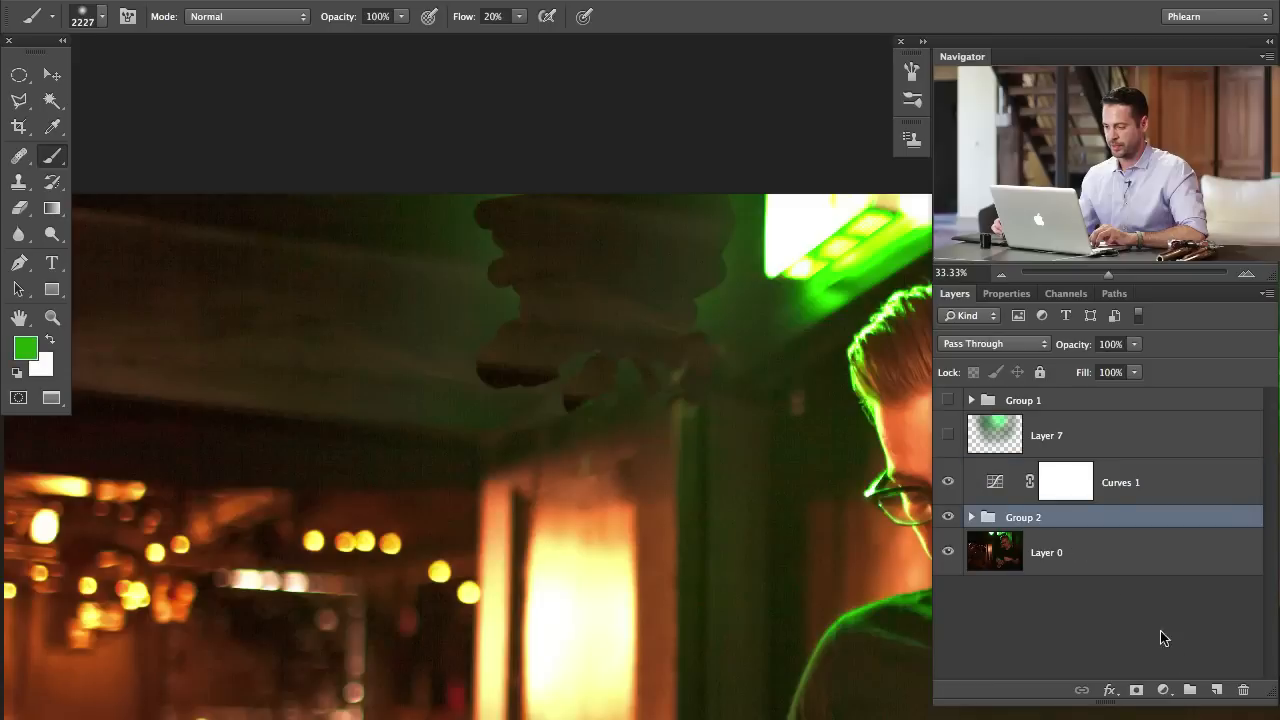
left_click(1218, 694)
key("s")
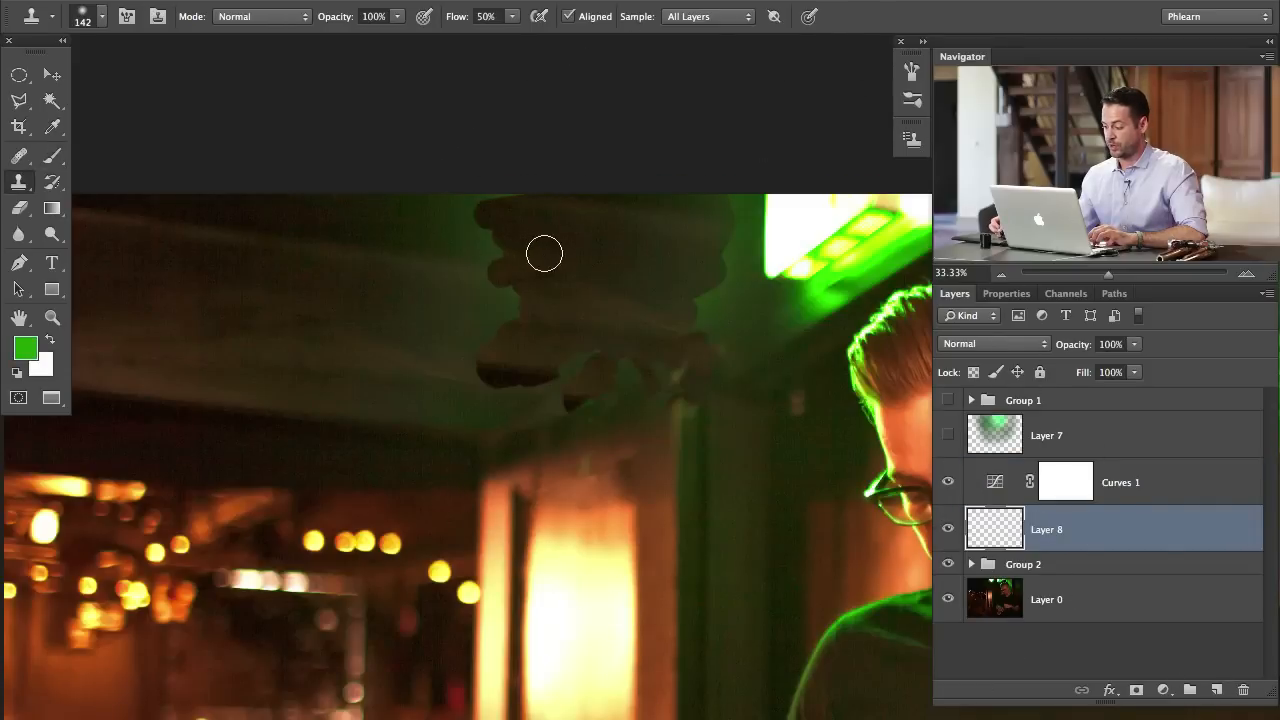
- Enlarge the Clone Stamp brush to 365 and compare the ceiling with the Curves adjustment hidden and shown
mouse_move(545, 252)
left_mouse_down()
mouse_move(600, 258)
mouse_move(558, 261)
left_mouse_up()
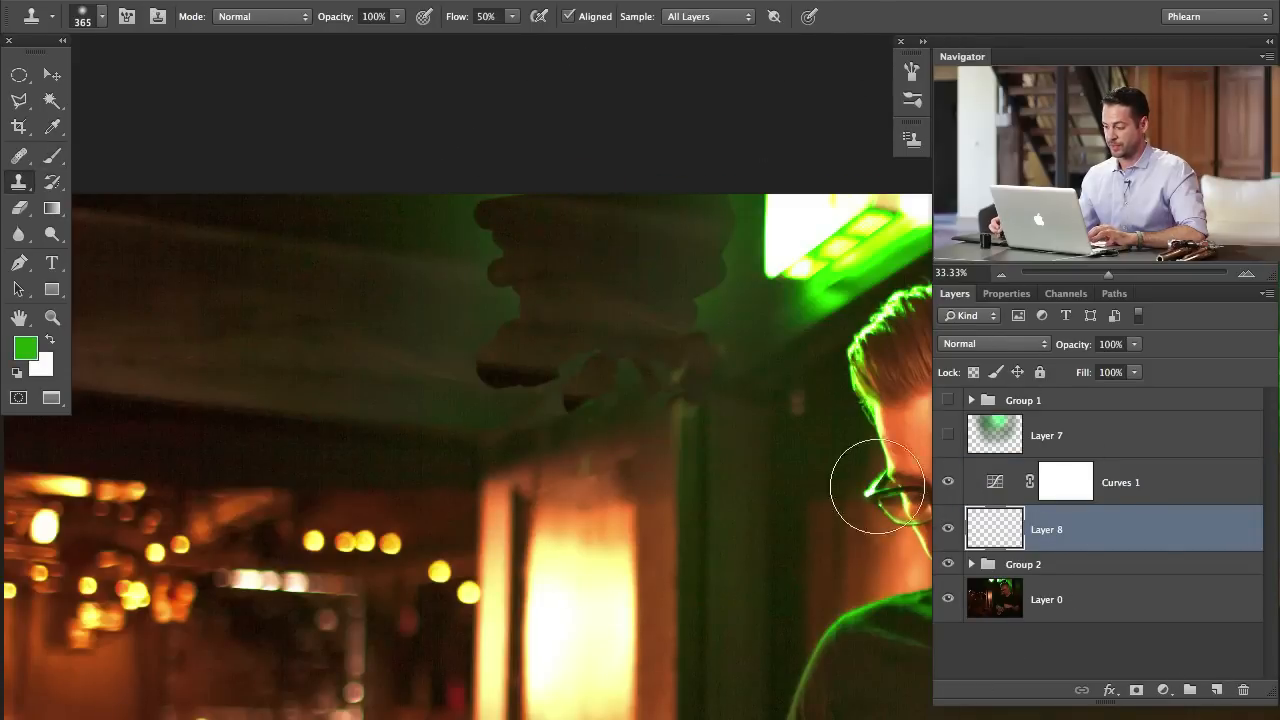
left_click(948, 484)
left_click(948, 484)
left_click(947, 484)
left_click(947, 485)
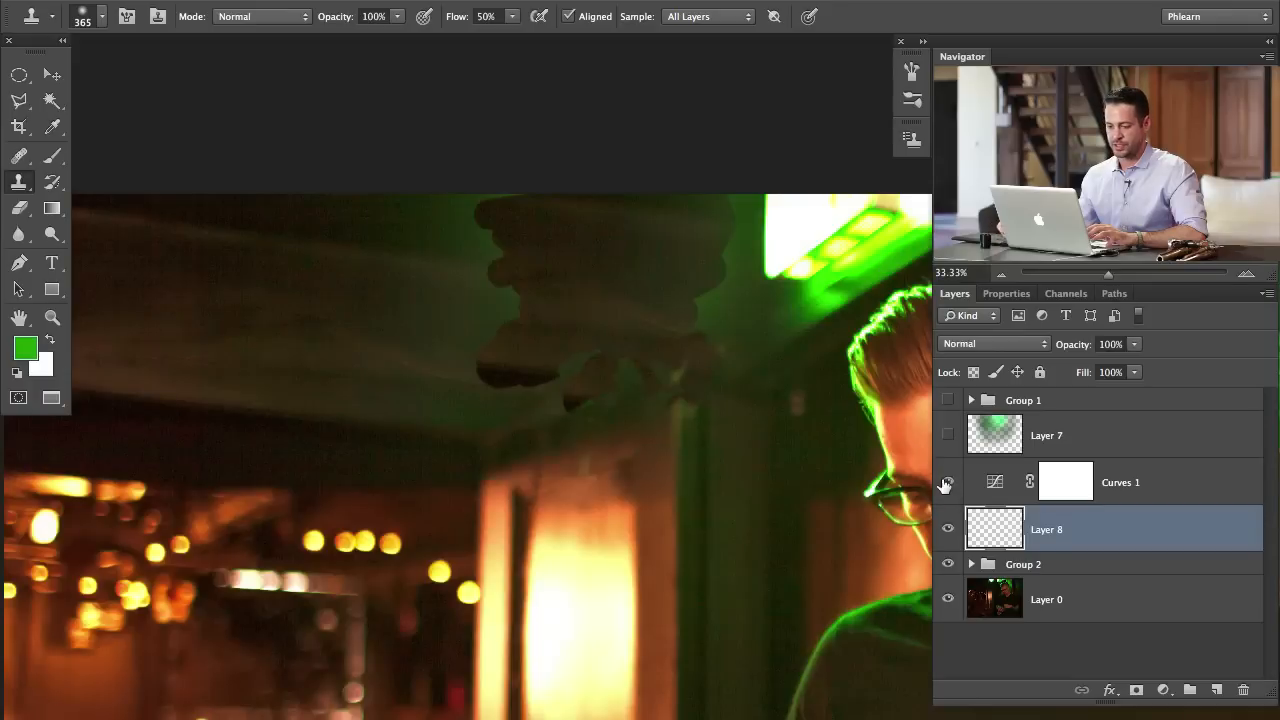
- Set the Clone Stamp to sample Current & Below and check the ceiling with the Curves adjustment hidden and shown
left_click(695, 17)
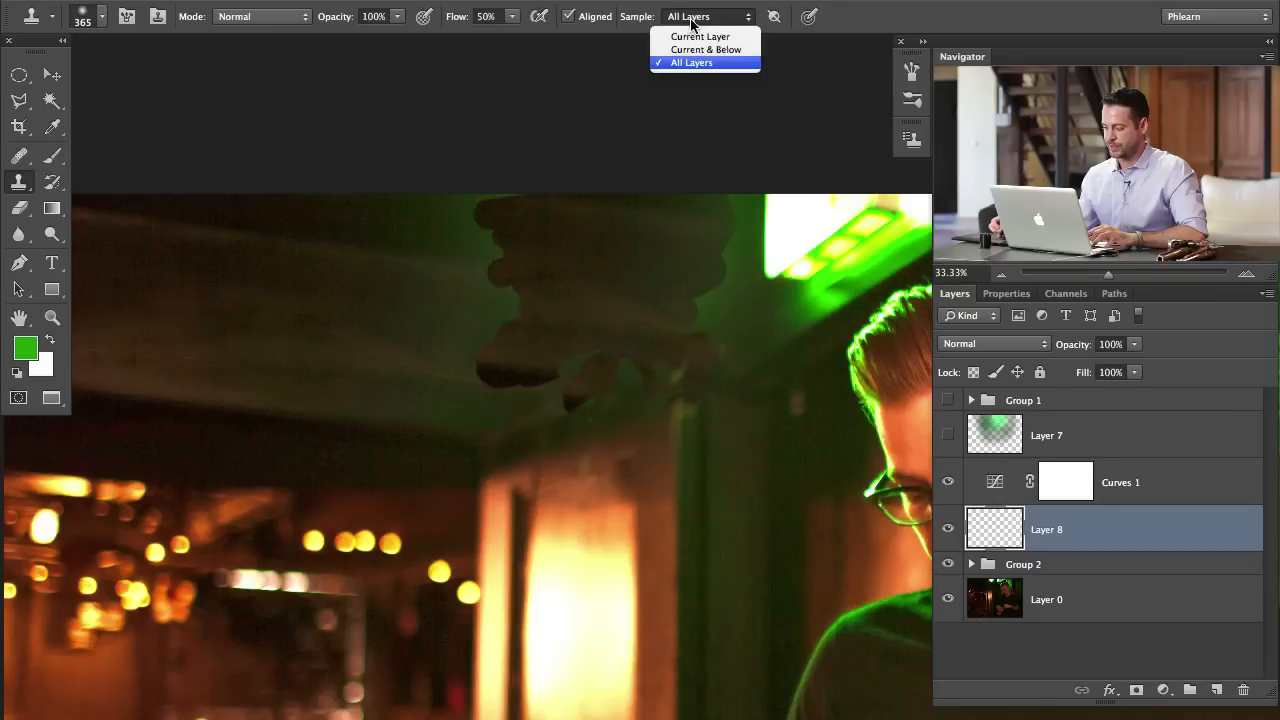
left_click(697, 48)
left_click(948, 484)
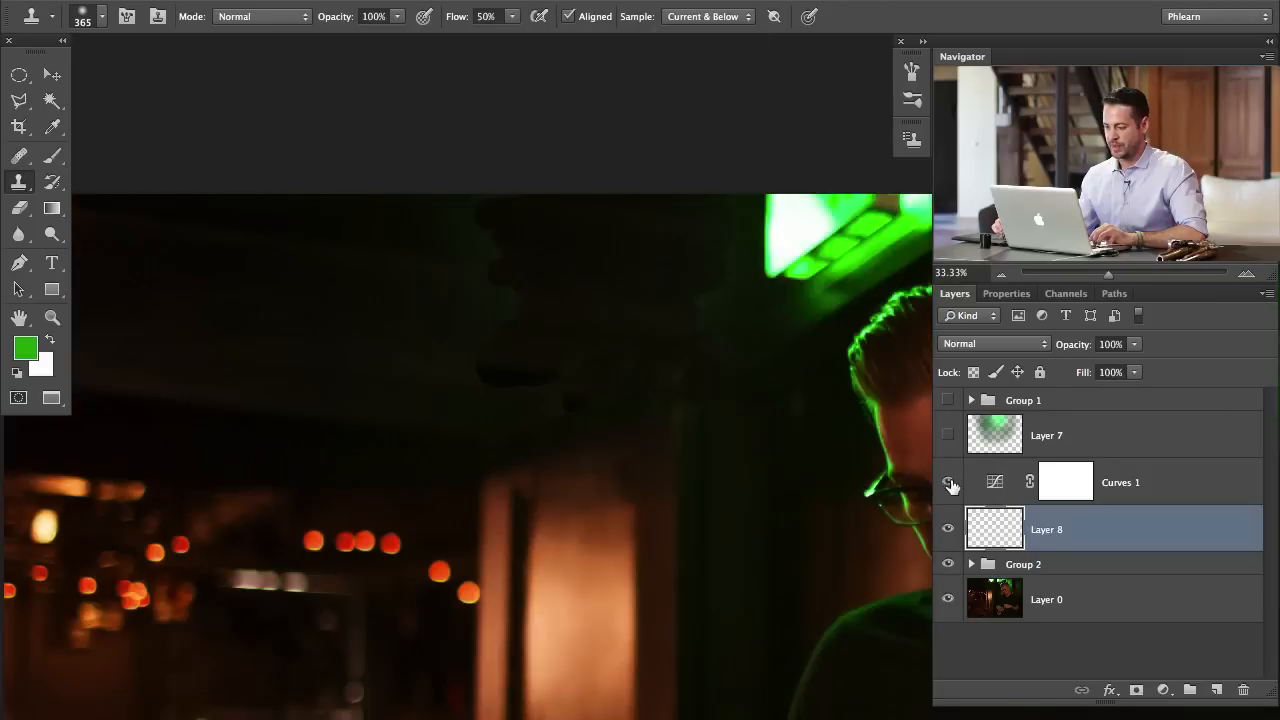
left_click(948, 484)
left_click(948, 484)
left_click(948, 484)
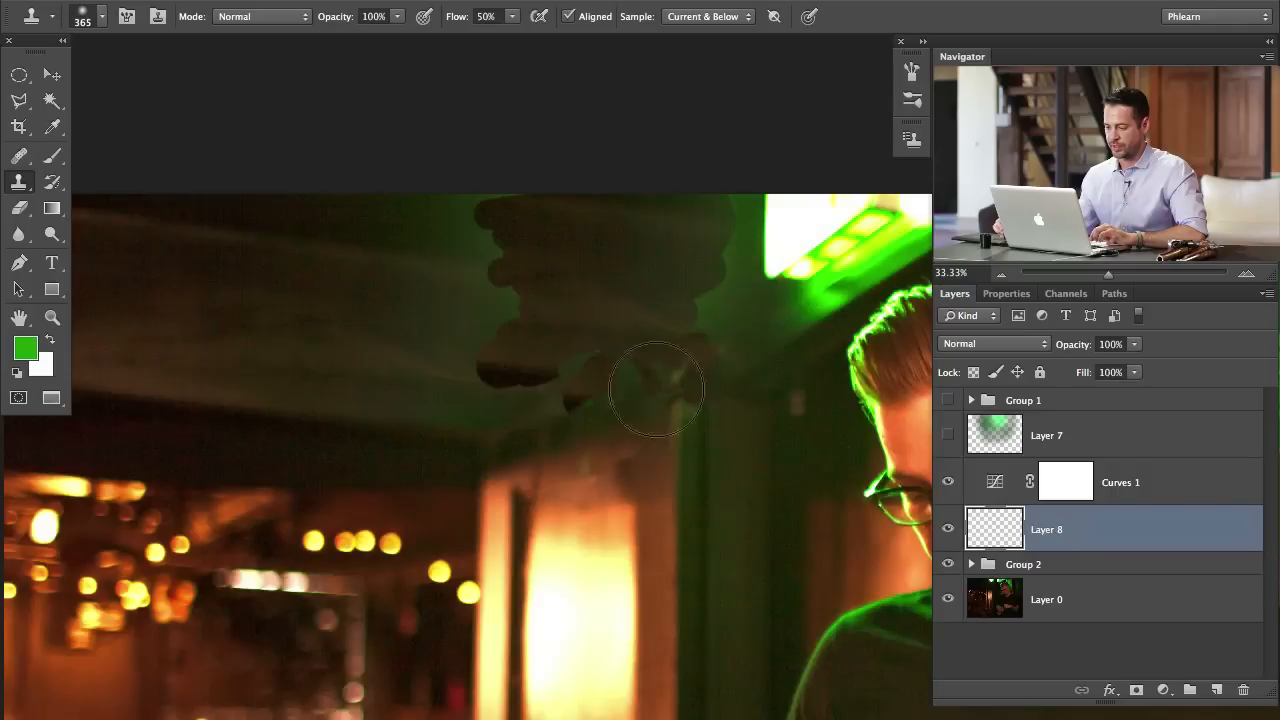
- Clone ceiling texture over the upper-left edge of the dark patch near the image's top border, enlarging the brush to 517
left_click_drag(554, 245, 559, 245)
left_click(563, 237, "alt")
left_click_drag(463, 213, 438, 202)
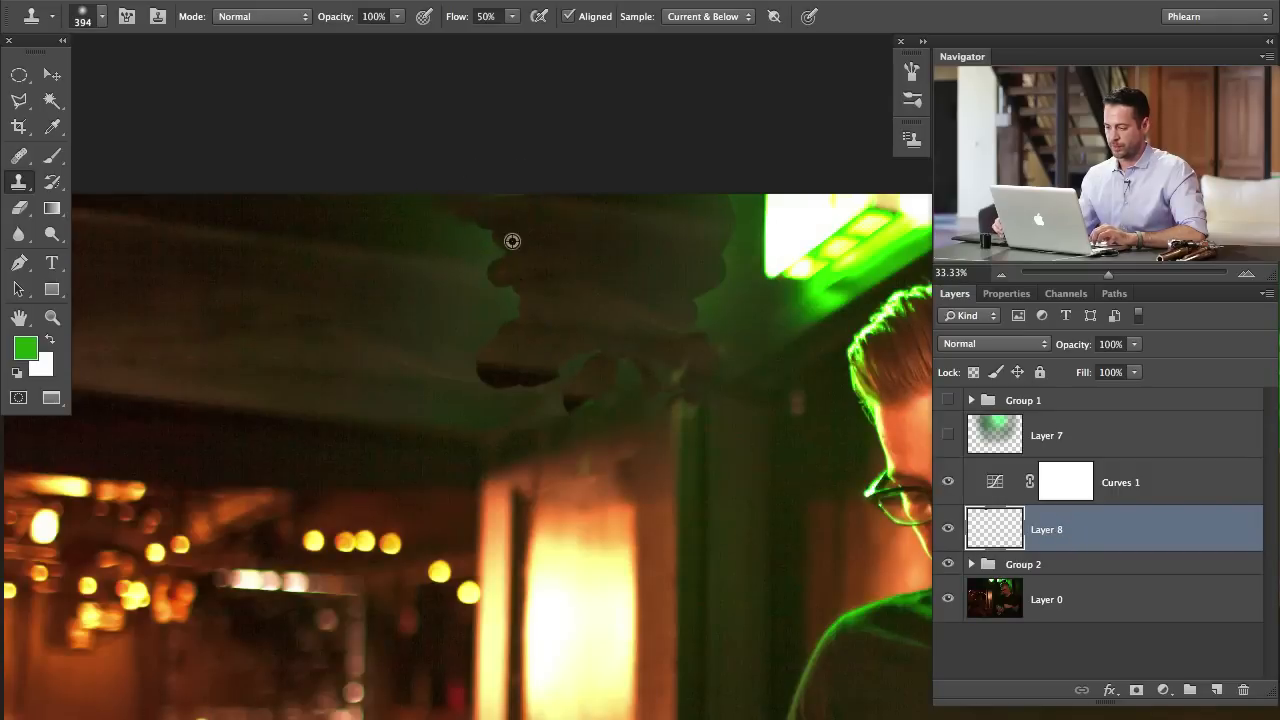
left_click(512, 241, "alt")
left_click_drag(520, 250, 536, 242)
left_click(525, 231, "alt")
left_click_drag(452, 240, 492, 234)
left_click(522, 227, "alt")
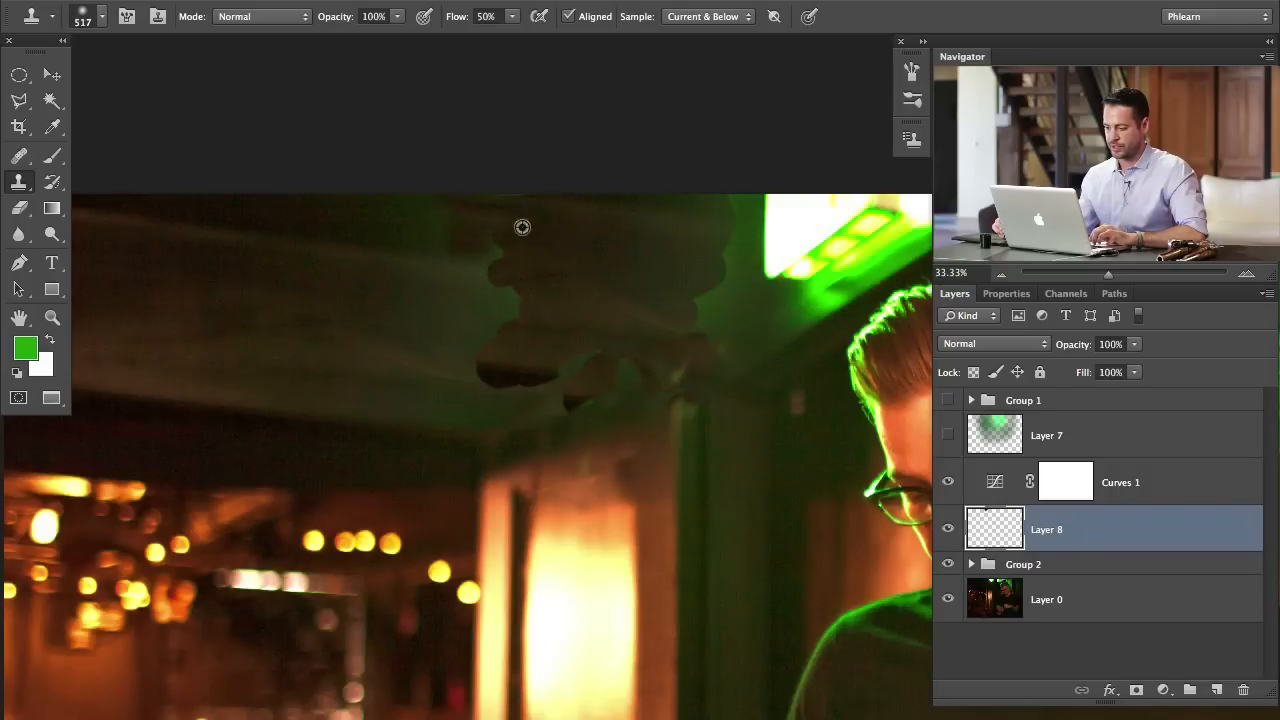
left_click_drag(448, 180, 427, 211)
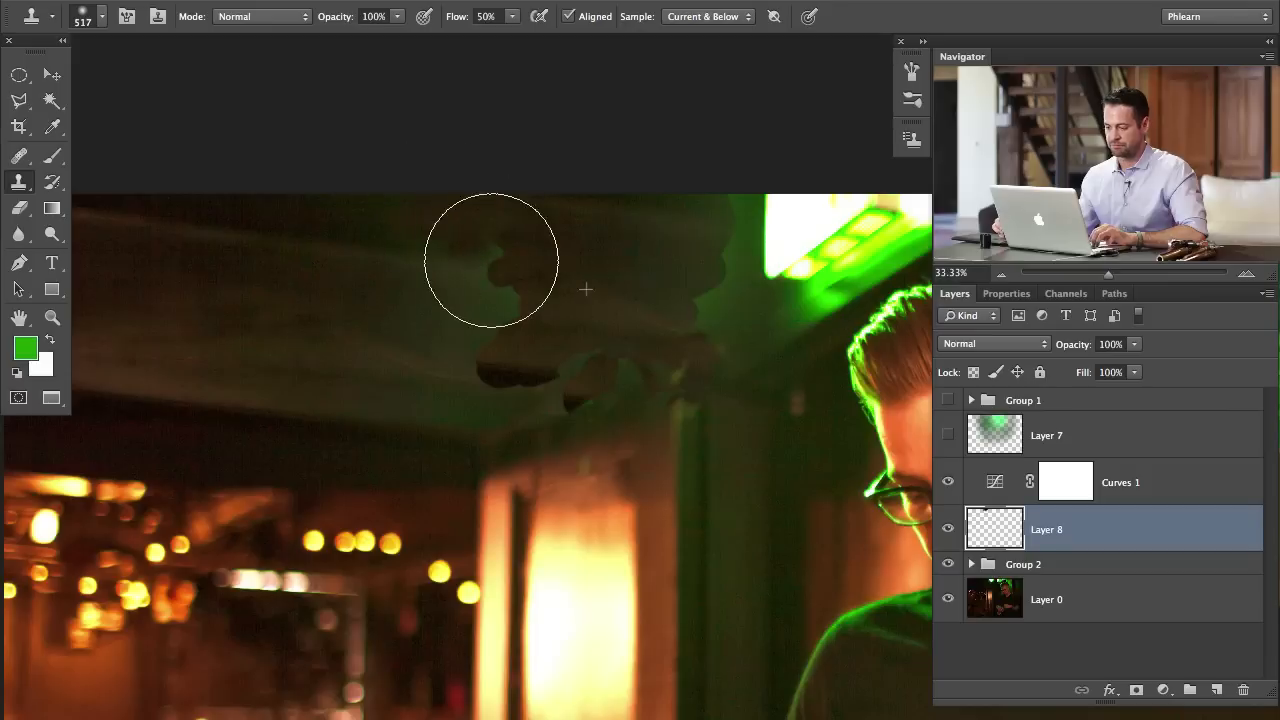
- Clone over the green gaps and jagged left edge of the ceiling patch down to its lower end, enlarging the brush to 742
mouse_move(491, 260)
left_mouse_down()
mouse_move(487, 311)
mouse_move(515, 315)
mouse_move(494, 305)
mouse_move(463, 335)
mouse_move(403, 348)
left_mouse_up()
left_click_drag(523, 290, 536, 294)
left_click(539, 277, "alt")
mouse_move(411, 290)
left_mouse_down()
mouse_move(440, 279)
mouse_move(500, 306)
left_mouse_up()
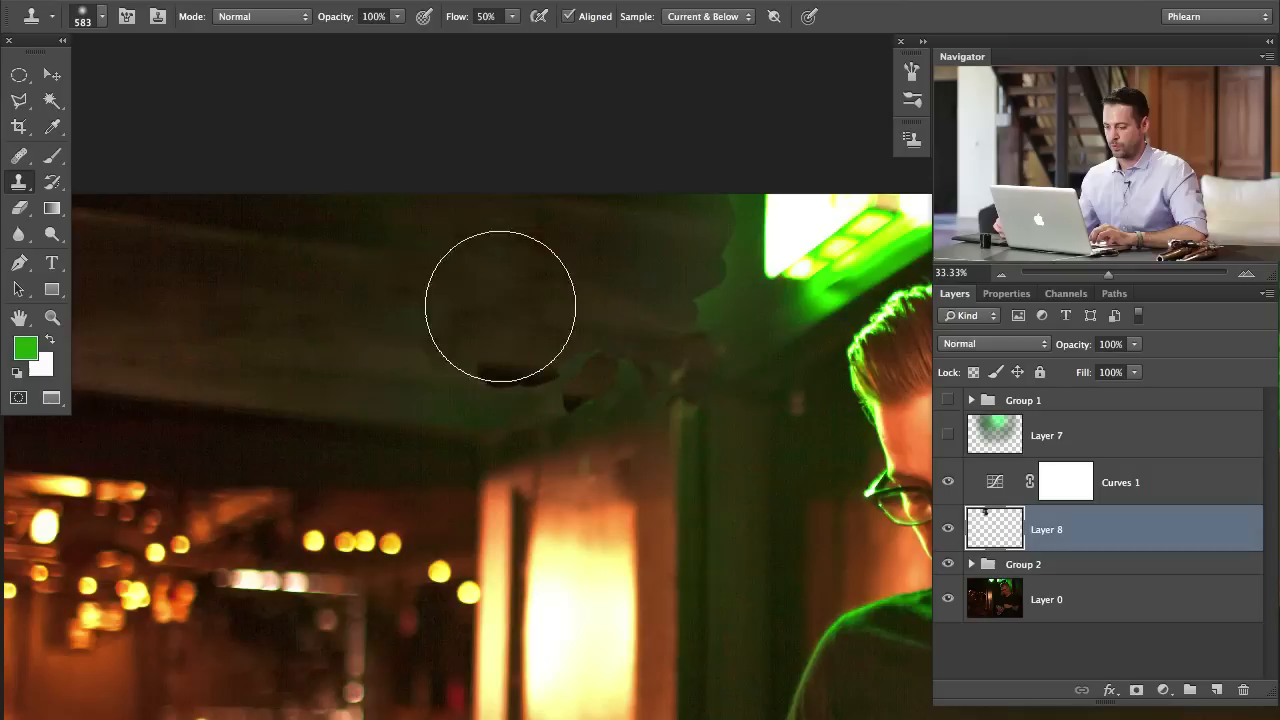
left_click(493, 322, "alt")
mouse_move(414, 356)
left_mouse_down()
mouse_move(464, 345)
mouse_move(435, 368)
left_mouse_up()
left_click_drag(504, 316, 520, 318)
left_click(528, 309, "alt")
left_click_drag(494, 241, 457, 255)
left_click(513, 322, "alt")
left_click_drag(424, 330, 444, 328)
left_click(537, 293, "alt")
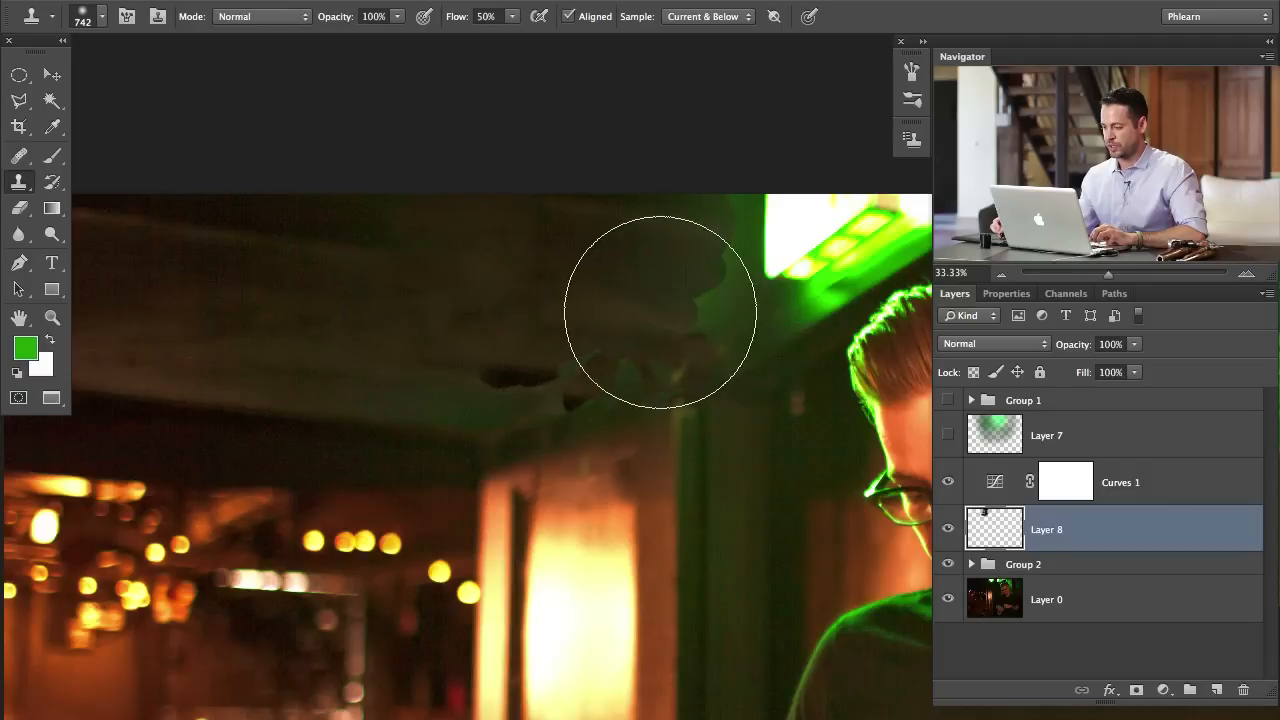
- Blend the ceiling patch's right edge beside the green light with cloned texture and check it with the green glow layer shown
mouse_move(660, 311)
left_mouse_down()
mouse_move(700, 314)
mouse_move(691, 286)
mouse_move(737, 251)
mouse_move(647, 313)
left_mouse_up()
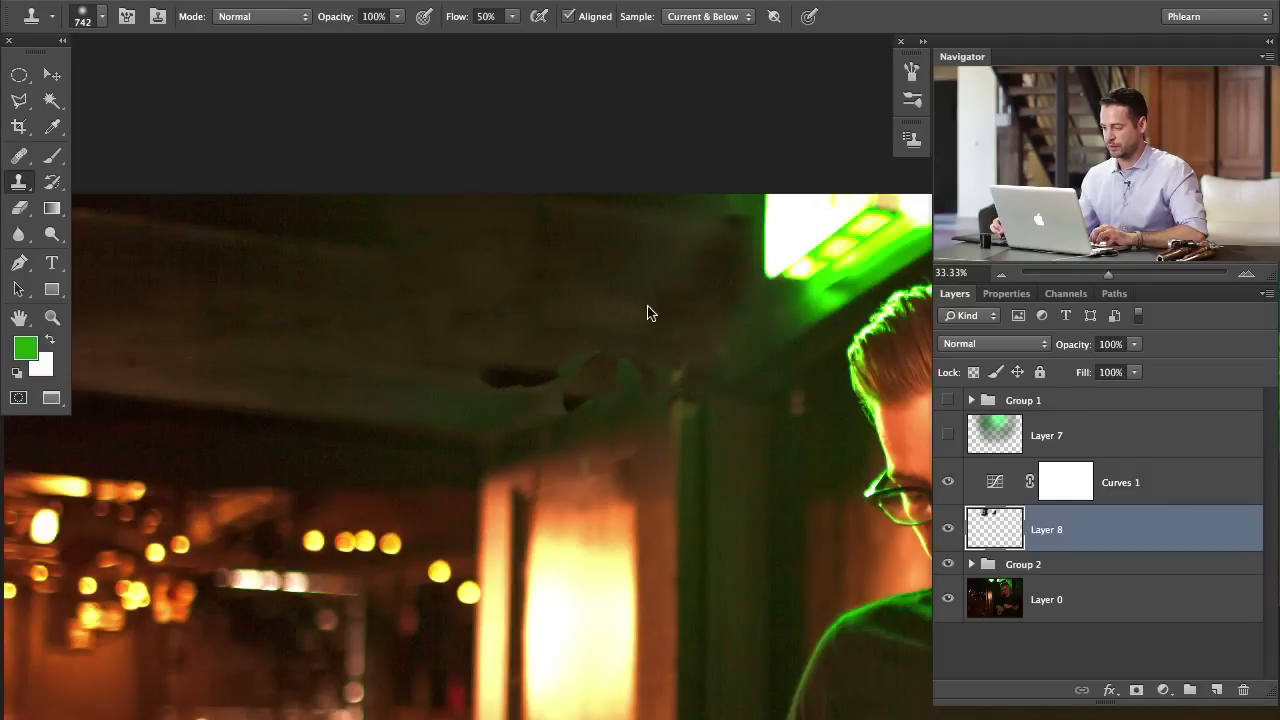
left_click(658, 273, "alt")
left_click_drag(699, 269, 714, 240)
left_click(701, 265, "alt")
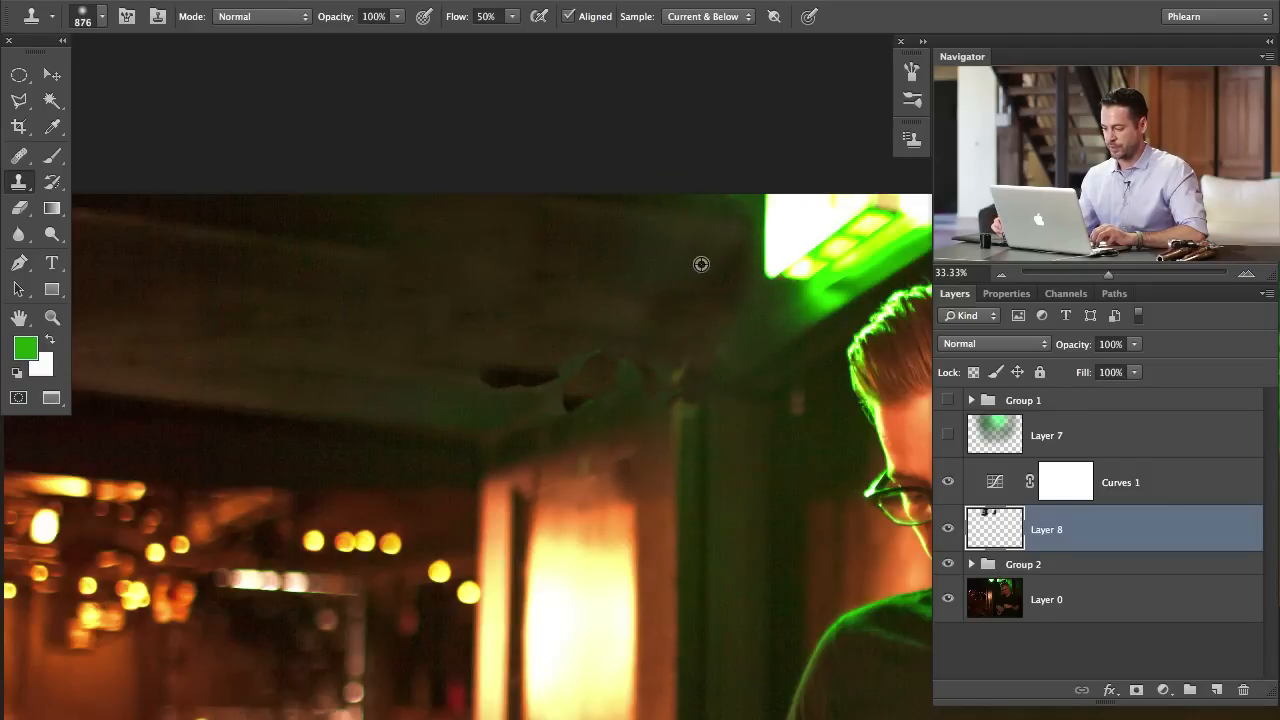
left_click(948, 436)
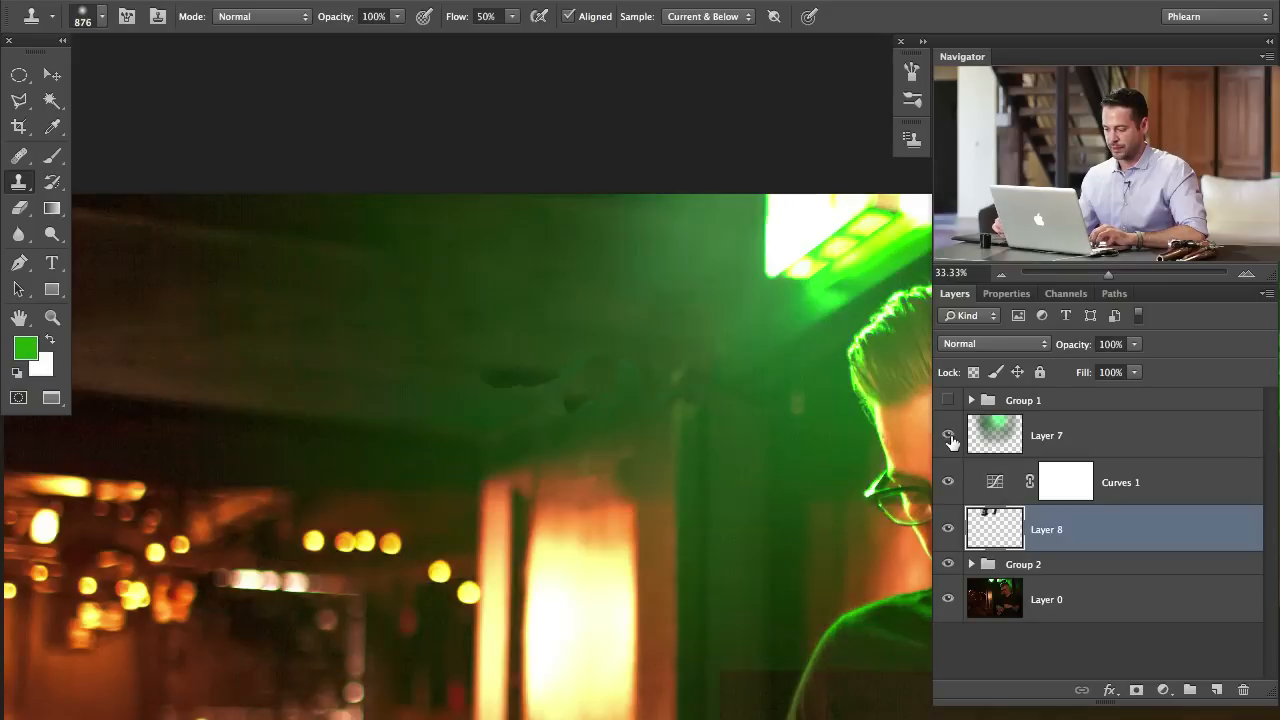
left_click(948, 436)
- Clone over the remaining dark spots and green streaks on the ceiling just above the lit door frame
mouse_move(606, 316)
left_mouse_down()
mouse_move(494, 362)
mouse_move(571, 378)
mouse_move(562, 394)
mouse_move(585, 387)
mouse_move(585, 348)
mouse_move(550, 405)
mouse_move(629, 375)
mouse_move(664, 386)
mouse_move(644, 383)
mouse_move(674, 376)
left_mouse_up()
left_click(629, 337, "alt")
left_click(539, 329, "alt")
left_click_drag(615, 314, 596, 308)
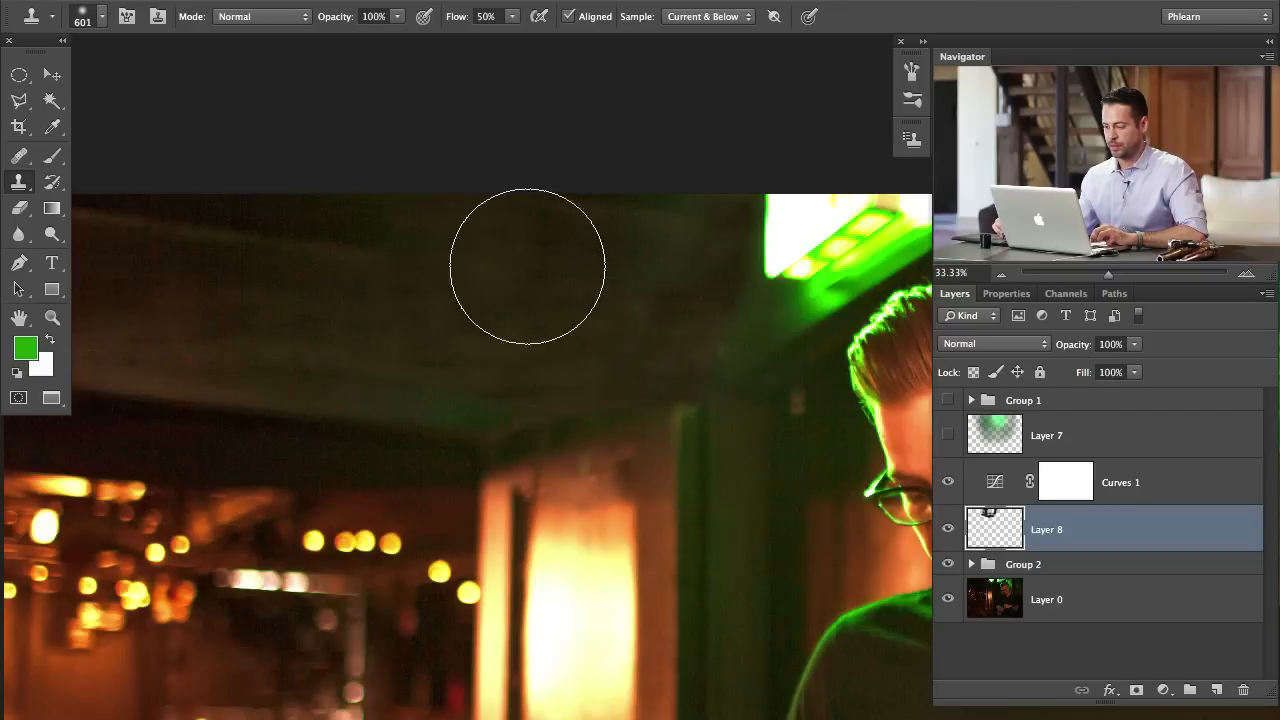
- Even out the tone of the ceiling beams from the far left to the door frame with broad cloned strokes
left_click_drag(523, 265, 455, 245)
left_click_drag(386, 226, 508, 228)
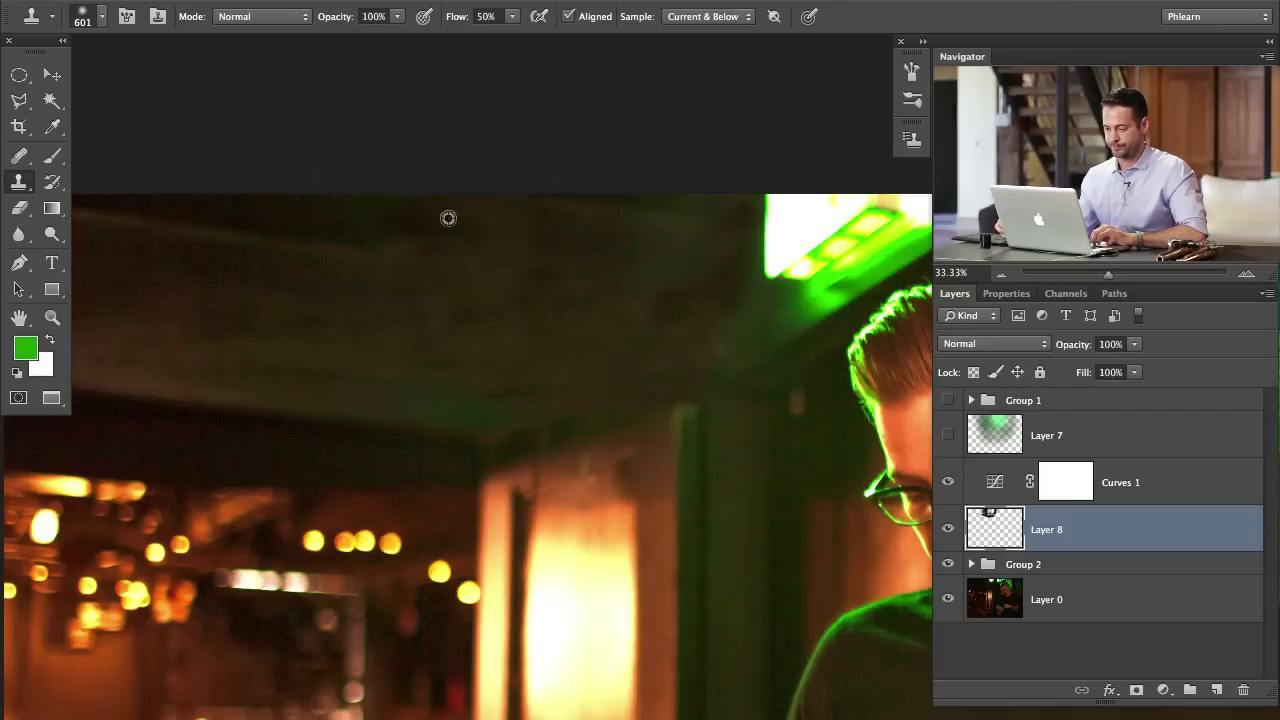
left_click(382, 215, "alt")
mouse_move(419, 222)
left_mouse_down()
mouse_move(568, 221)
mouse_move(418, 224)
mouse_move(574, 260)
left_mouse_up()
left_click(583, 284, "alt")
mouse_move(520, 320)
left_mouse_down()
mouse_move(420, 314)
mouse_move(538, 361)
left_mouse_up()
left_click(224, 299, "alt")
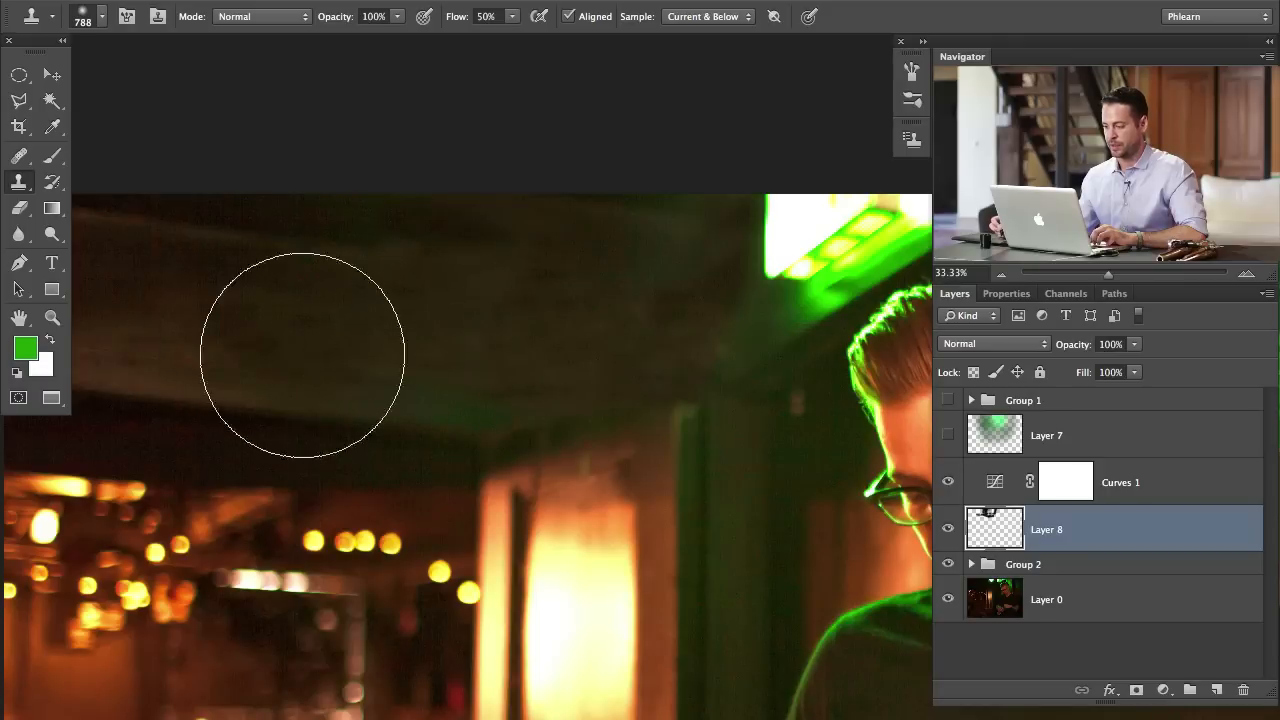
mouse_move(324, 343)
left_mouse_down()
mouse_move(324, 400)
mouse_move(466, 422)
mouse_move(556, 406)
mouse_move(532, 397)
left_mouse_up()
left_click(371, 325, "alt")
left_click_drag(431, 329, 507, 370)
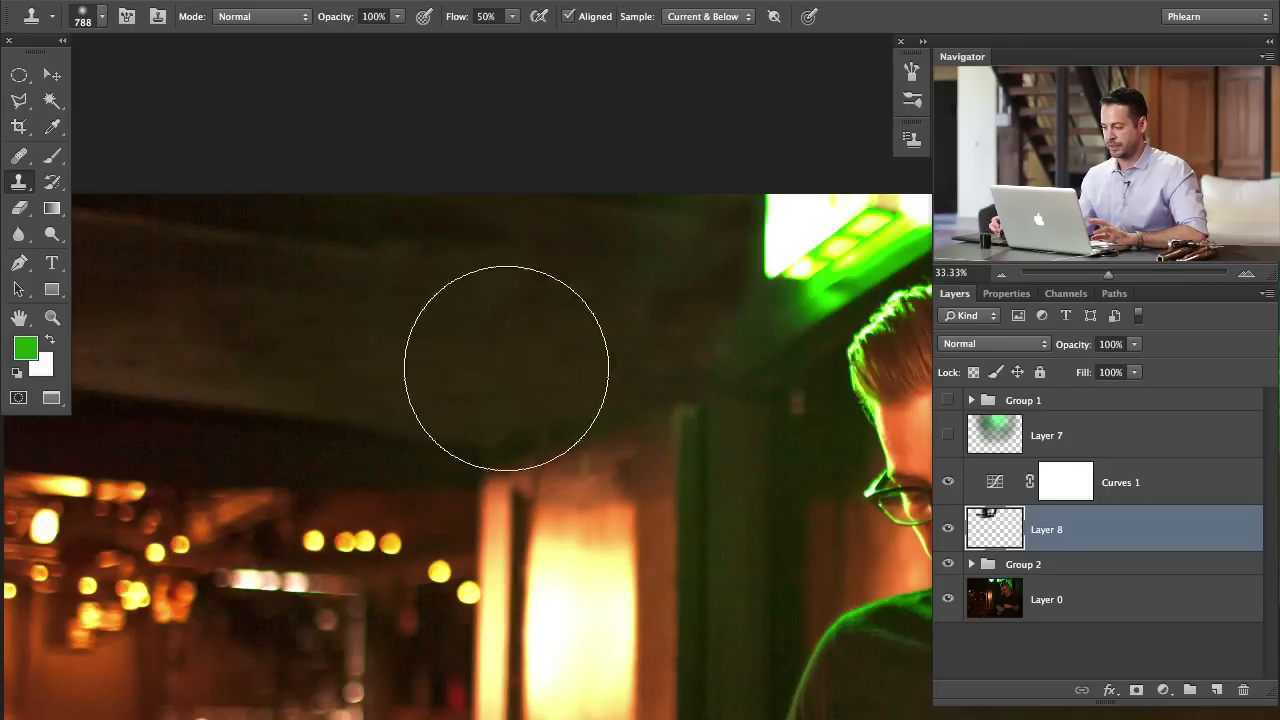
- Compare the retouched ceiling with the Curves adjustment hidden and shown
left_click(947, 488)
left_click(947, 489)
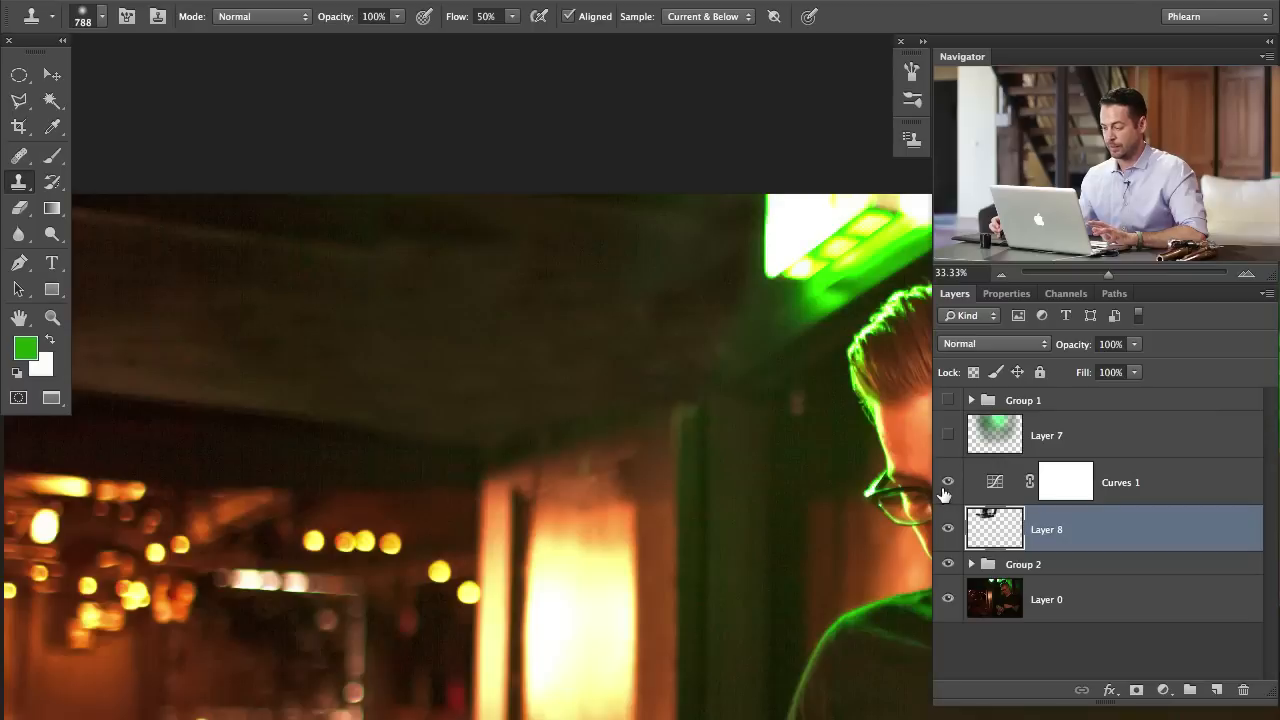
left_click(946, 491)
left_click(946, 494)
left_click(946, 496)
left_click(947, 497)
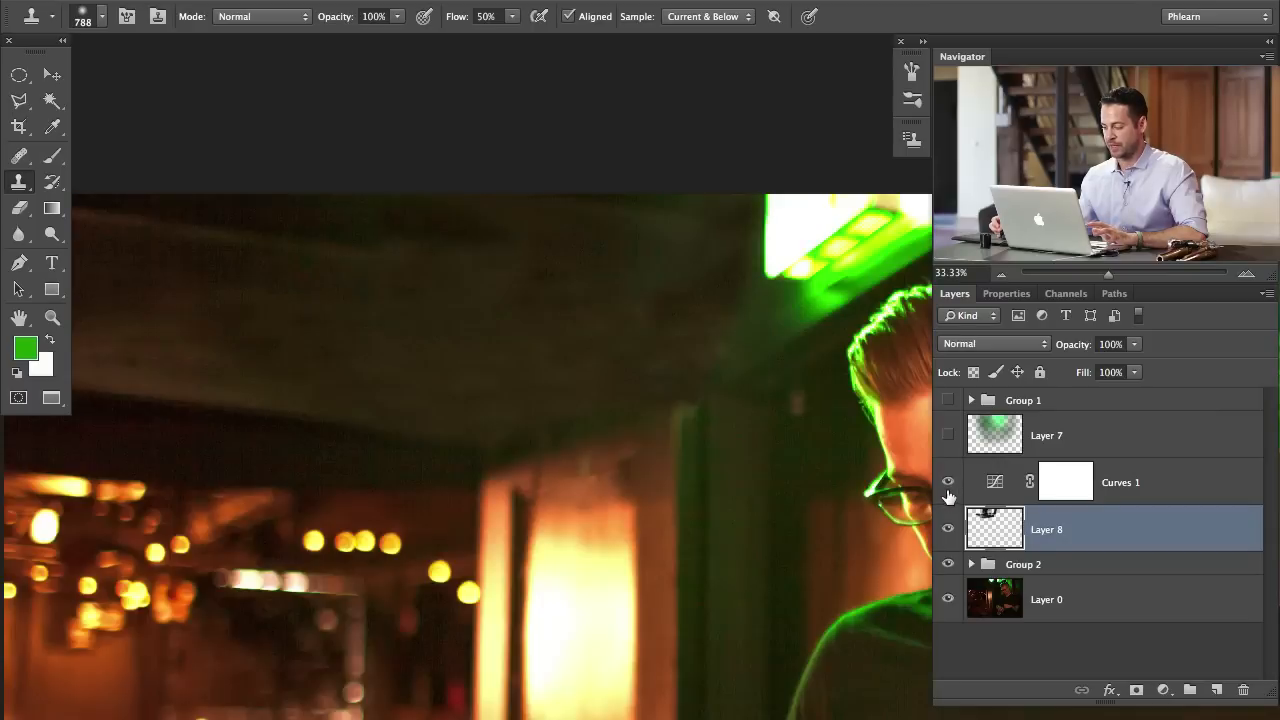
left_click(947, 494)
left_click(950, 492)
left_click(951, 488)
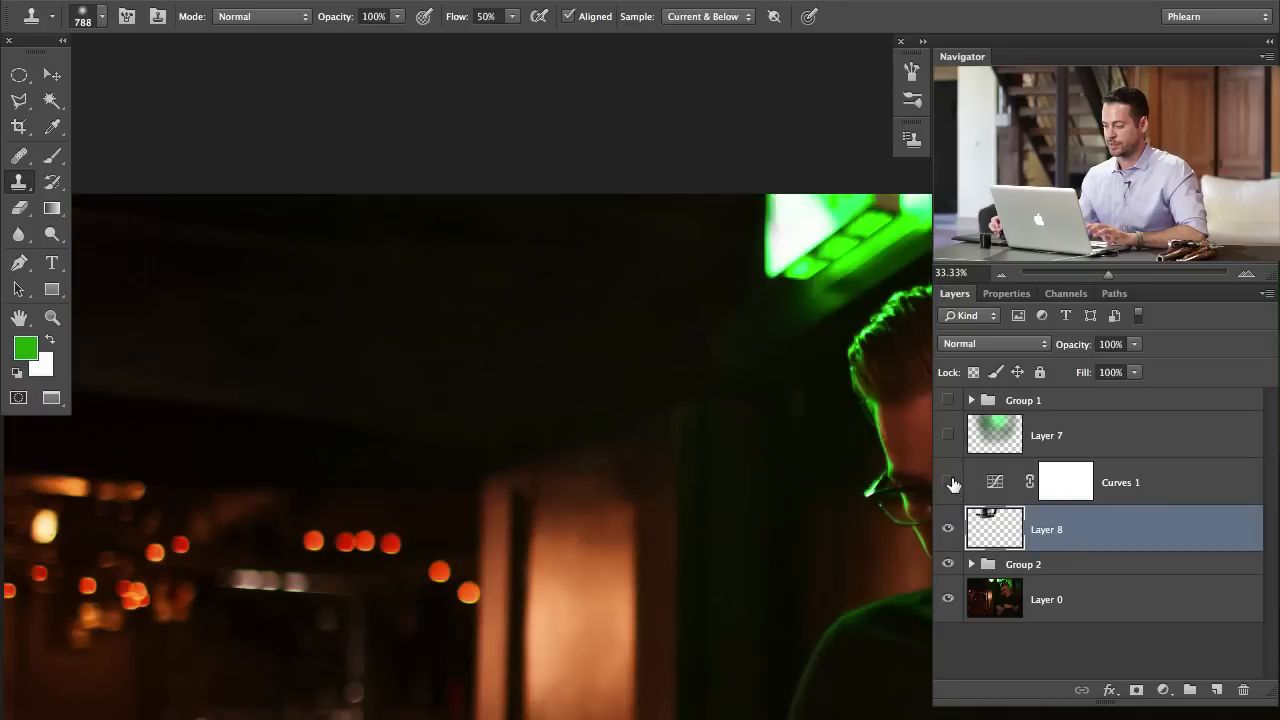
left_click(949, 487)
left_click(950, 488)
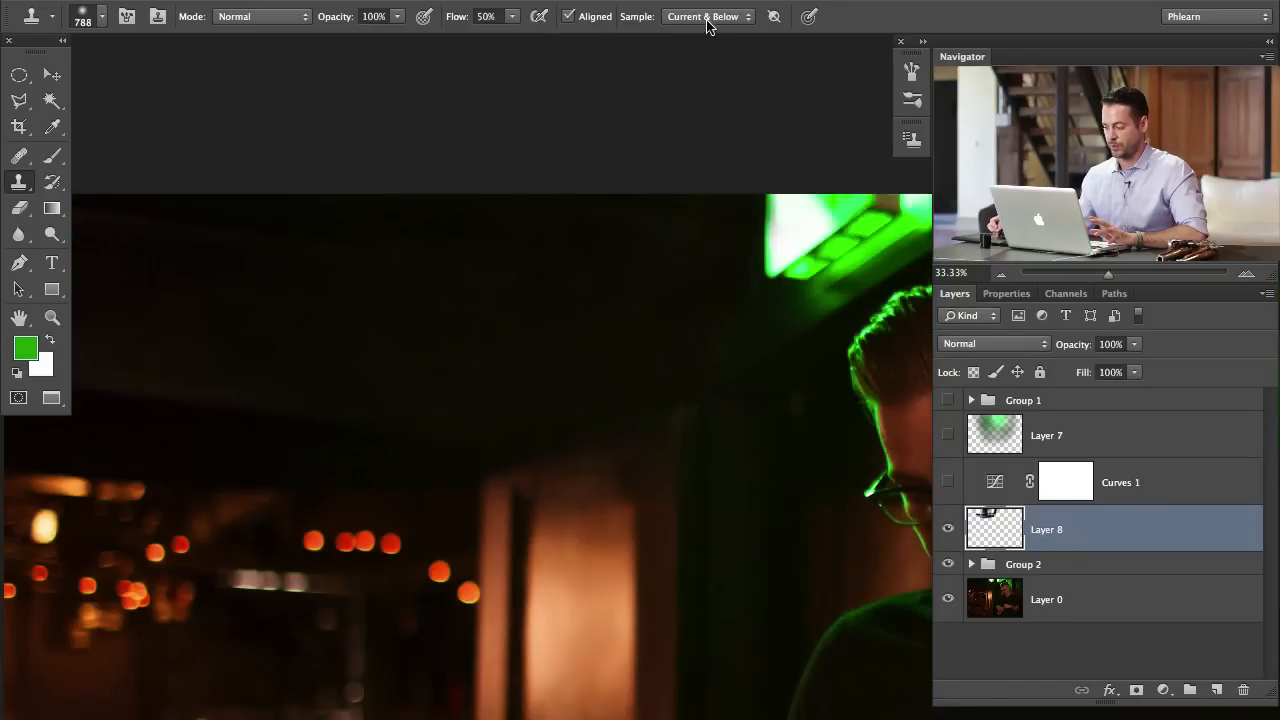
left_click(950, 489)
left_click(950, 489)
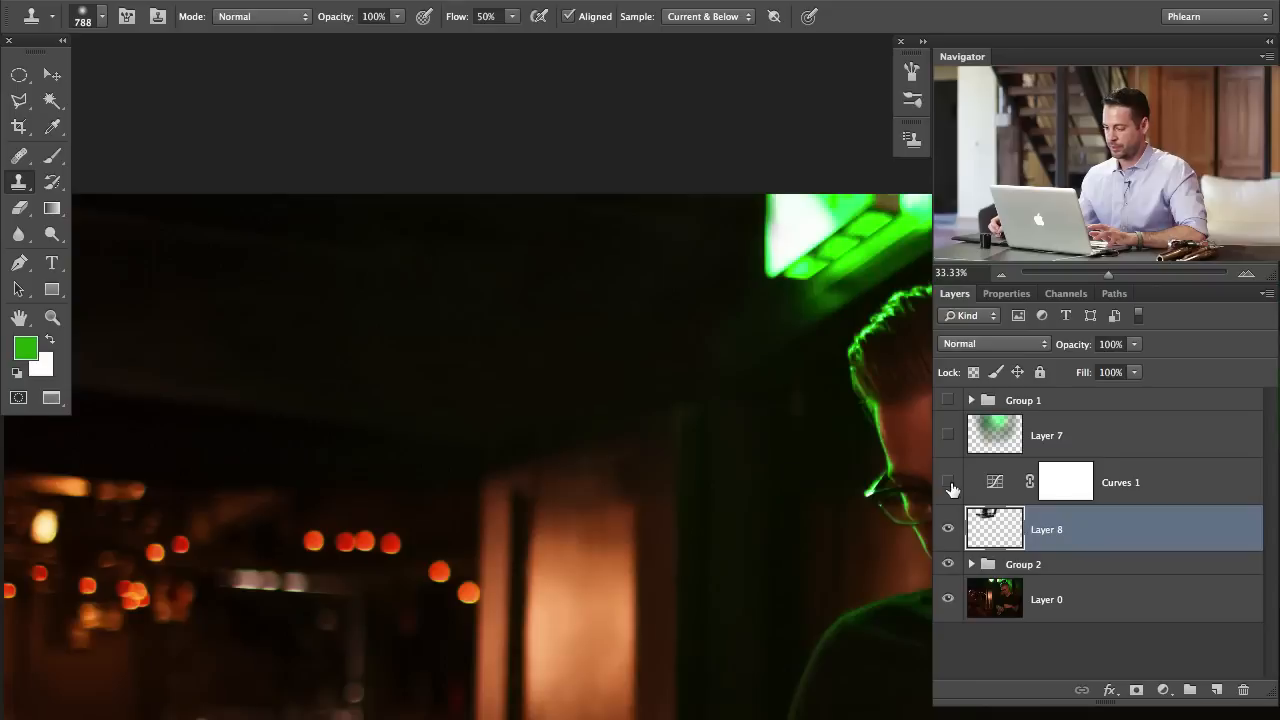
- Delete the brightening Curves adjustment layer
left_click(950, 489)
left_click(1127, 486)
key("Delete")
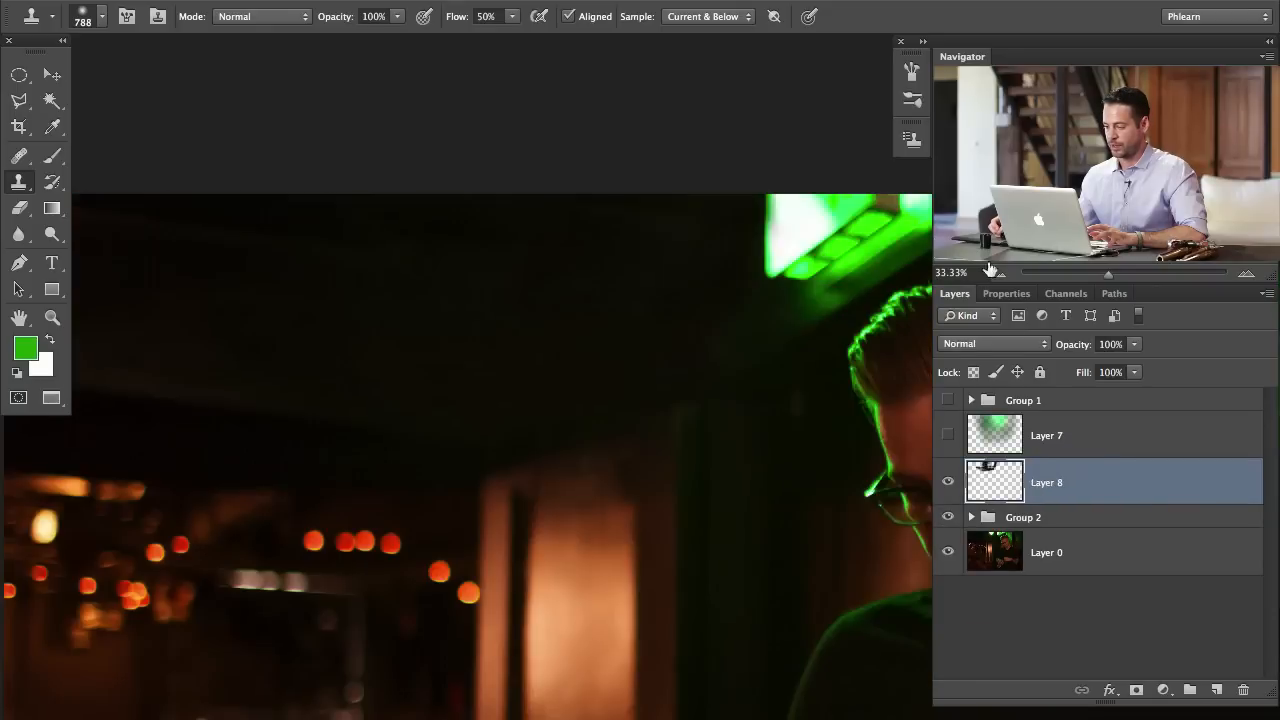
- Show the green glow layer and compare the ceiling with the cloned retouch on Layer 8 hidden and shown
left_click(947, 437)
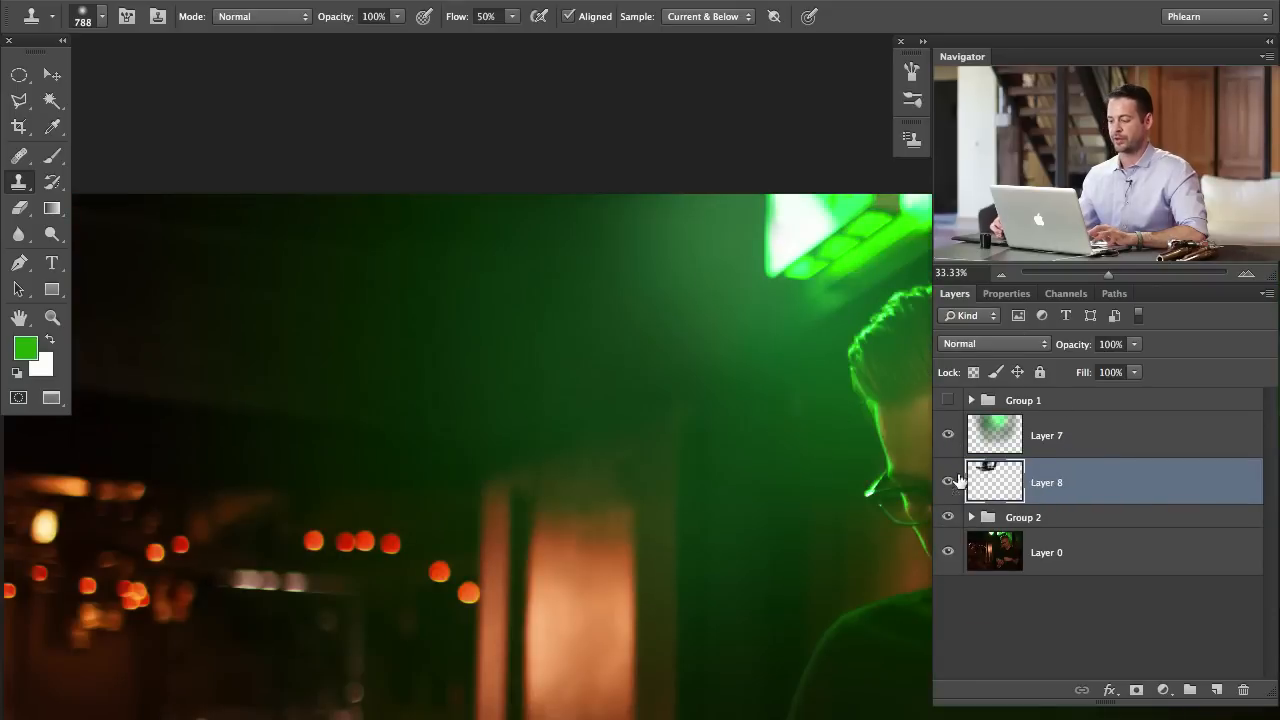
left_click(948, 487)
left_click(948, 490)
left_click(948, 490)
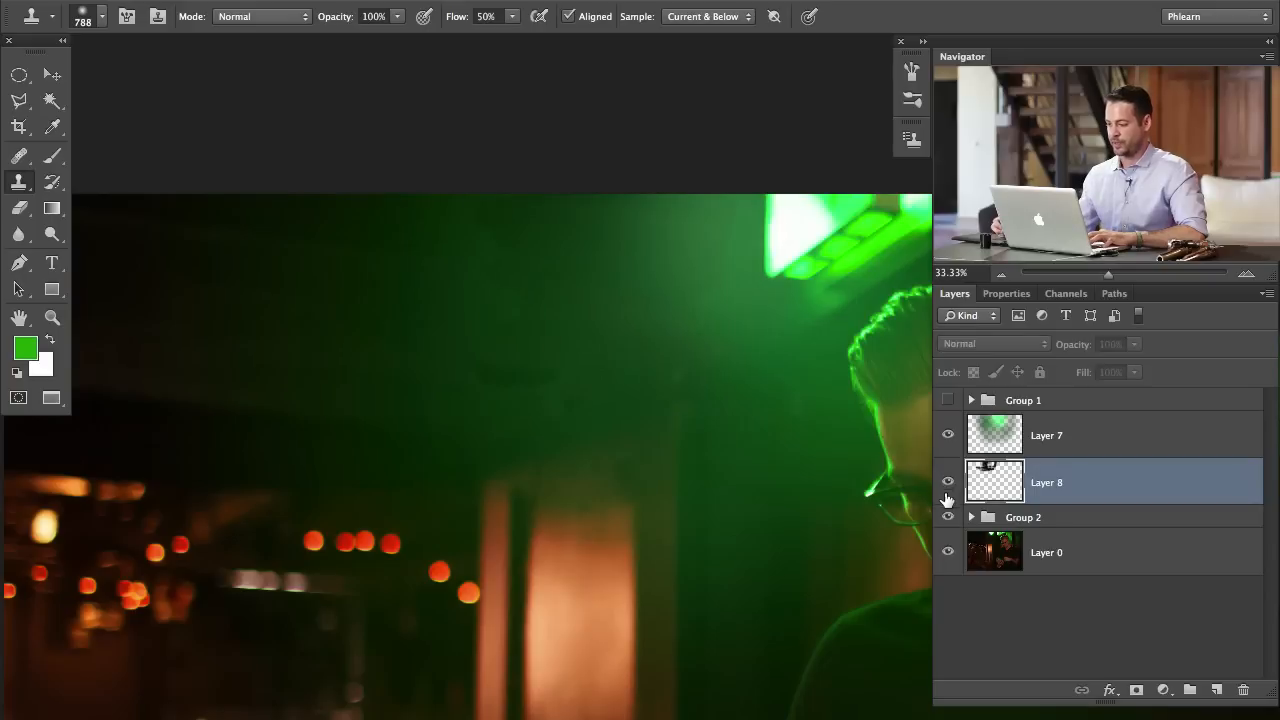
left_click(948, 490)
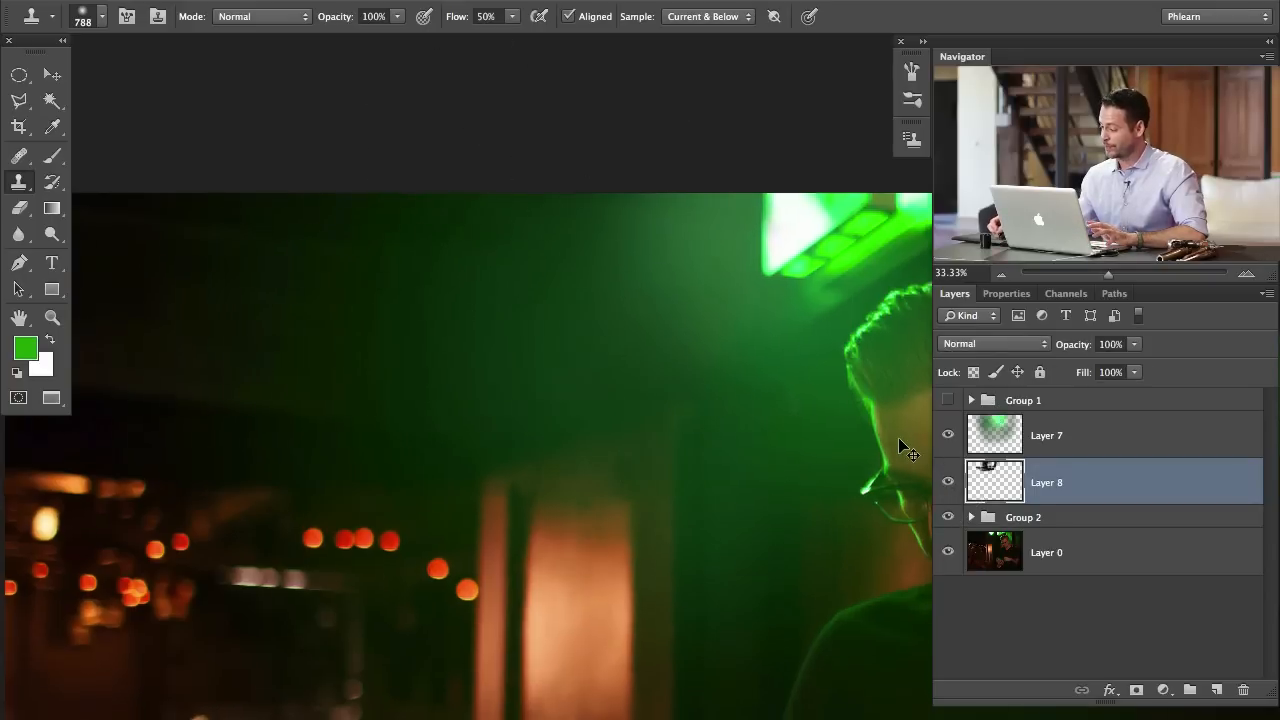
- Lower the green glow layer's opacity to 28% with the whole portrait in view
key("super+minus")
left_click_drag(645, 456, 559, 448)
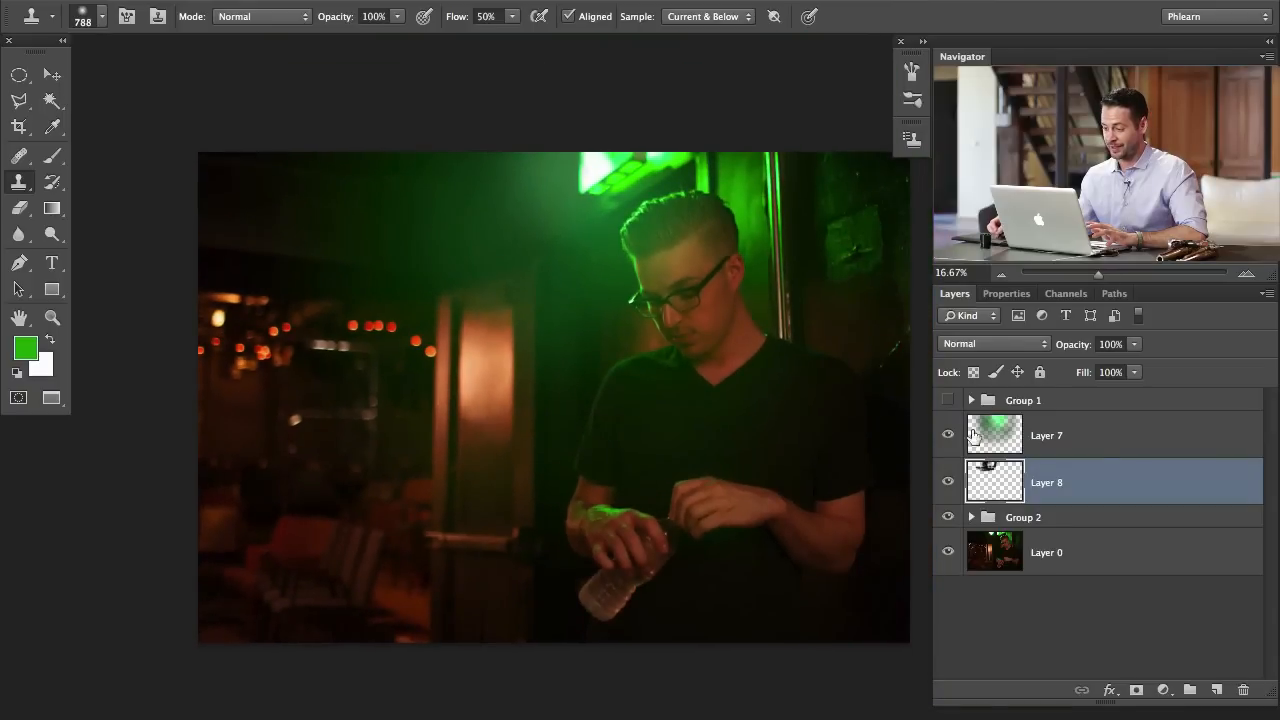
left_click(1086, 441)
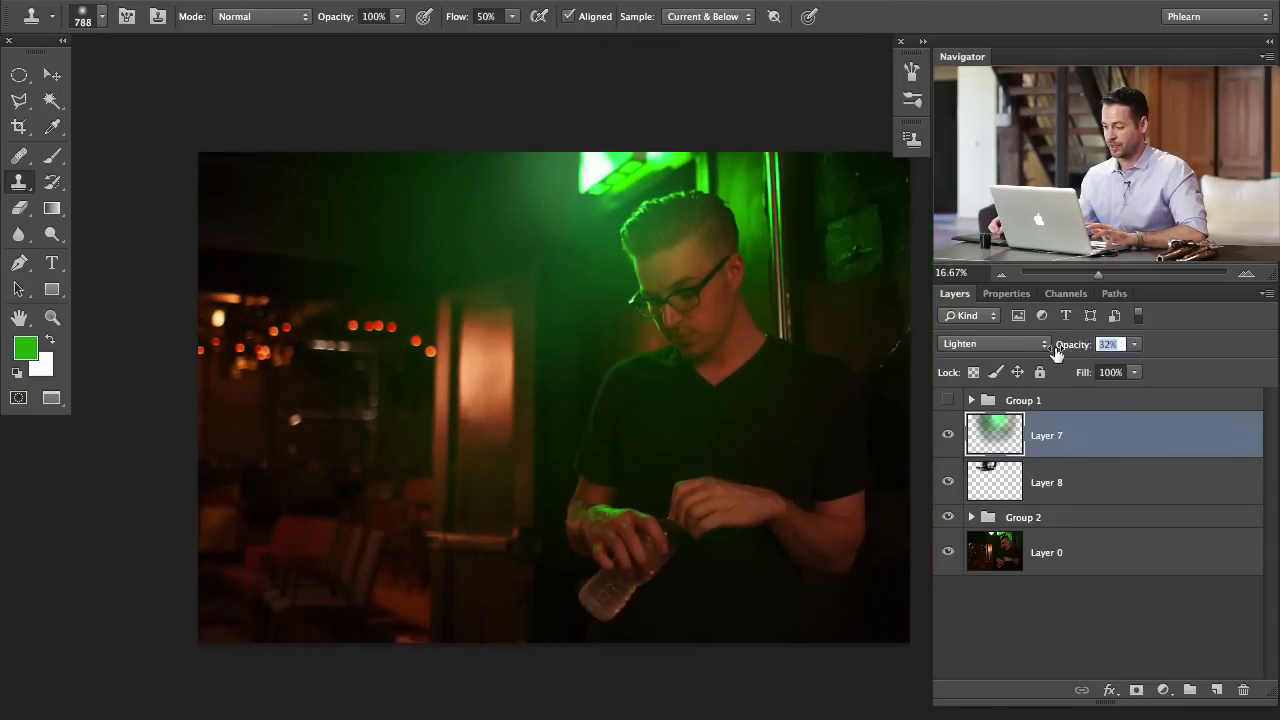
left_click_drag(1056, 352, 1045, 350)
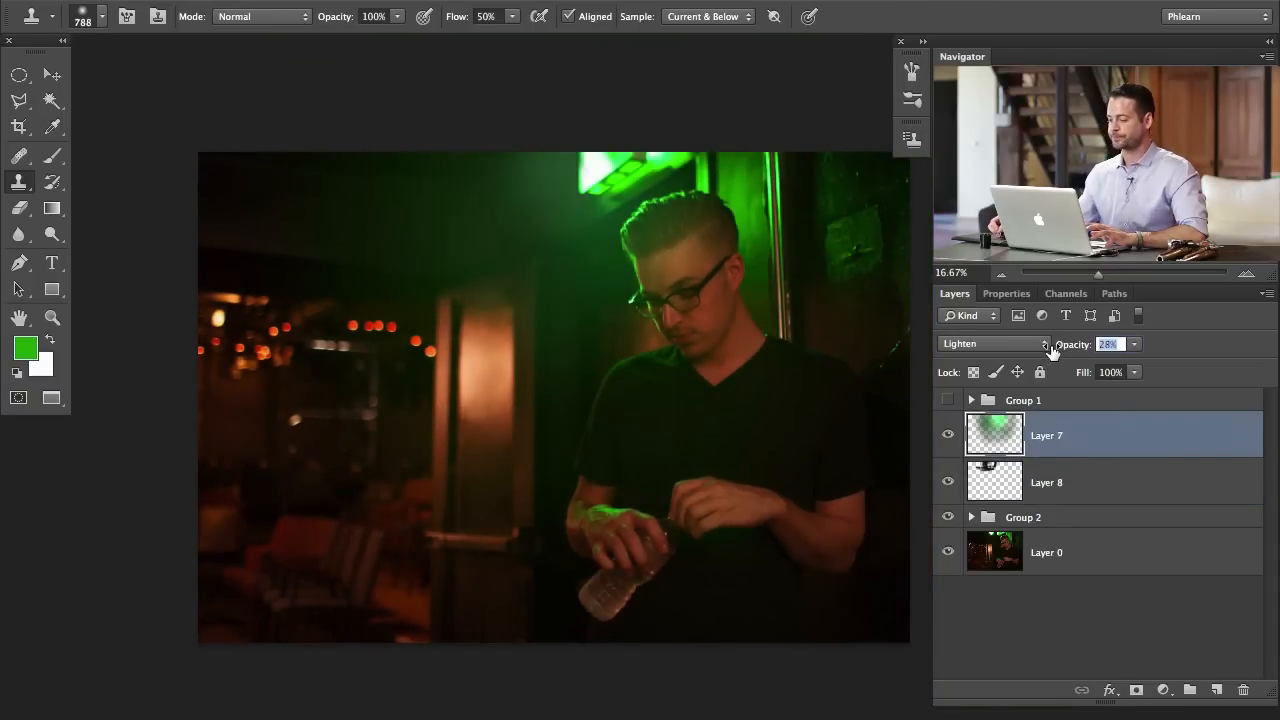
- Compare the whole portrait with the green glow layer hidden and shown
left_click(946, 433)
left_click(946, 433)
left_click(946, 433)
left_click(946, 433)
left_click(946, 433)
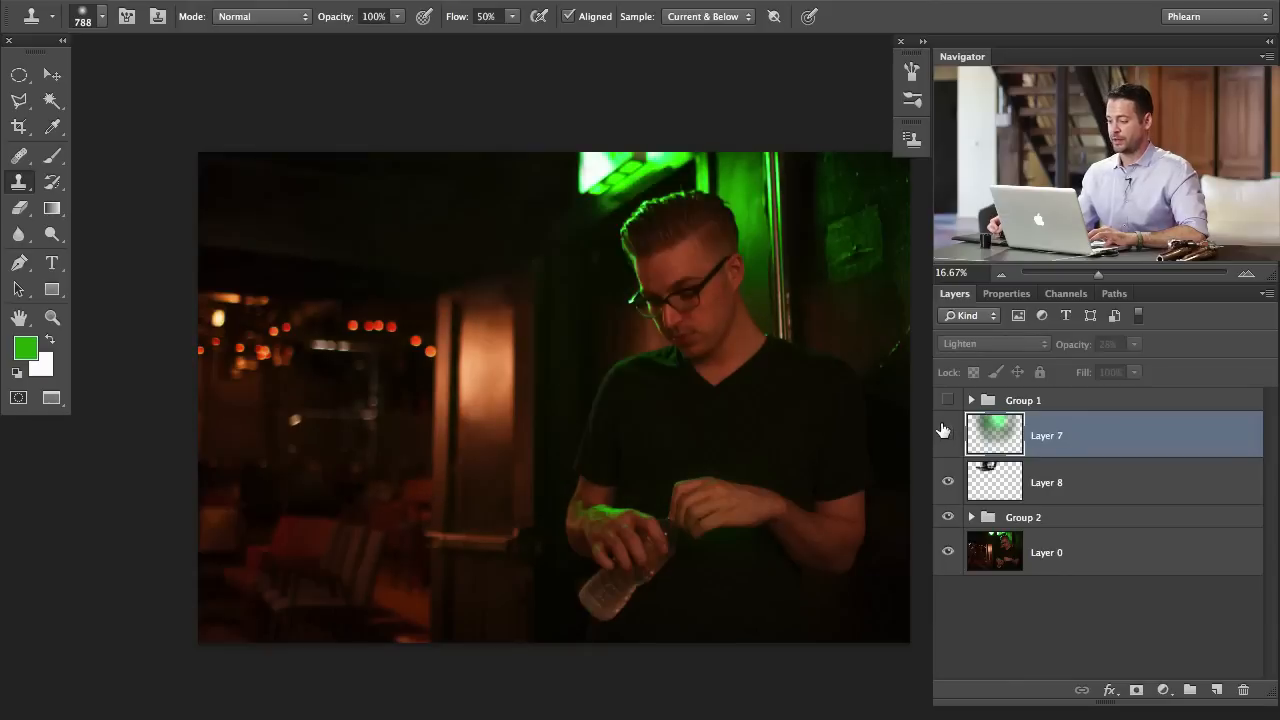
left_click(946, 433)
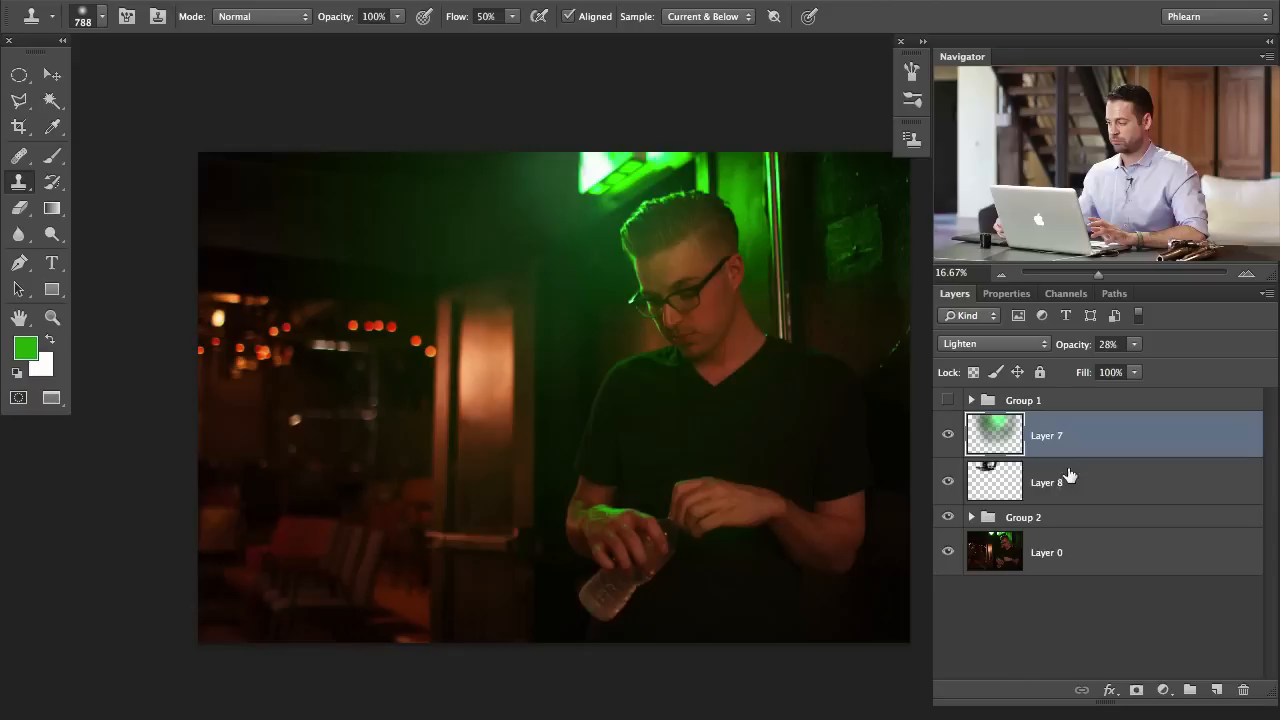
left_click(948, 437)
left_click(948, 437)
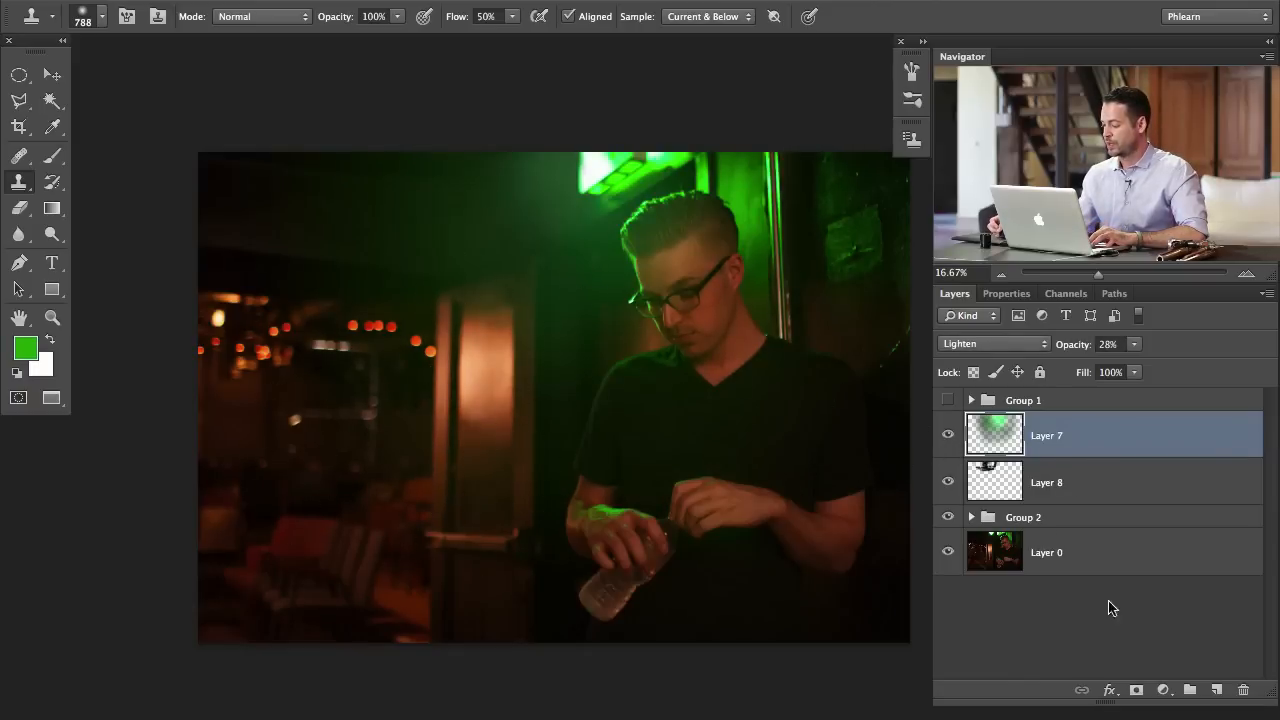
- Add a Curves adjustment above the green glow layer and raise the Red channel's midtones slightly
left_click(1166, 692)
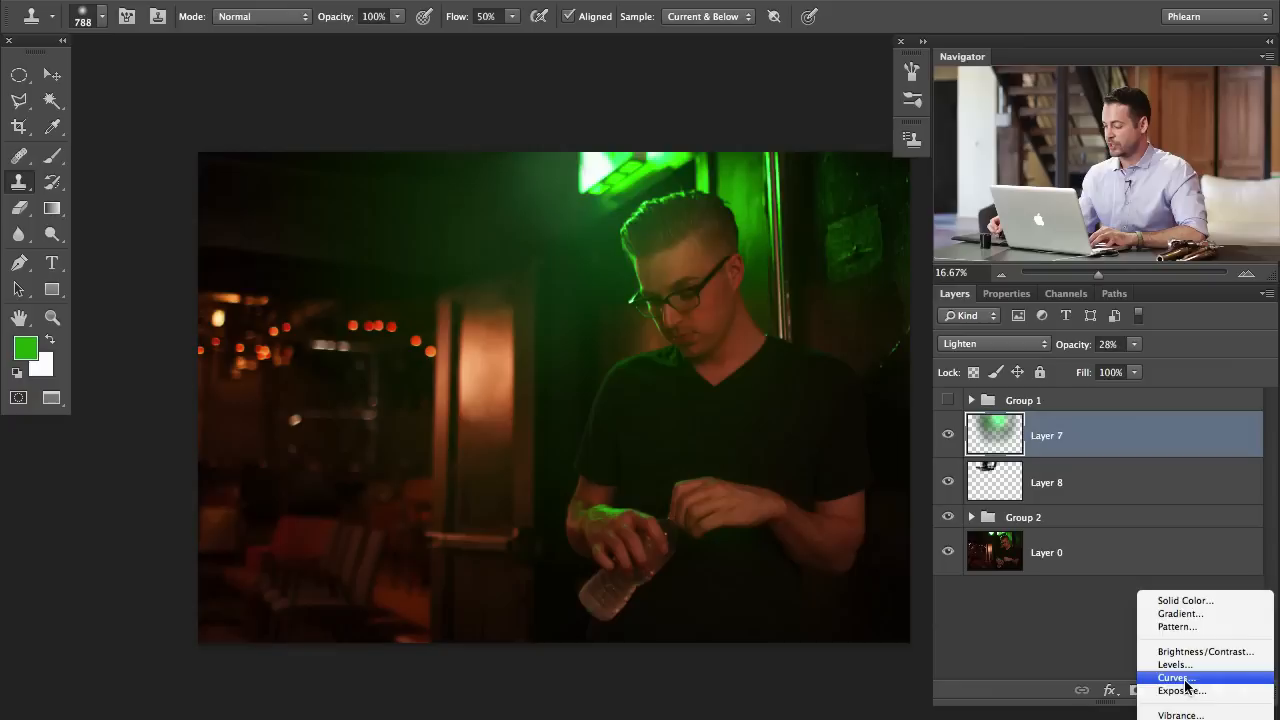
left_click(1170, 674)
left_click(1000, 377)
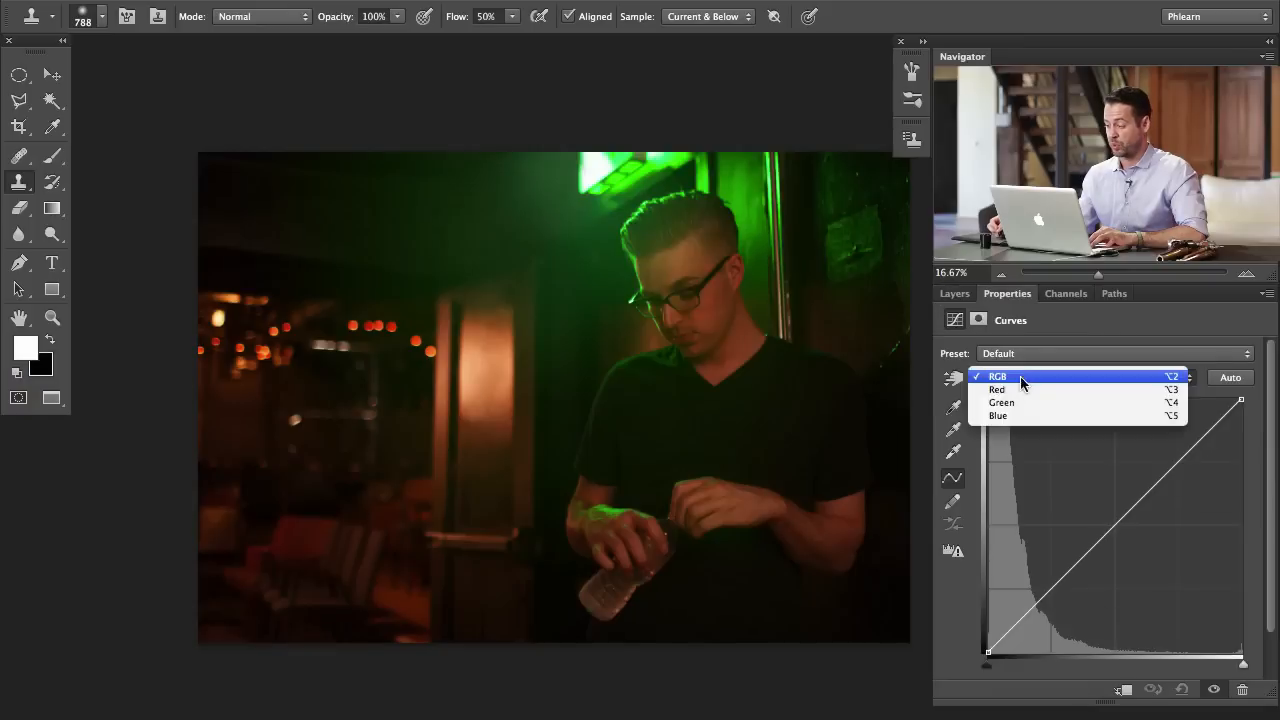
left_click(997, 391)
left_click(1107, 515)
left_click_drag(1107, 515, 1105, 513)
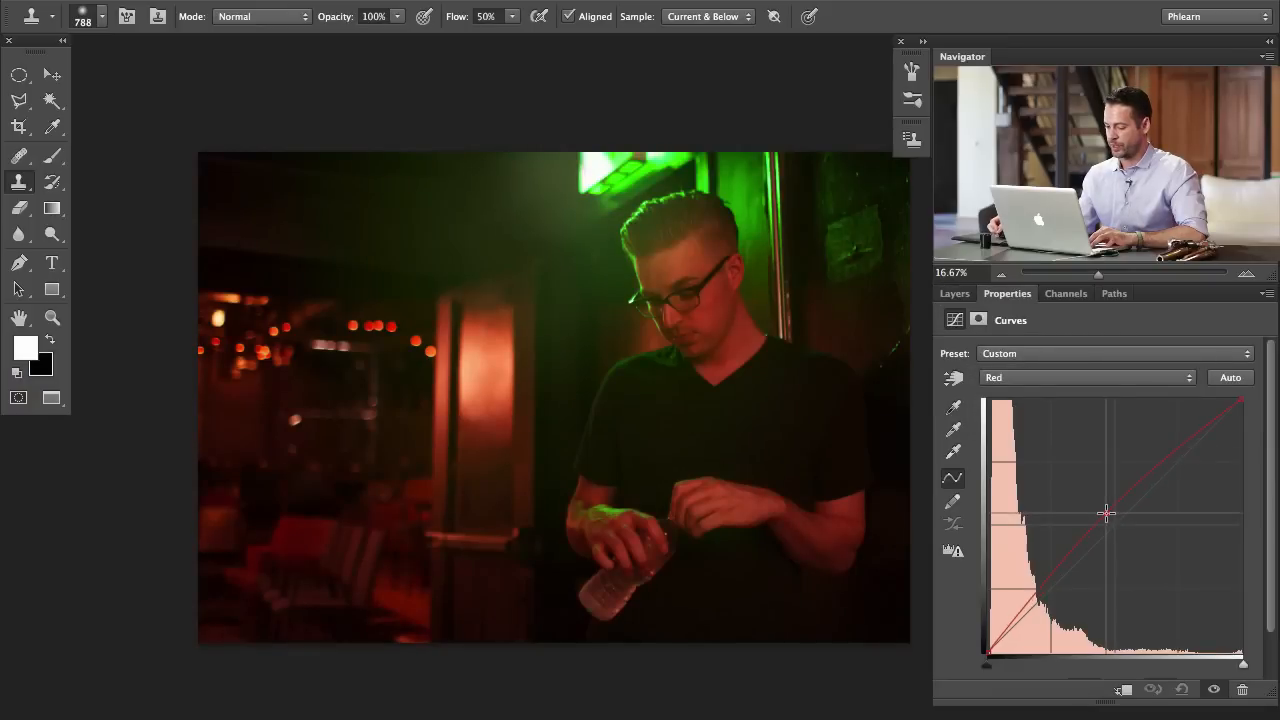
- Lower the Blue channel's midtones slightly in the Curves adjustment above the green glow layer
left_click(1074, 378)
left_click(1080, 401)
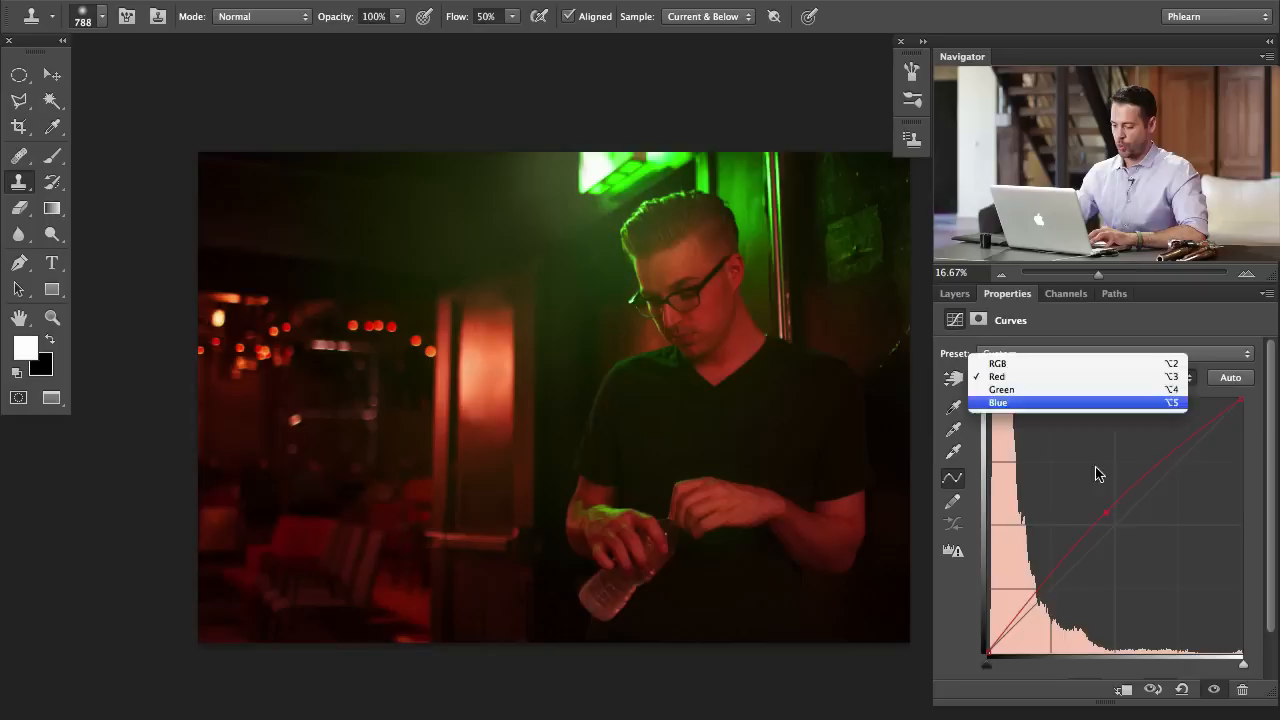
left_click_drag(1116, 523, 1122, 530)
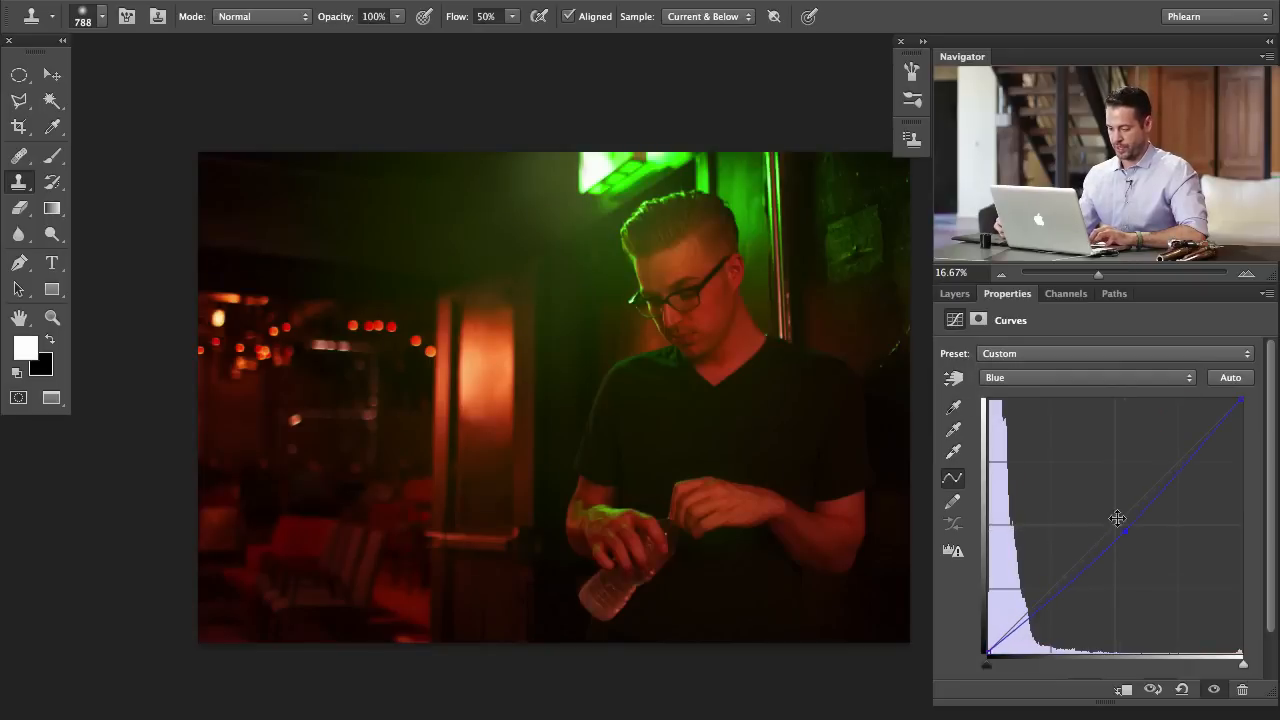
- Invert the Curves mask and paint the warm color in over the chairs and door with a large soft brush at 20–30% flow
key("super+i")
left_click_drag(367, 547, 412, 547)
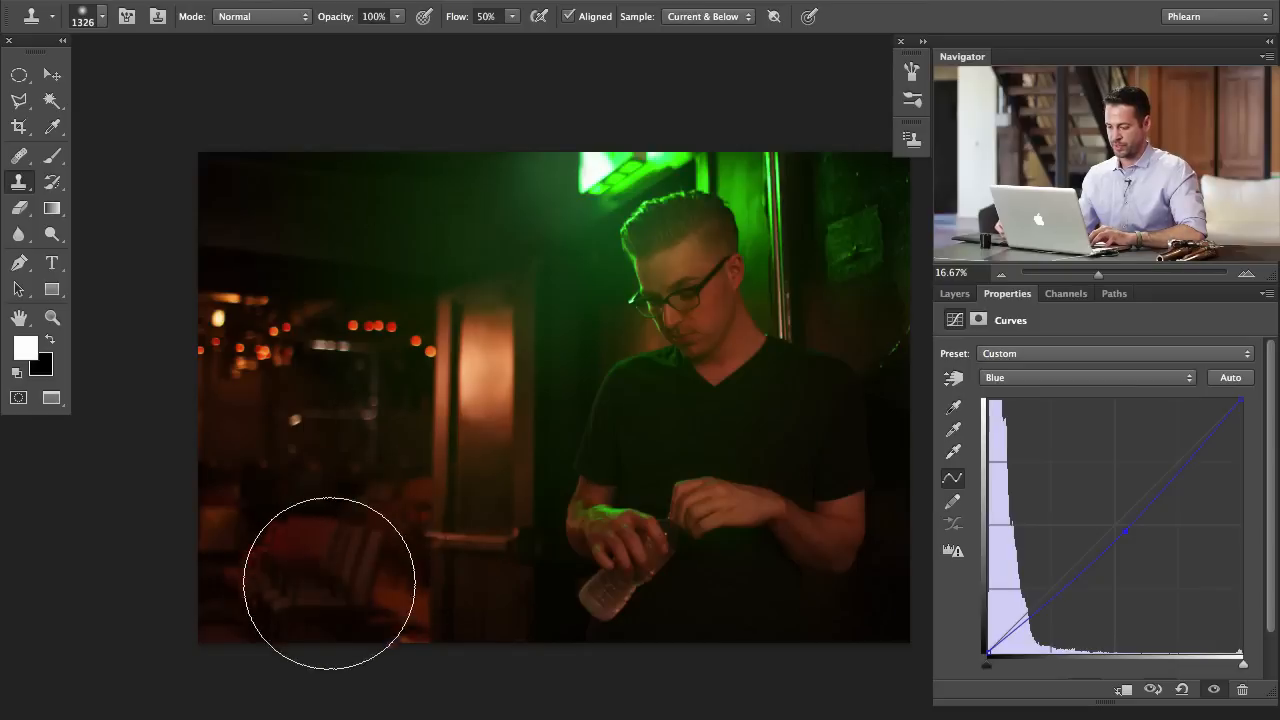
key("b")
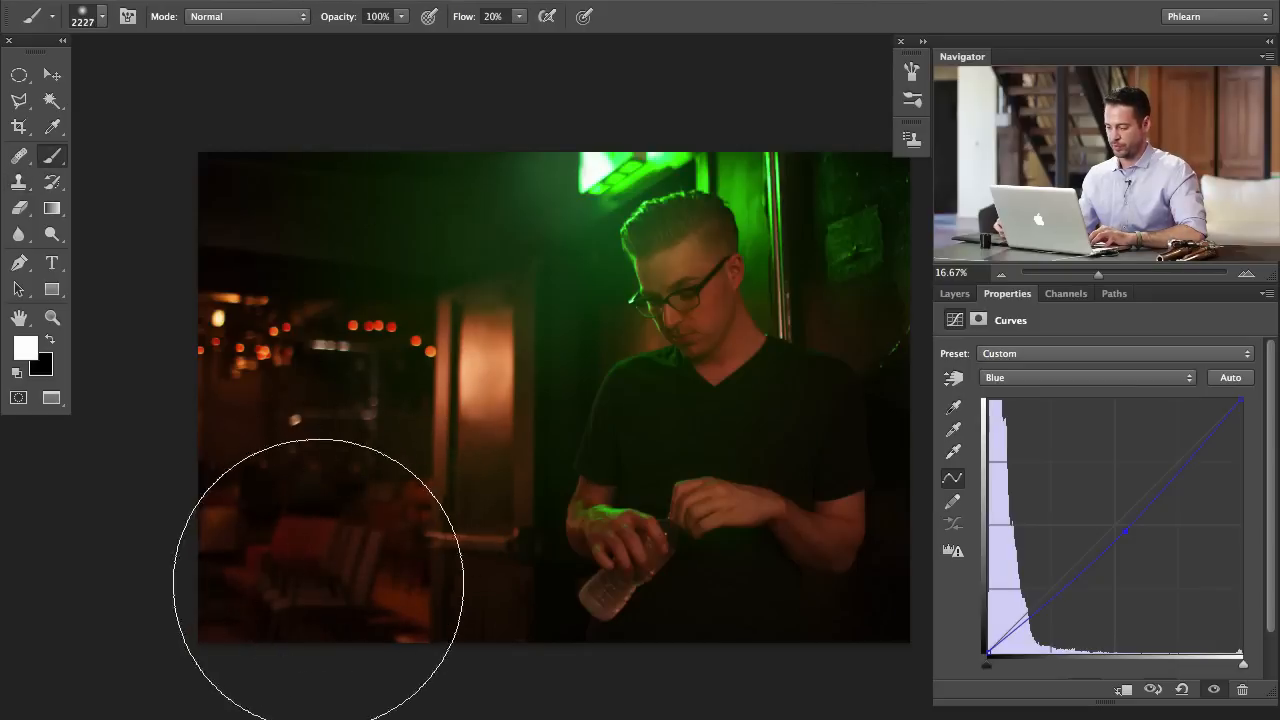
mouse_move(318, 580)
left_mouse_down()
mouse_move(343, 534)
mouse_move(337, 429)
mouse_move(457, 400)
mouse_move(520, 520)
left_mouse_up()
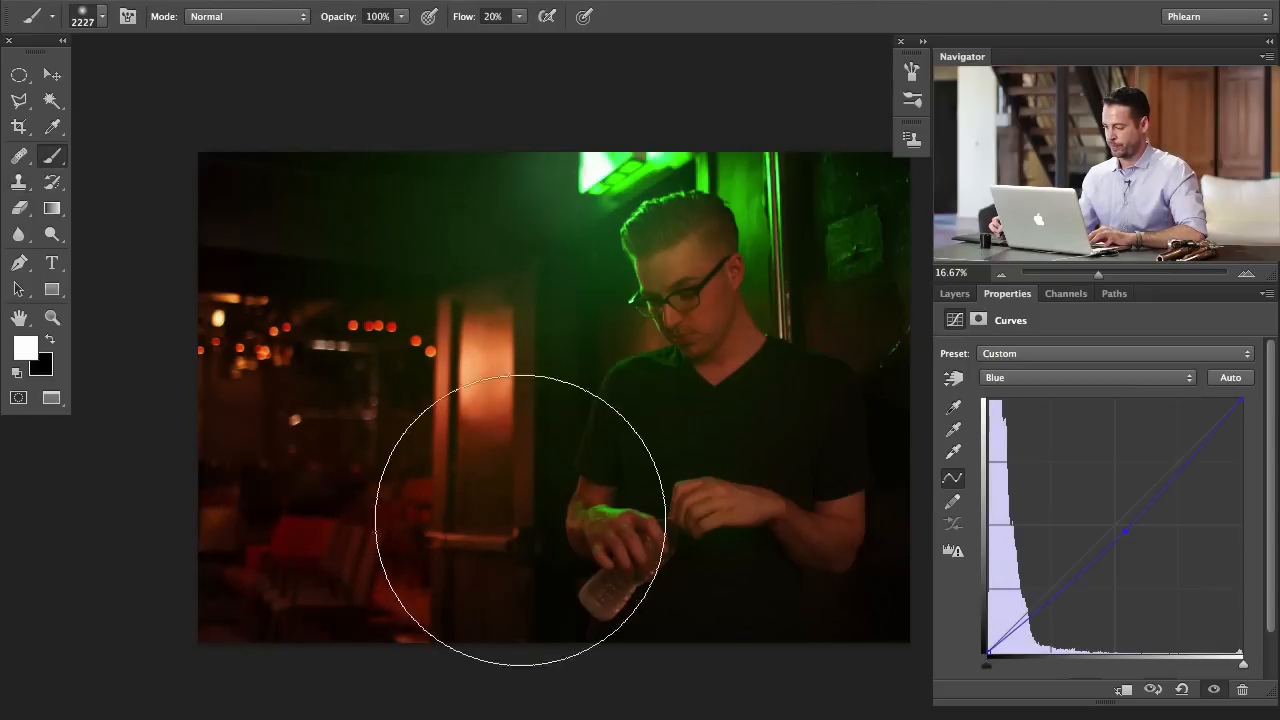
key("x")
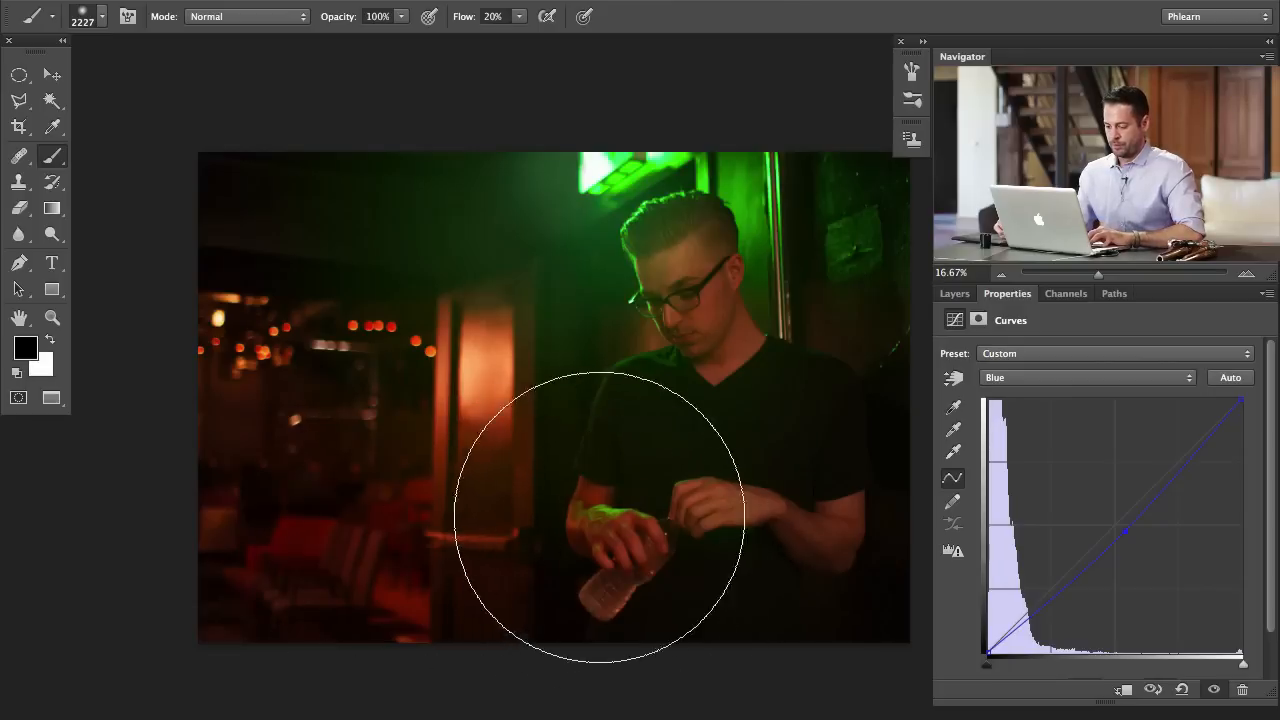
key("shift+3")
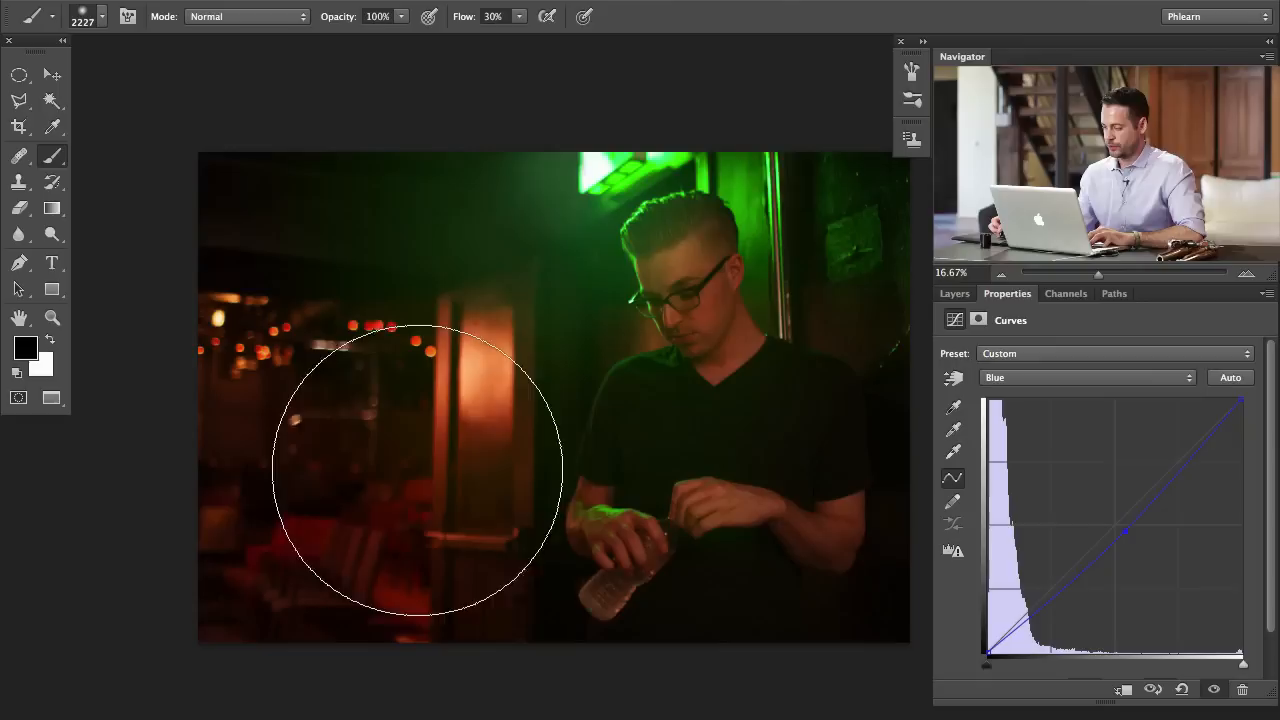
key("x")
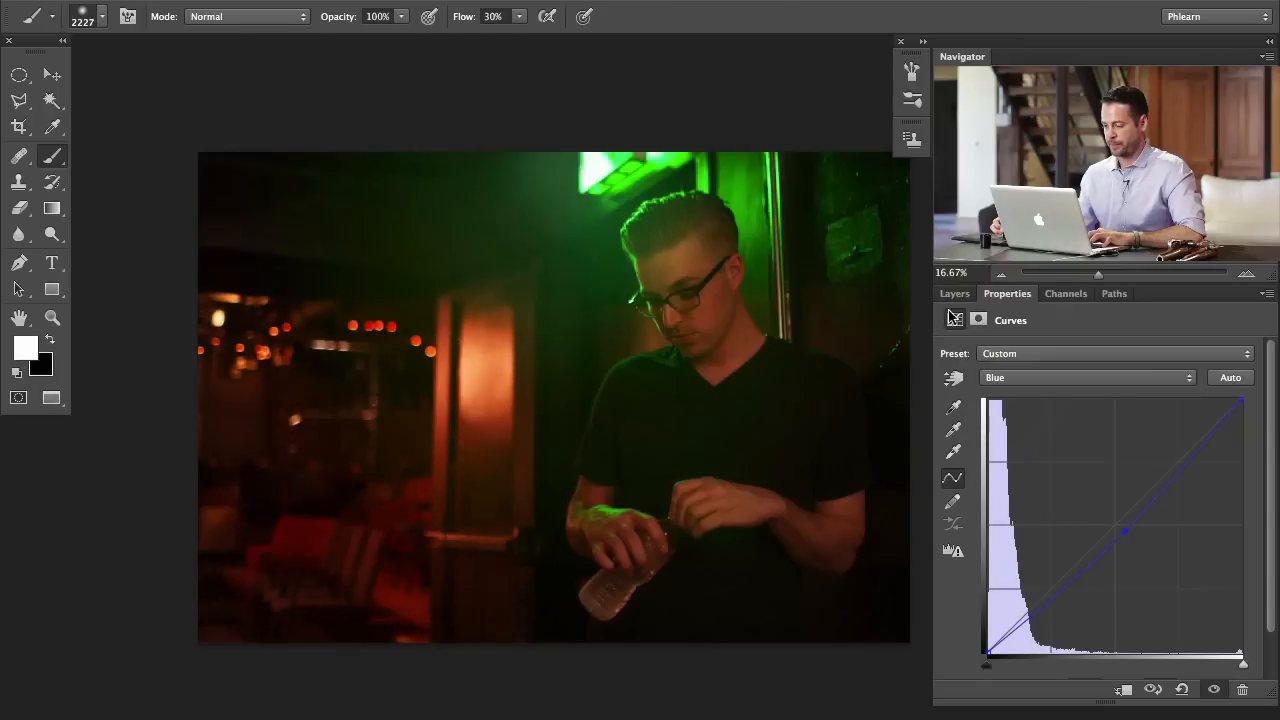
- Group the Curves 1, Layer 7 and Layer 8 layers together
left_click(955, 293)
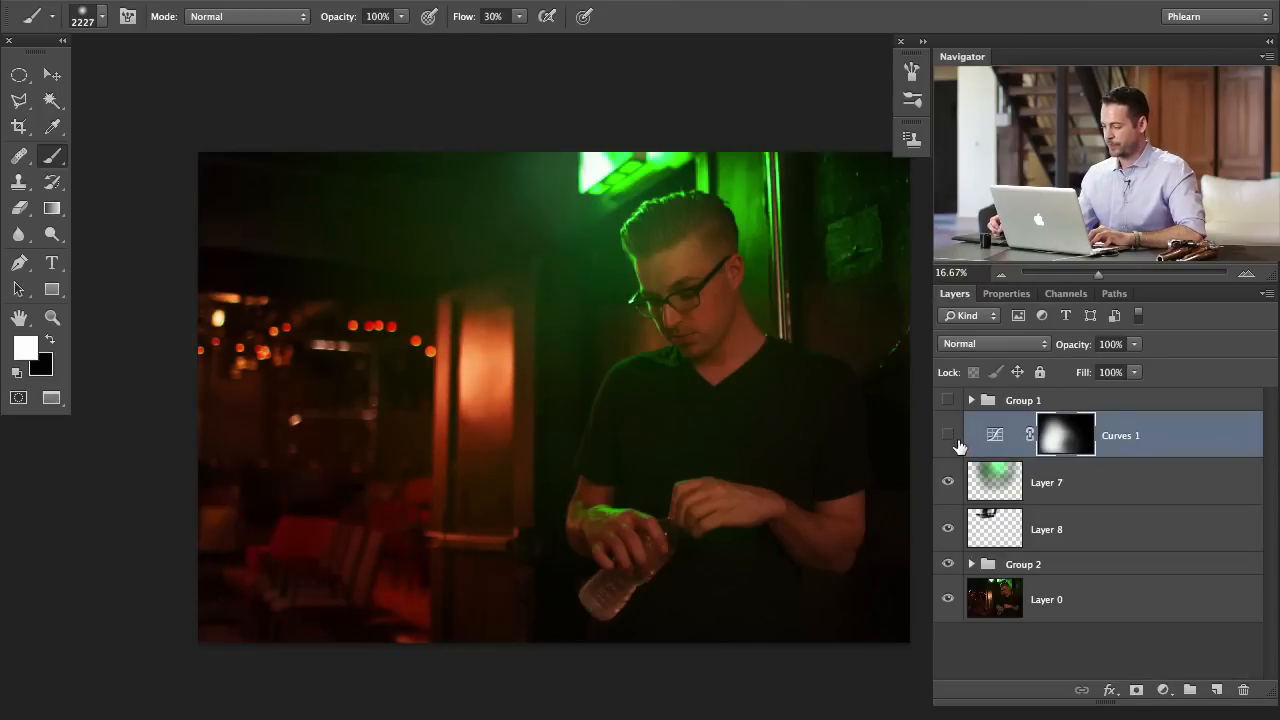
mouse_move(794, 475)
left_mouse_down()
mouse_move(756, 459)
mouse_move(752, 476)
left_mouse_up()
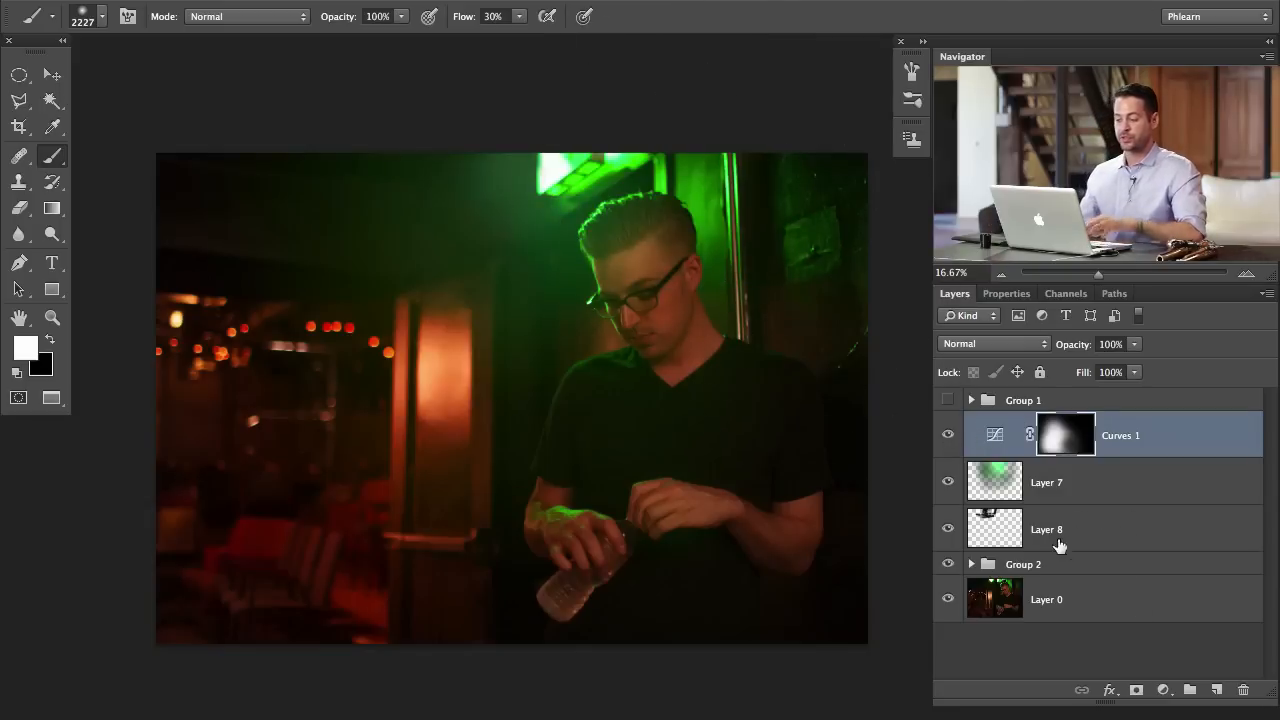
left_click(1086, 524, "shift")
key("ctrl+g")
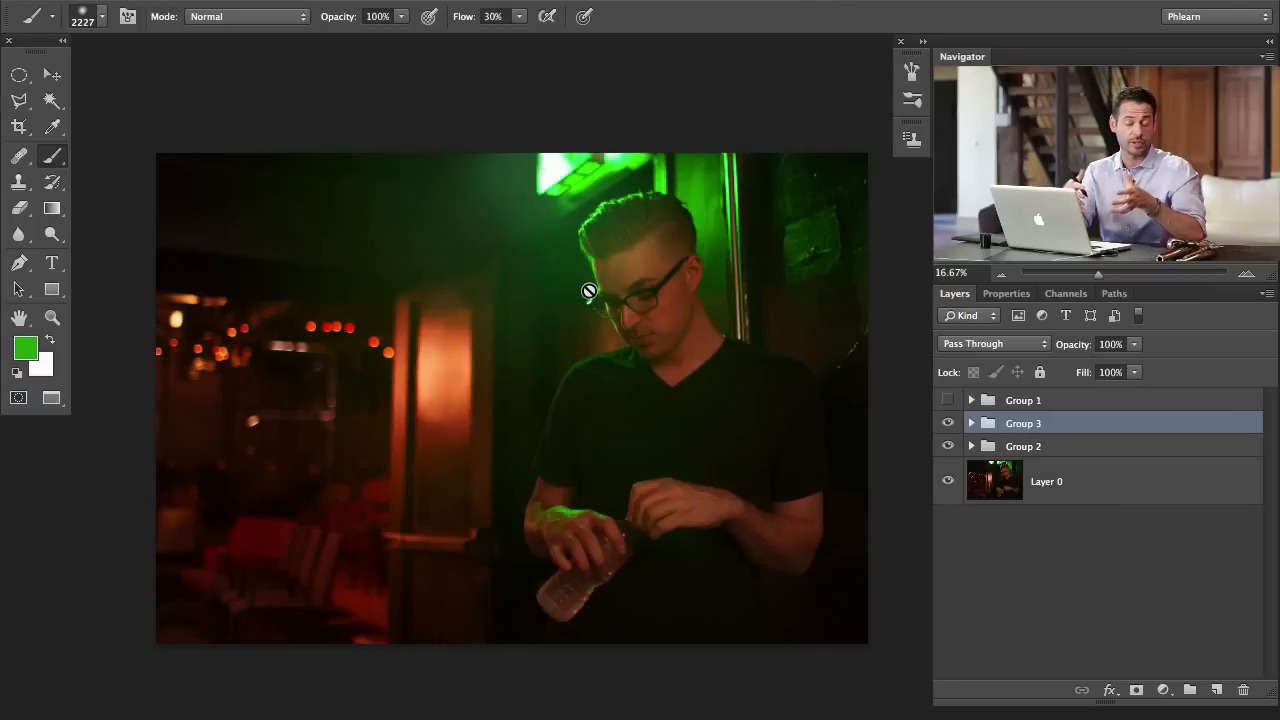
- Compare the portrait with Group 2 hidden and shown
left_click(947, 447)
left_click(947, 447)
left_click(947, 447)
left_click(947, 447)
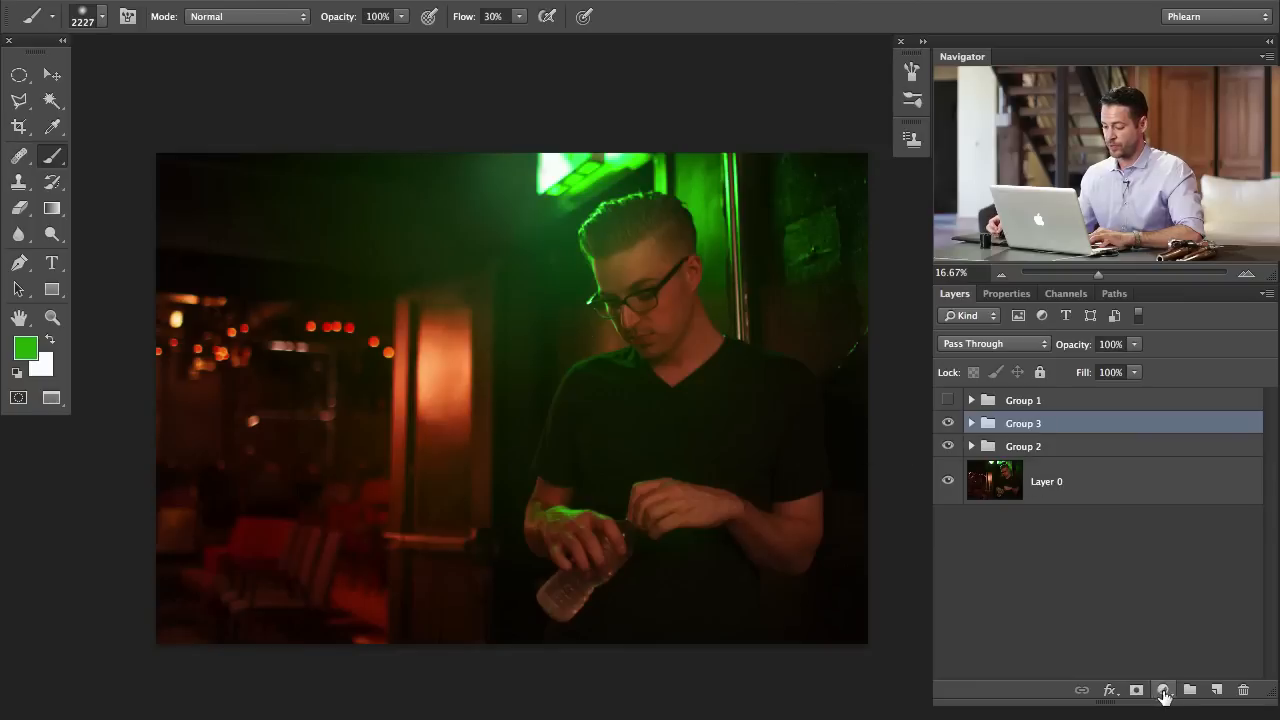
- Add a Curves adjustment above Group 3 that darkens the RGB midtones, and use an inverted mask to paint it in around the image's edges
left_click(1163, 691)
left_click(1168, 686)
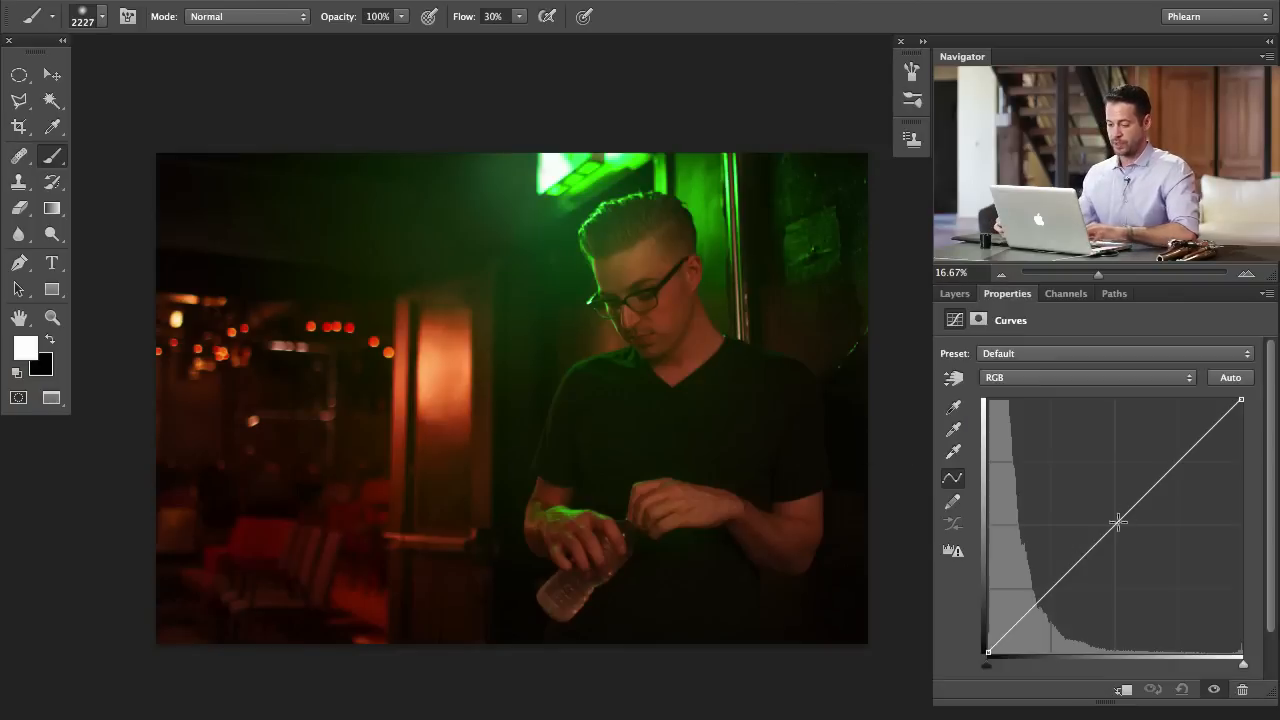
left_click_drag(1118, 521, 1124, 568)
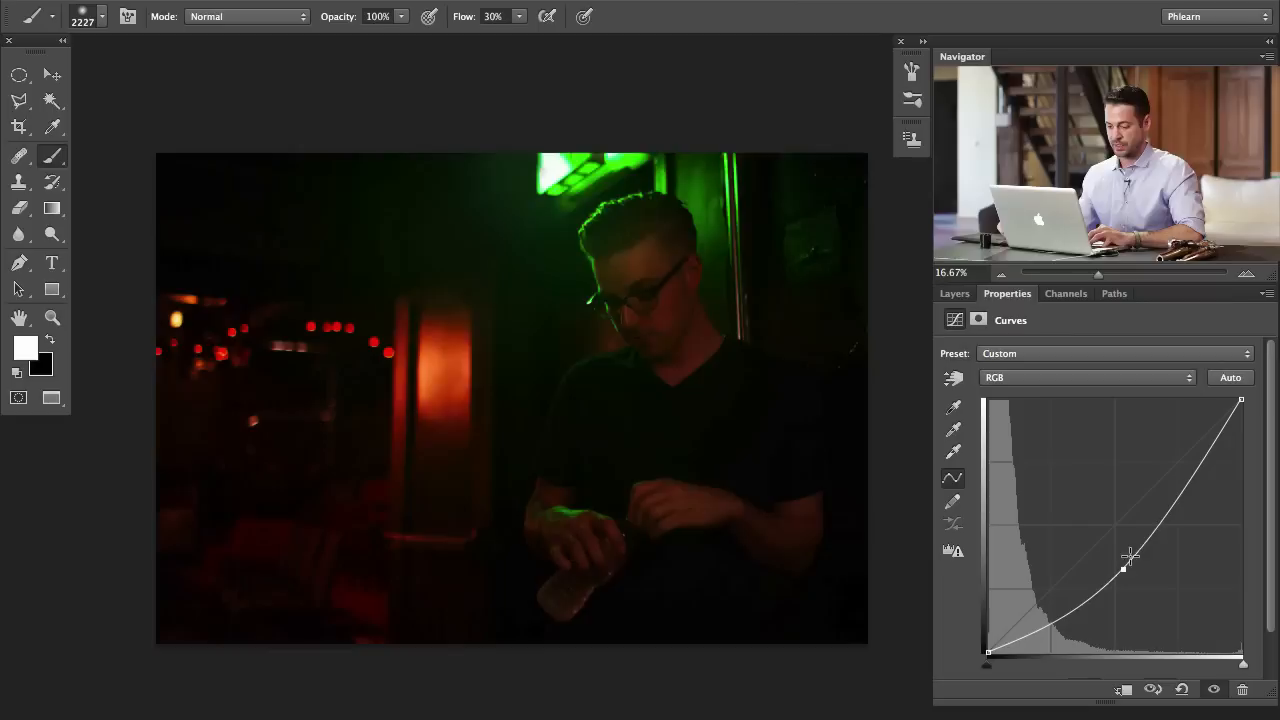
key("ctrl+i")
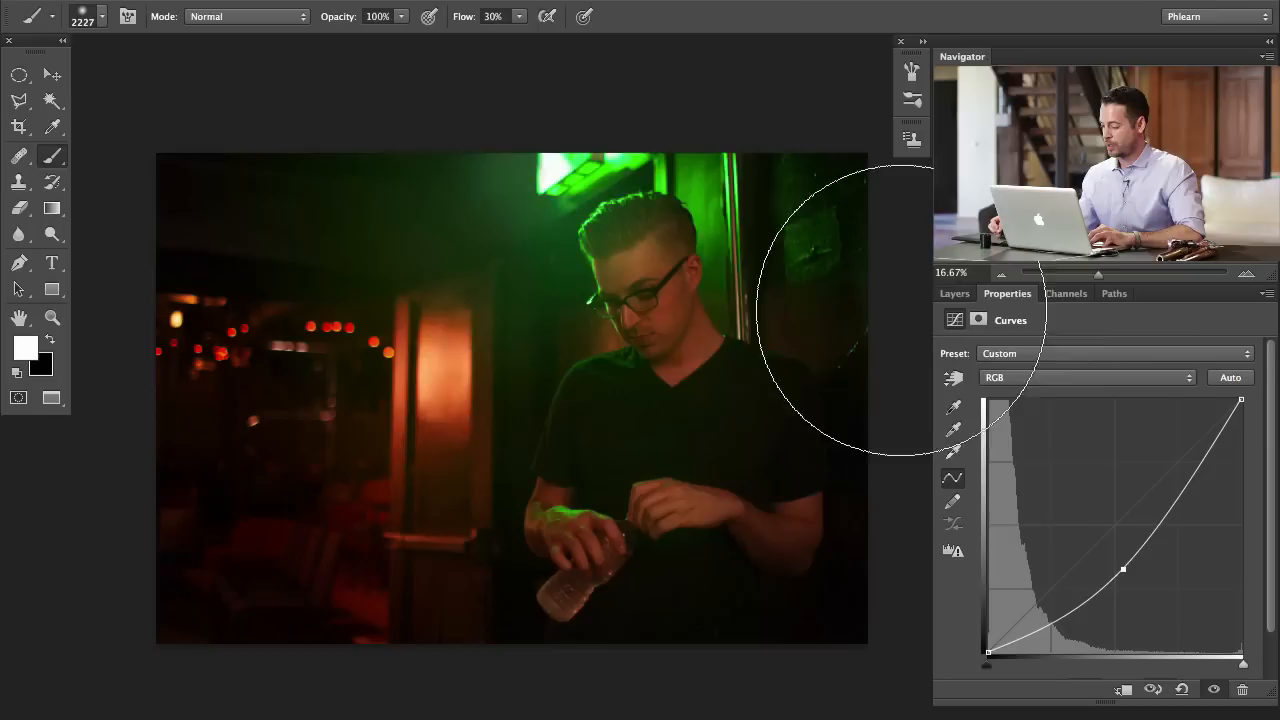
left_click(955, 296)
- Add a Curves adjustment above Curves 2 that brightens the midtones, and paint it over the man through an inverted mask at 30% and 20% flow
left_click(1160, 690)
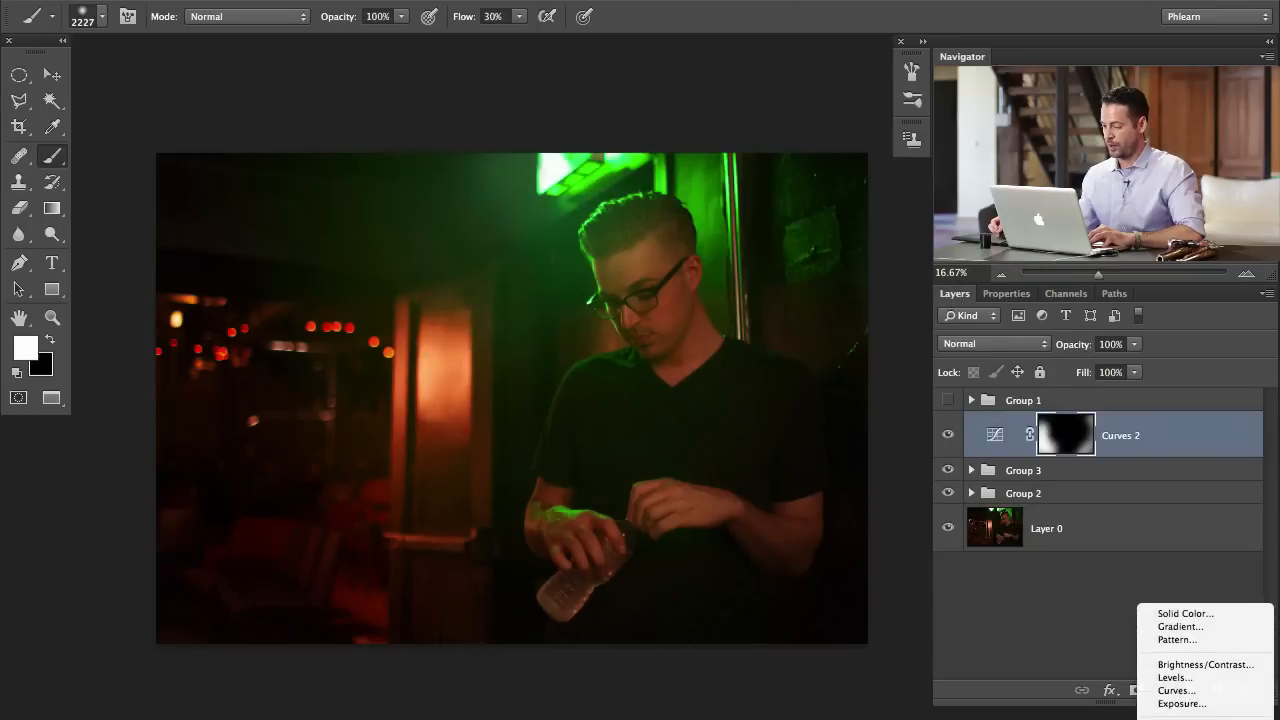
left_click(1175, 686)
left_click_drag(1097, 539, 1084, 511)
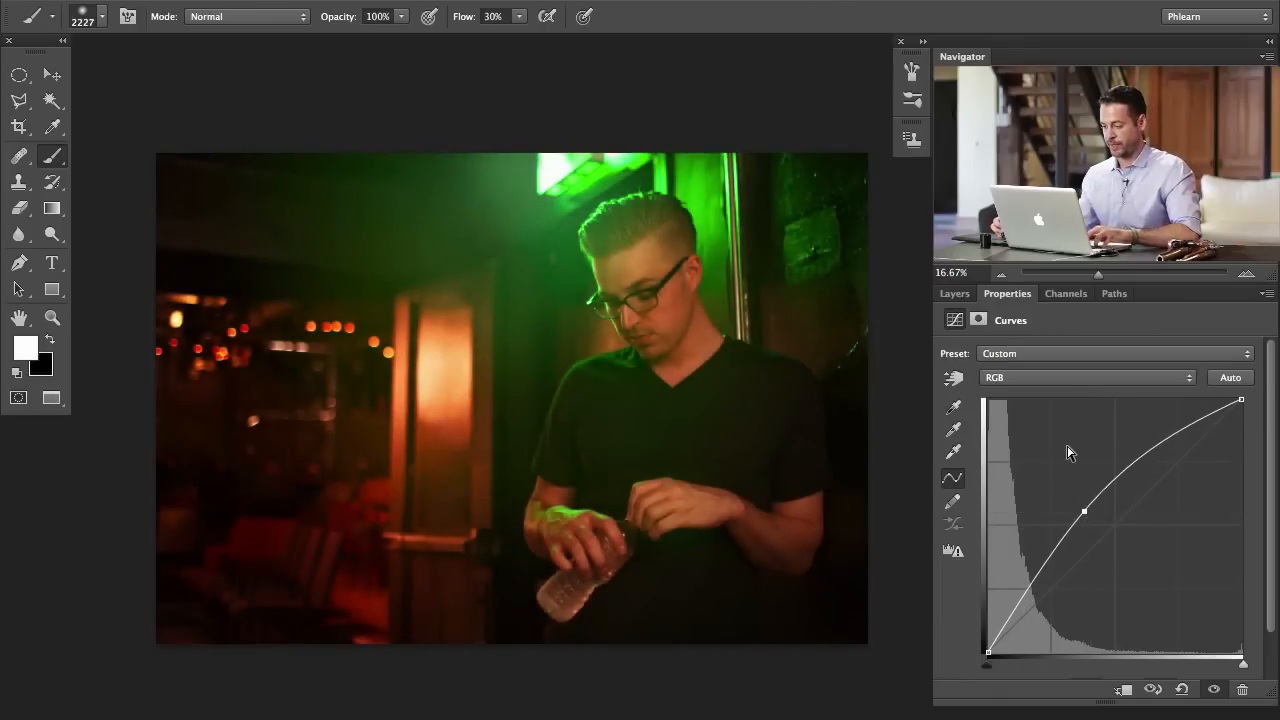
key("super+i")
left_click_drag(603, 345, 613, 388)
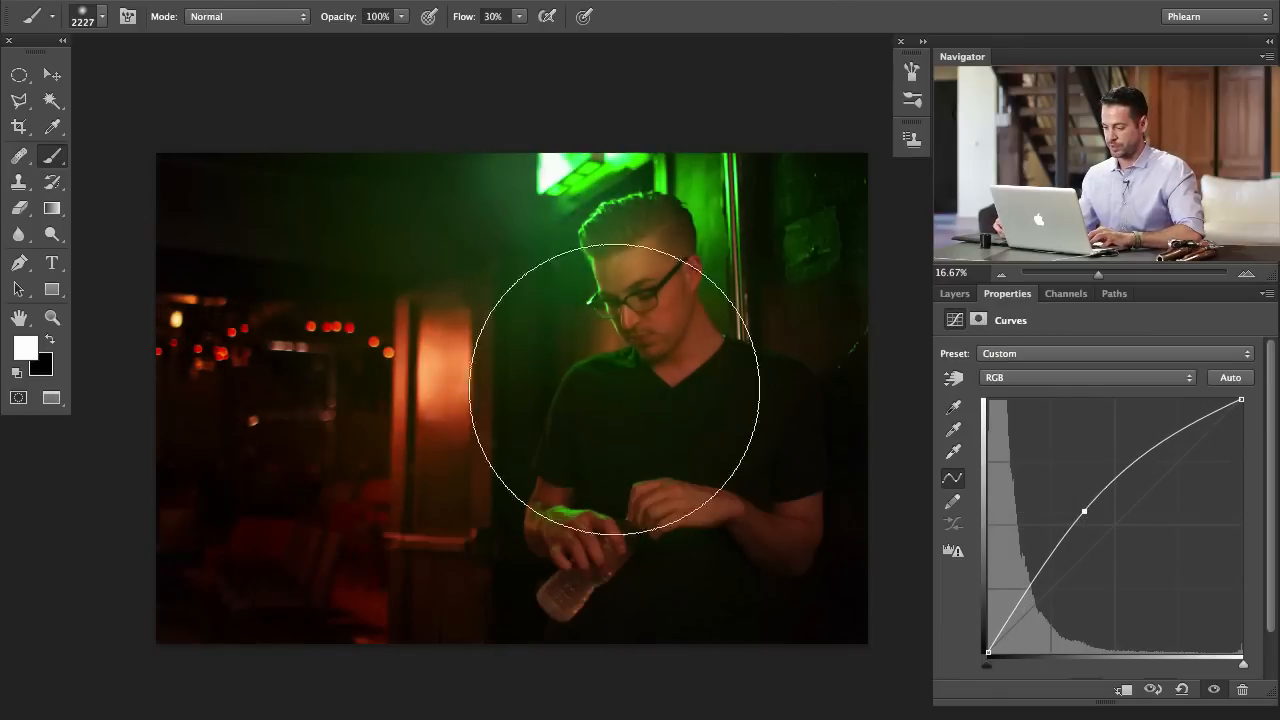
key("shift+2")
mouse_move(686, 452)
left_mouse_down()
mouse_move(593, 257)
mouse_move(470, 349)
mouse_move(479, 310)
mouse_move(518, 288)
mouse_move(479, 439)
mouse_move(513, 498)
mouse_move(424, 361)
mouse_move(330, 256)
mouse_move(512, 469)
mouse_move(620, 455)
mouse_move(635, 495)
mouse_move(703, 430)
mouse_move(791, 208)
mouse_move(661, 539)
left_mouse_up()
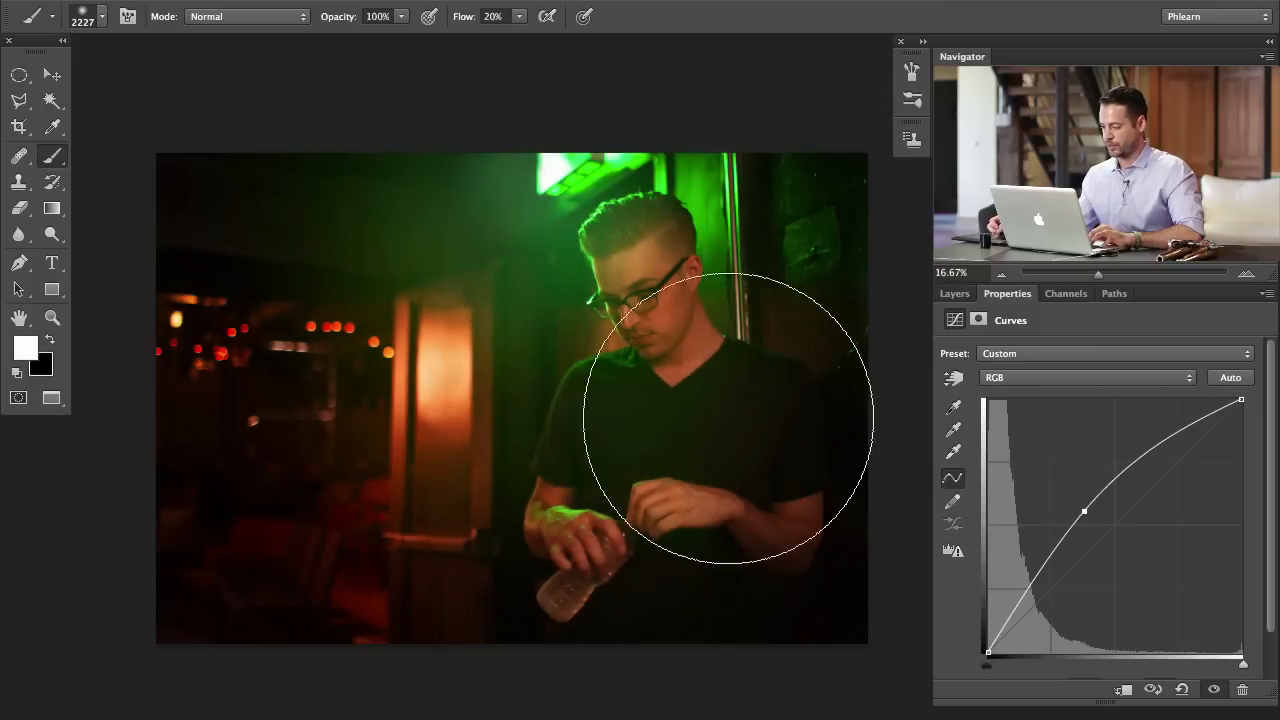
key("space")
left_click_drag(728, 429, 723, 429)
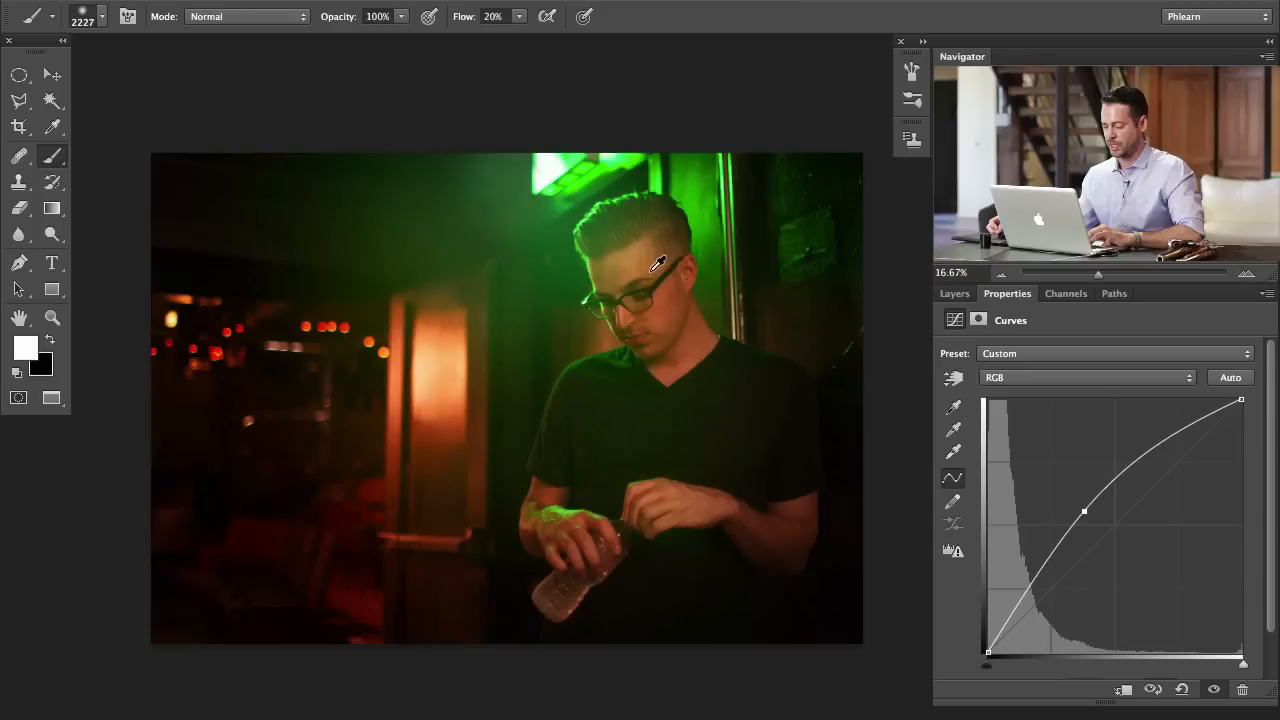
- Warm the brightening Curves adjustment by raising the Red midtones slightly and lowering the Blue midtones slightly
left_click(1010, 377)
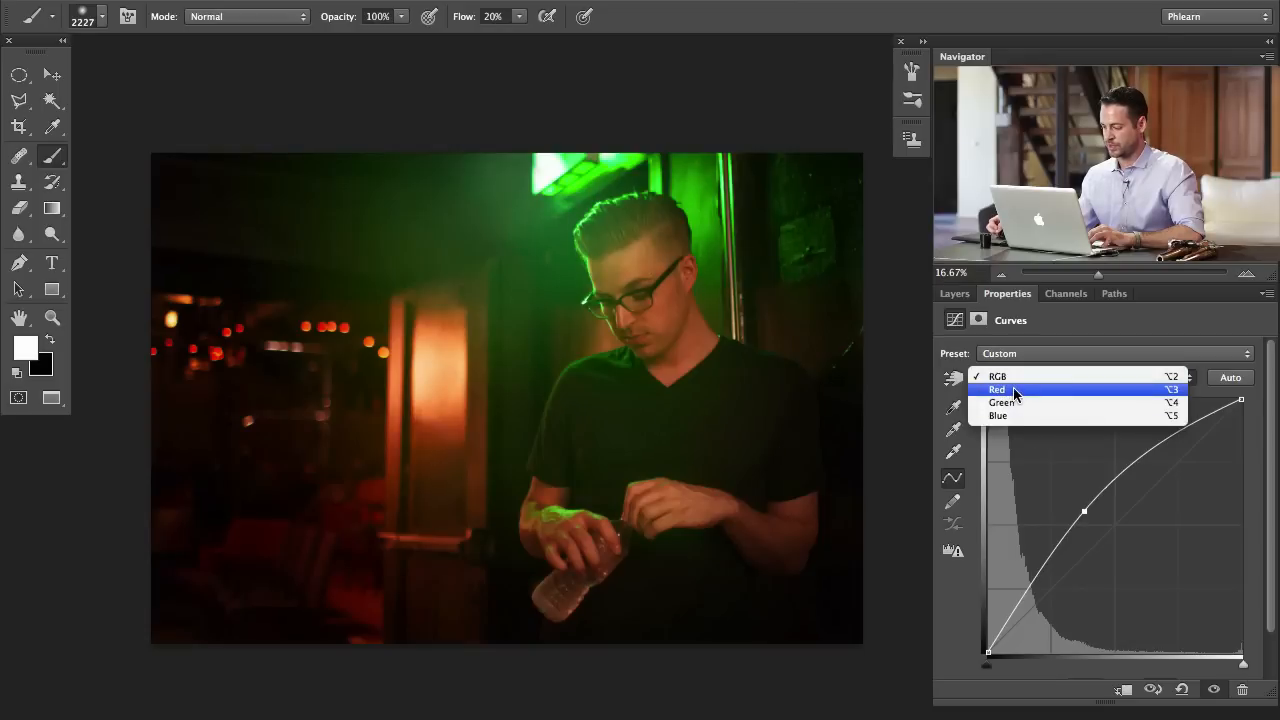
left_click(1014, 389)
left_click_drag(1114, 525, 1111, 516)
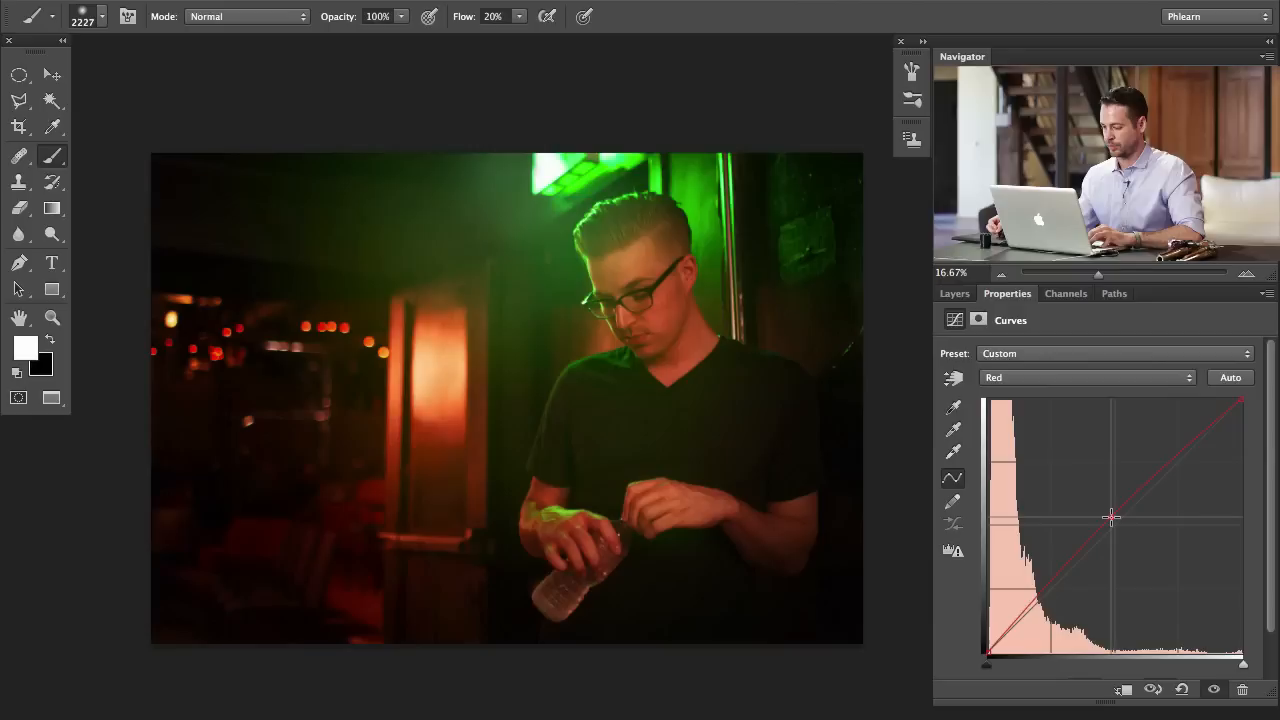
left_click(1055, 378)
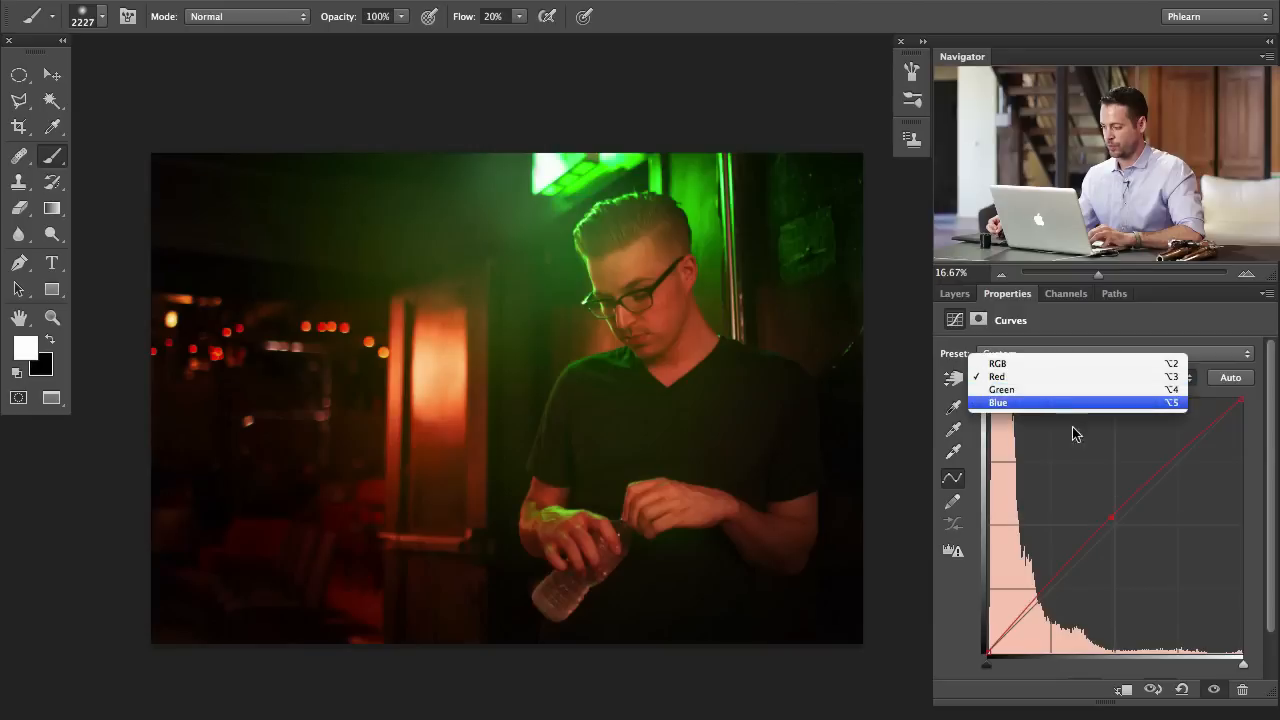
left_click(1070, 404)
left_click_drag(1120, 522, 1125, 527)
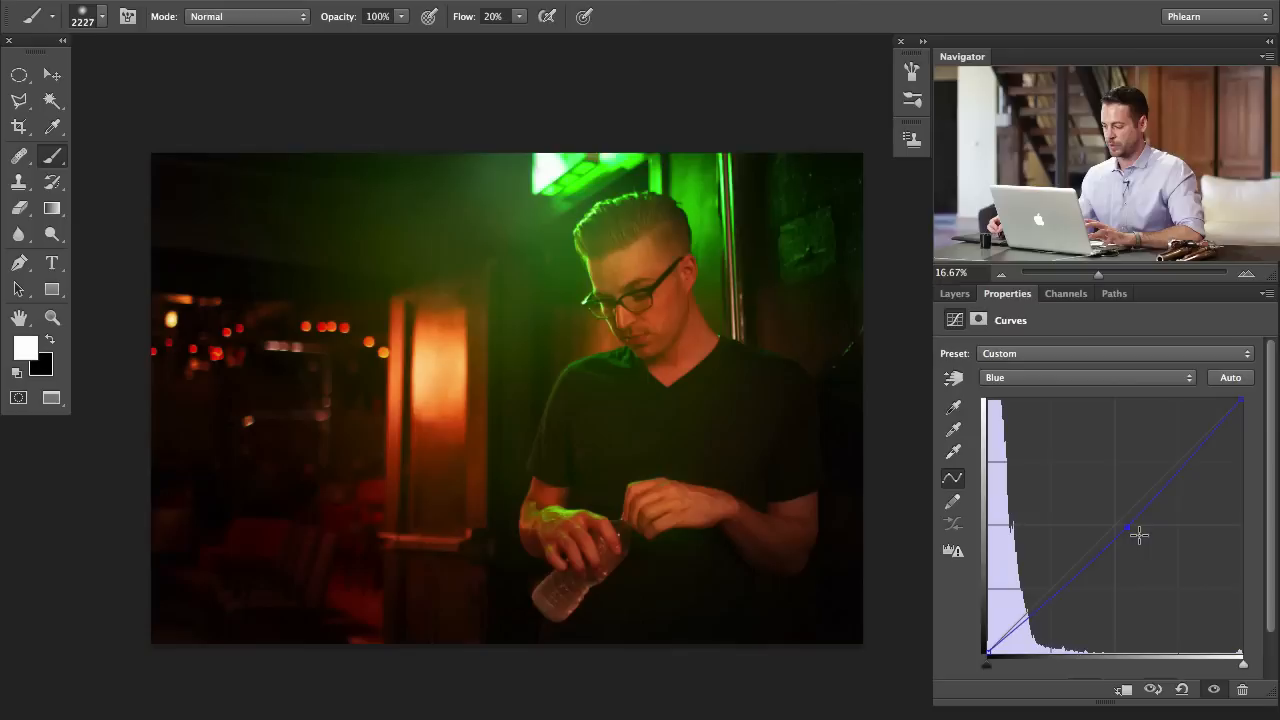
left_click_drag(1125, 524, 1126, 527)
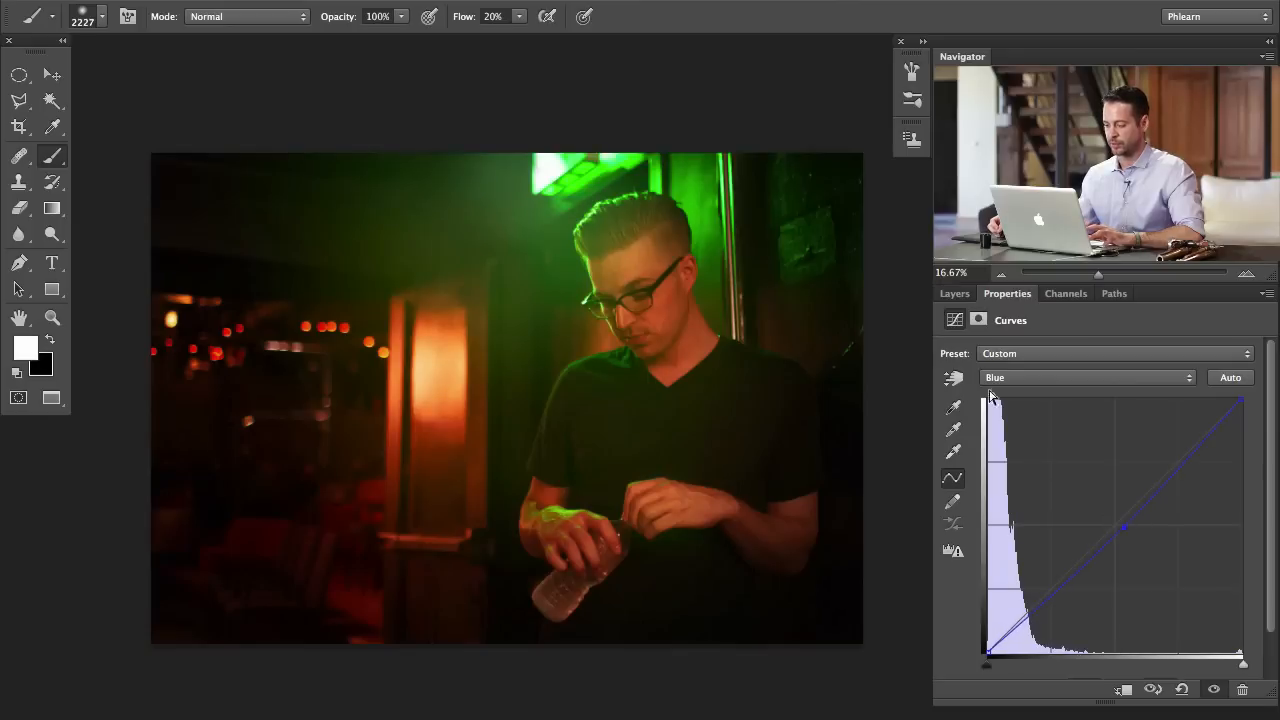
- Compare the portrait repeatedly with the Curves 3 adjustment hidden and shown
left_click(954, 293)
left_click(947, 437)
left_click(947, 437)
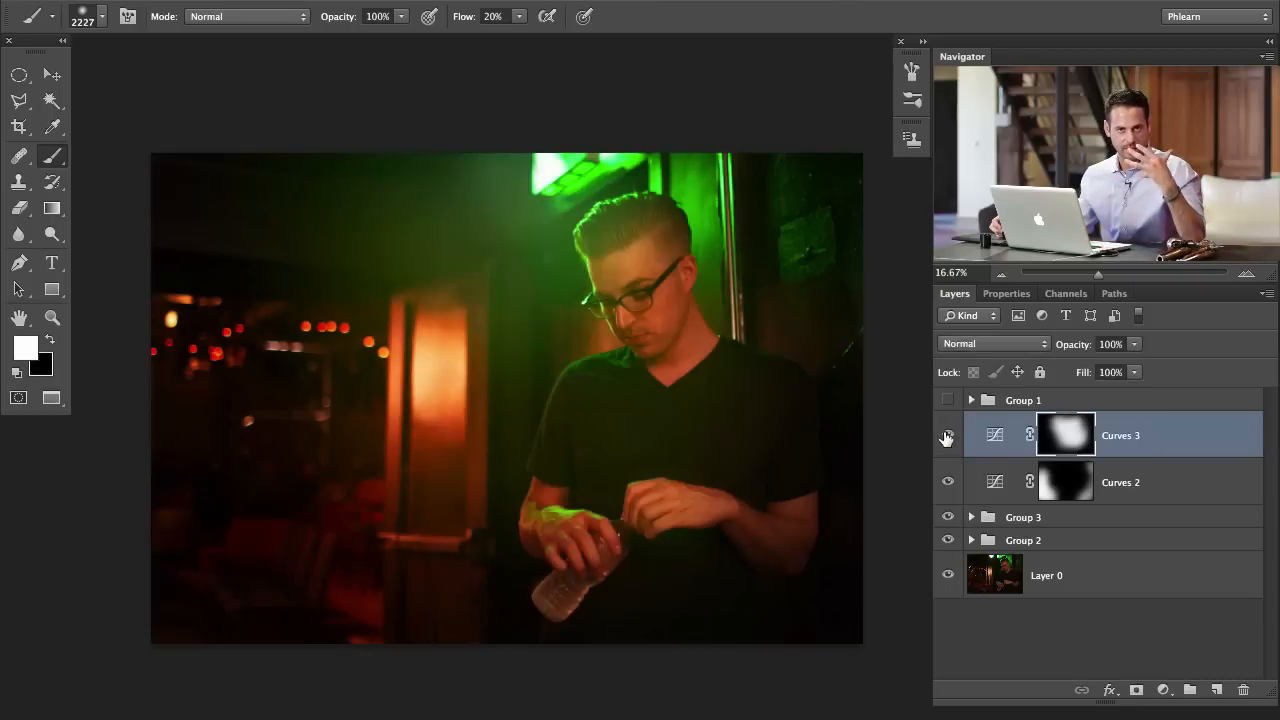
left_click(947, 437)
left_click(947, 437)
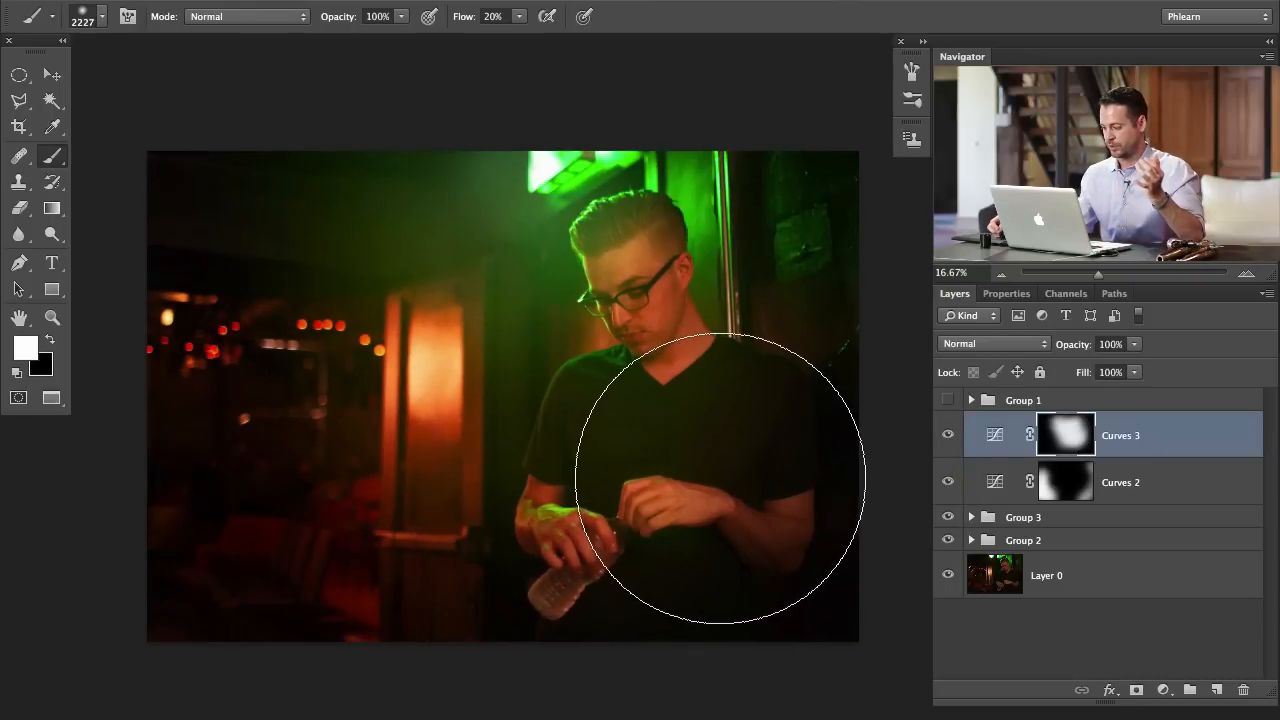
left_click(948, 438)
left_click(948, 440)
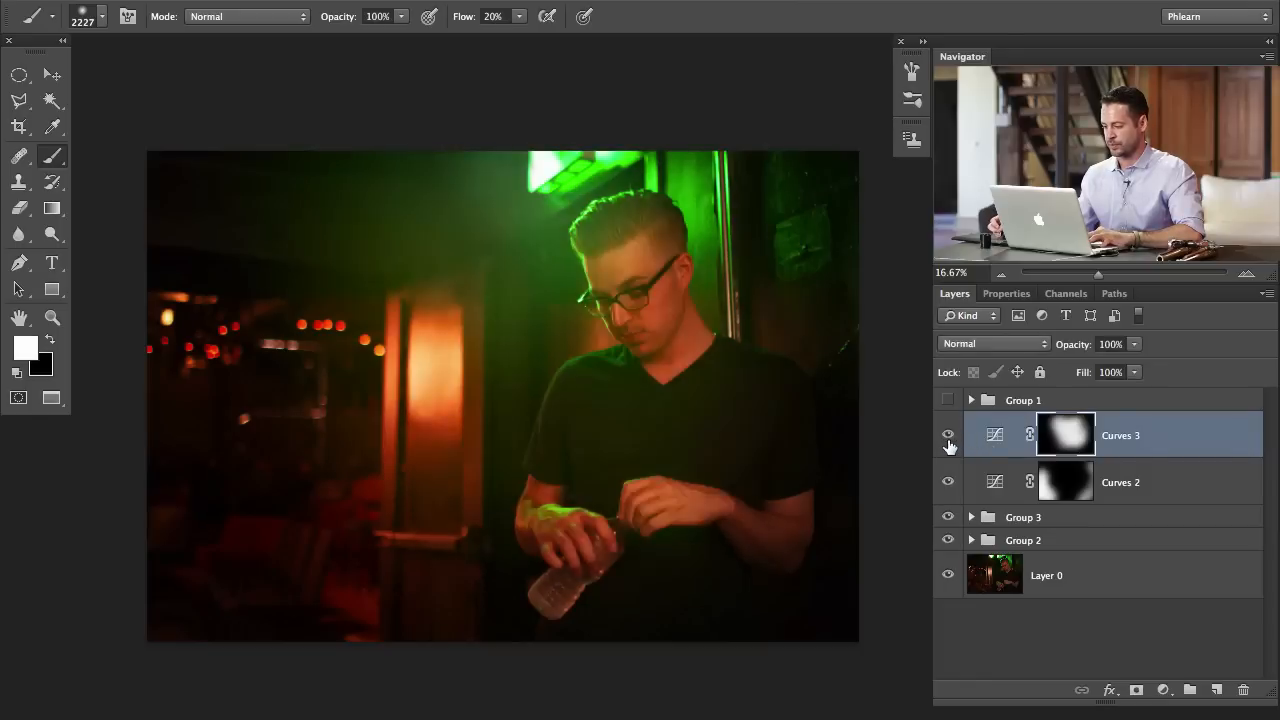
left_click(948, 440)
left_click(948, 440)
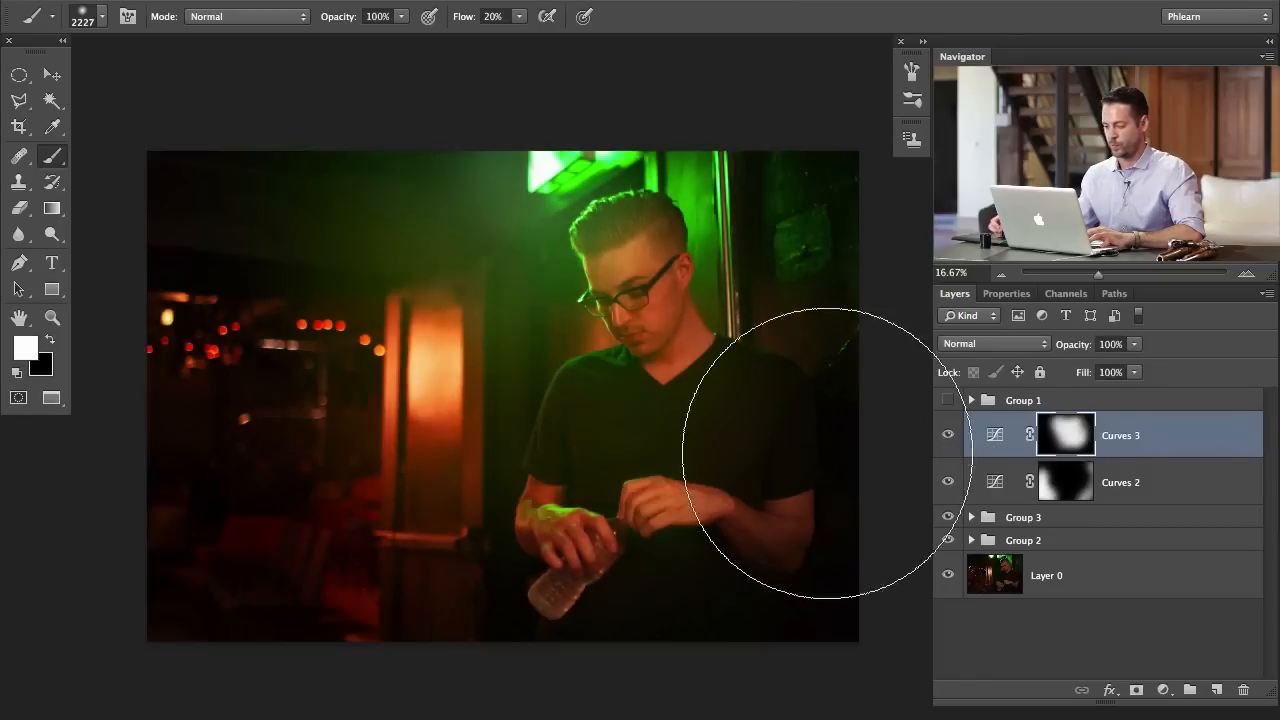
left_click(948, 440)
left_click(948, 440)
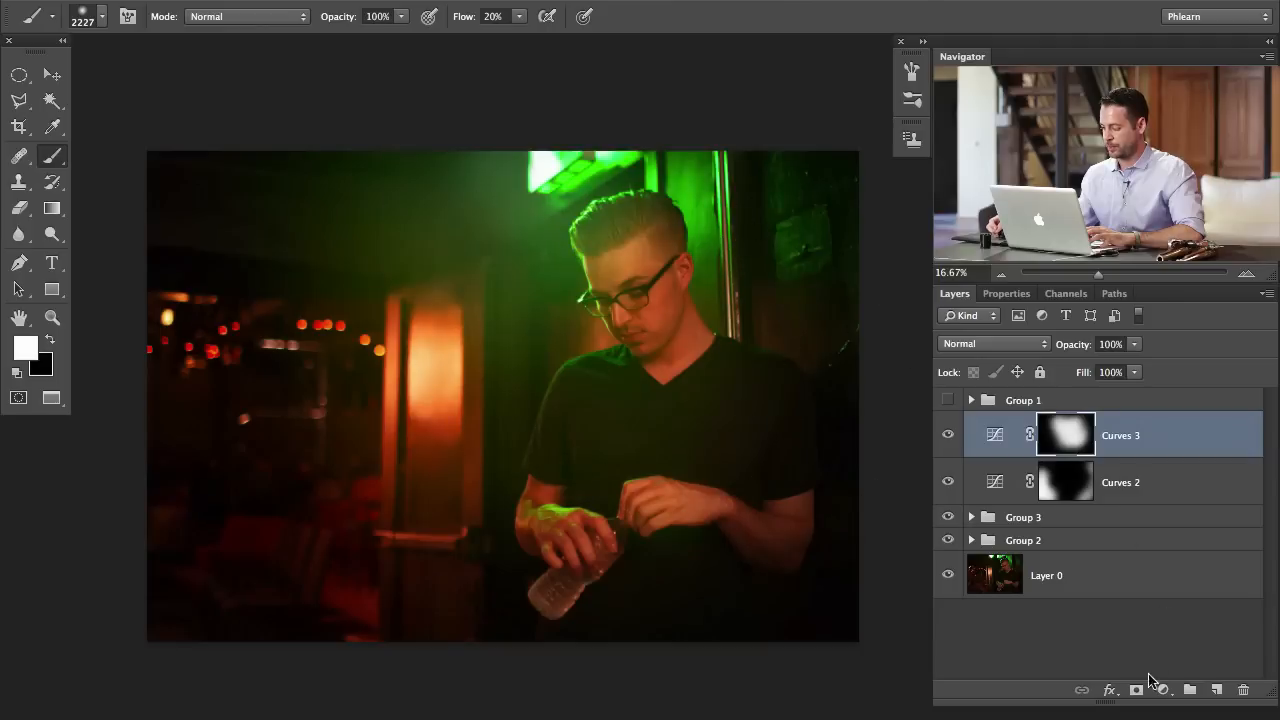
- Add a Hue/Saturation adjustment above Curves 3 and lower the master saturation slightly
left_click(1163, 690)
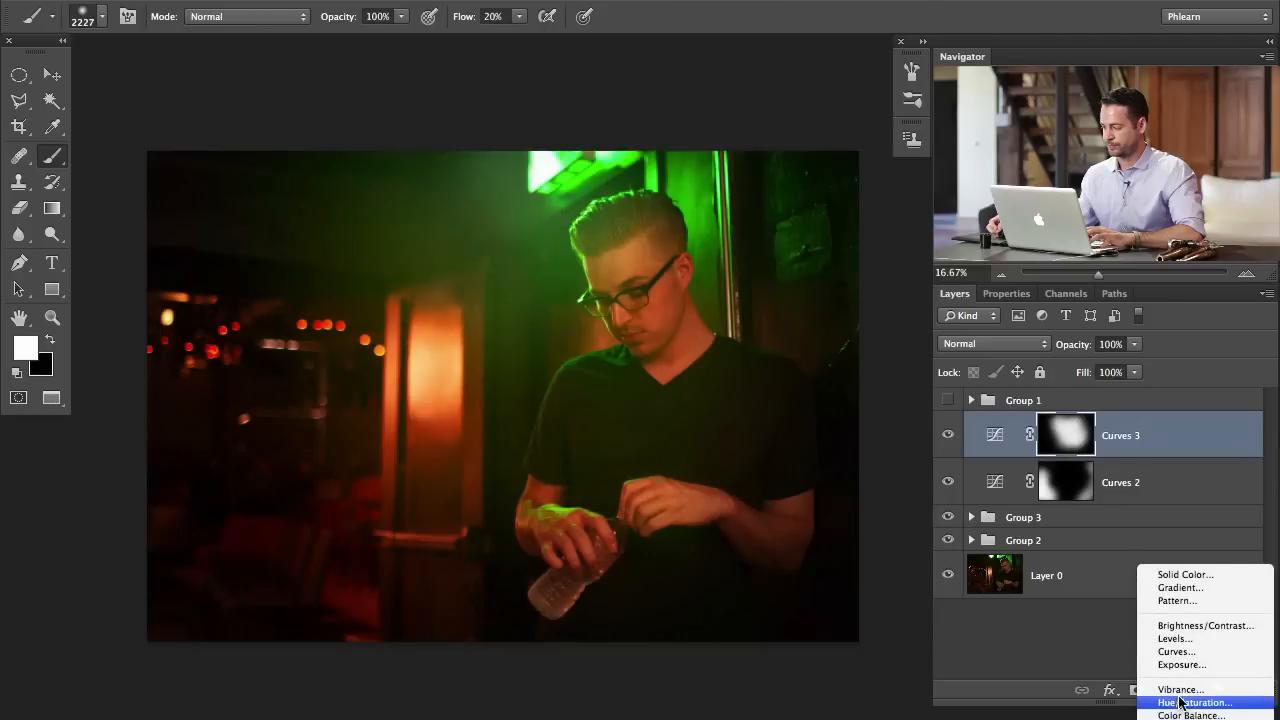
left_click(1181, 703)
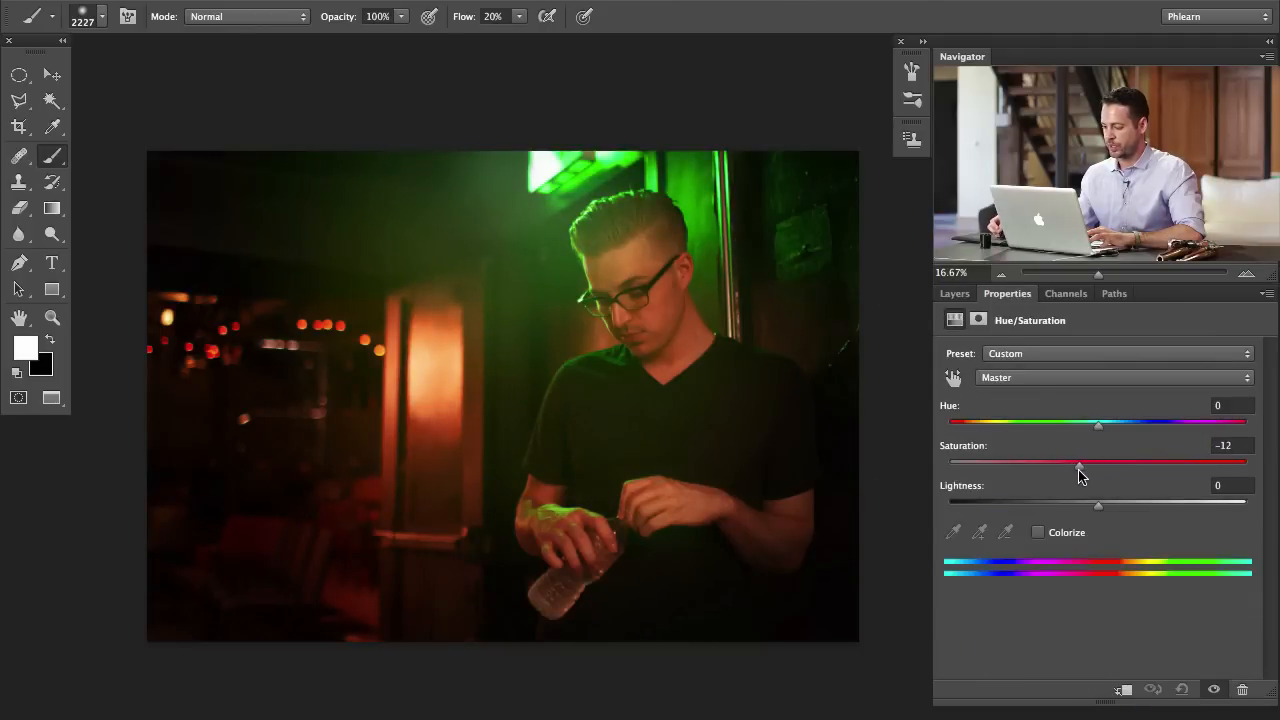
left_click(955, 294)
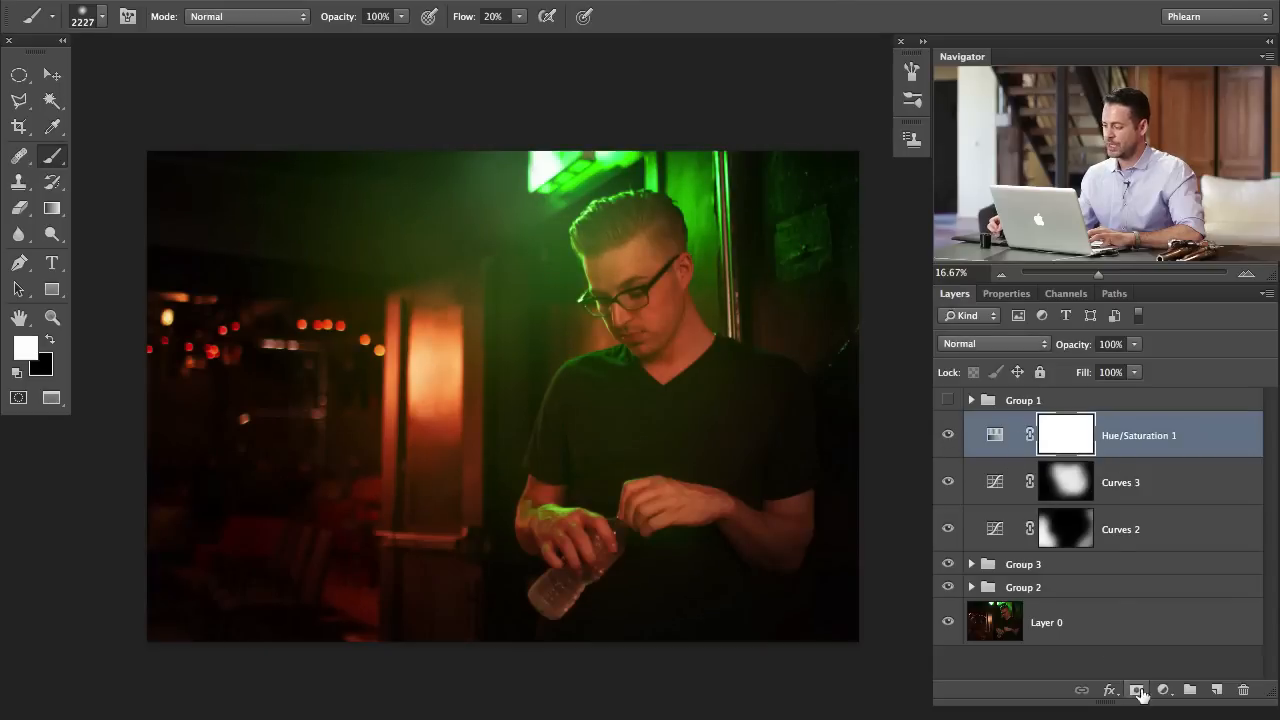
- Add a Levels adjustment above Hue/Saturation 1 and set its Red output levels to about 7 and 233
left_click(1138, 690)
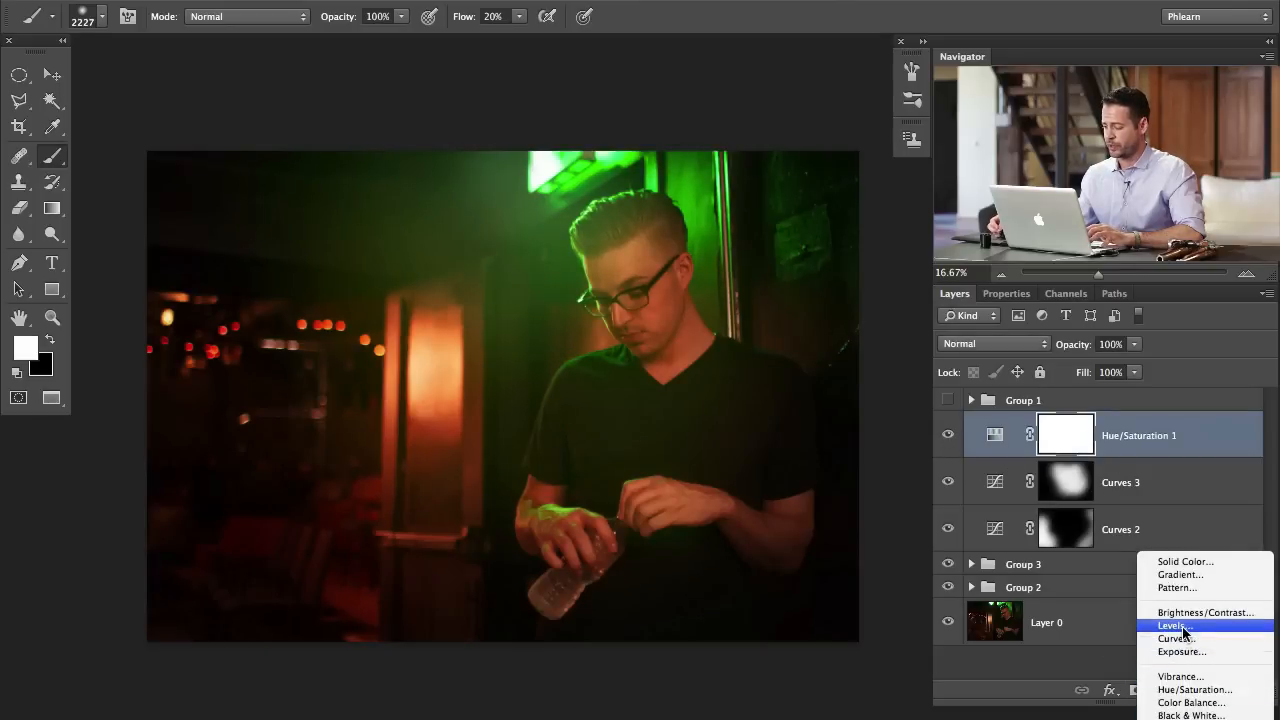
left_click(1172, 626)
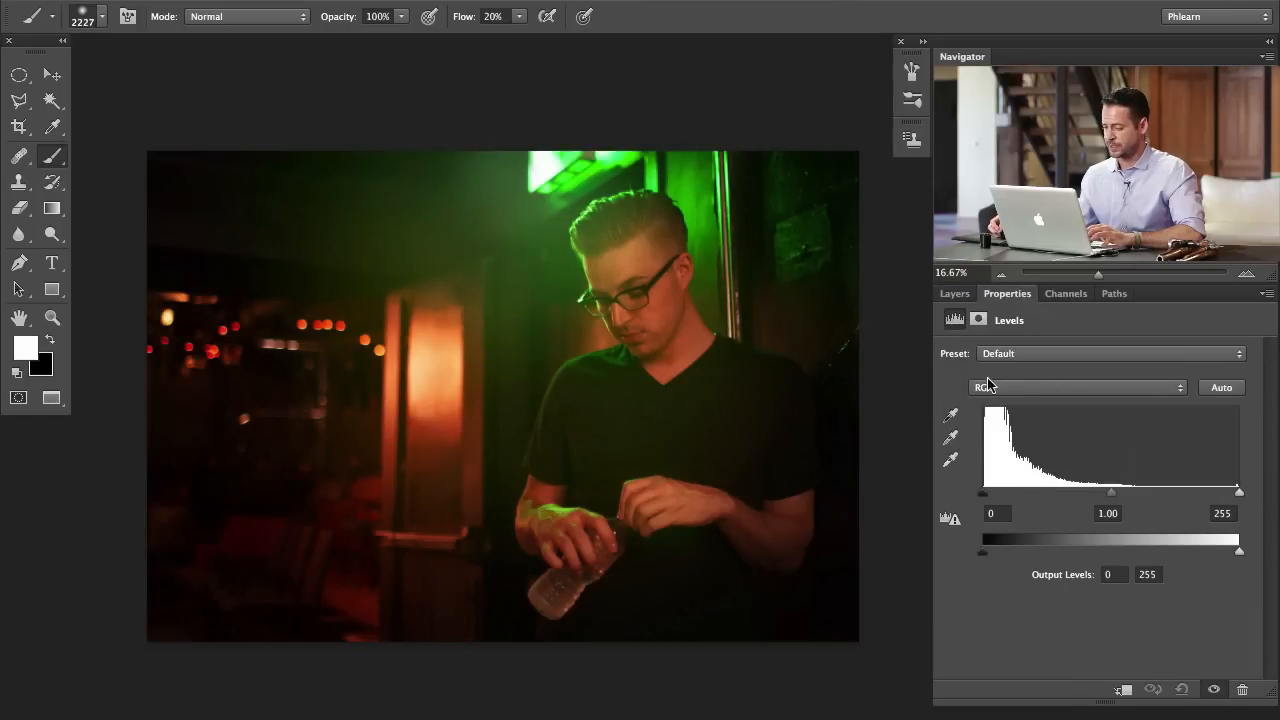
left_click(987, 387)
left_click(990, 401)
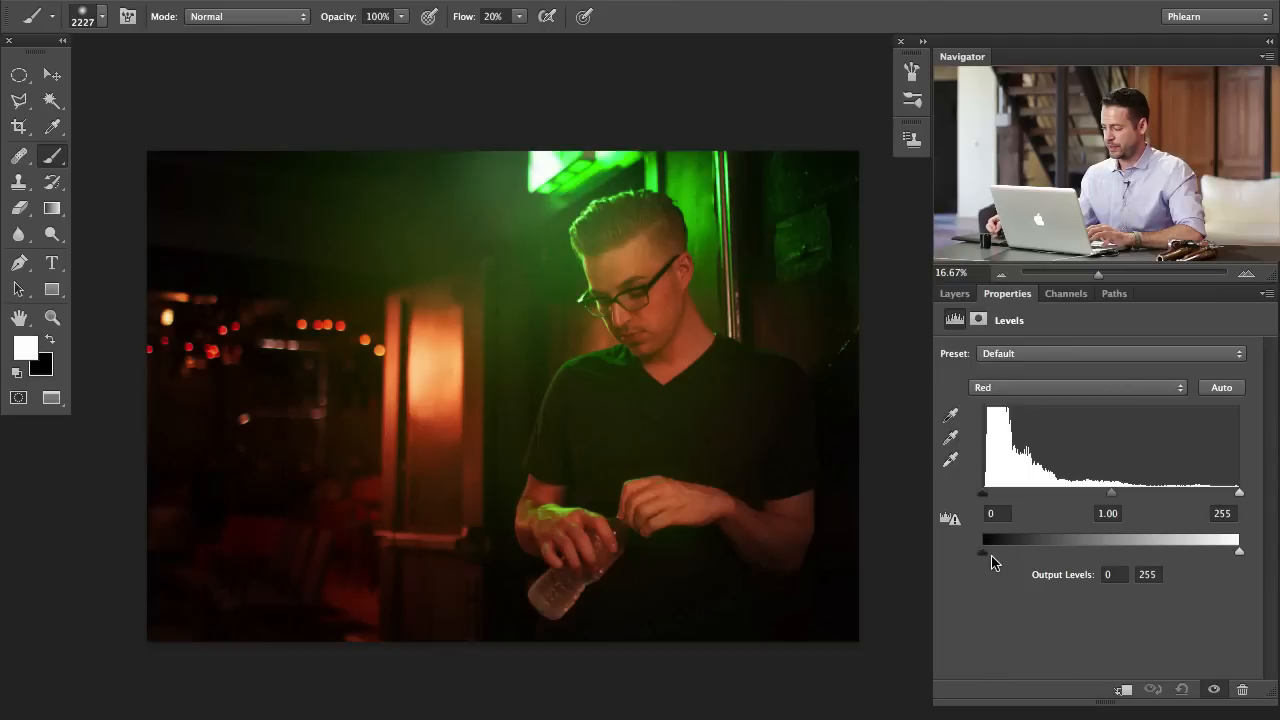
mouse_move(991, 556)
left_mouse_down()
mouse_move(980, 557)
mouse_move(991, 560)
left_mouse_up()
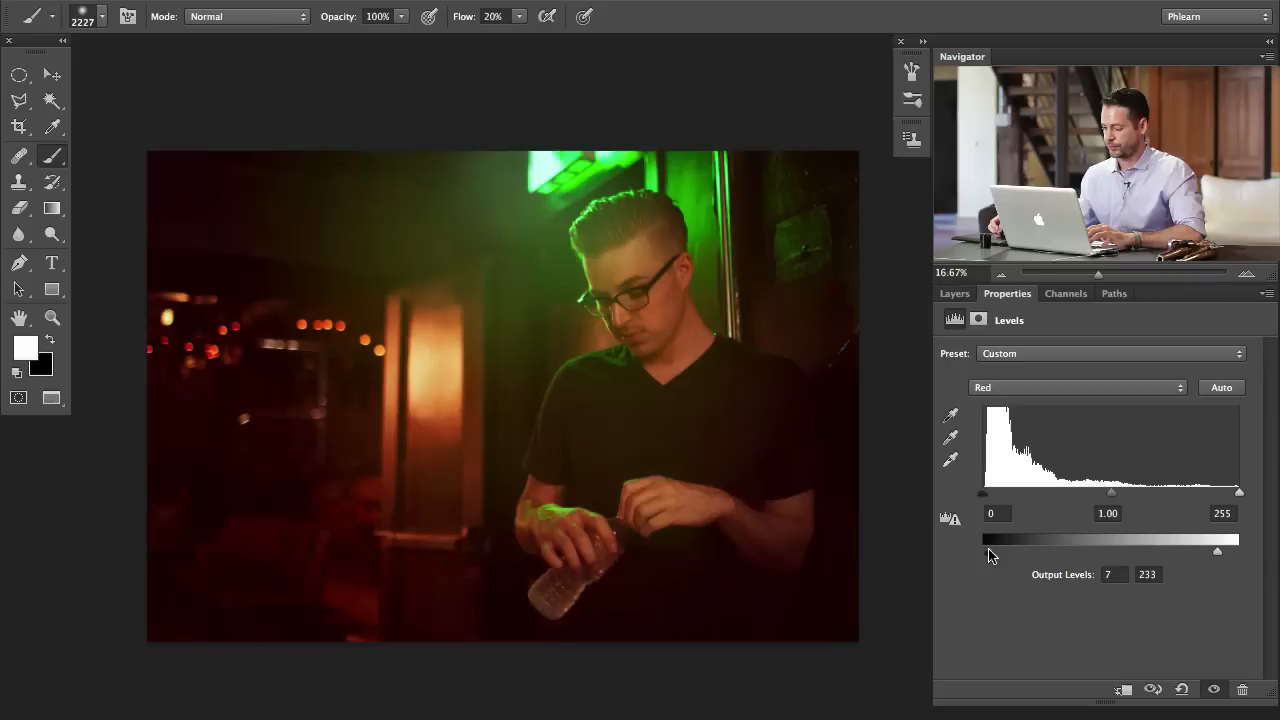
- Set the Blue channel's output levels in the Levels adjustment to 13 and 199
left_click(993, 390)
left_click(992, 415)
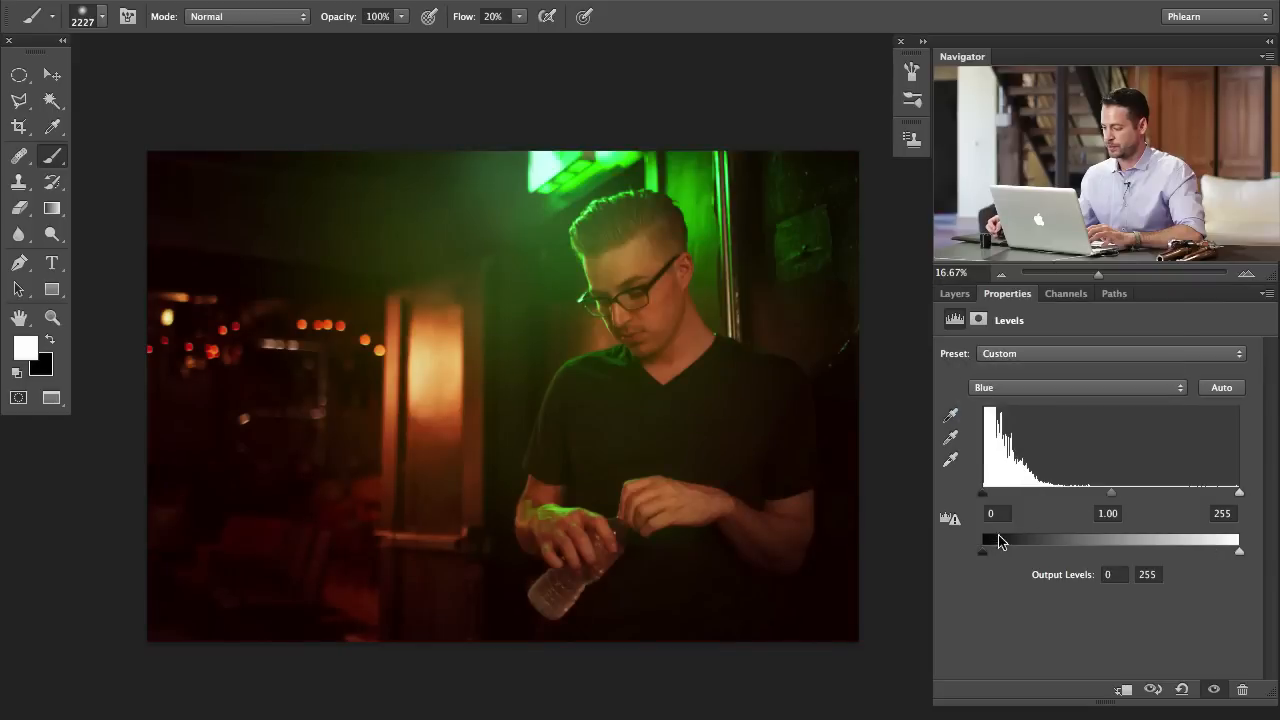
left_click_drag(982, 549, 1001, 553)
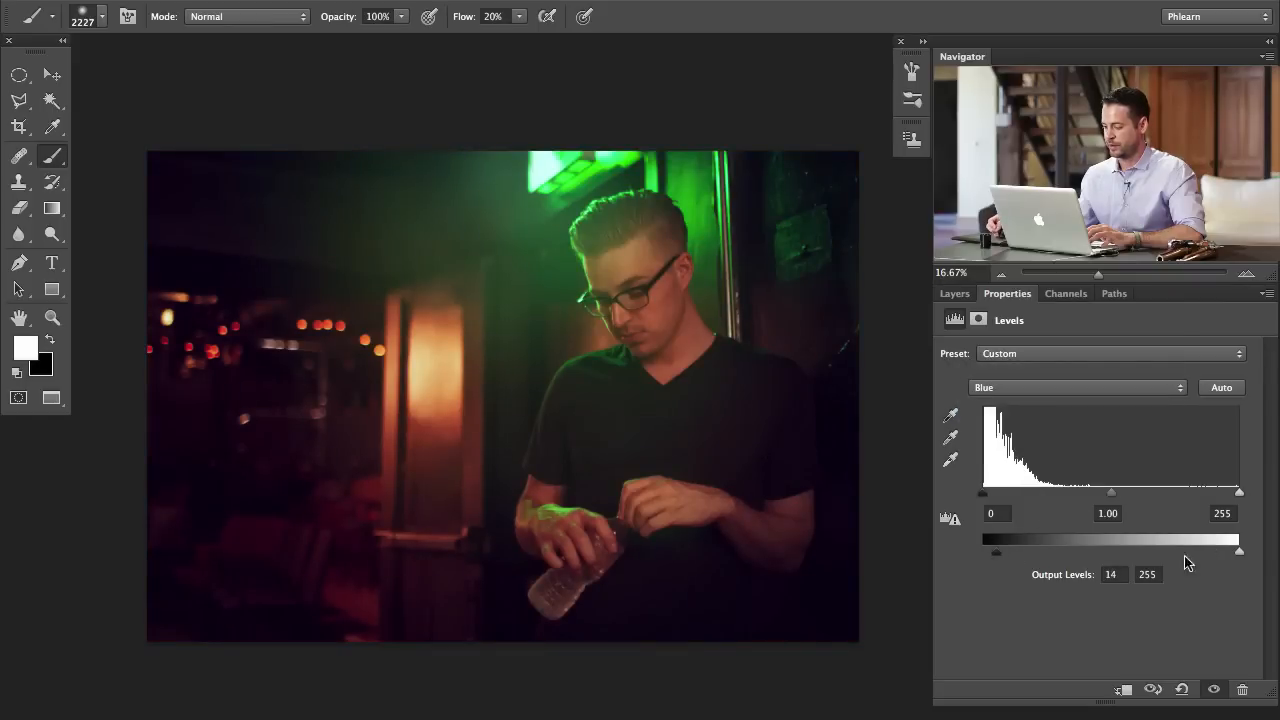
left_click_drag(1238, 556, 1199, 557)
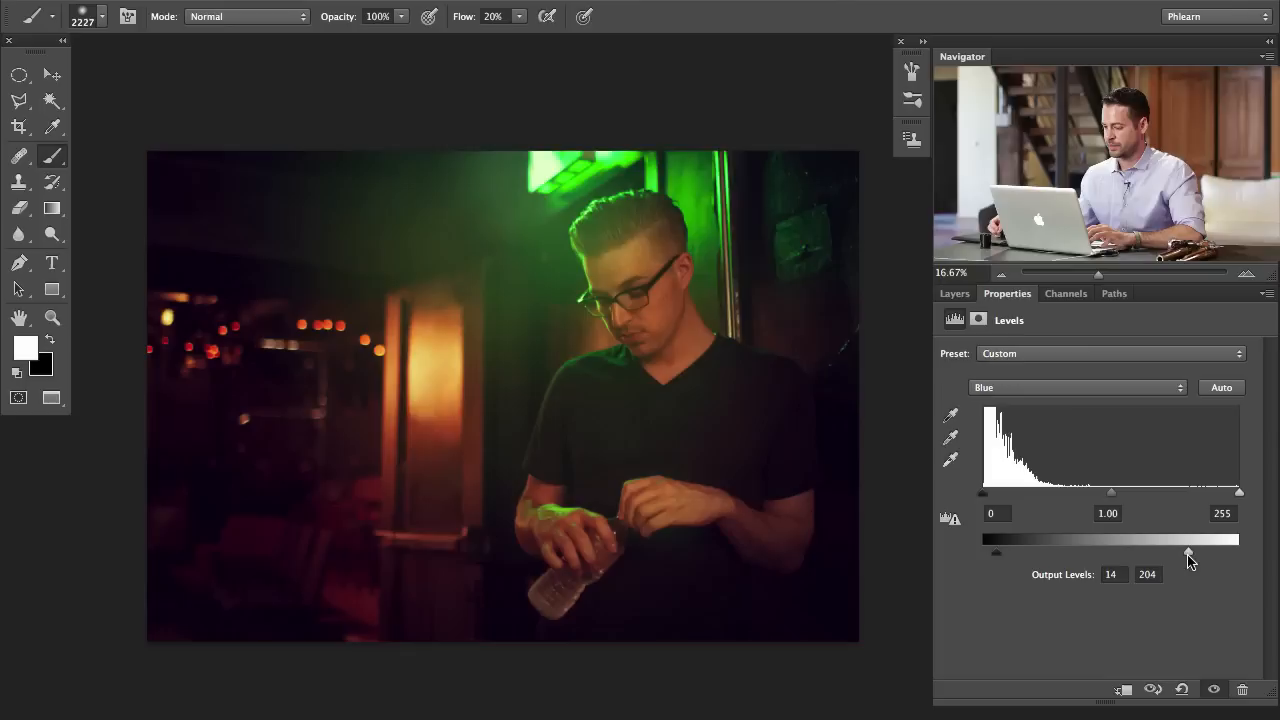
left_click_drag(996, 553, 993, 556)
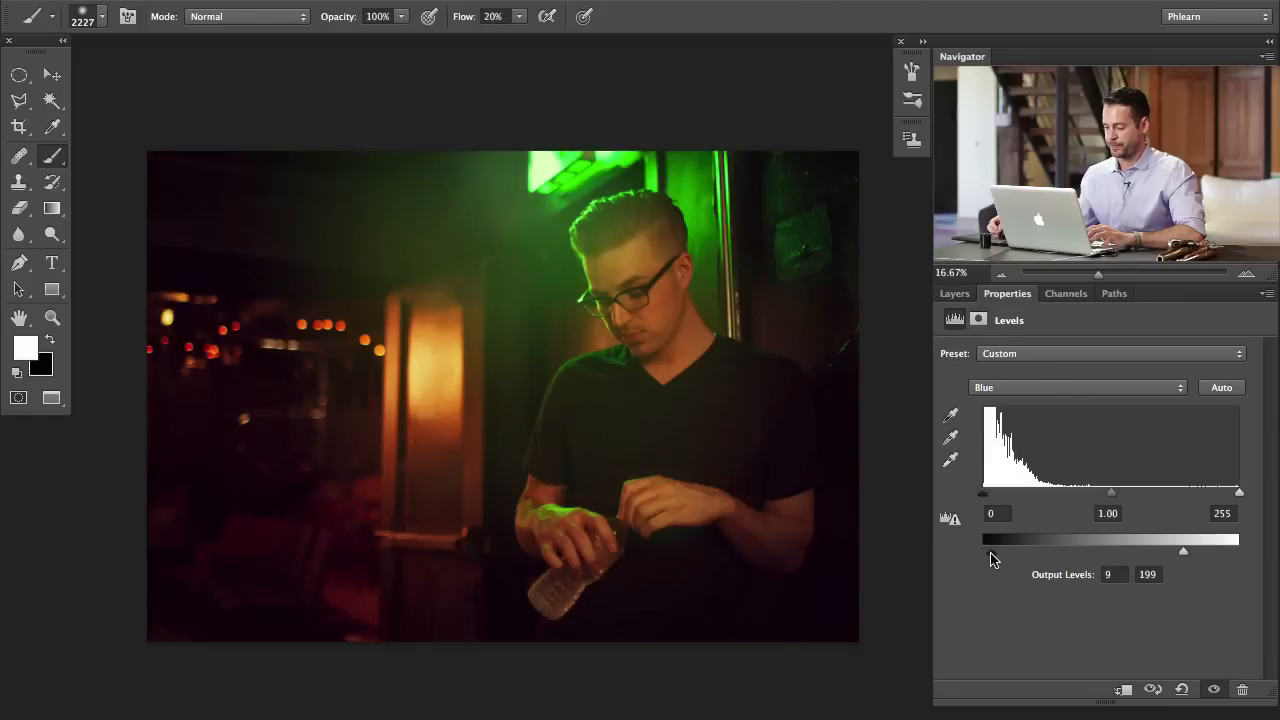
- Darken the Green channel's midtones slightly in the Levels adjustment
left_click(996, 390)
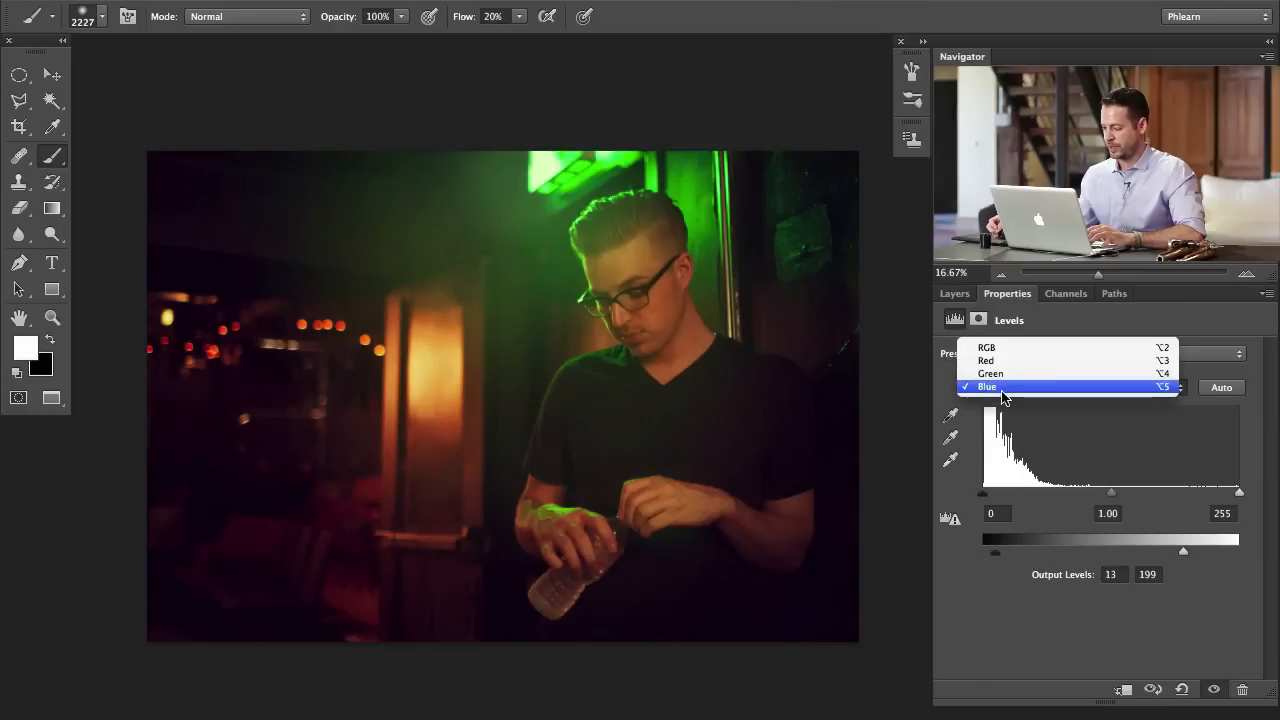
left_click(1002, 372)
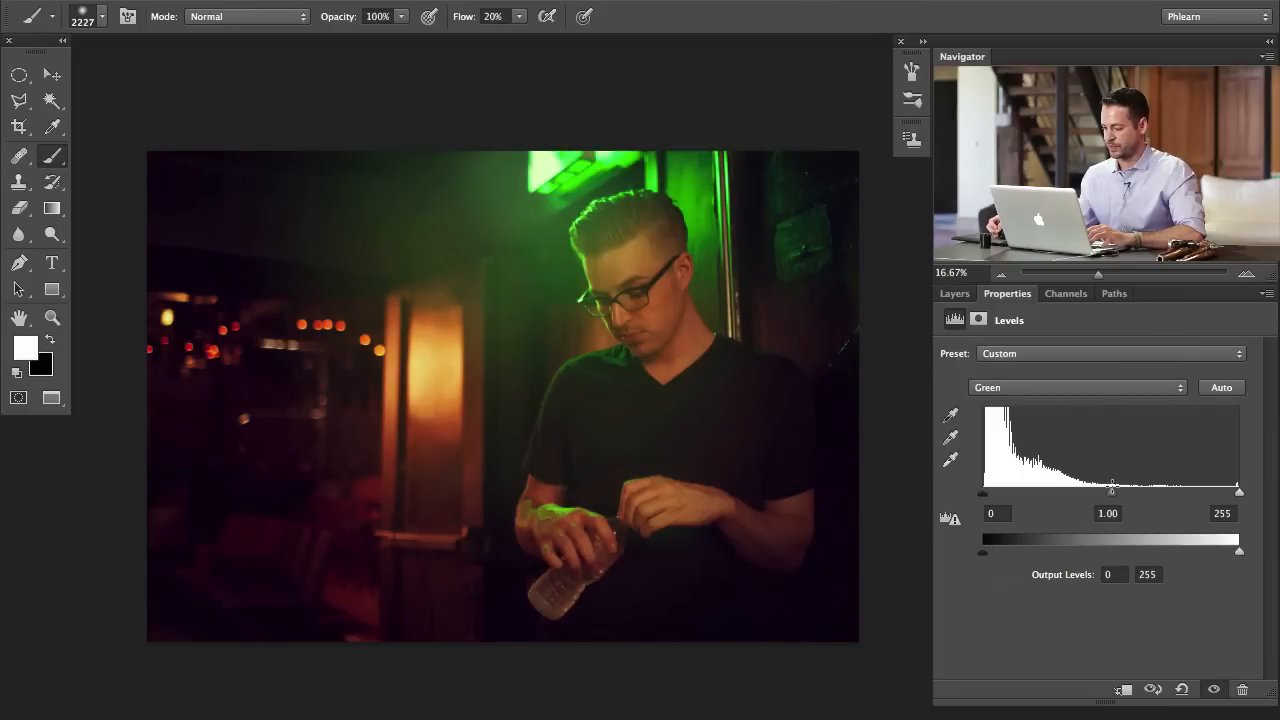
mouse_move(1110, 492)
left_mouse_down()
mouse_move(1096, 491)
mouse_move(1116, 493)
left_mouse_up()
- Compare the portrait repeatedly with the Levels 1 adjustment hidden and shown
left_click(955, 295)
left_click(947, 440)
left_click(947, 440)
left_click(947, 440)
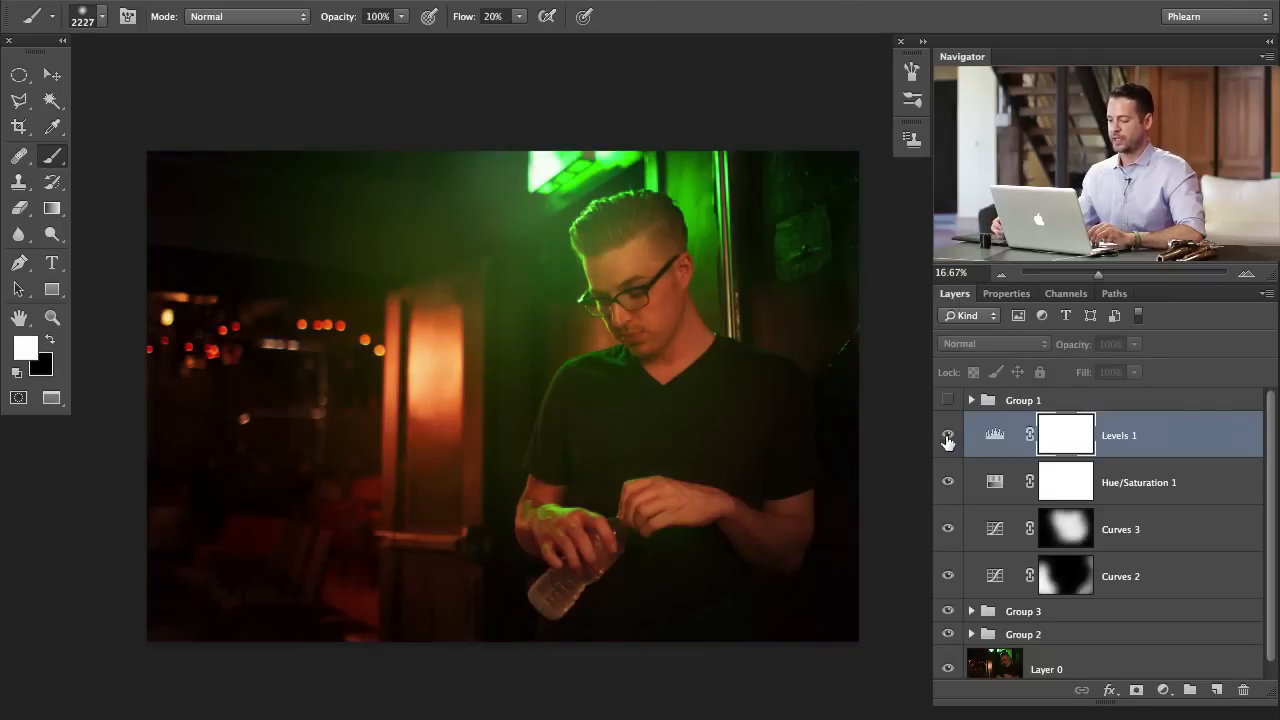
left_click(947, 440)
left_click(947, 440)
left_click(948, 441)
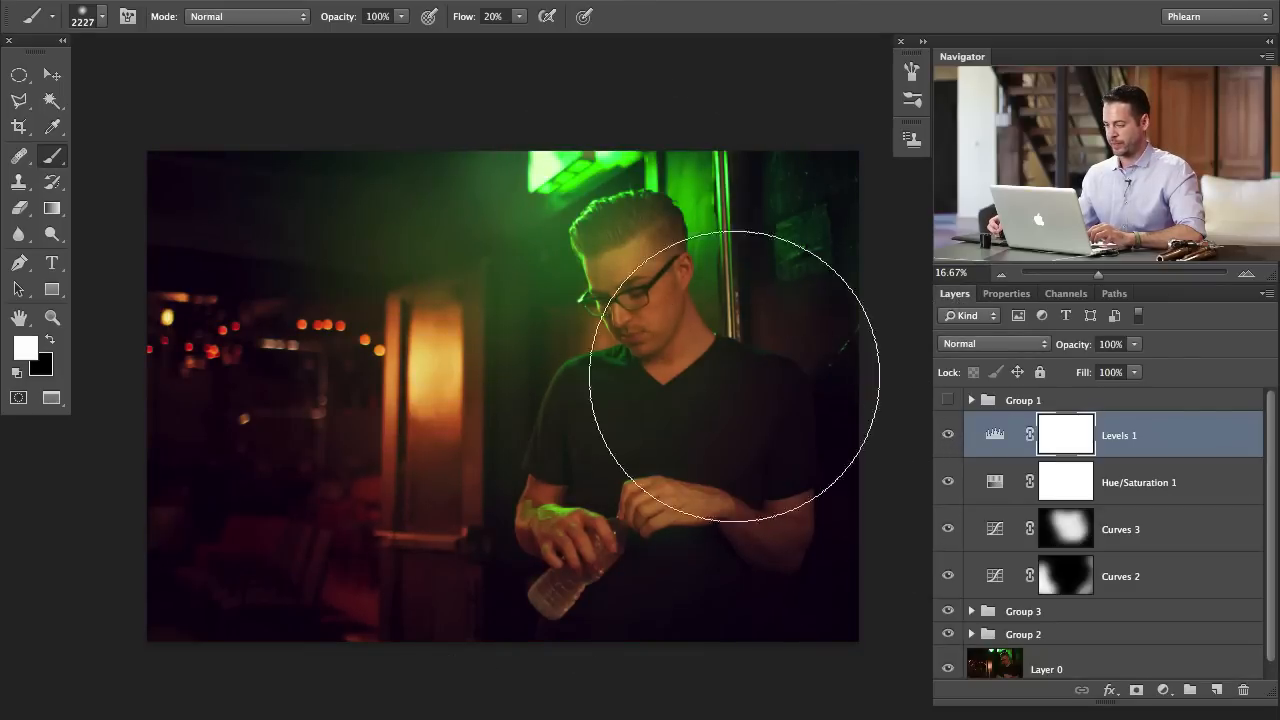
- Reduce the brush size to 1349 px and recheck the portrait with Levels 1 hidden and shown
left_click_drag(643, 424, 545, 425)
left_click(956, 441)
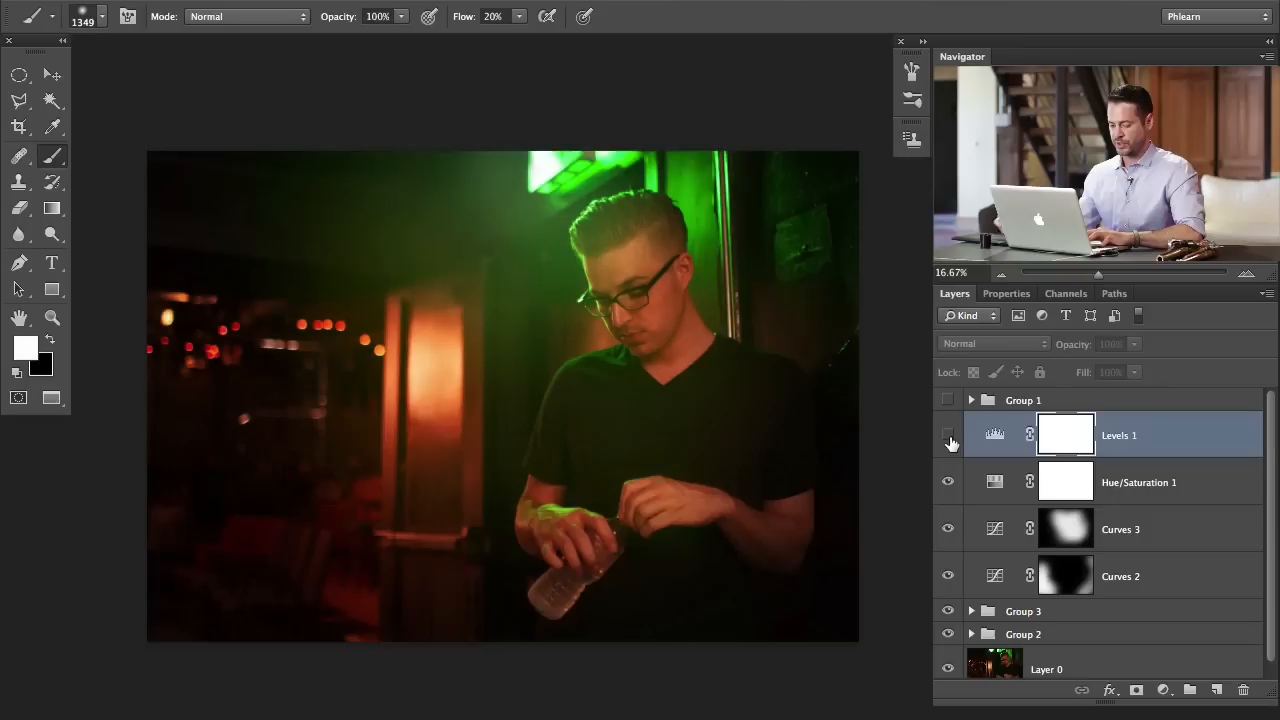
left_click(956, 441)
left_click(956, 441)
left_click(956, 441)
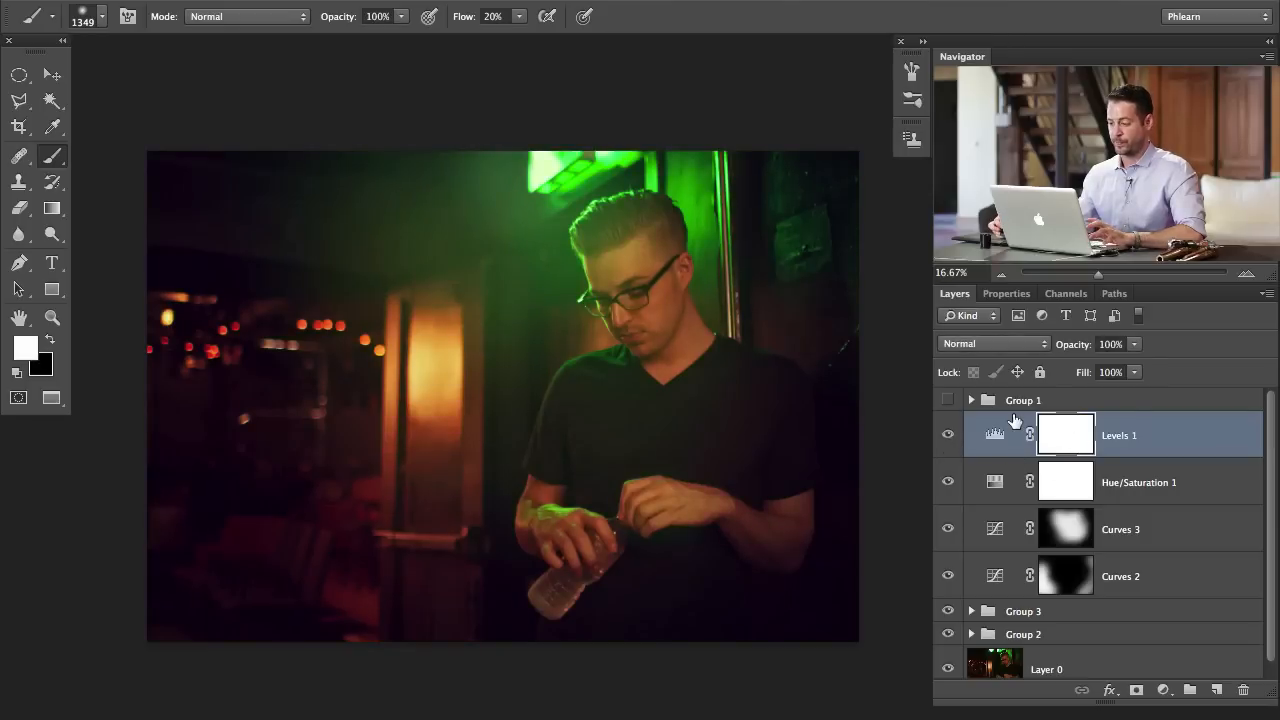
- Create a new layer above Levels 1 and paint soft white over the man's face and arms at 40% flow
key("super+shift+alt+n")
key("d")
key("x")
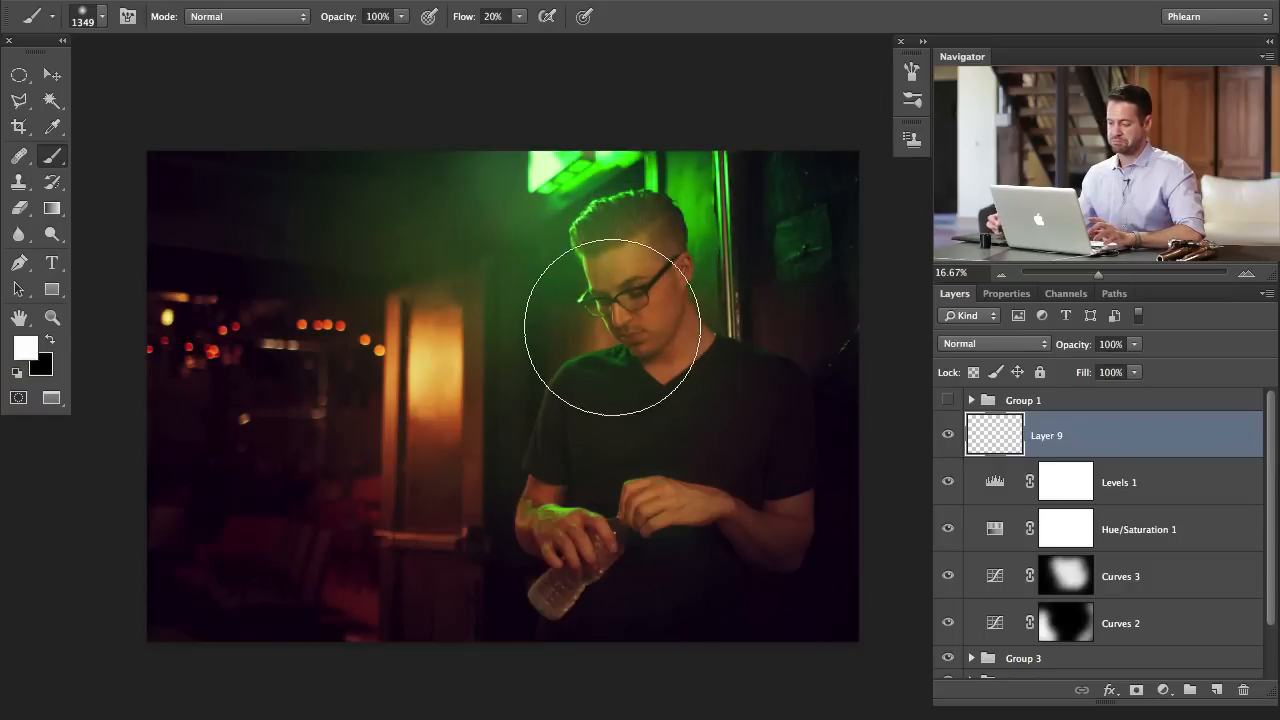
key("shift+4")
mouse_move(612, 327)
left_mouse_down()
mouse_move(628, 214)
mouse_move(581, 342)
mouse_move(669, 241)
mouse_move(602, 521)
mouse_move(585, 509)
mouse_move(751, 500)
mouse_move(678, 458)
mouse_move(643, 213)
mouse_move(627, 272)
mouse_move(714, 286)
left_mouse_up()
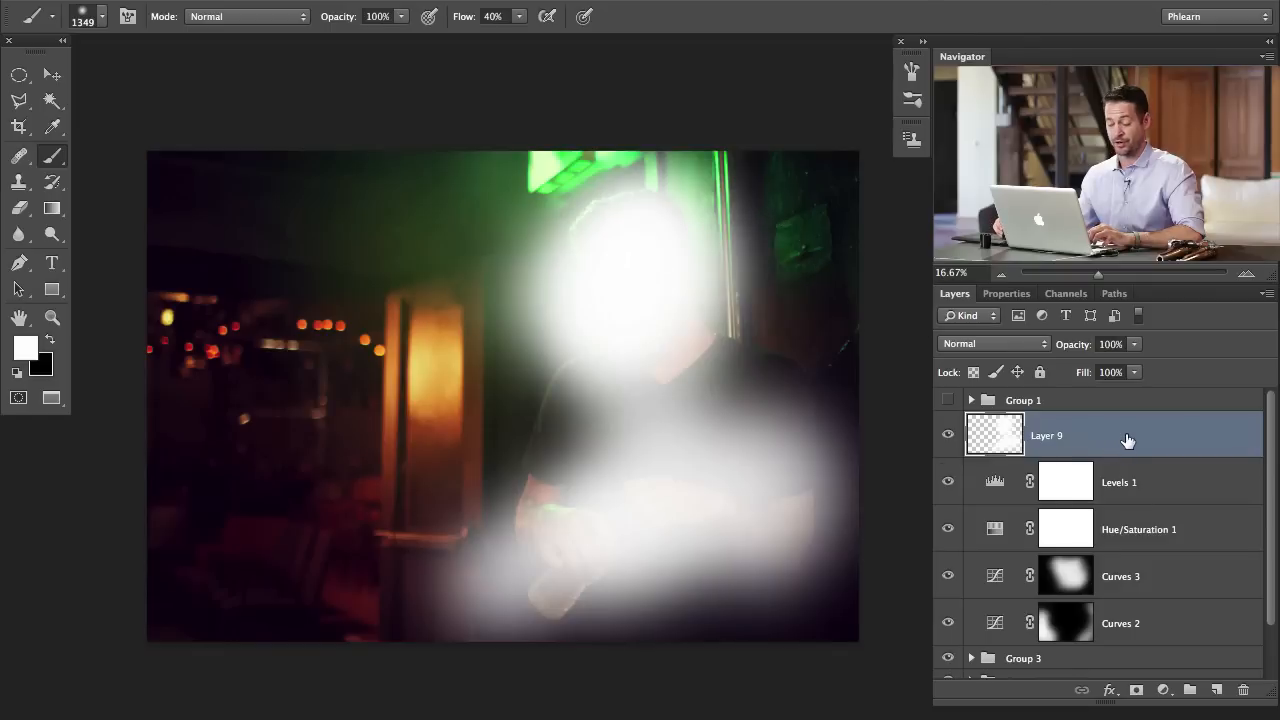
left_click_drag(752, 467, 832, 454)
- Restrict the white paint to the image's brighter tones by splitting the Blend If Underlying Layer black slider to 84 / 255
double_click(1117, 444)
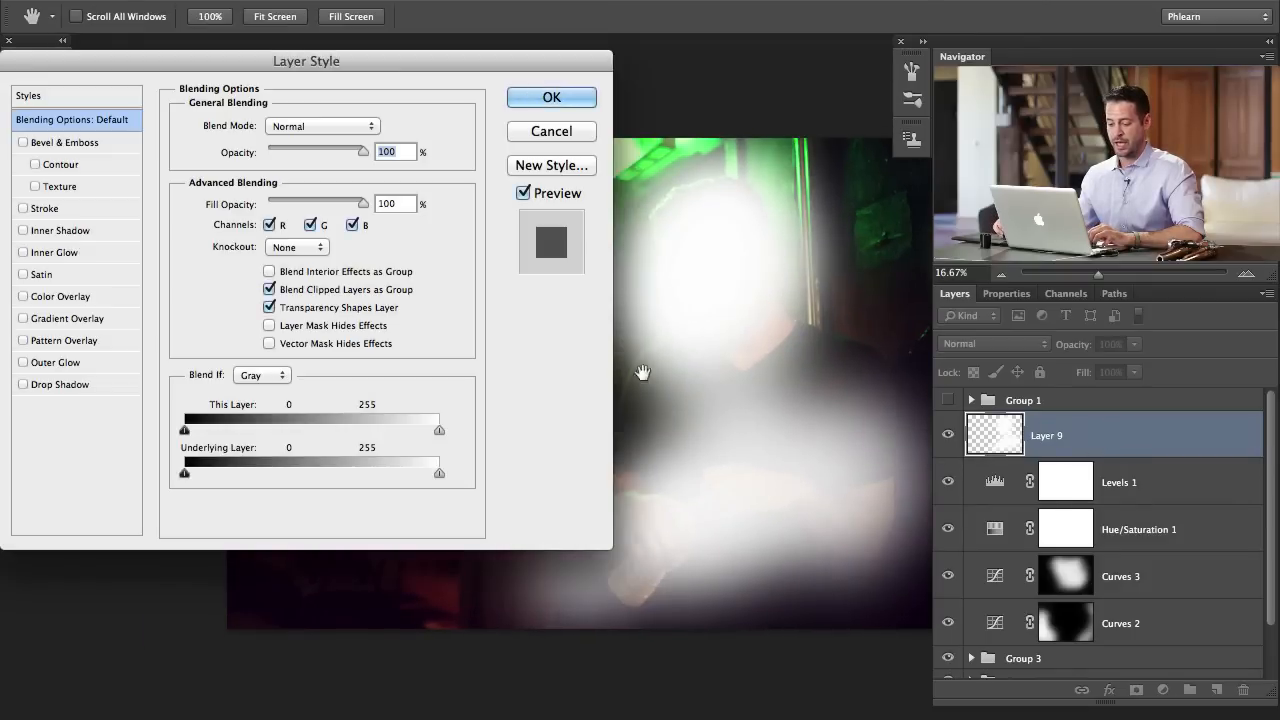
left_click_drag(512, 67, 376, 102)
key("alt")
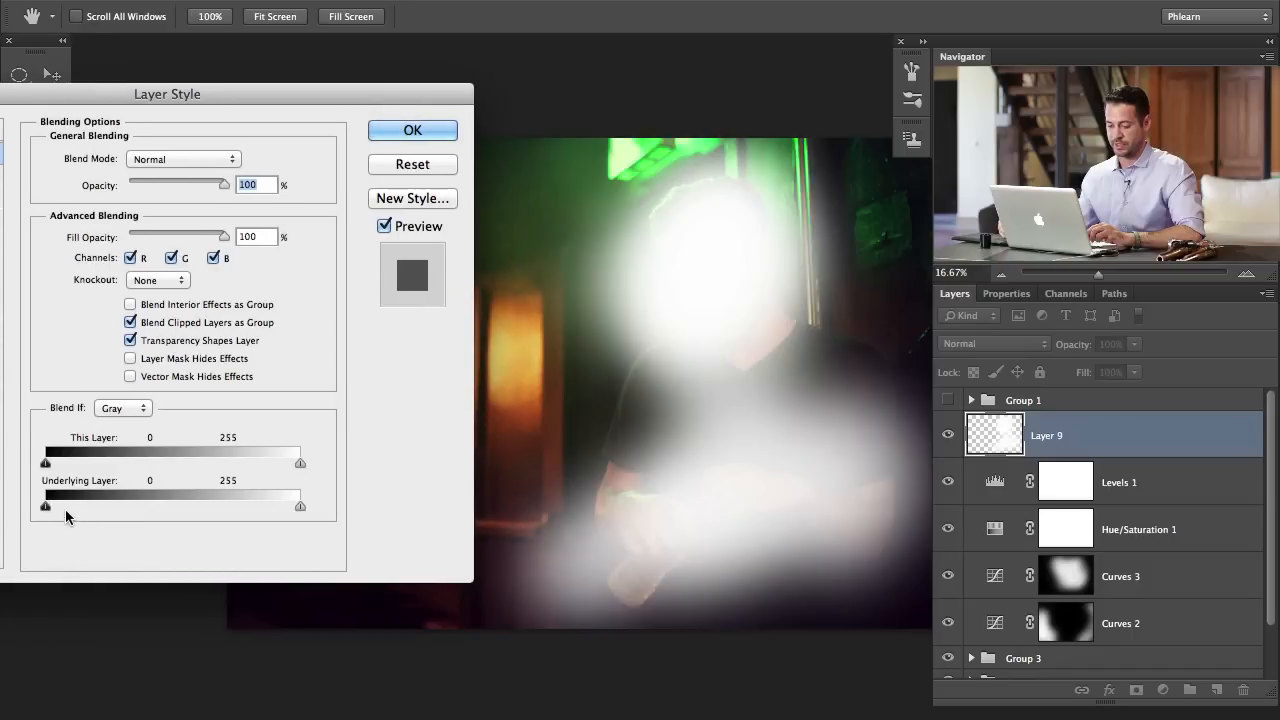
left_click_drag(52, 512, 337, 503)
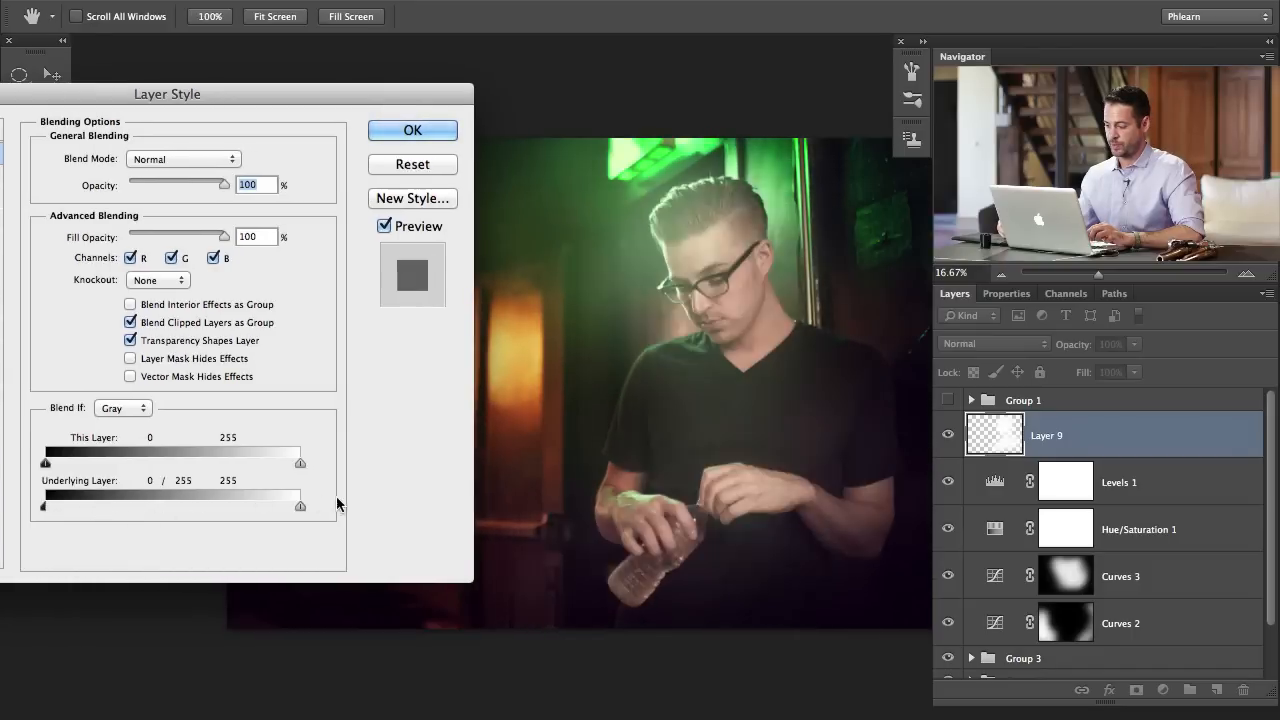
left_click_drag(44, 511, 125, 535)
- Set the white paint layer's blend mode to Soft Light and apply the layer style
left_click(190, 160)
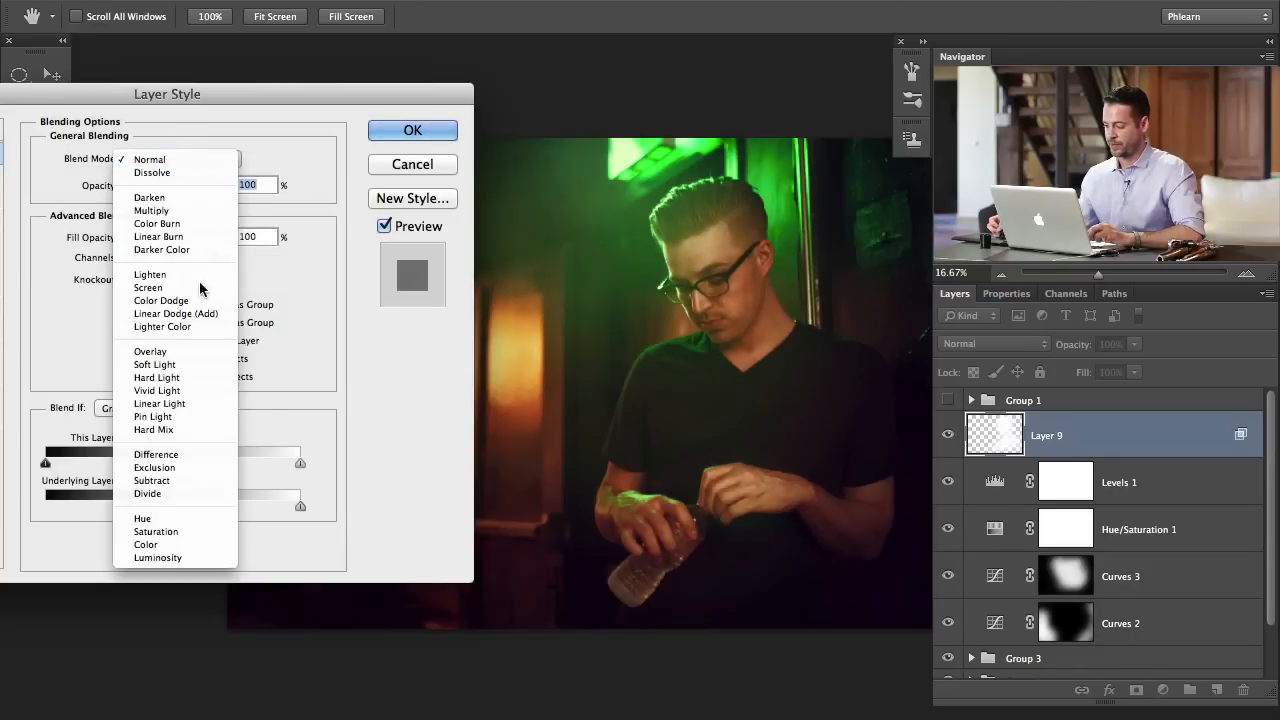
left_click(195, 365)
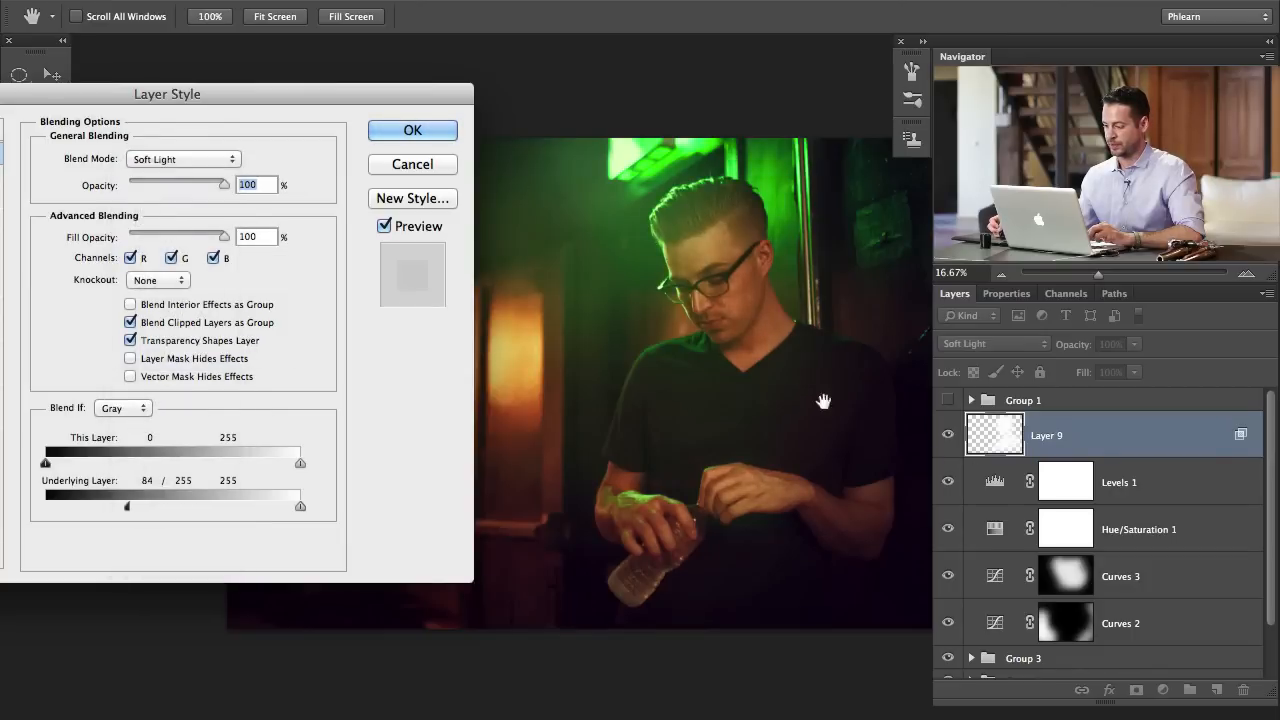
left_click(412, 131)
- Compare the portrait with the Soft Light paint layer hidden and shown
left_click(948, 435)
left_click(948, 435)
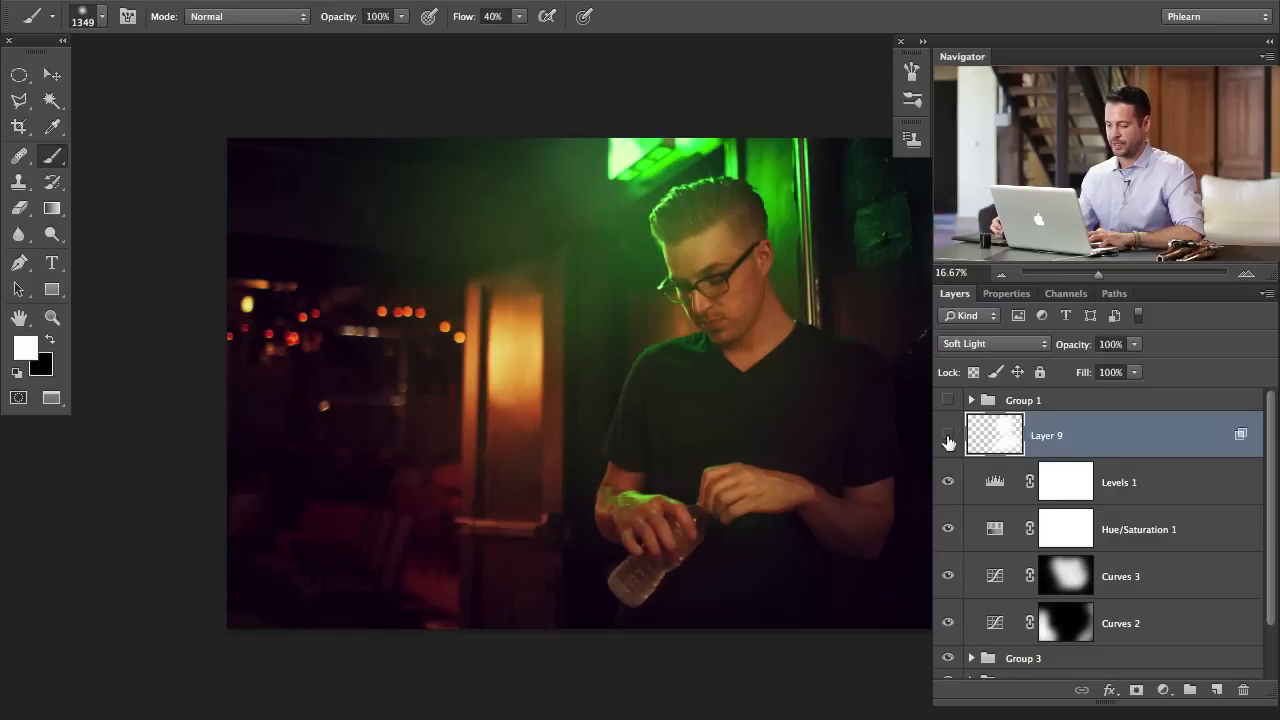
left_click(948, 435)
left_click(948, 435)
left_click_drag(777, 491, 743, 503)
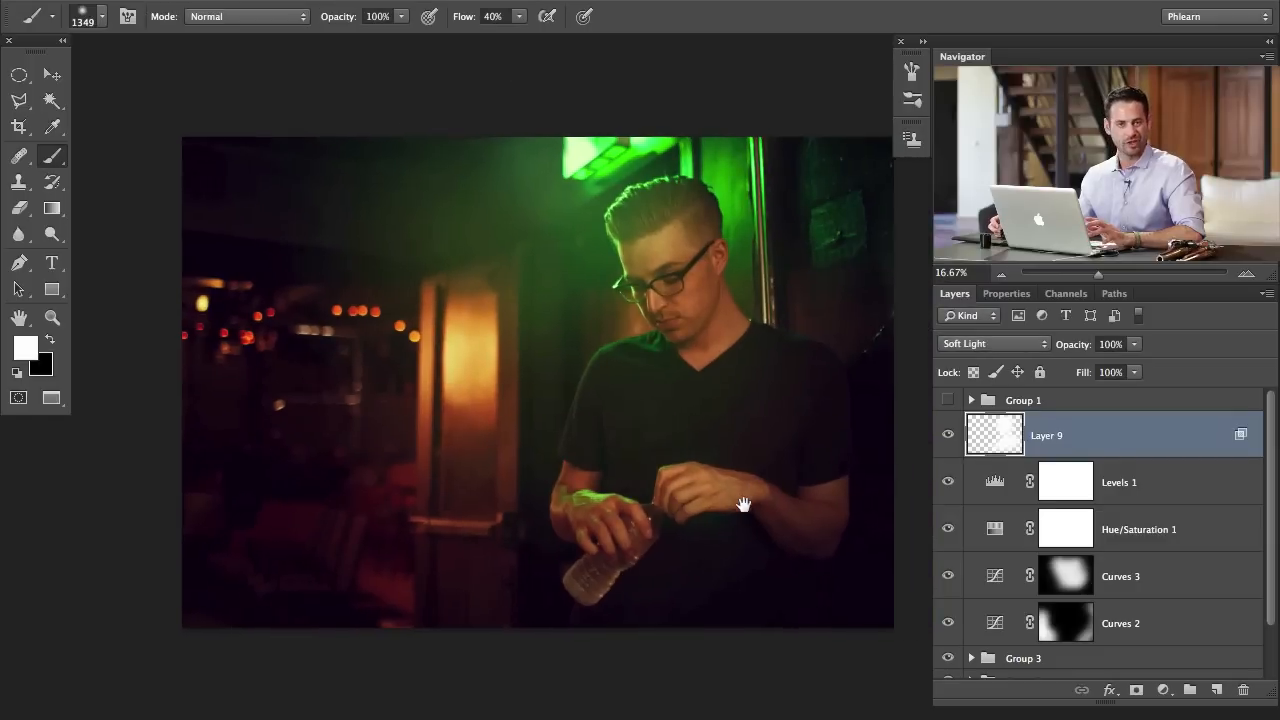
left_click_drag(686, 347, 679, 354)
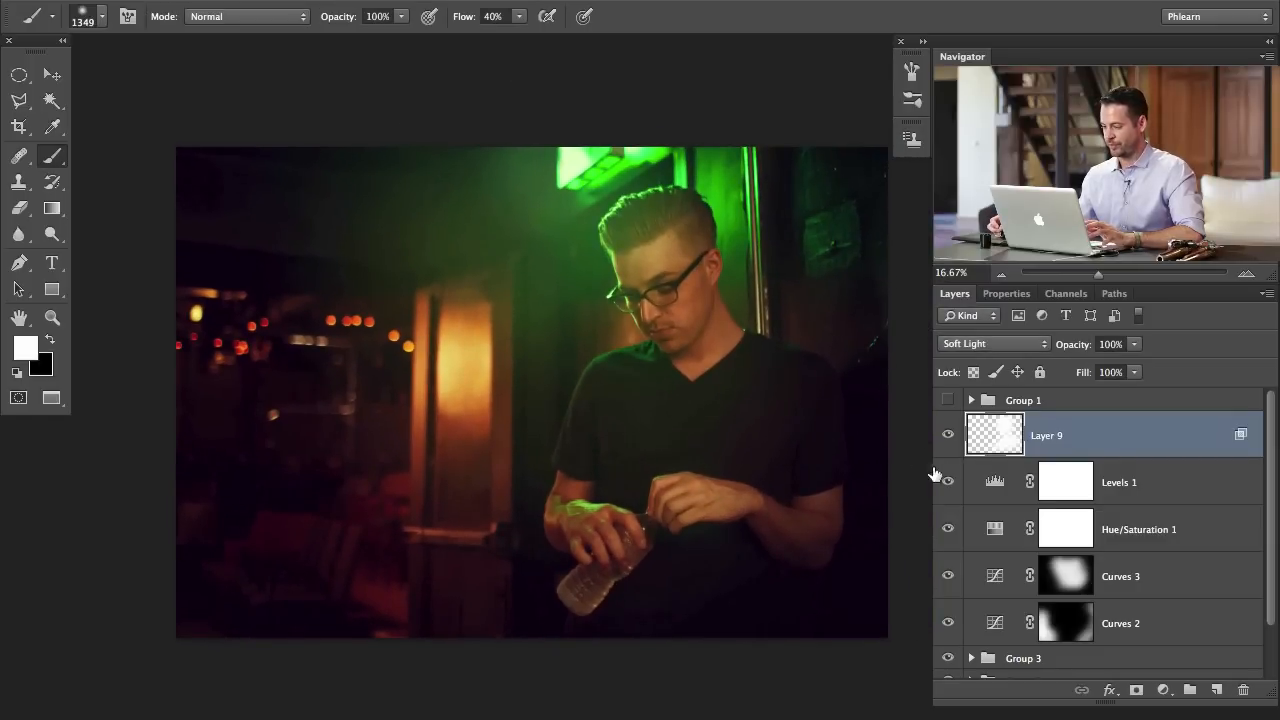
- Compare the portrait with and without the Hue/Saturation 1 adjustment, and leave that adjustment hidden
left_click(948, 533)
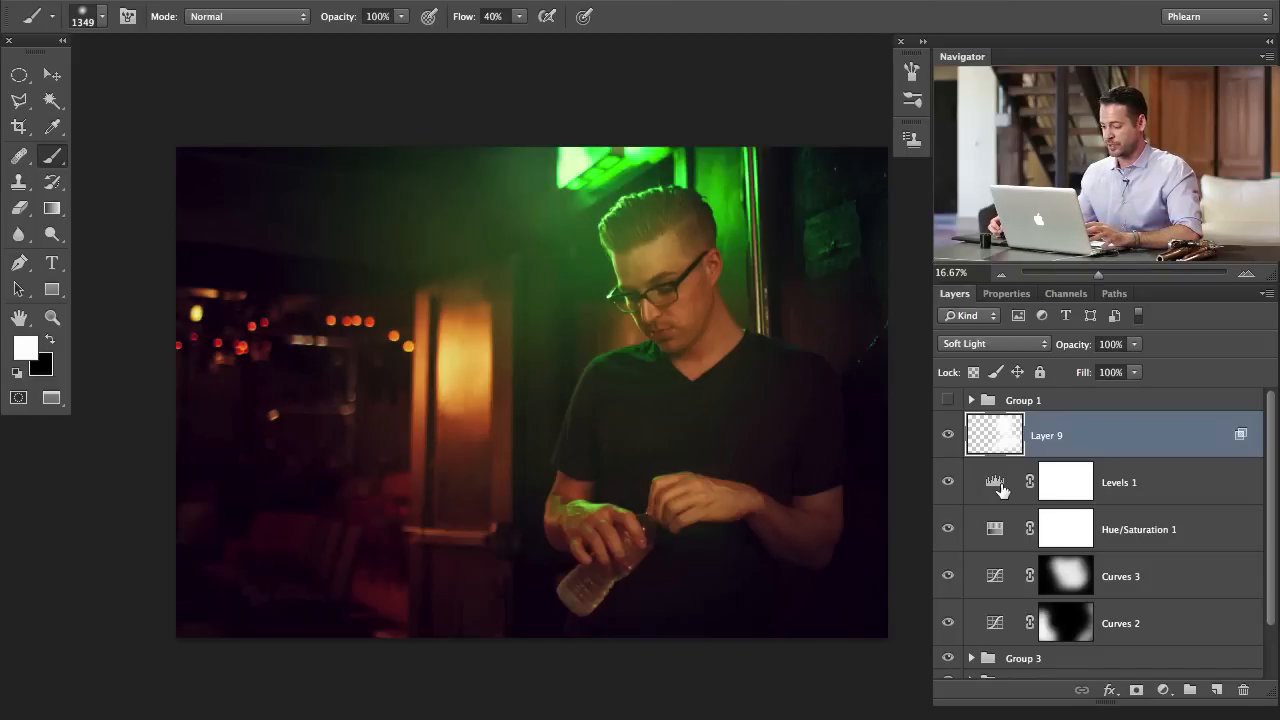
left_click(949, 531)
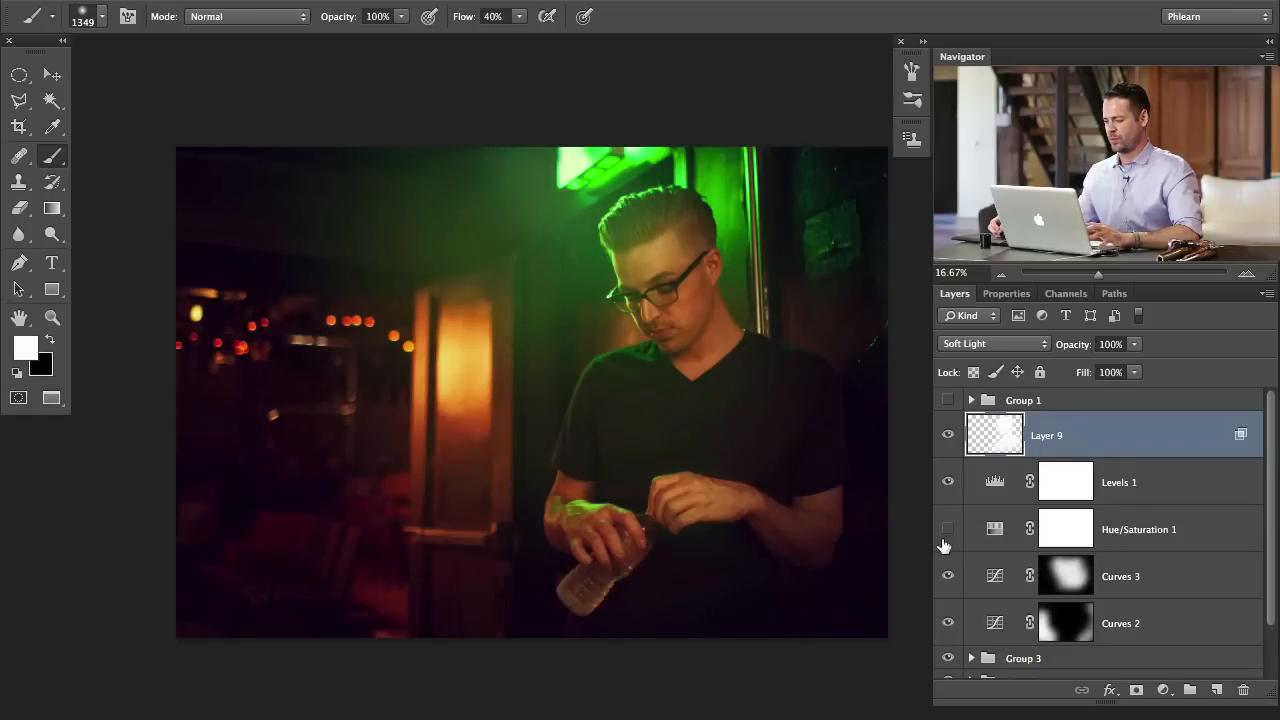
left_click(948, 529)
left_click_drag(800, 546, 790, 529)
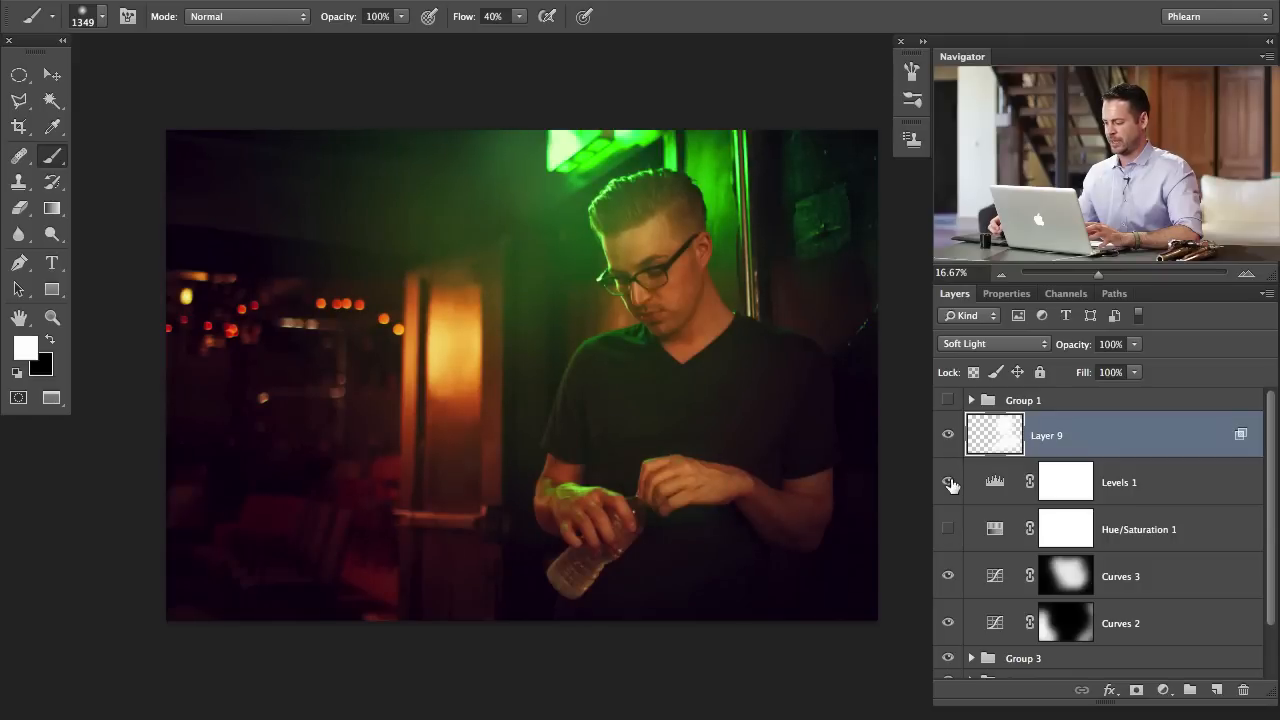
- Check the effect of Curves 3 by hiding and showing it, and lower its opacity to 84%
left_click(948, 577)
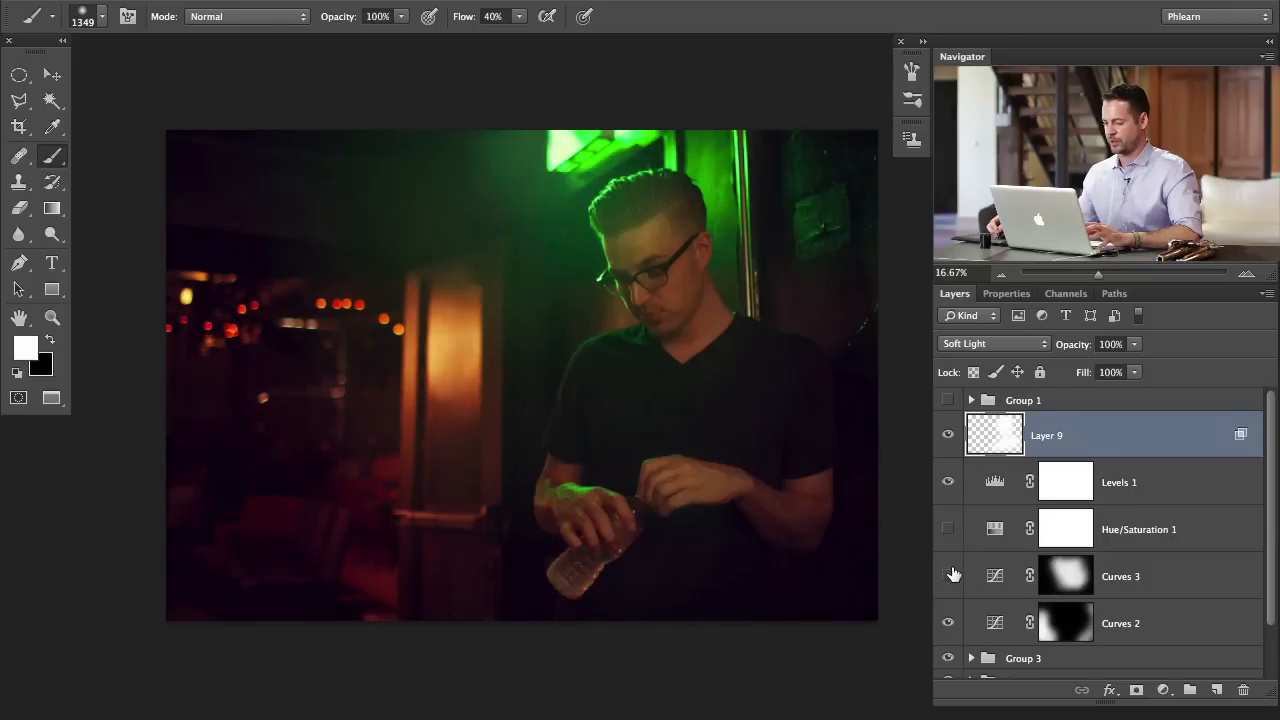
left_click(948, 577)
left_click(948, 577)
left_click(948, 577)
left_click(1121, 580)
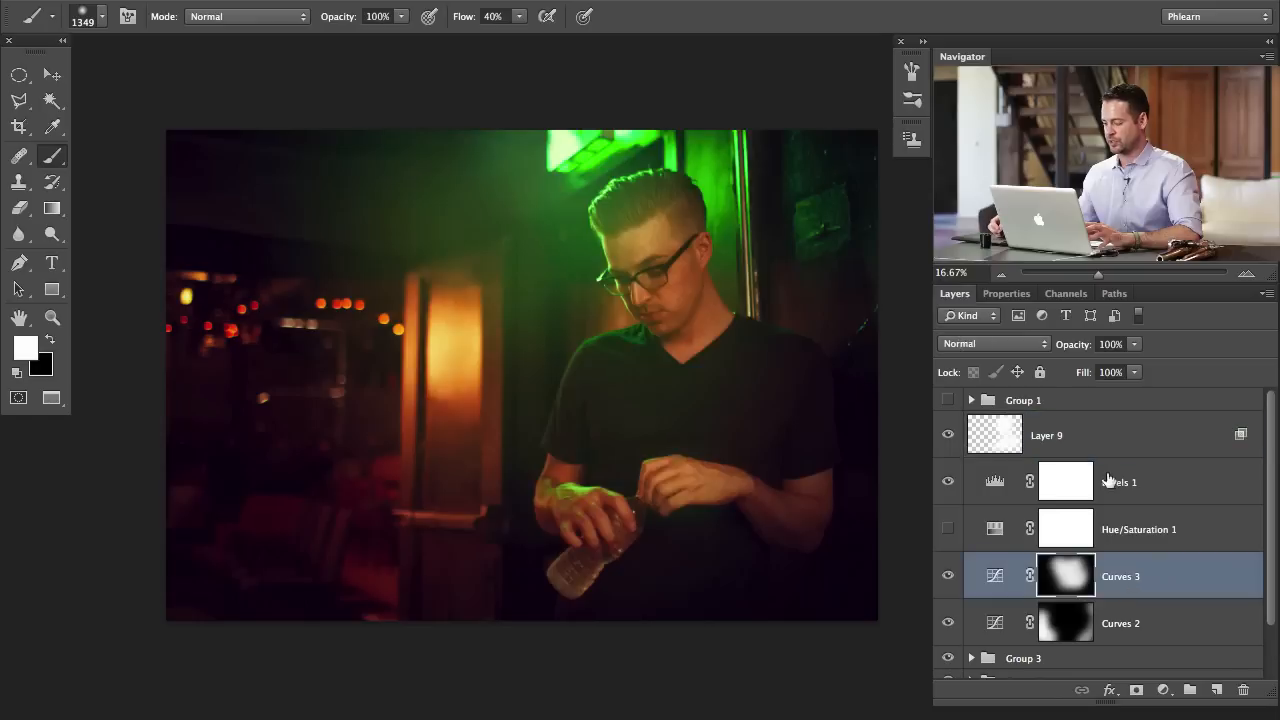
left_click_drag(1081, 347, 1053, 356)
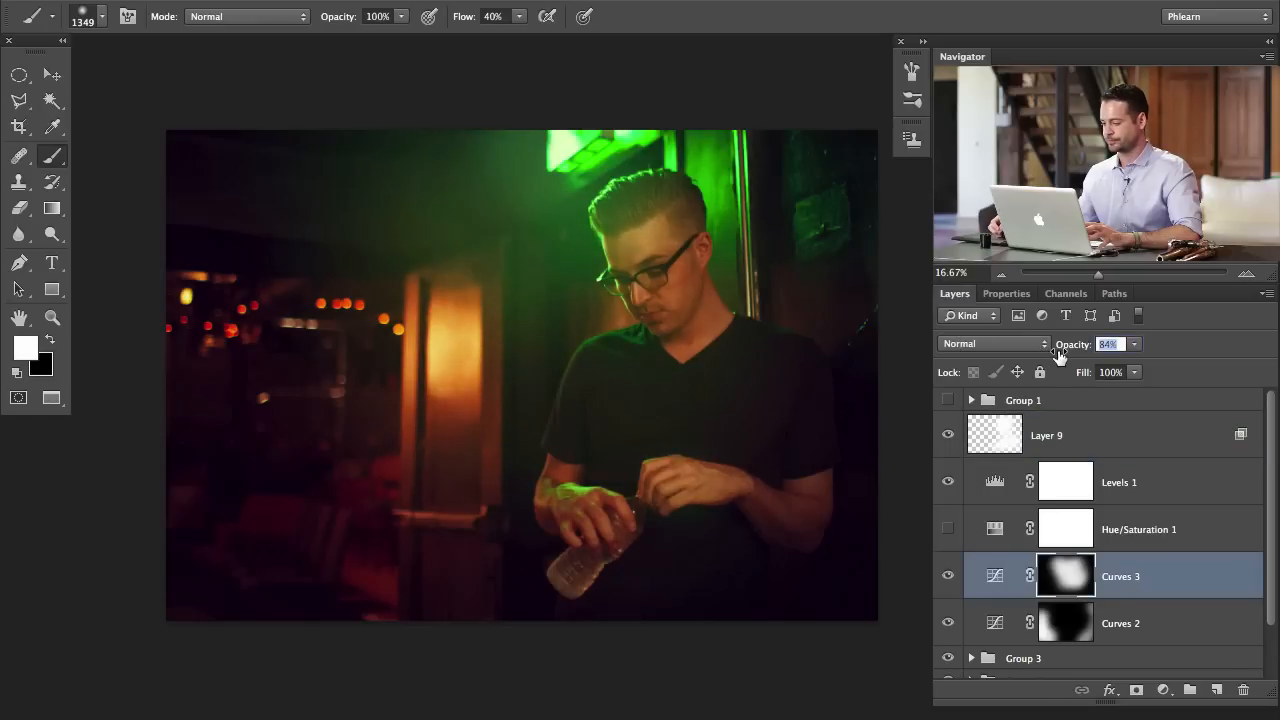
- Compare the portrait again with the reduced-opacity Curves 3 adjustment hidden and shown
left_click(946, 580)
left_click(946, 580)
left_click(946, 580)
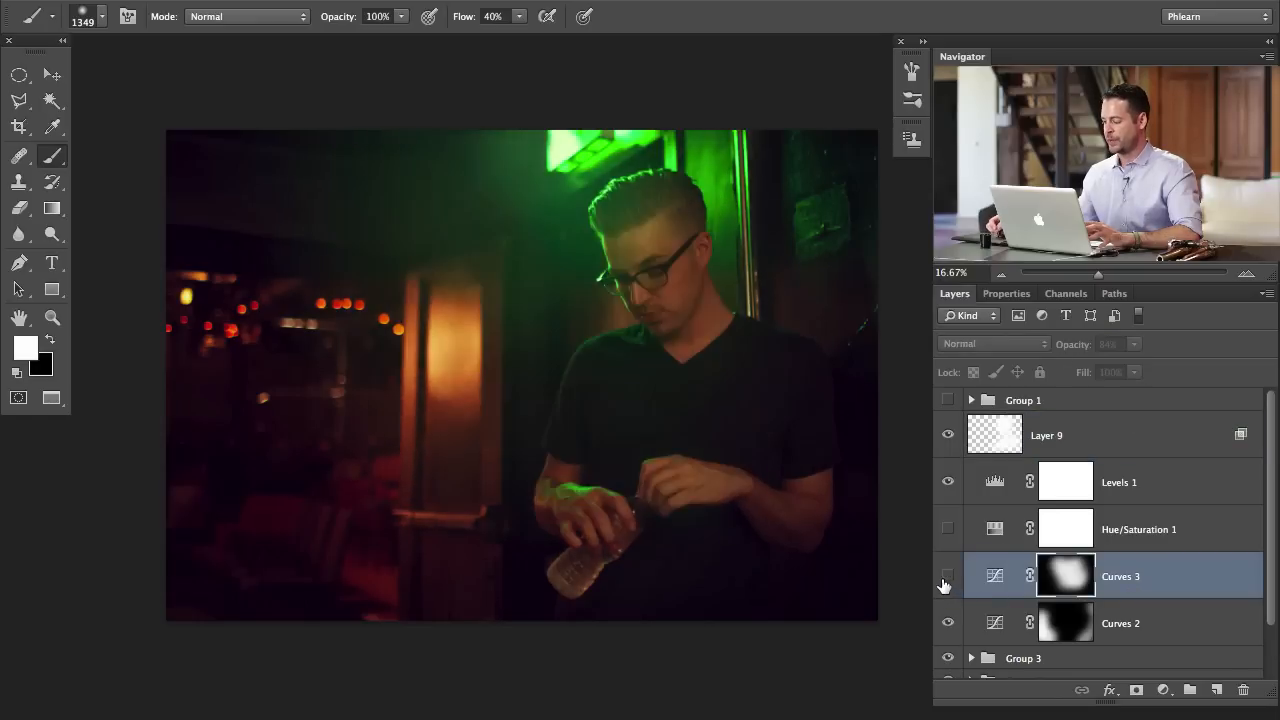
left_click(944, 582)
left_click(945, 579)
left_click(945, 579)
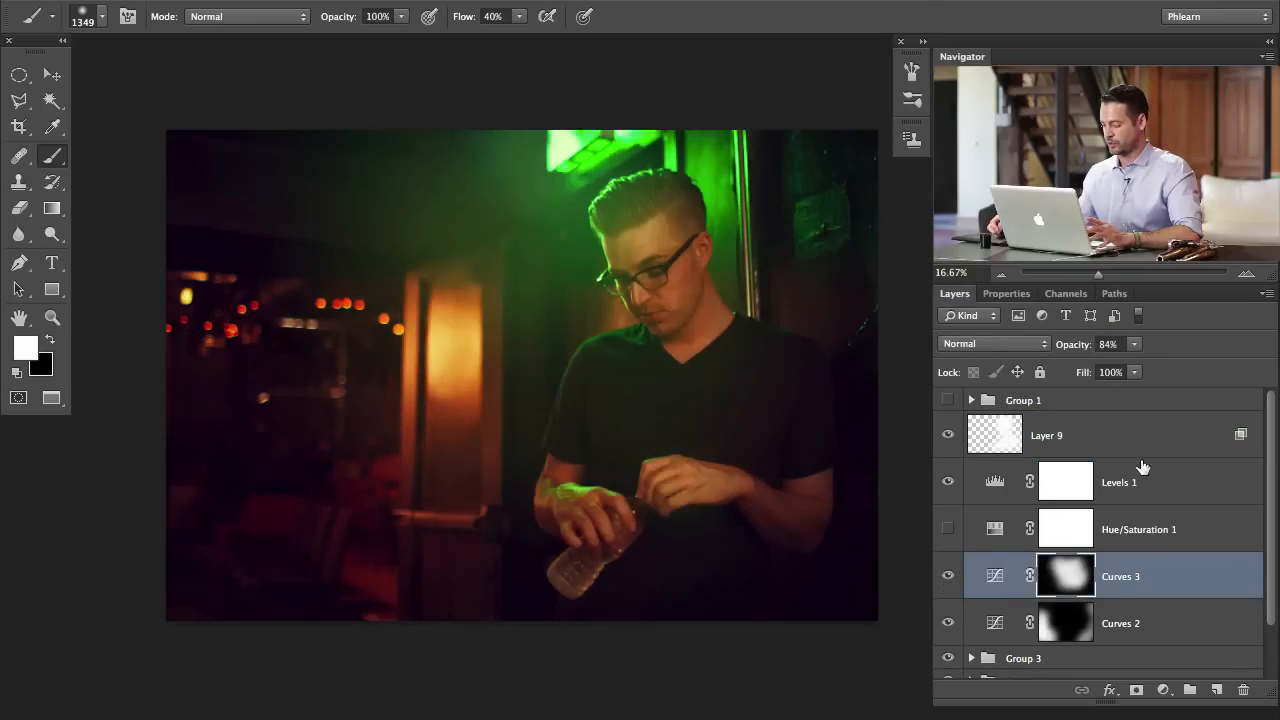
- Add a Color Balance adjustment above Layer 9 and set its midtones to +9 Cyan/Red and +4 Magenta/Green
left_click(1126, 444)
left_click(1163, 690)
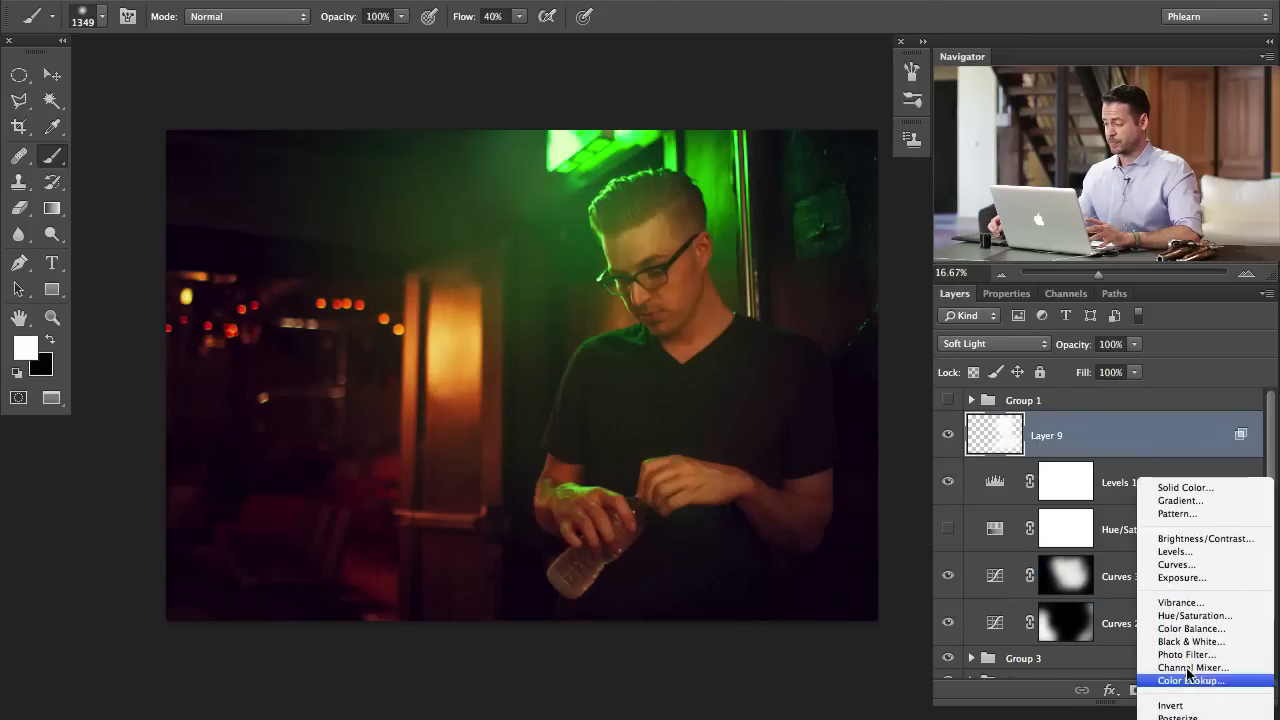
left_click(1196, 631)
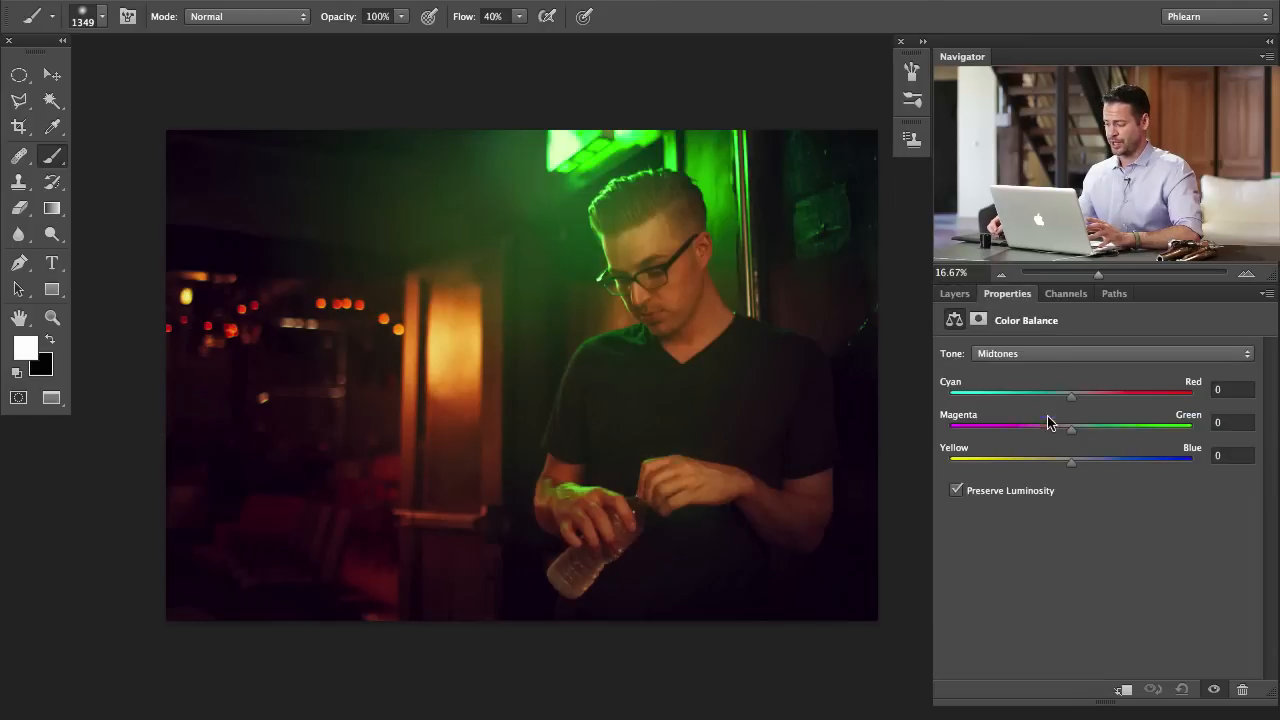
left_click(1007, 354)
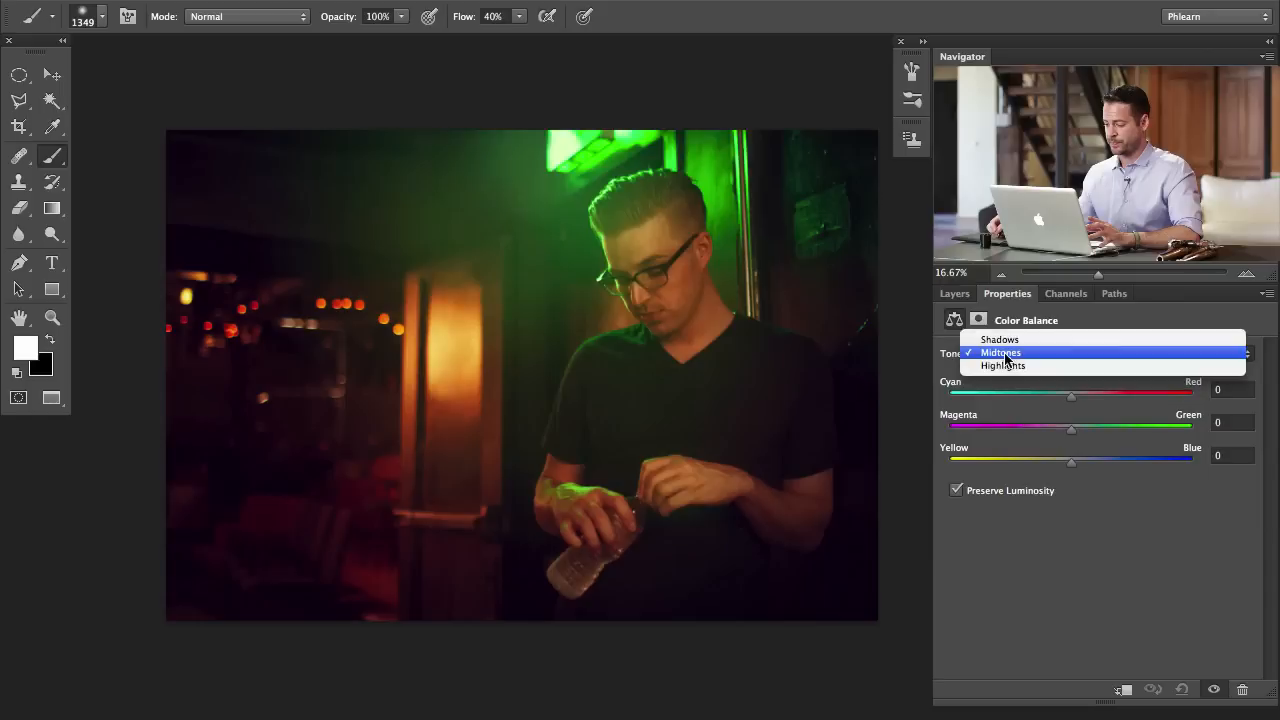
left_click(1008, 356)
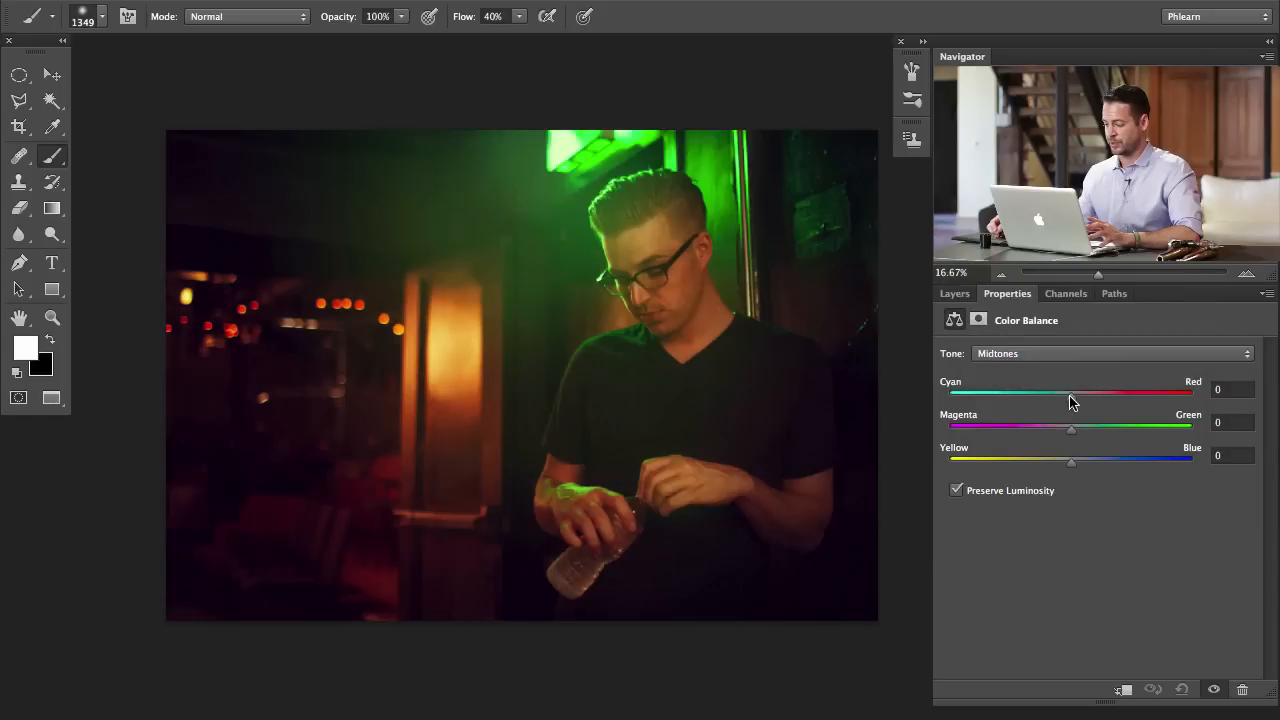
left_click_drag(1071, 397, 1067, 464)
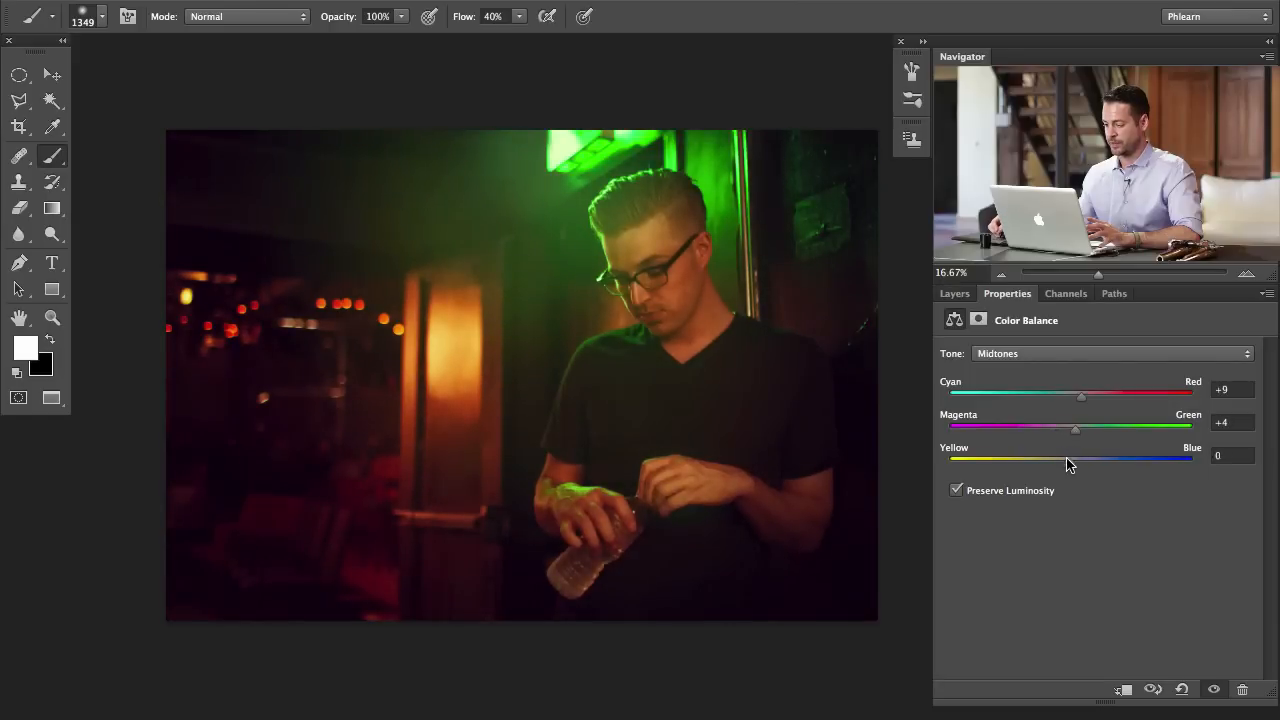
- Compare the portrait with the Color Balance adjustment hidden and shown, leaving it visible
left_click(954, 296)
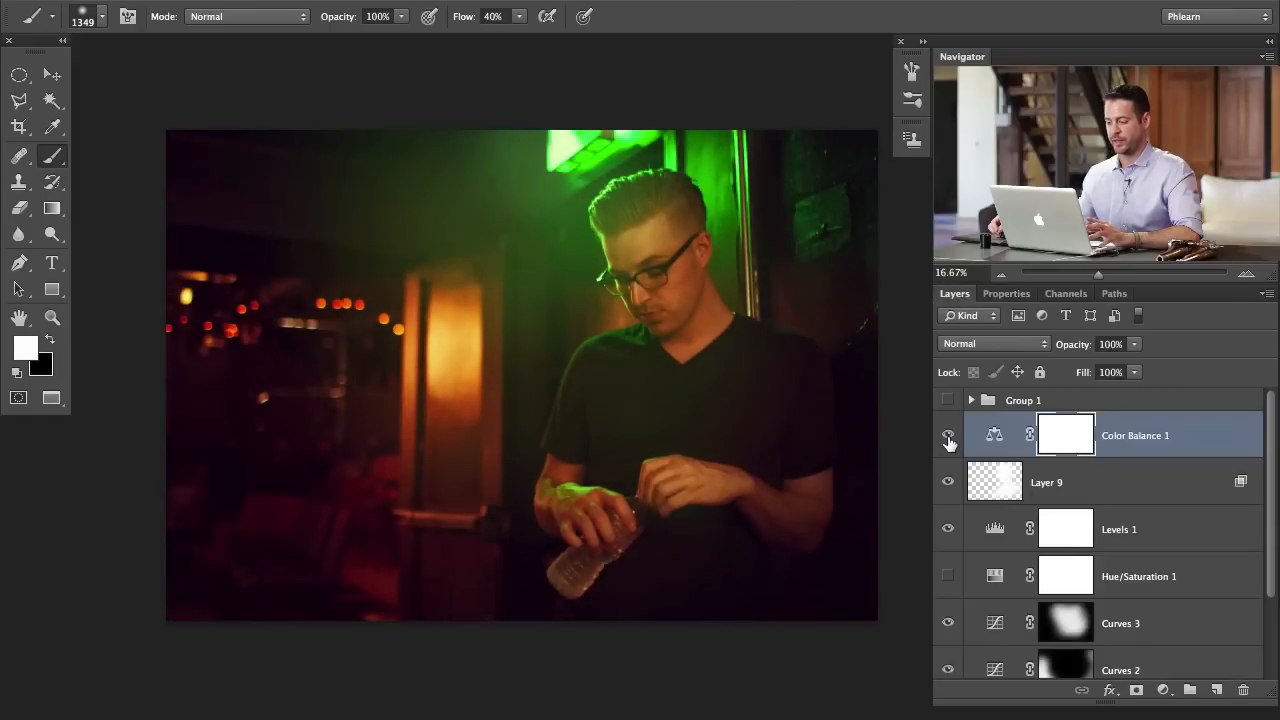
left_click(950, 438)
left_click(950, 438)
left_click(950, 438)
left_click(950, 438)
left_click(951, 438)
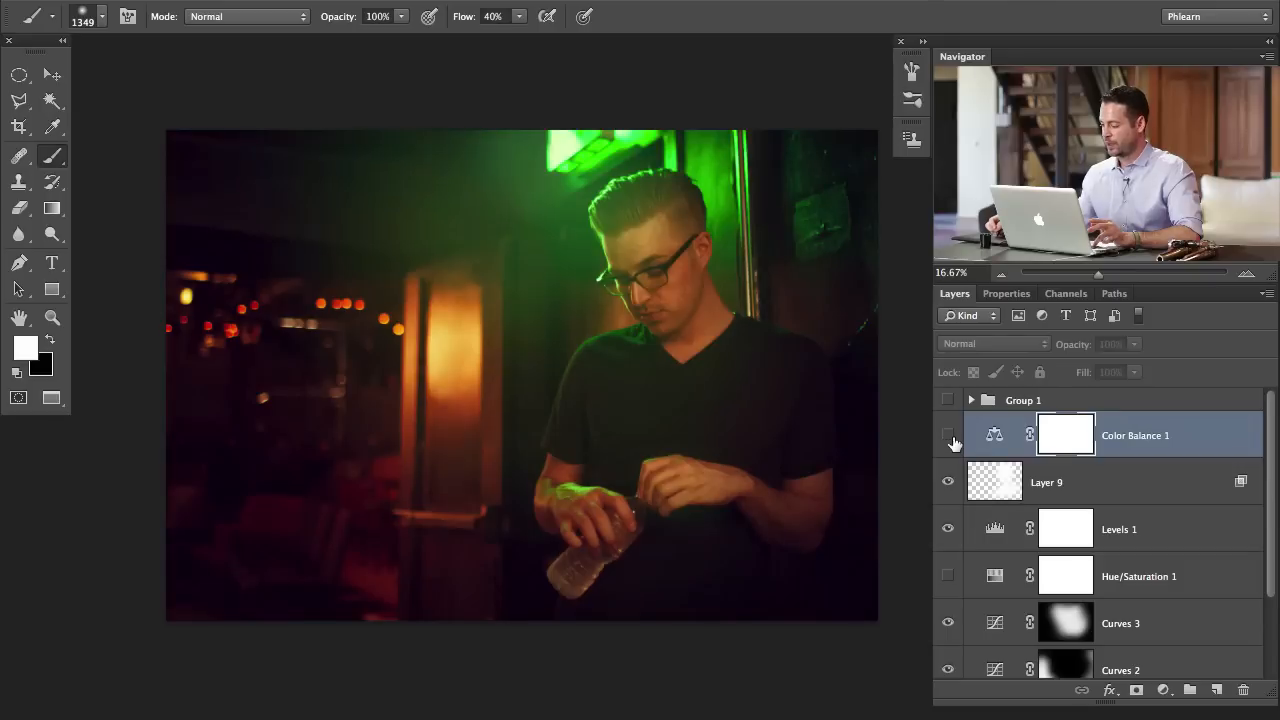
left_click(951, 438)
left_click(951, 438)
left_click(951, 438)
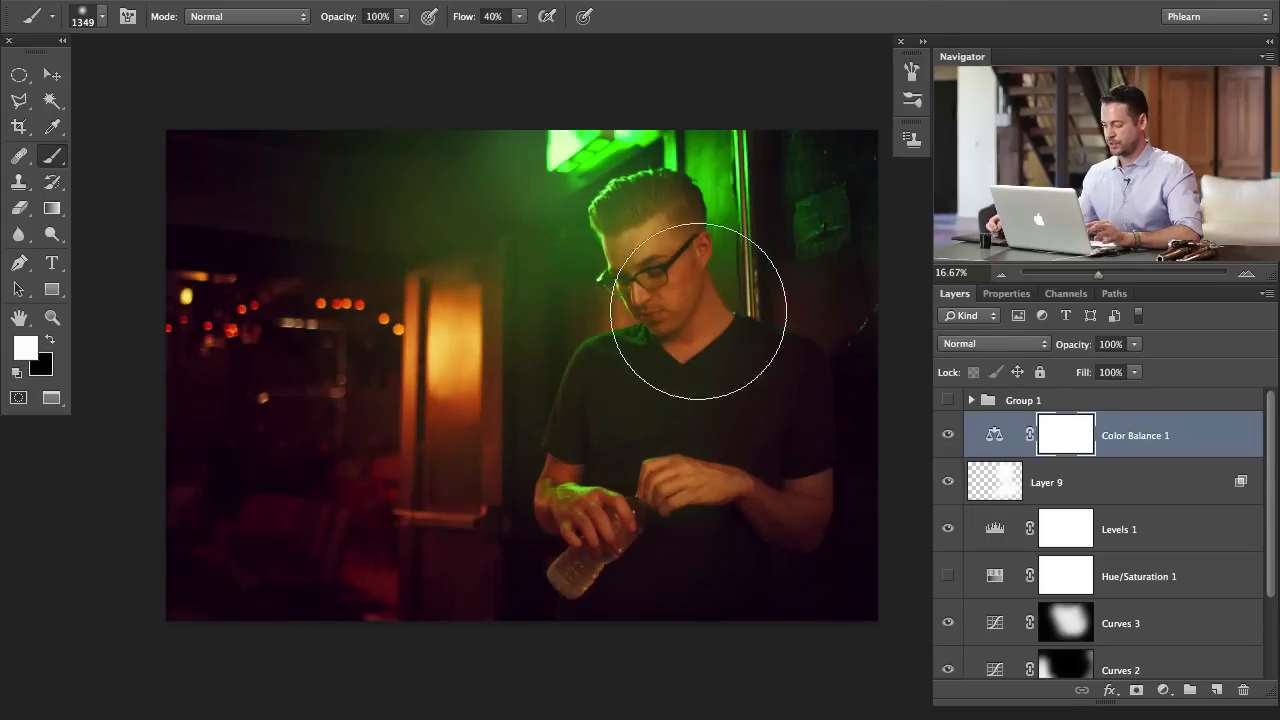
- Group all the layers from Color Balance 1 down to Curves 2
scroll(1270, 482, "down", 3)
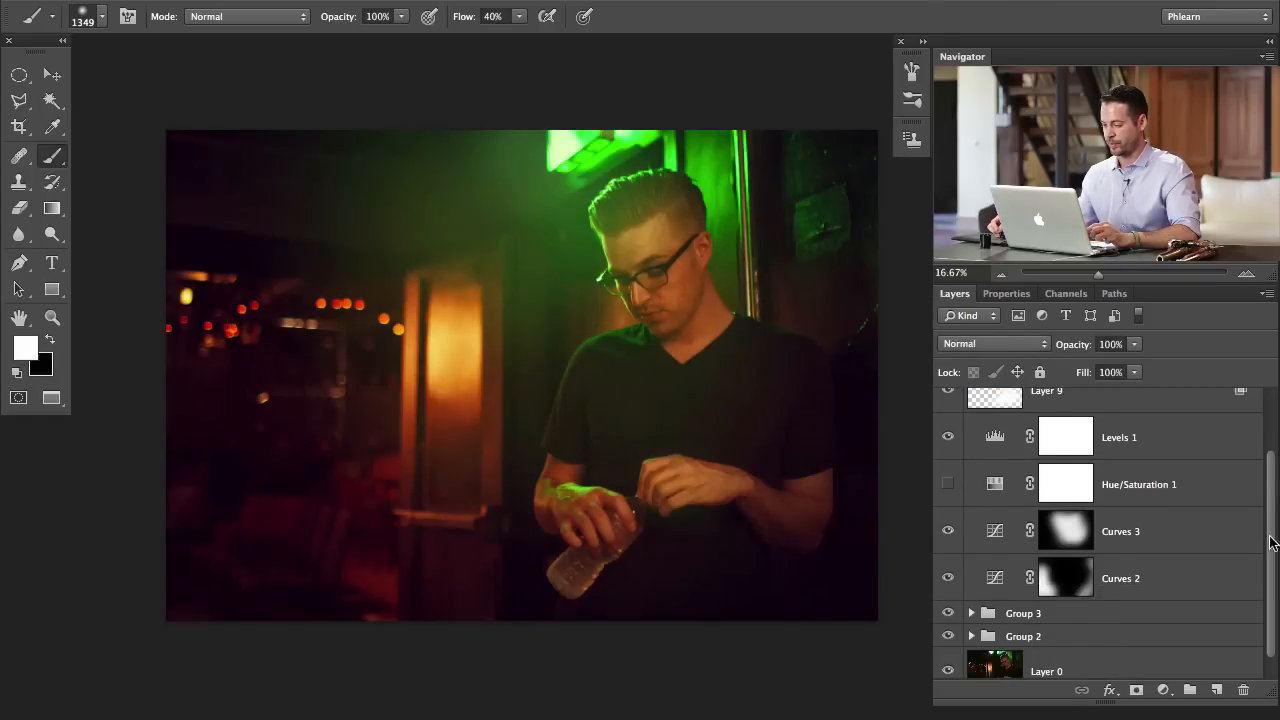
left_click(1206, 580, "shift")
key("ctrl+g")
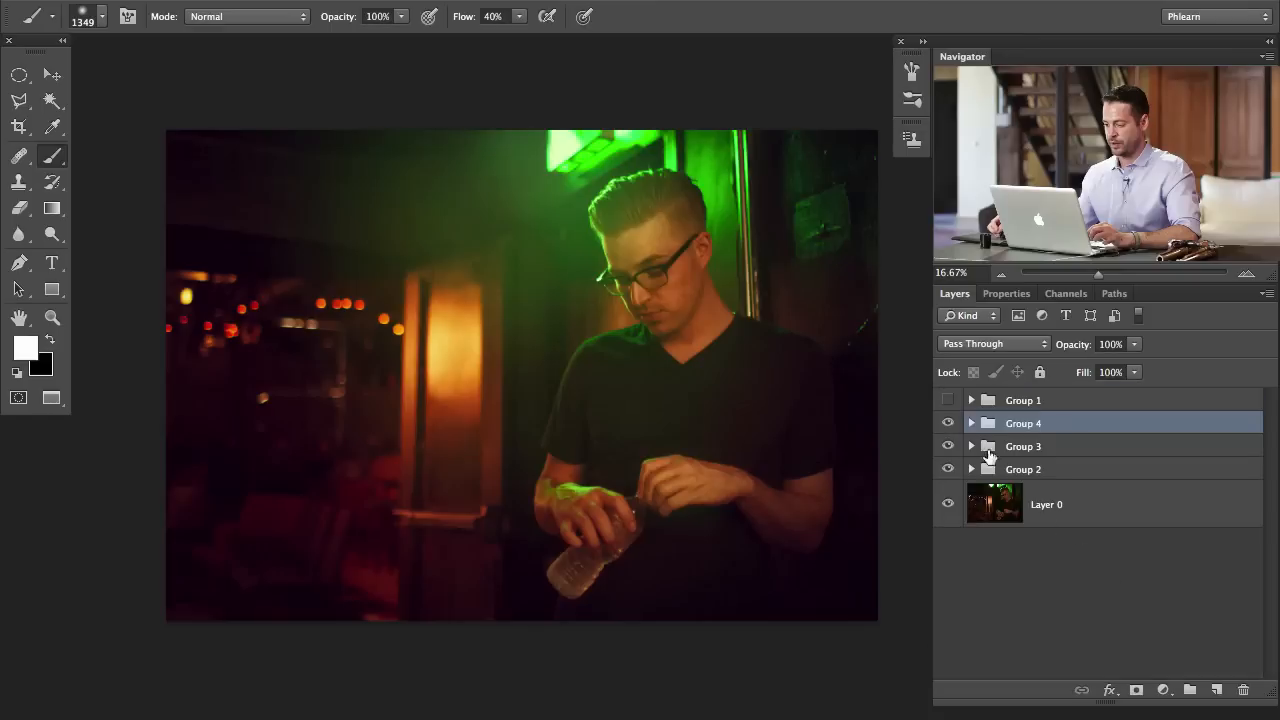
- Compare the portrait with the whole grading group, Group 4, hidden and shown
left_click(948, 424)
left_click(948, 424)
left_click(948, 424)
left_click(948, 424)
left_click(948, 424)
left_click(948, 426)
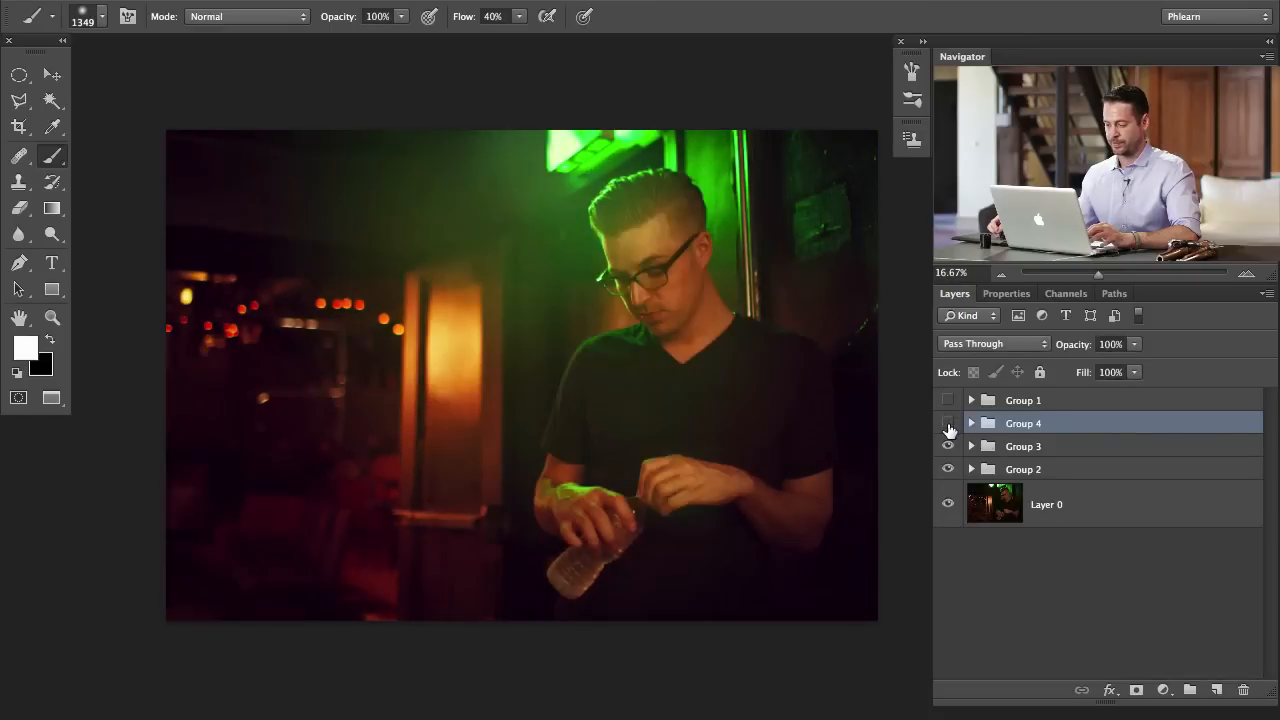
left_click(948, 426)
left_click(948, 426)
left_click(948, 426)
left_click(948, 426)
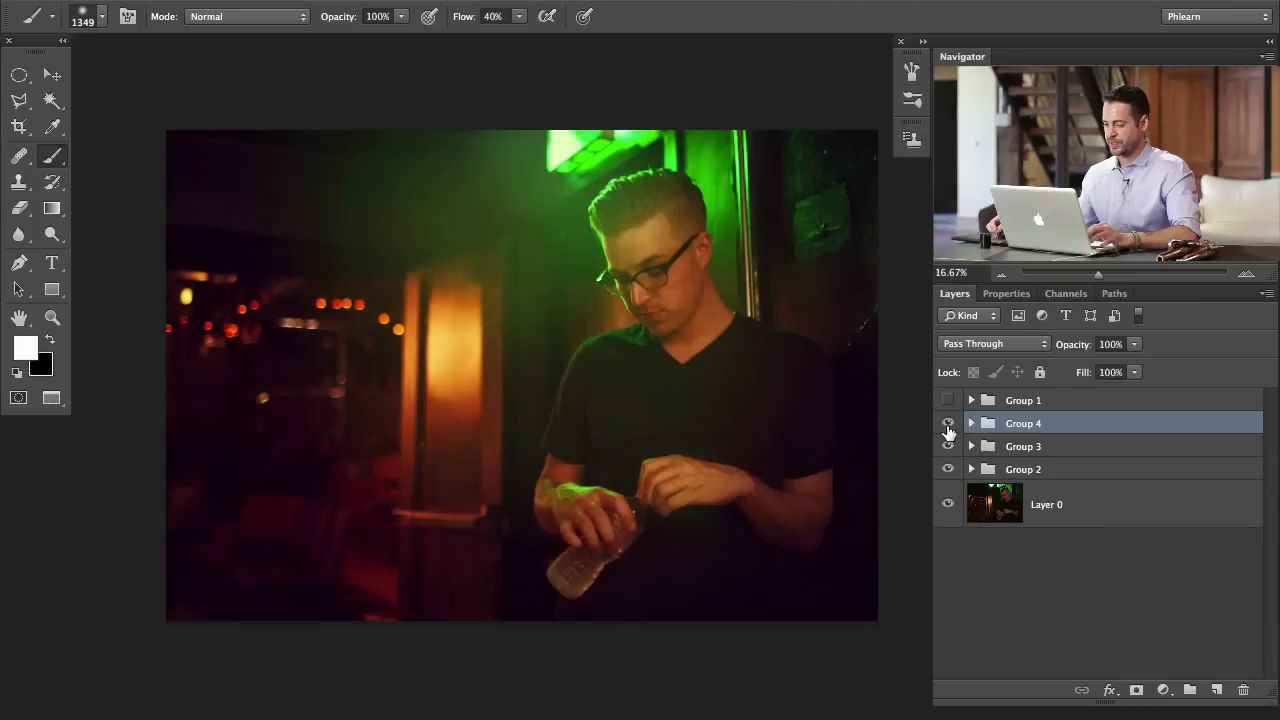
left_click(948, 426)
left_click(948, 426)
- Lower the opacity of Group 4 to 74% and check its effect by hiding and showing the group
left_click_drag(1080, 354, 1055, 357)
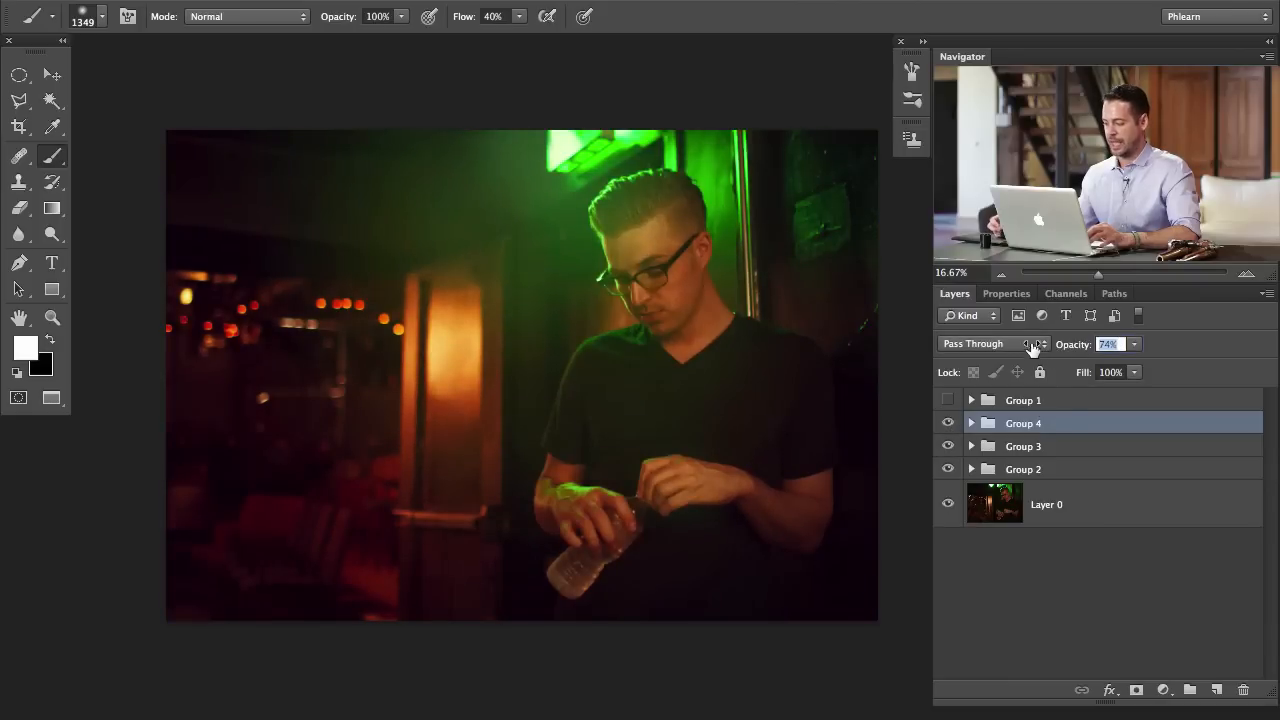
left_click(948, 425)
left_click(948, 425)
left_click(948, 425)
left_click(948, 425)
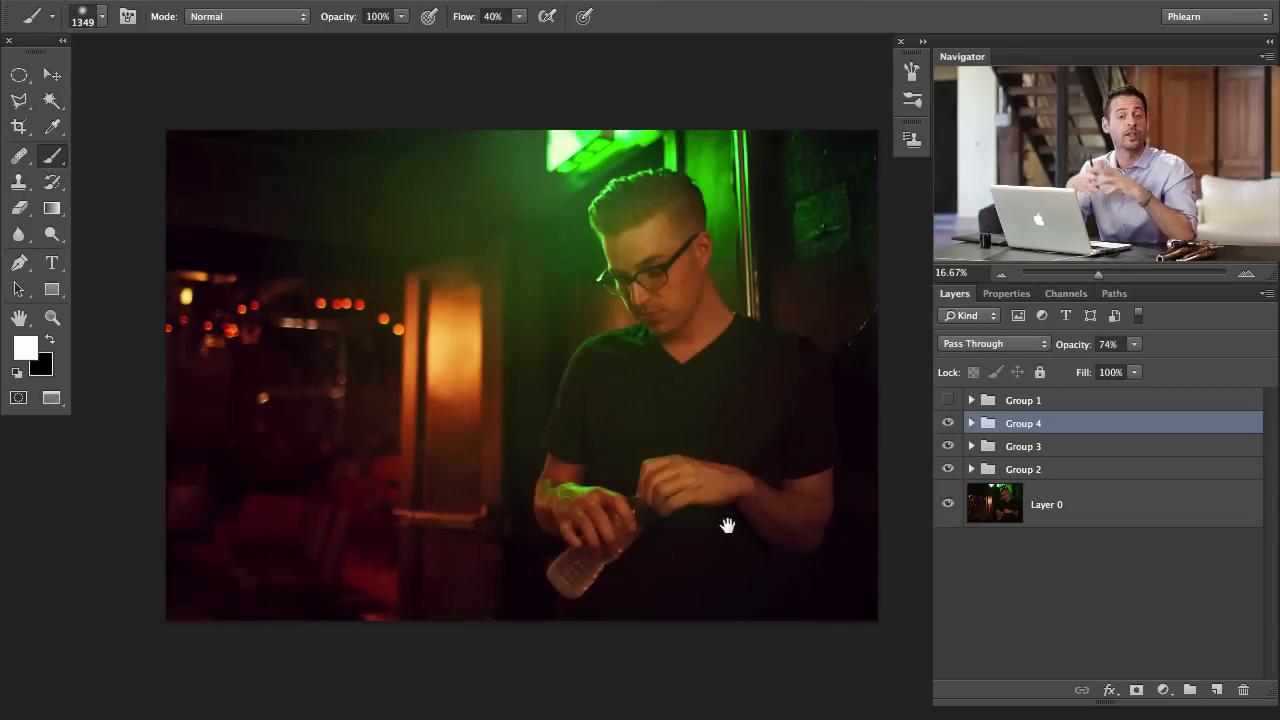
- Compare the original Layer 0 photo on its own with the finished retouched and graded portrait
left_click_drag(728, 524, 734, 536)
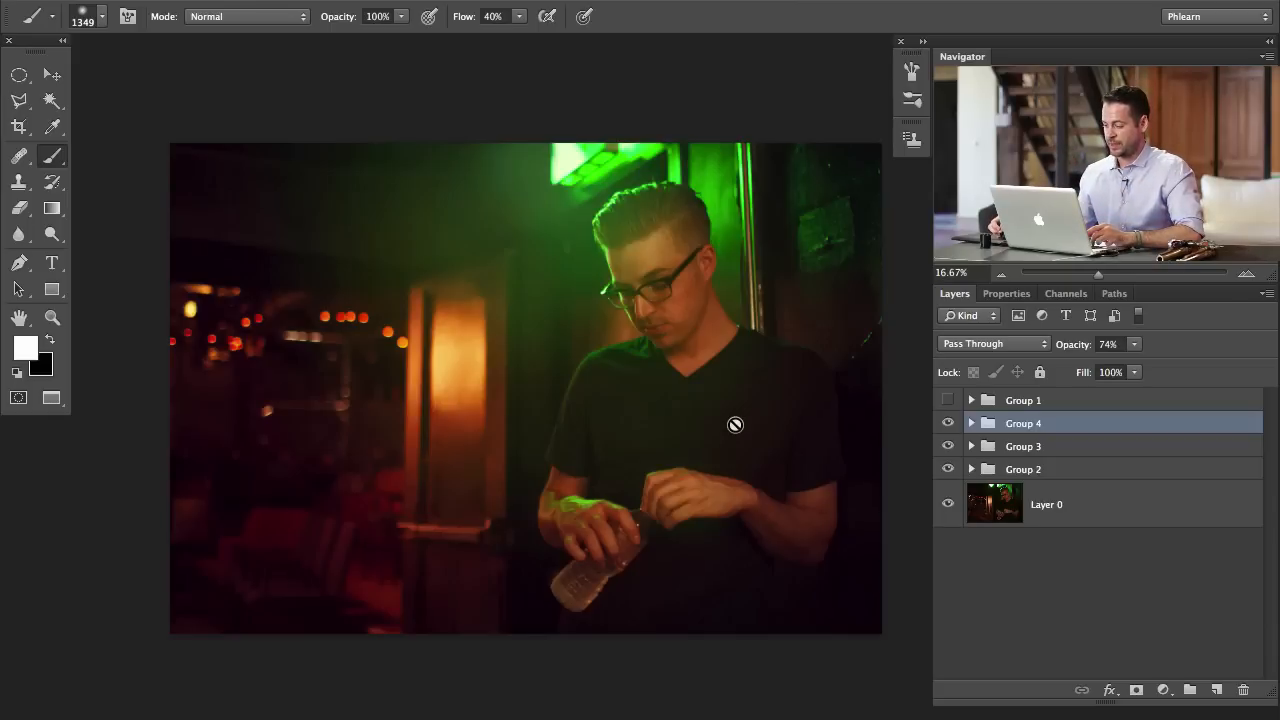
left_click(948, 505, "alt")
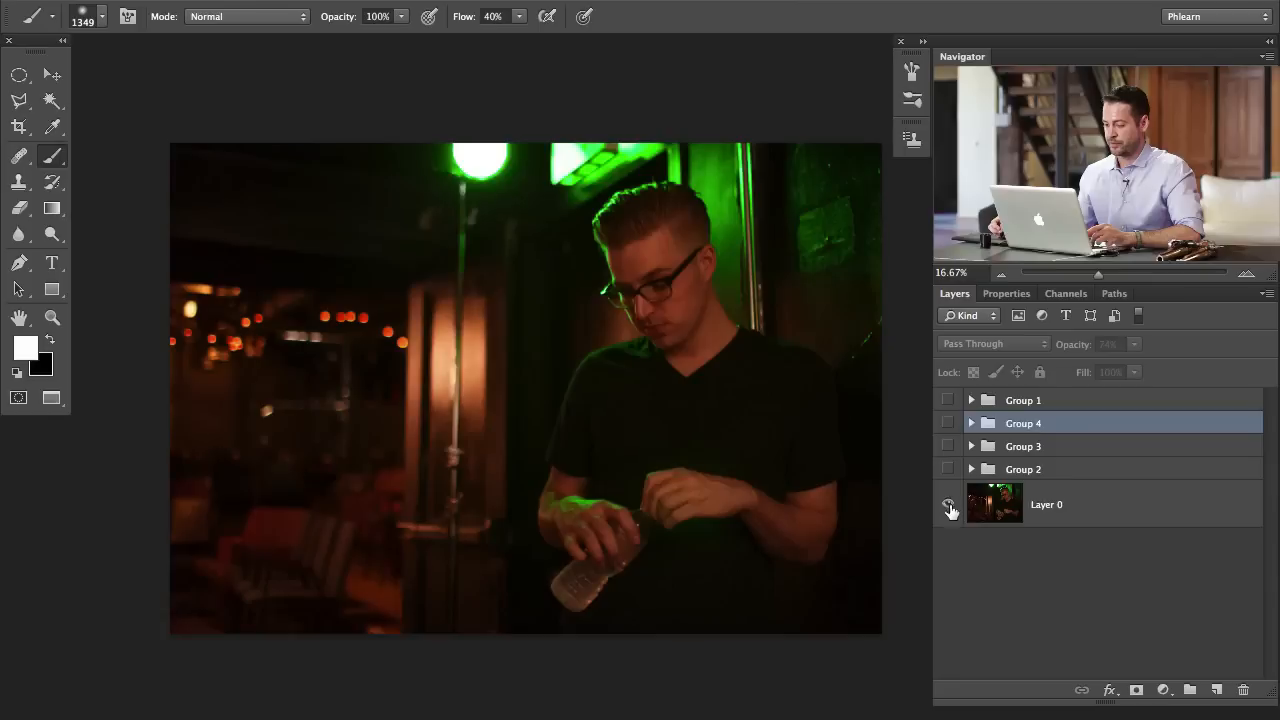
left_click(948, 510, "alt")
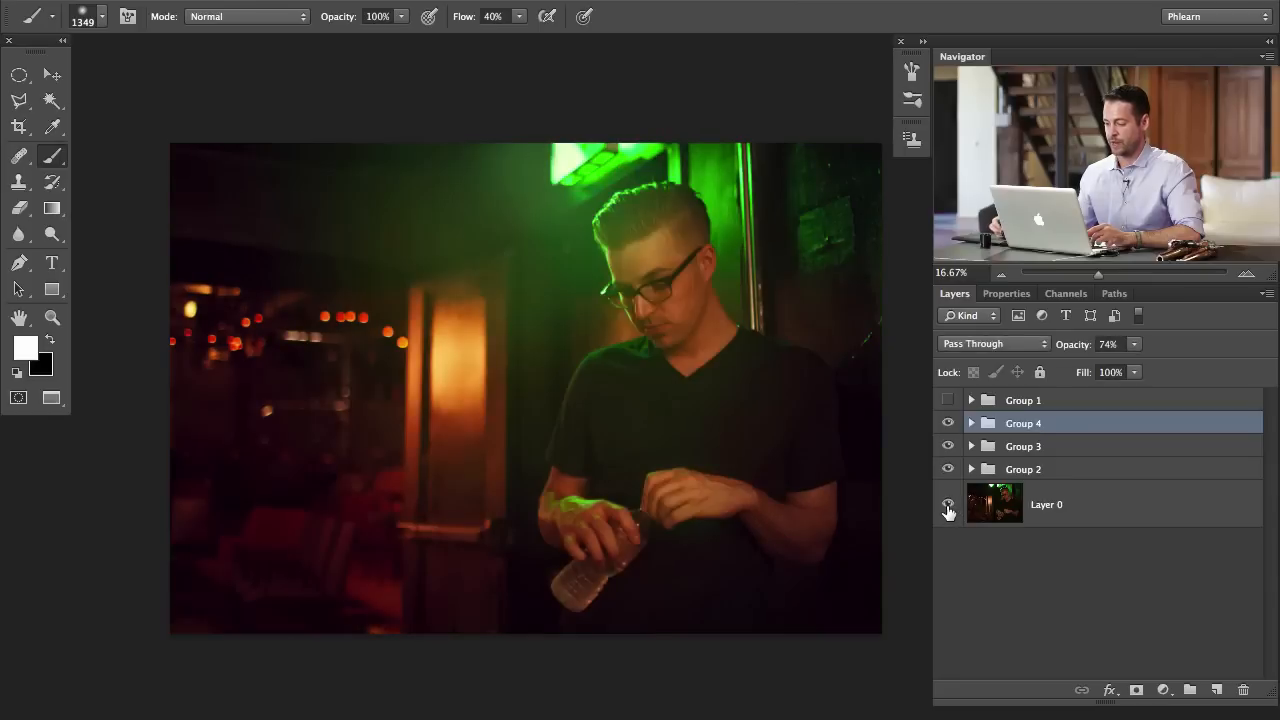
left_click(948, 510, "alt")
left_click(948, 510, "alt")
left_click(948, 510, "alt")
left_click(948, 510, "alt")
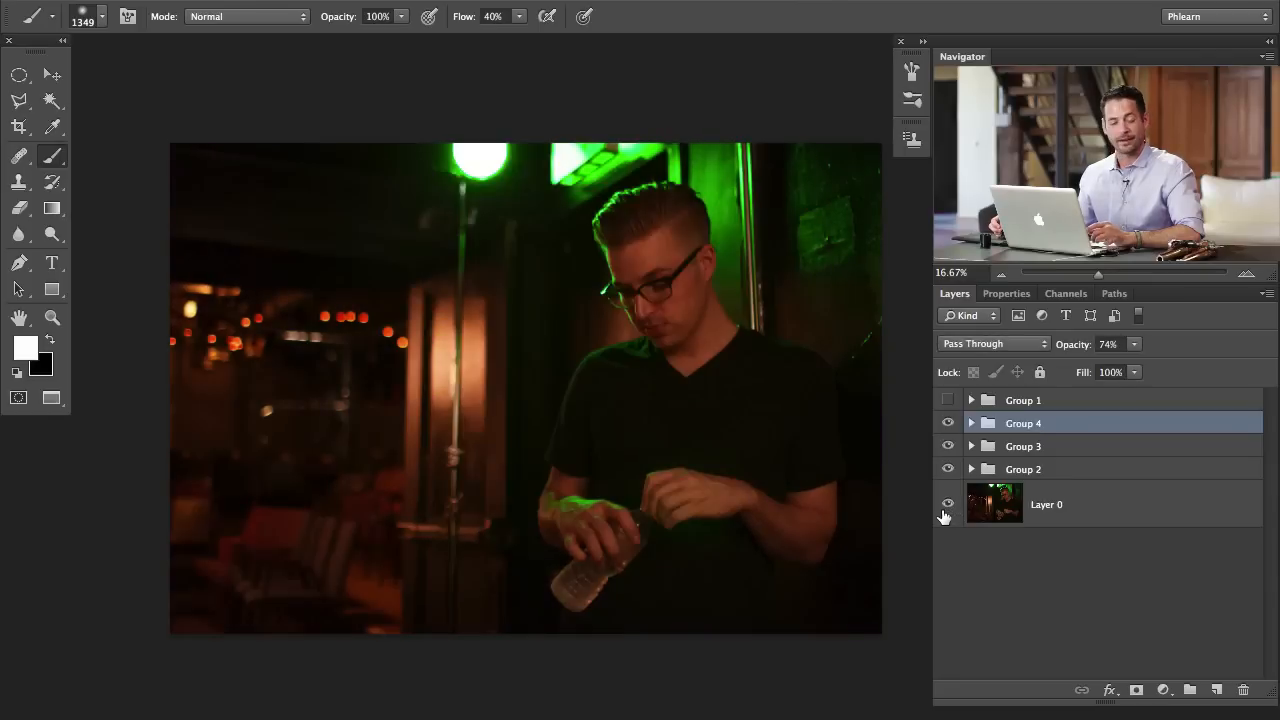